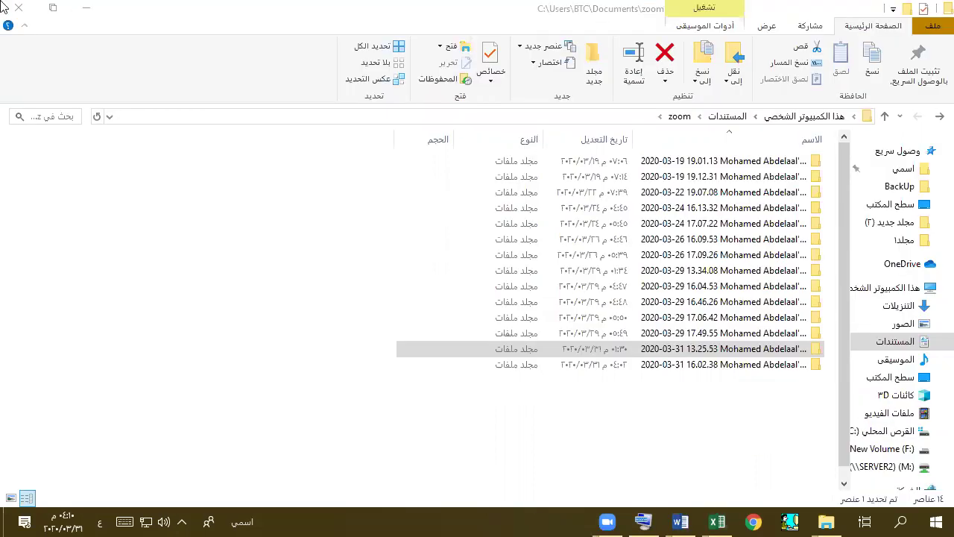
# - Close File Explorer and all open Word windows from Word's taskbar jump list
pyautogui.press('super+d')
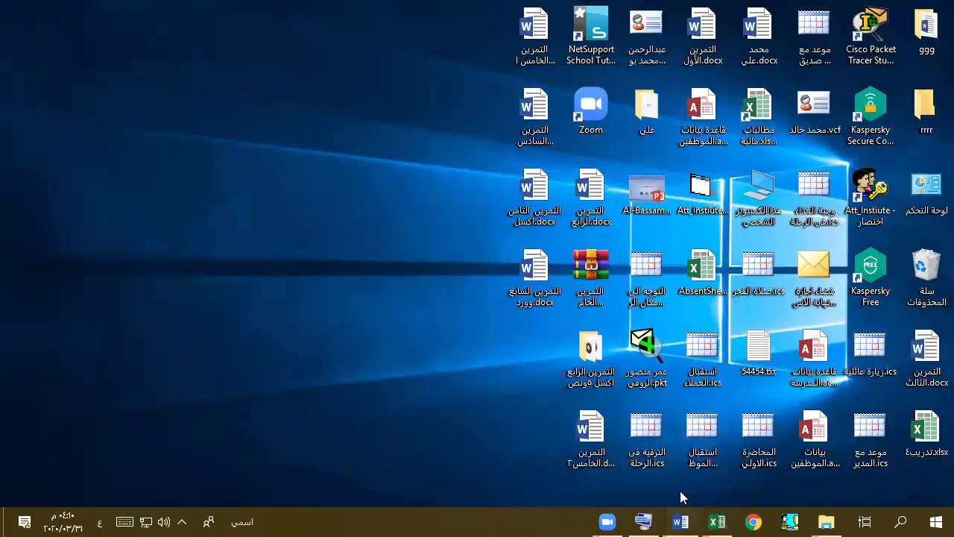
pyautogui.click(680, 521)
pyautogui.click(680, 521)
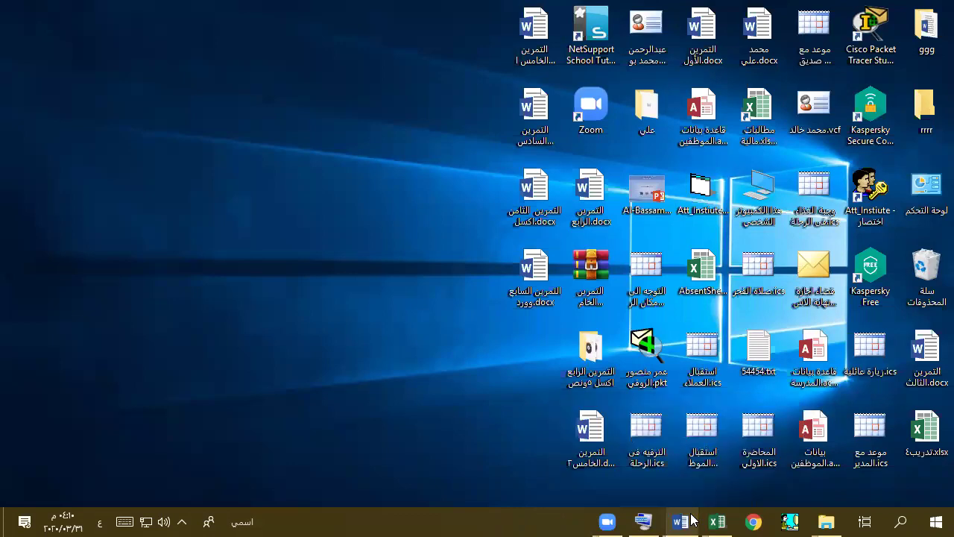
pyautogui.moveTo(717, 521)
pyautogui.moveTo(680, 521)
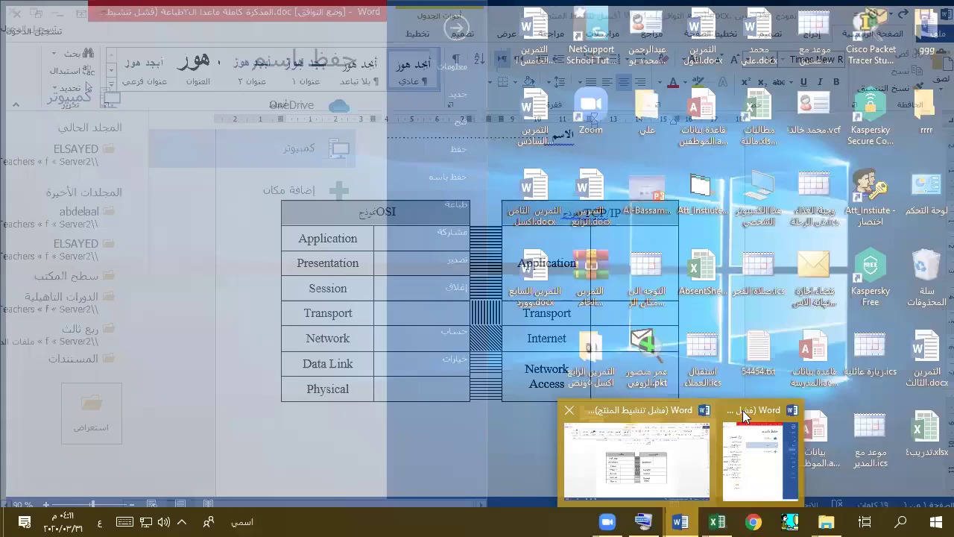
pyautogui.rightClick(734, 413)
pyautogui.click(711, 427)
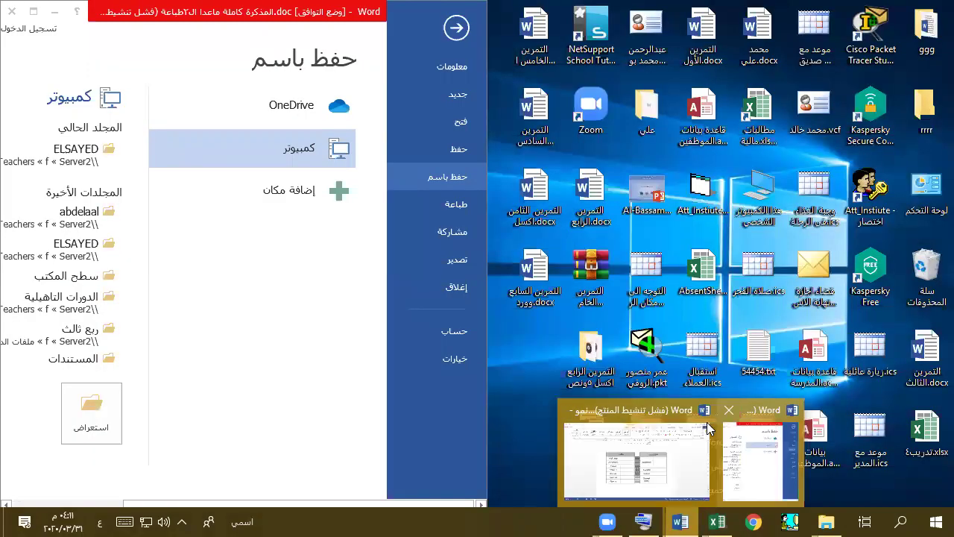
pyautogui.click(601, 417)
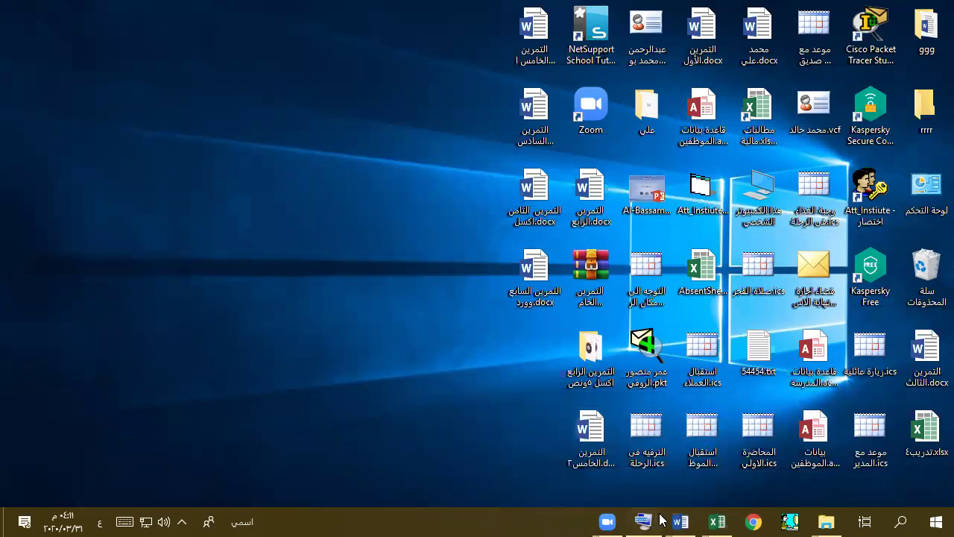
# - Dismiss the on-screen keyboard and close the Start menu without changing anything
pyautogui.press('ctrl+super+o')
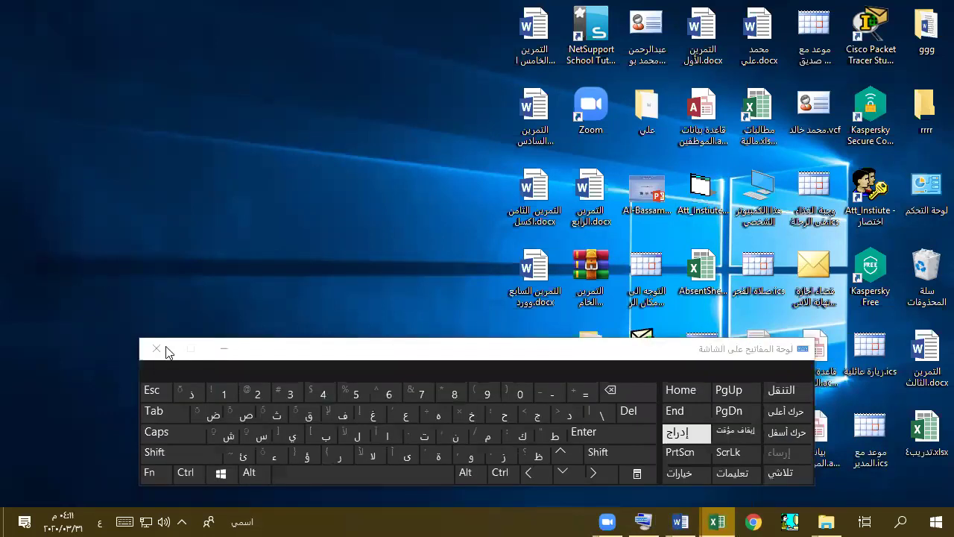
pyautogui.click(160, 349)
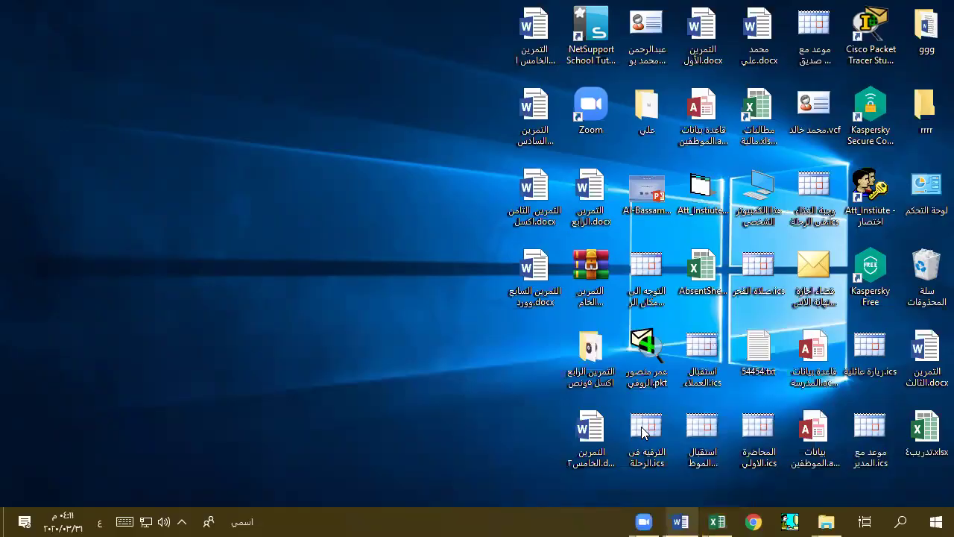
pyautogui.moveTo(572, 415)
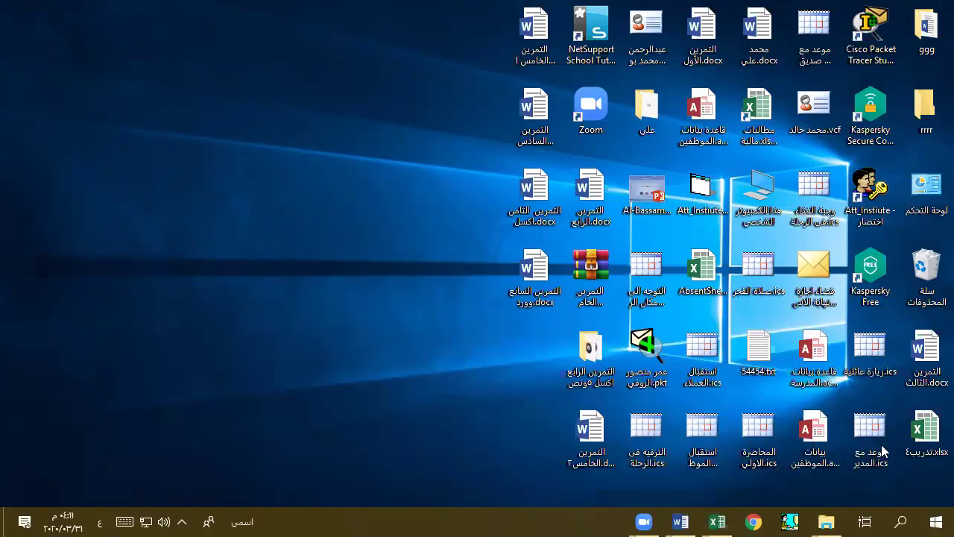
pyautogui.press('super')
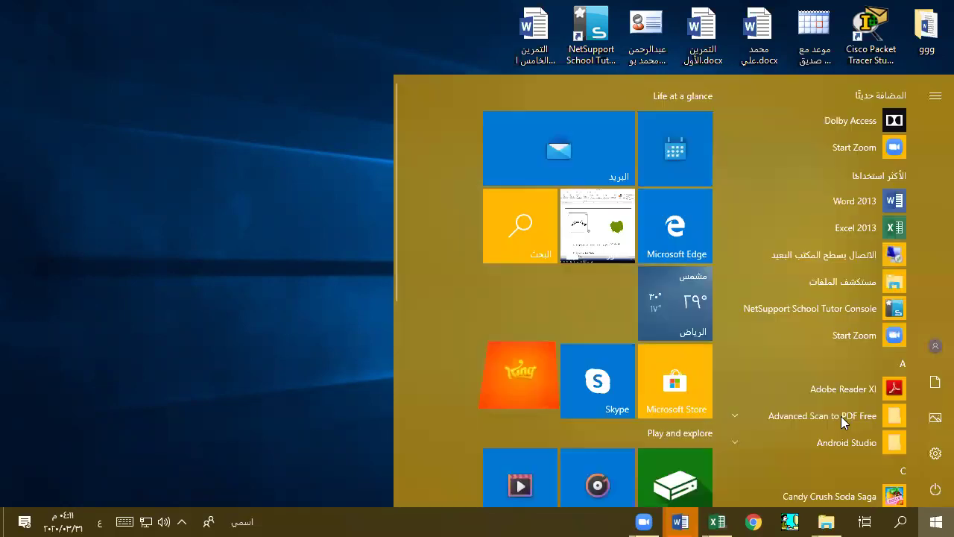
pyautogui.rightClick(892, 206)
pyautogui.press('Escape')
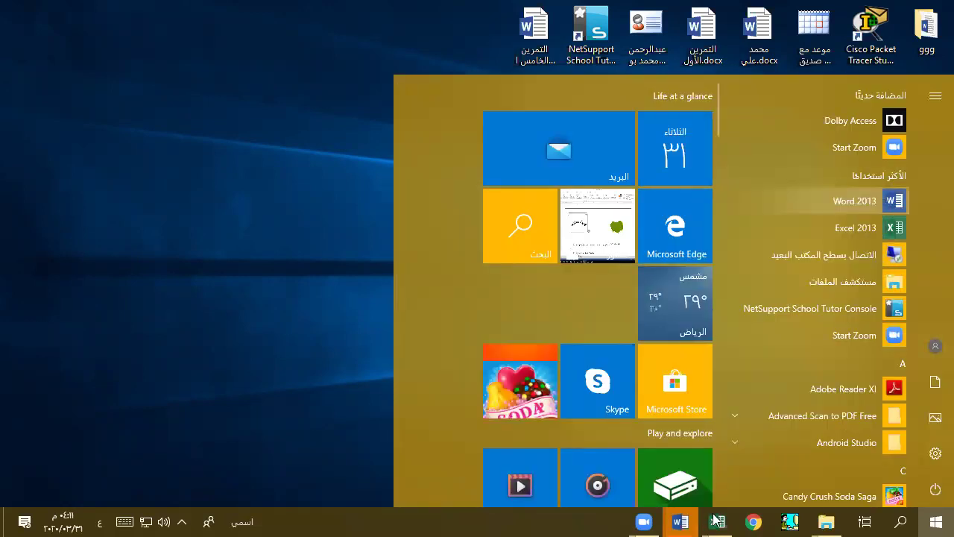
pyautogui.moveTo(723, 520)
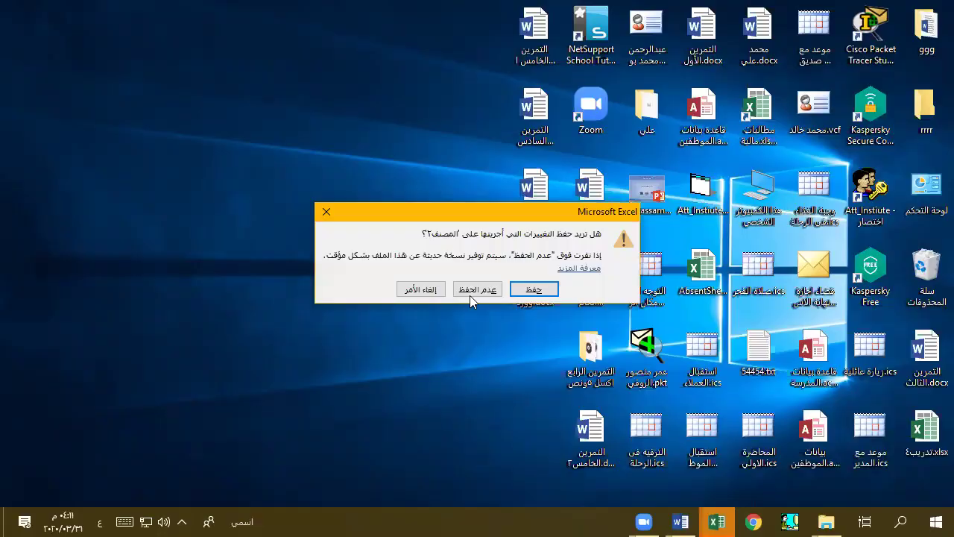
# - Close two folder windows and both Word documents, including the OSI exercise, without saving
pyautogui.press('Return')
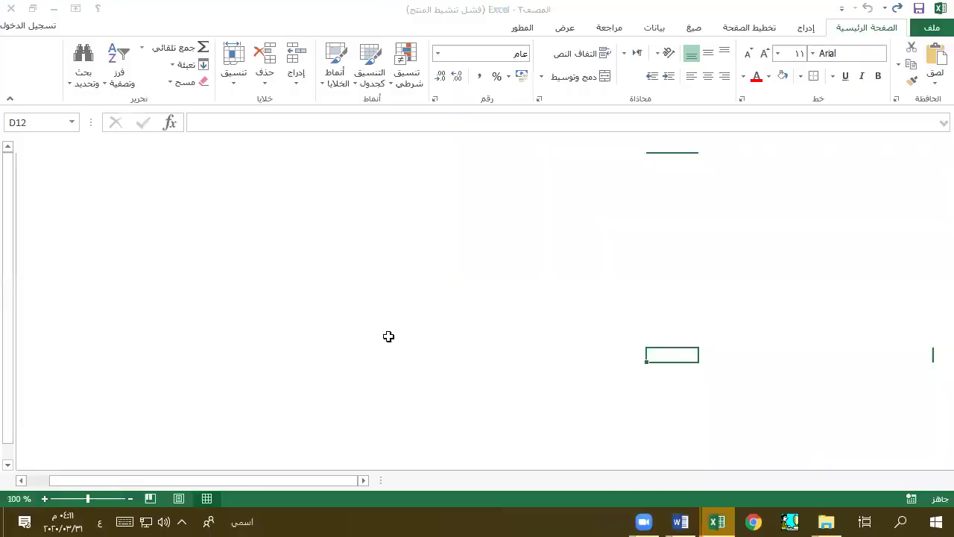
pyautogui.hotkey('alt', 'Tab')
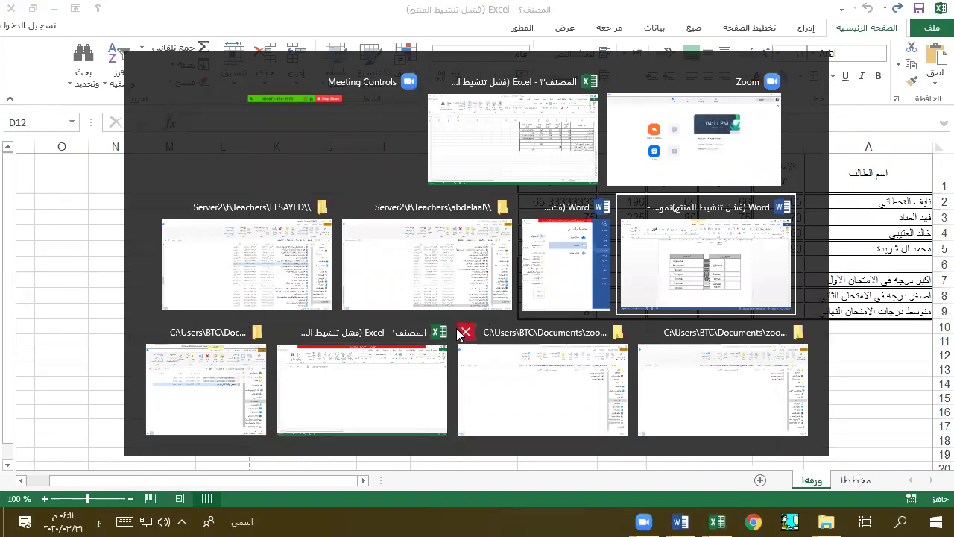
pyautogui.click(555, 333)
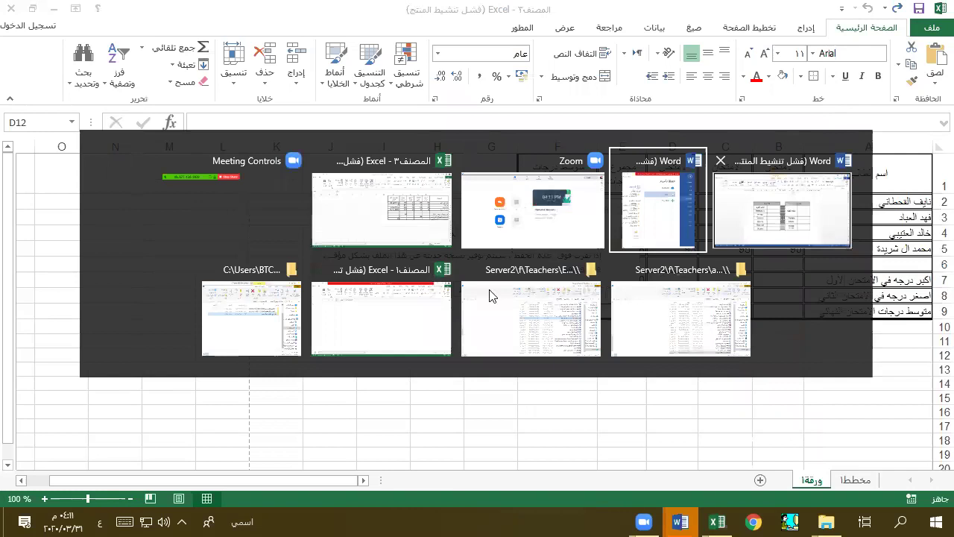
pyautogui.press('Return')
pyautogui.click(486, 291)
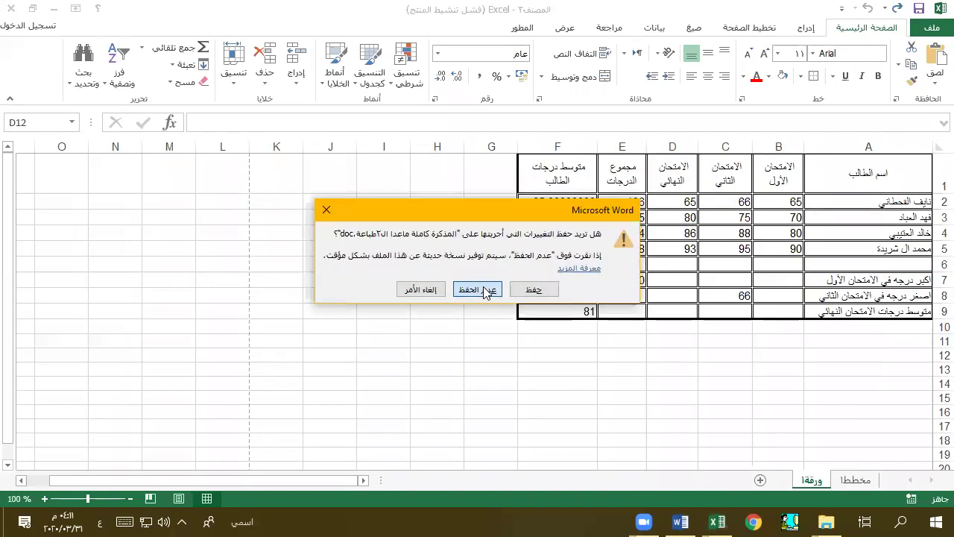
pyautogui.click(485, 289)
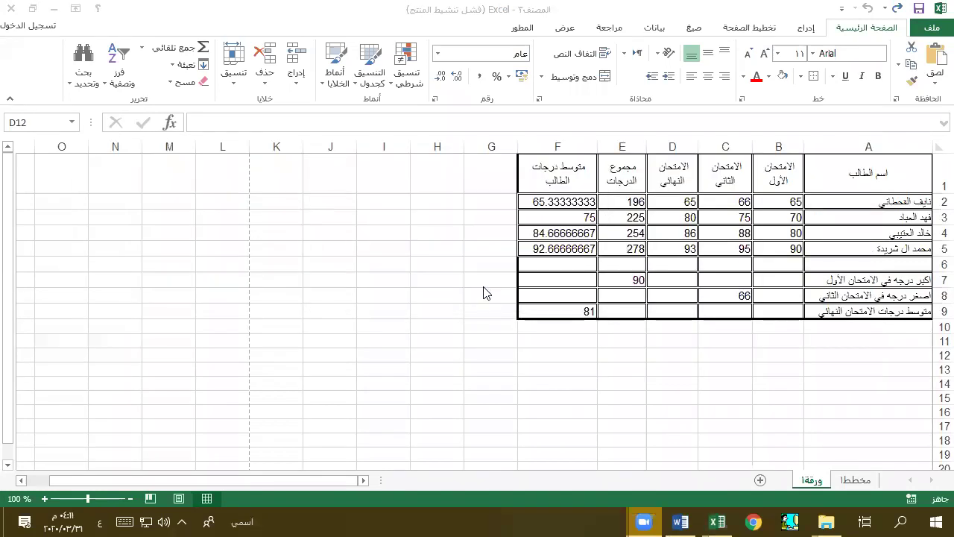
# - Close both server folder windows and Documents, then show the grades workbook's File page
pyautogui.hotkey('alt', 'Tab')
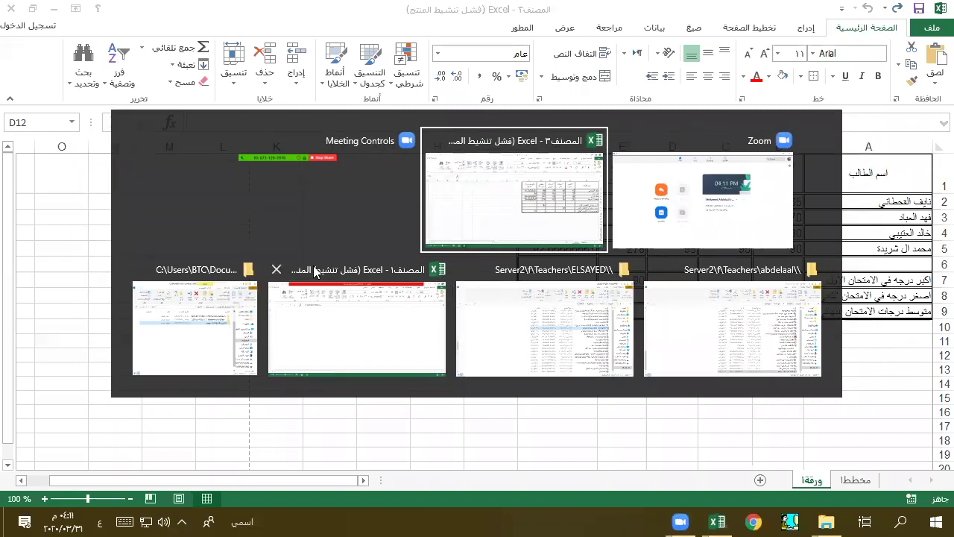
pyautogui.middleClick(594, 274)
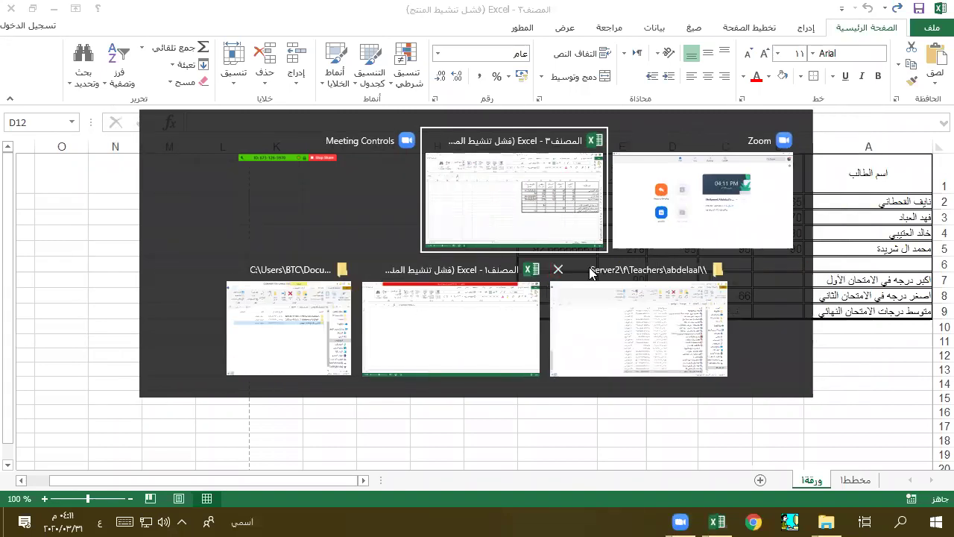
pyautogui.click(560, 270)
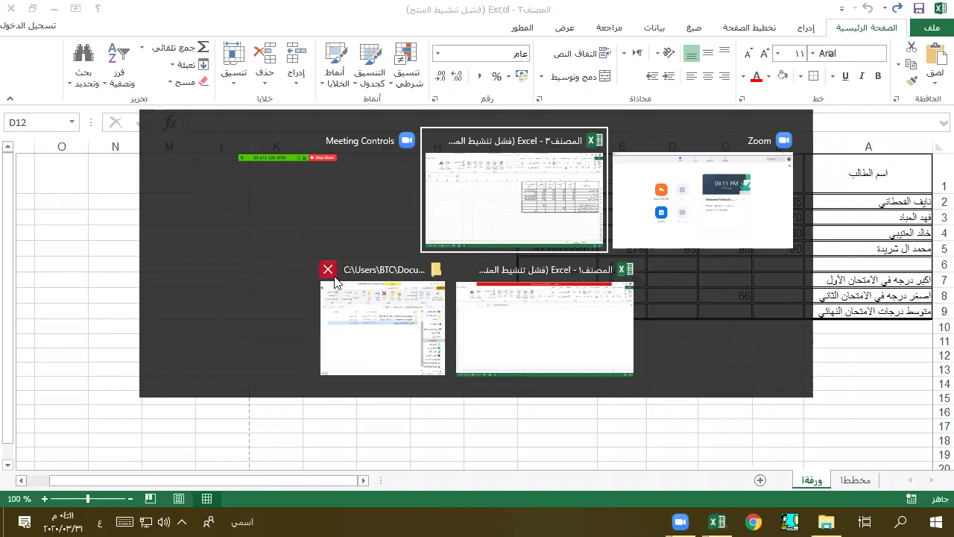
pyautogui.click(322, 271)
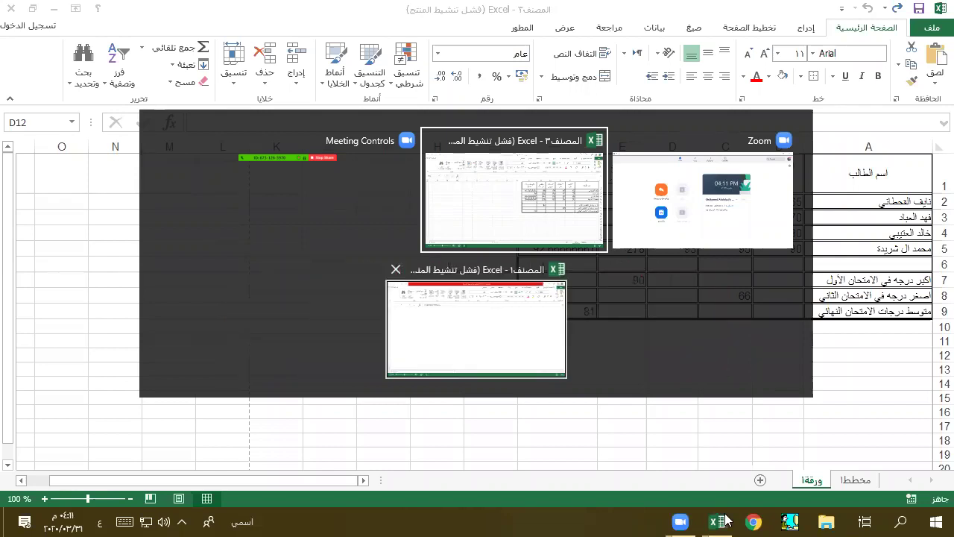
pyautogui.click(848, 338)
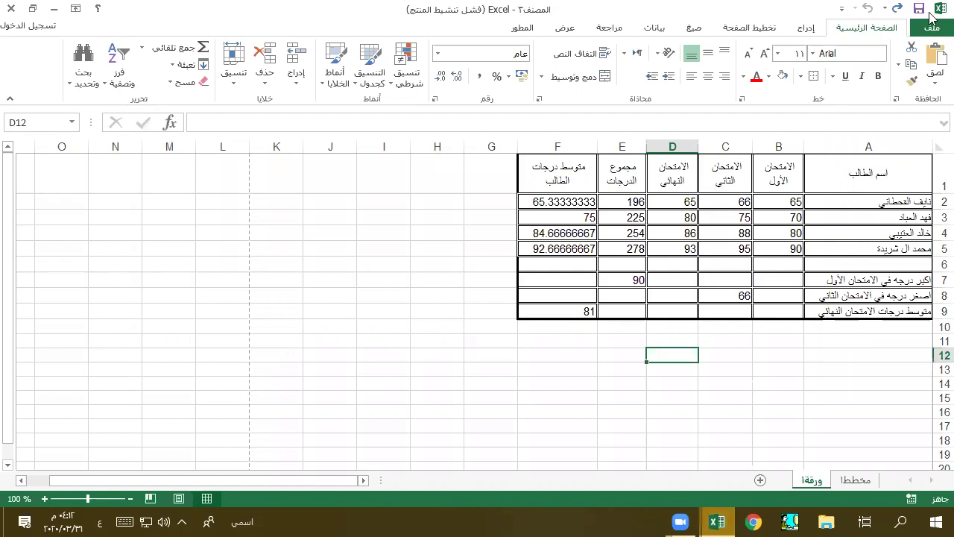
pyautogui.hotkey('alt', 'f')
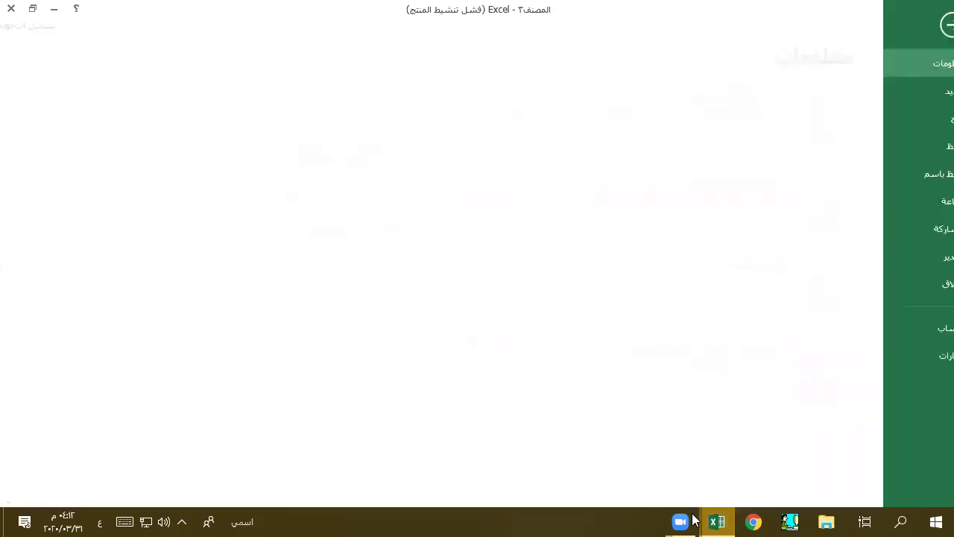
# - Close the salary workbook المصنف١ without saving its changes
pyautogui.hotkey('alt', 'Tab')
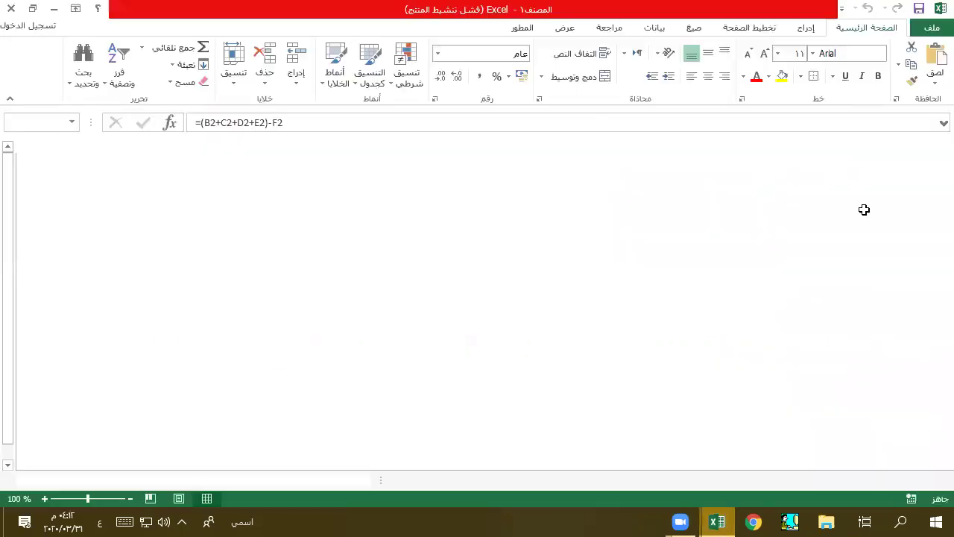
pyautogui.hotkey('alt', 'F4')
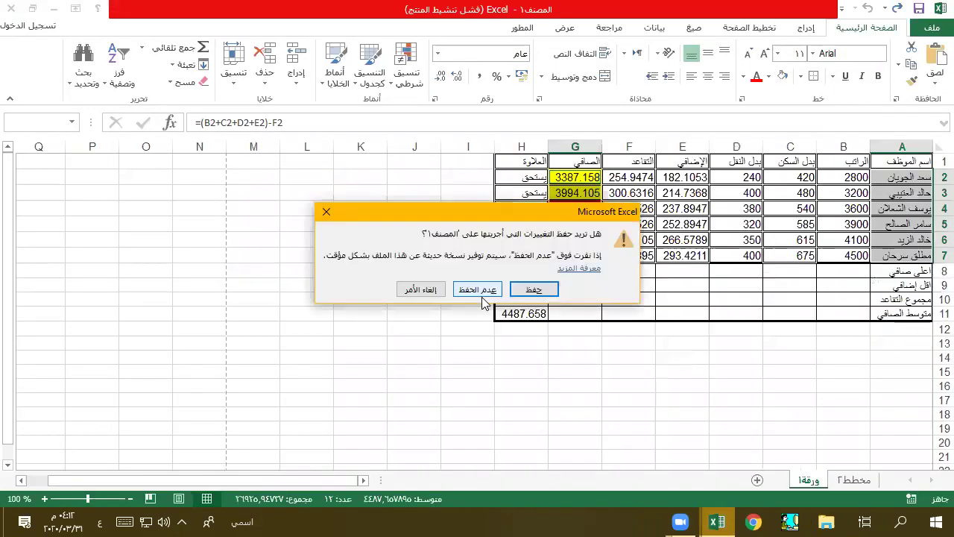
pyautogui.click(479, 287)
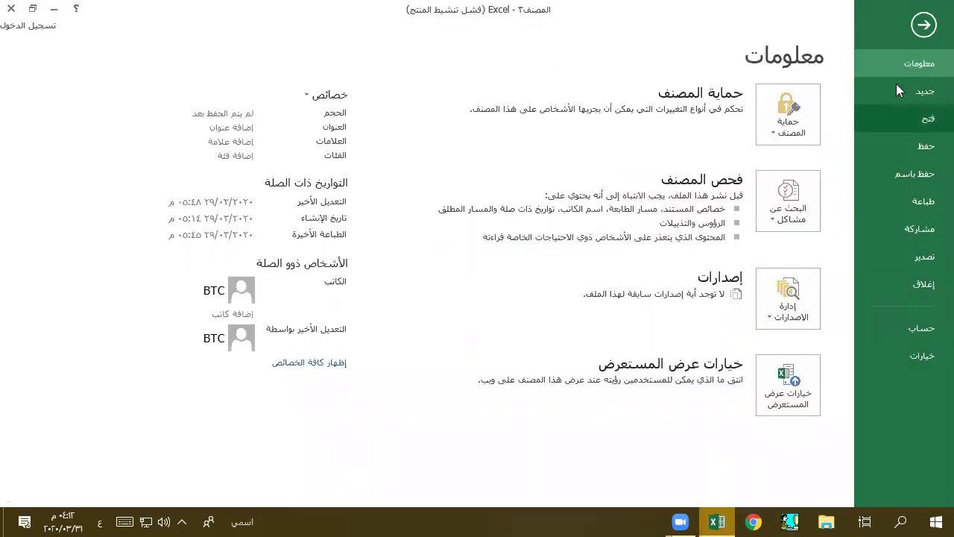
# - Create a new blank Excel workbook and launch Word from the Start menu
pyautogui.click(927, 94)
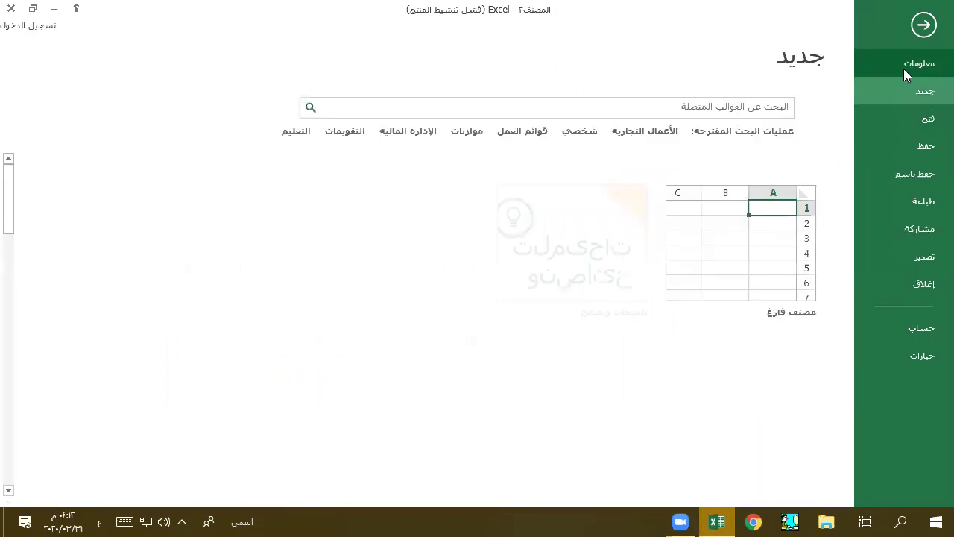
pyautogui.hotkey('ctrl', 'n')
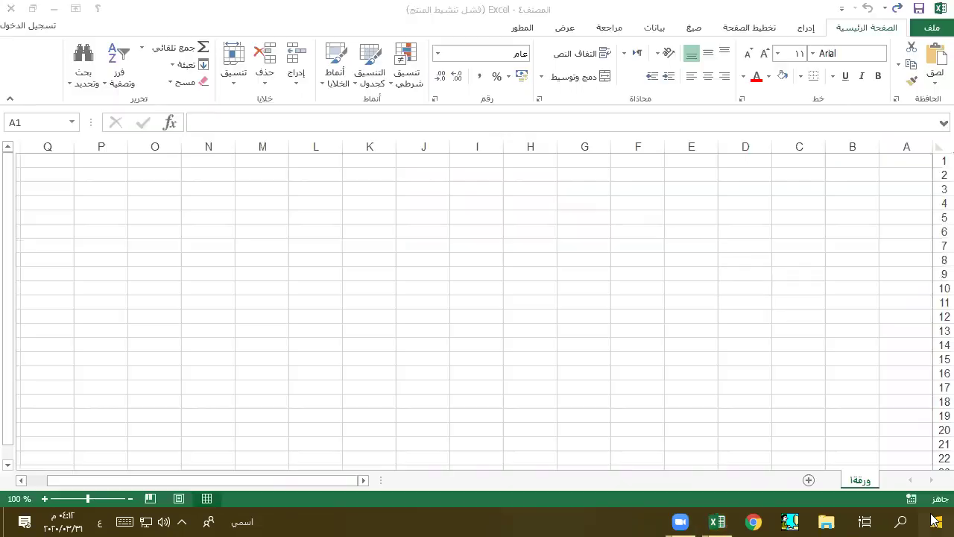
pyautogui.click(934, 519)
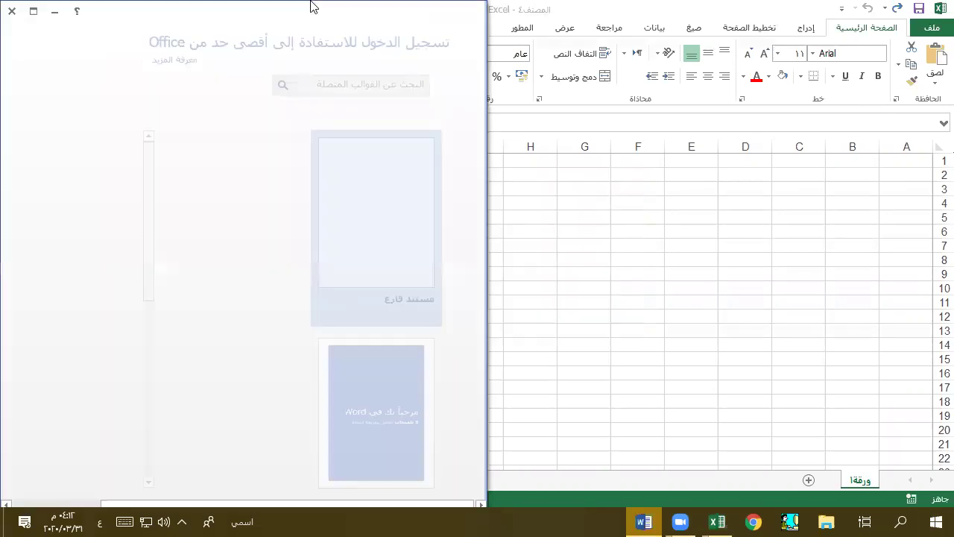
# - Create blank document مستند١, dismiss the activation notice and maximize Word
pyautogui.press('Return')
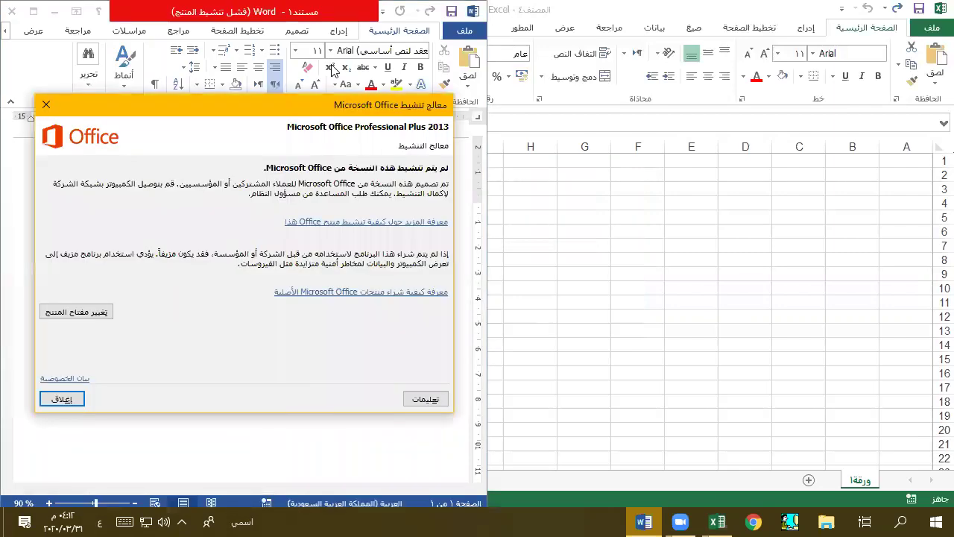
pyautogui.click(82, 399)
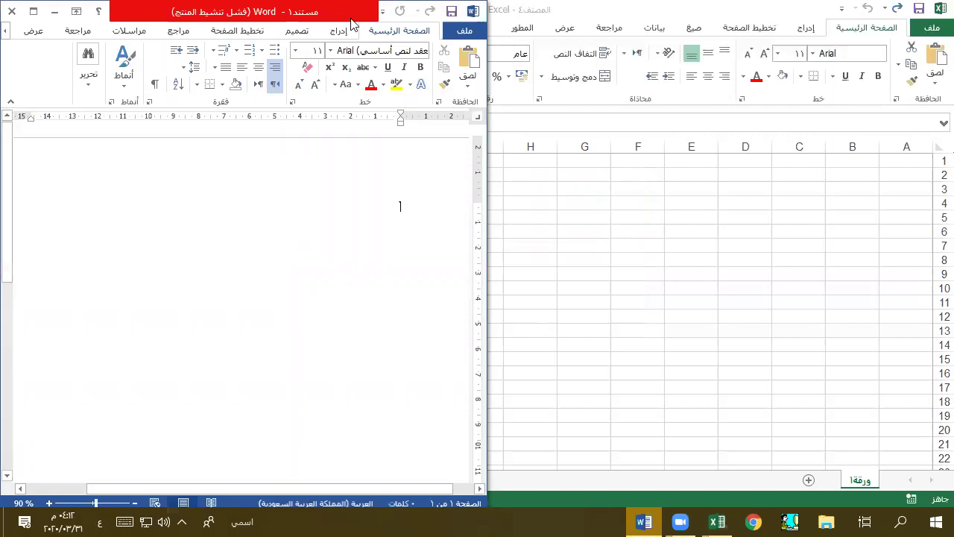
pyautogui.doubleClick(350, 23)
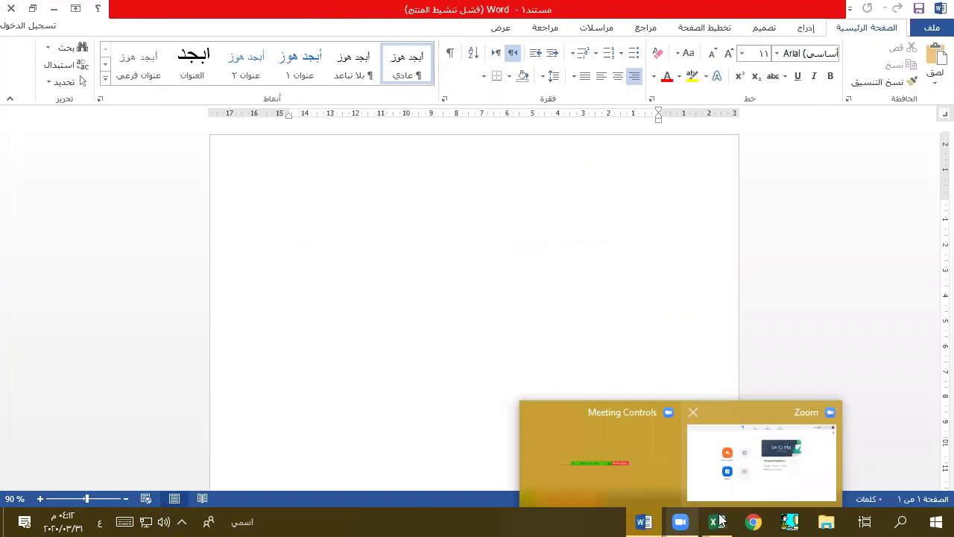
pyautogui.moveTo(719, 519)
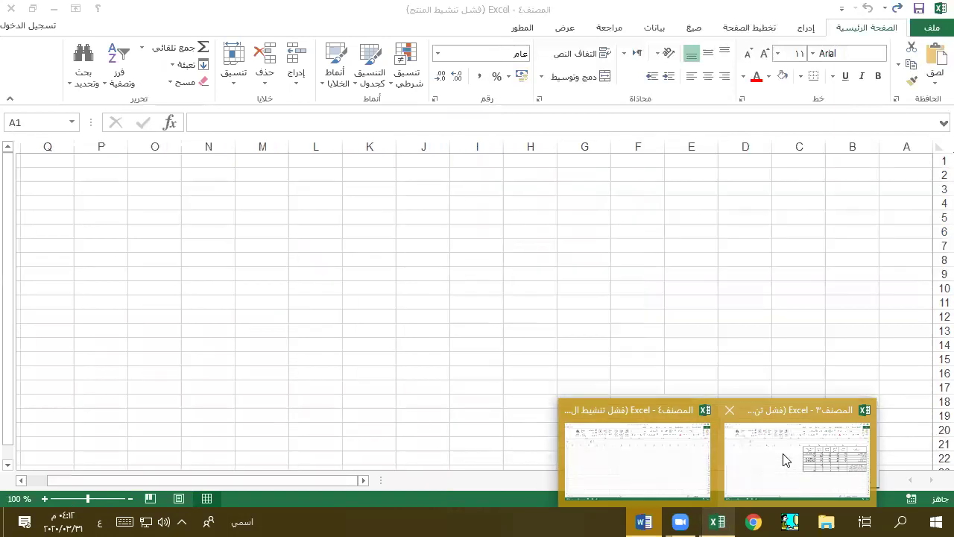
pyautogui.click(671, 444)
pyautogui.click(652, 520)
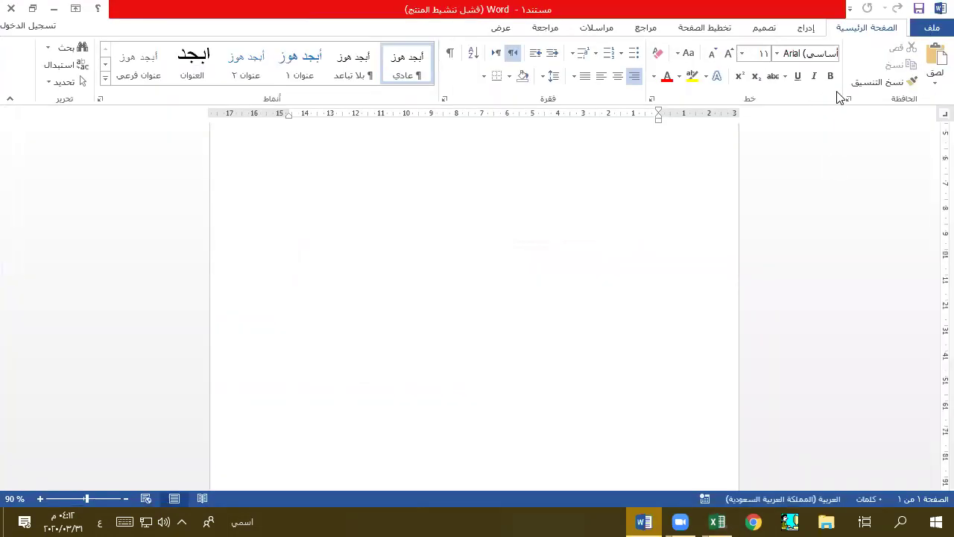
# - Open the recent booklet 'المذكرة كاملة ماعدا الطباعة.doc' and scroll into its pages
pyautogui.hotkey('ctrl', 'o')
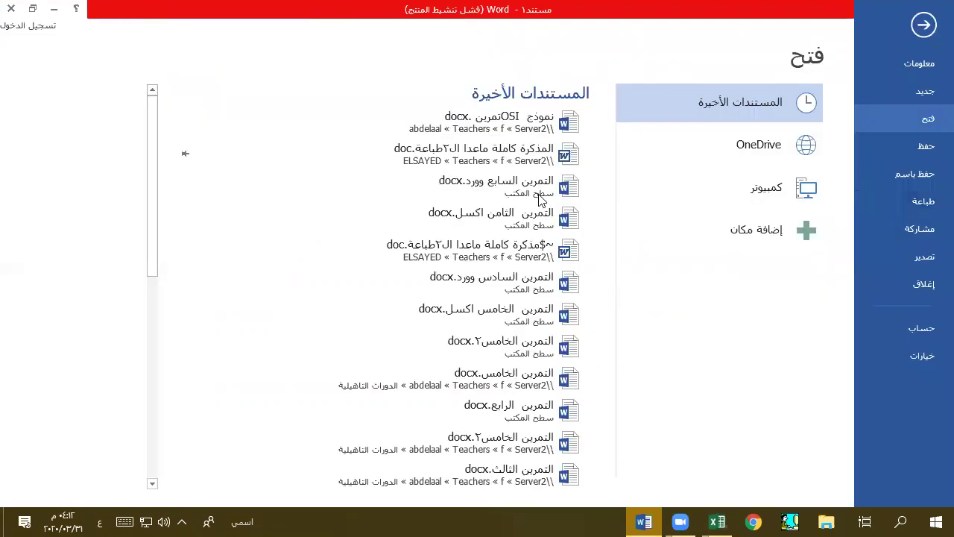
pyautogui.click(536, 158)
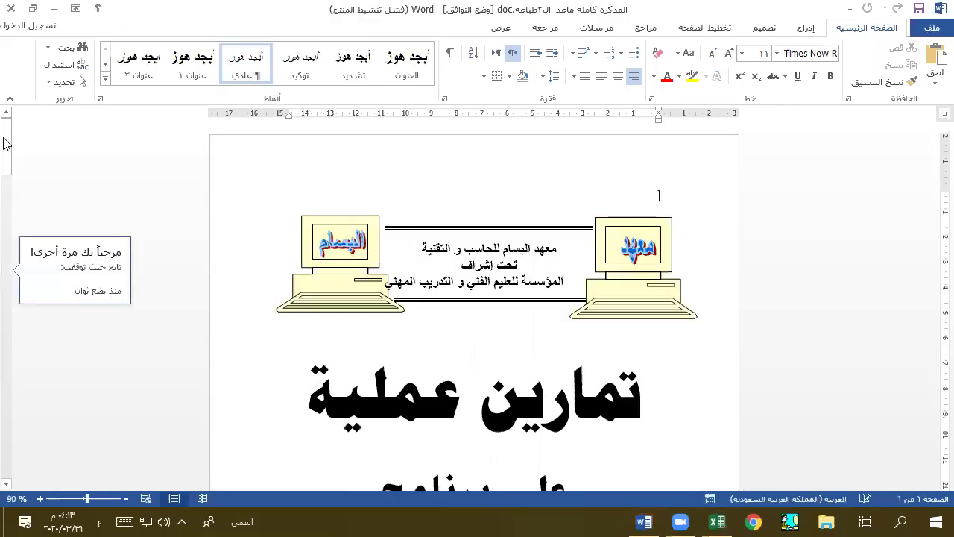
pyautogui.moveTo(6, 143); pyautogui.dragTo(63, 318)
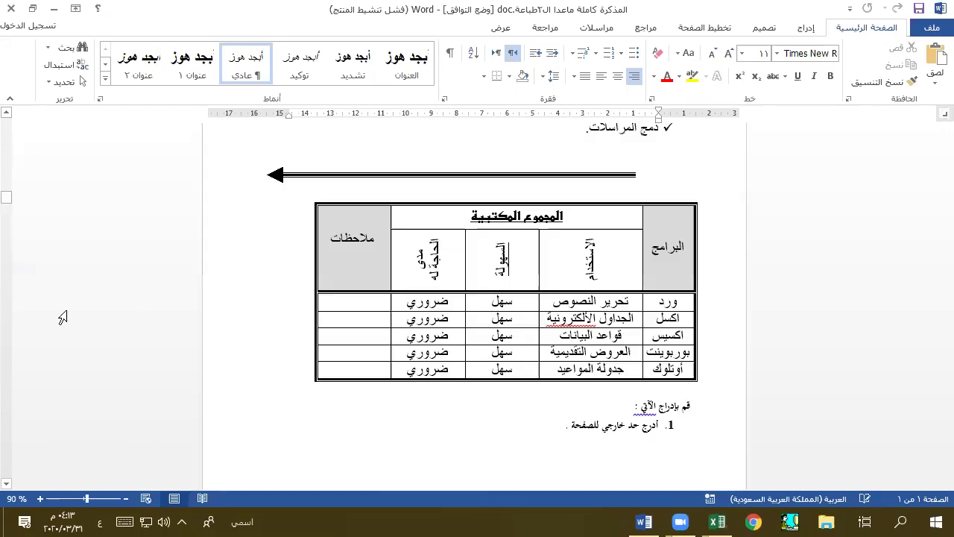
# - Page down through the booklet to Exercise 9's employee table
pyautogui.scroll(-10, 63, 318)
pyautogui.click(2, 351)
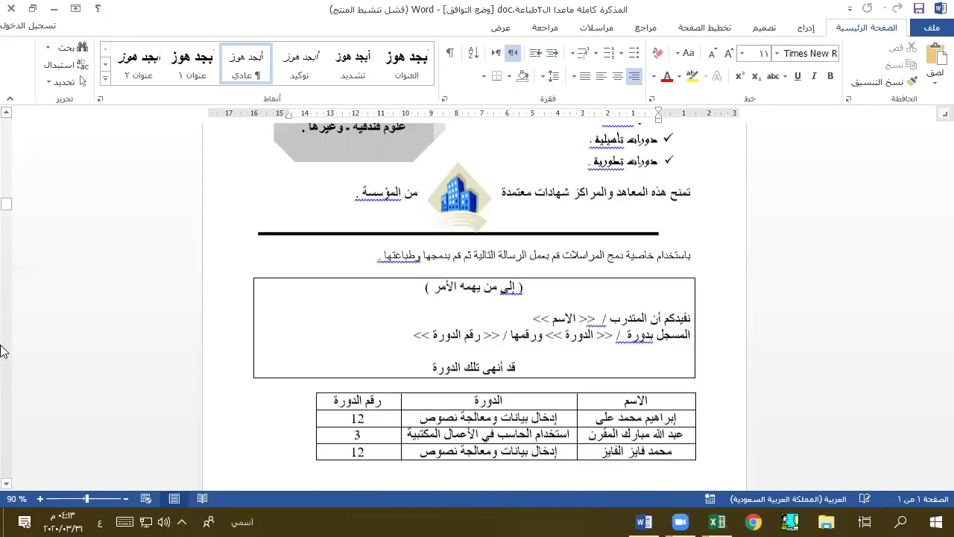
pyautogui.click(2, 351)
pyautogui.click(1, 351)
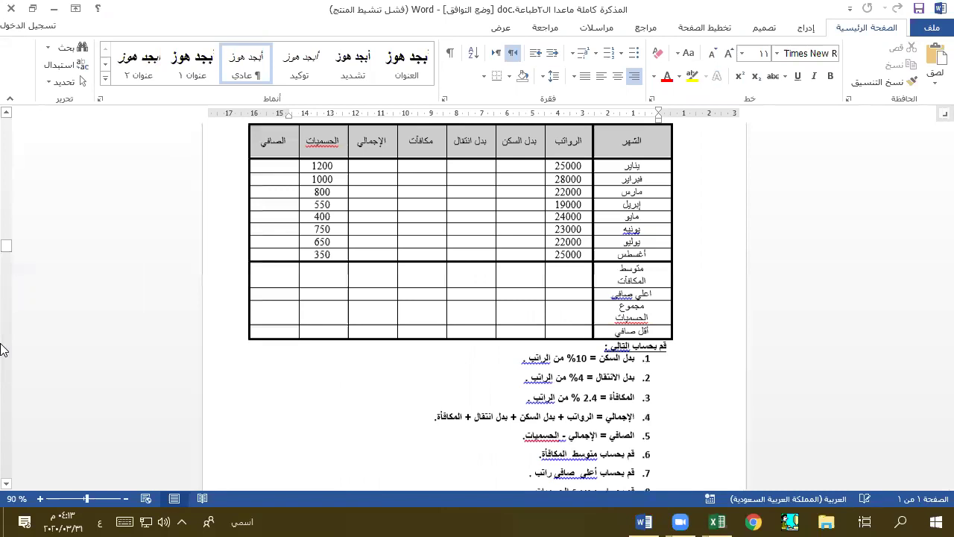
pyautogui.click(2, 351)
pyautogui.click(2, 350)
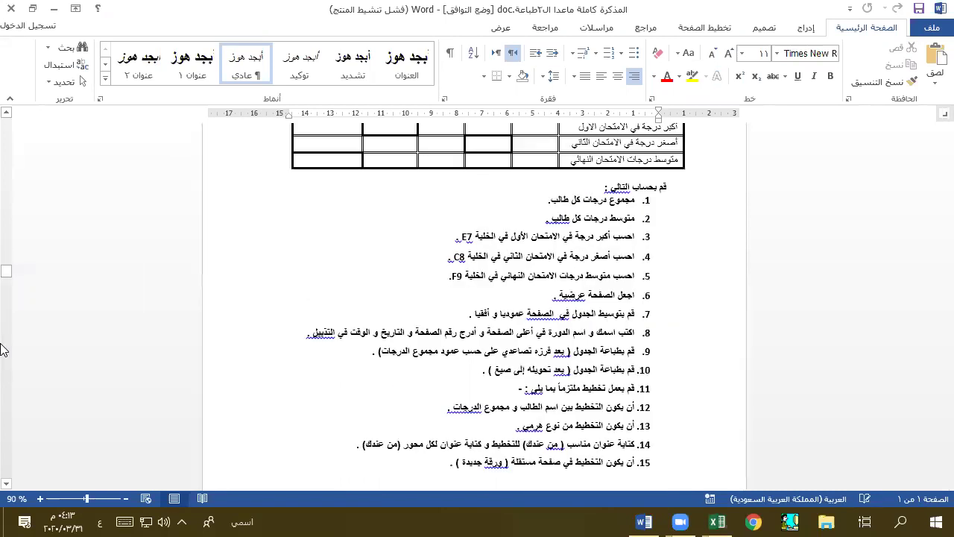
pyautogui.click(6, 349)
pyautogui.click(6, 349)
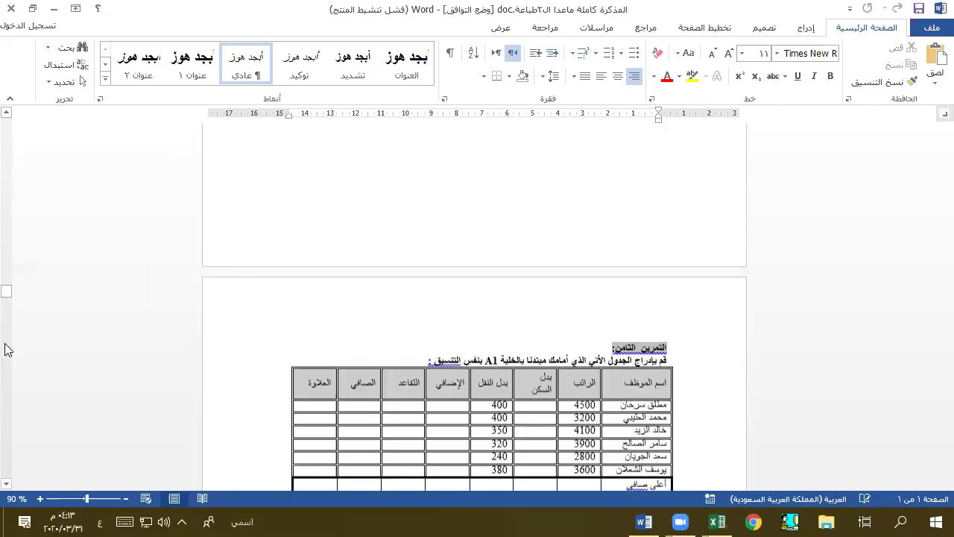
pyautogui.click(6, 350)
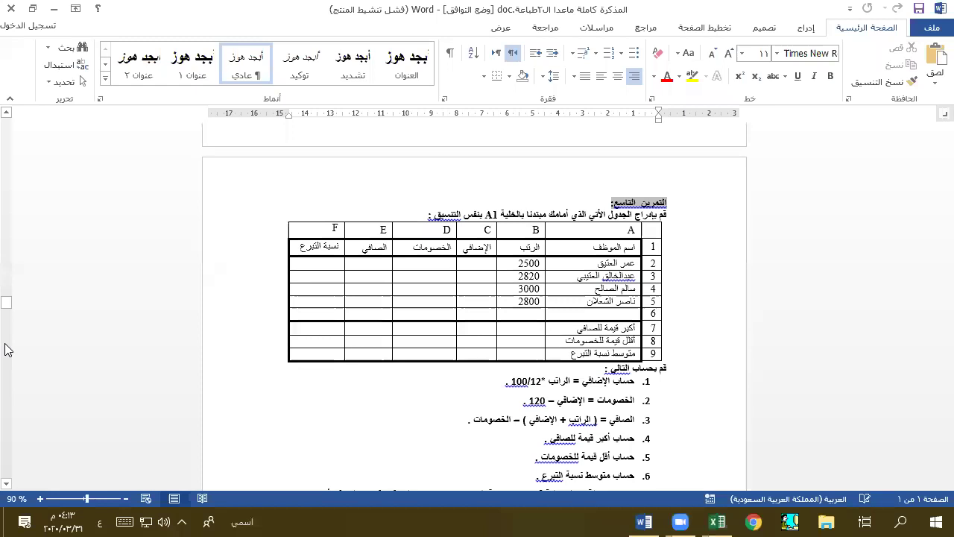
# - Read Exercise 9's instructions, snap Word to the left half, and close the grades workbook
pyautogui.scroll(-8, 609, 306)
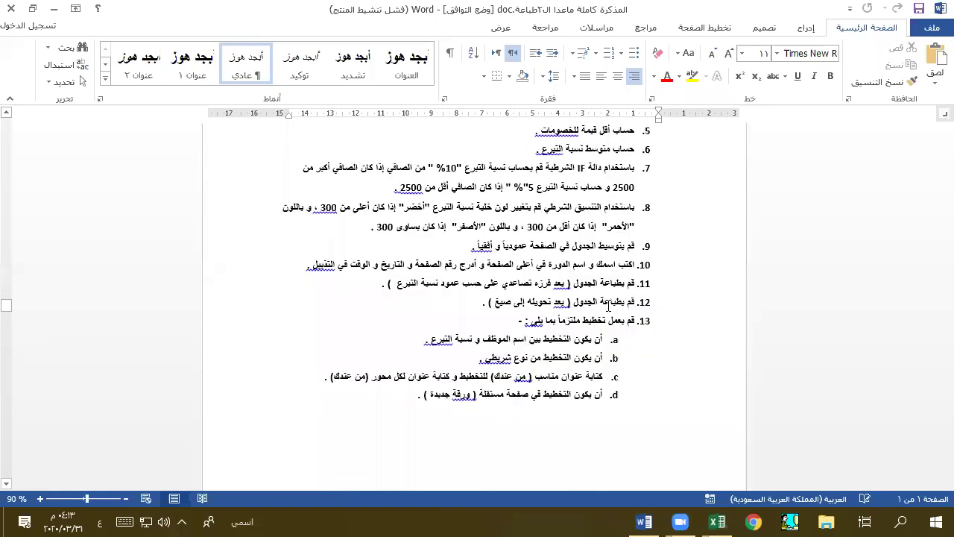
pyautogui.scroll(-7, 609, 305)
pyautogui.scroll(13, 521, 366)
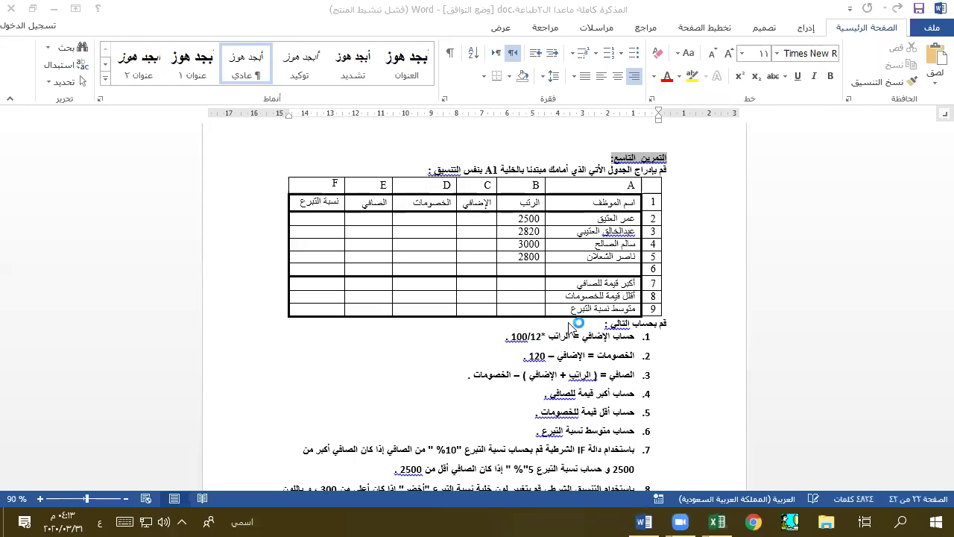
pyautogui.scroll(-1, 463, 353)
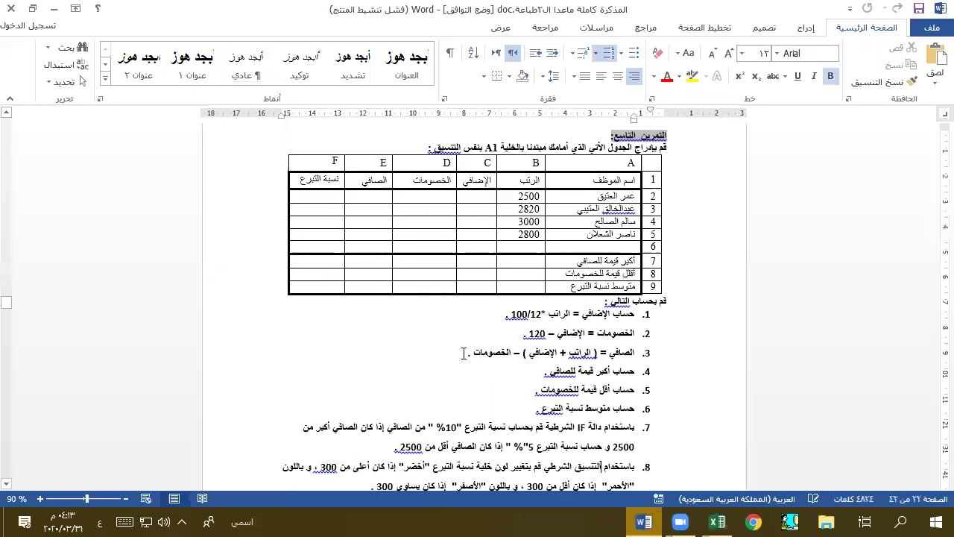
pyautogui.press('super+Left')
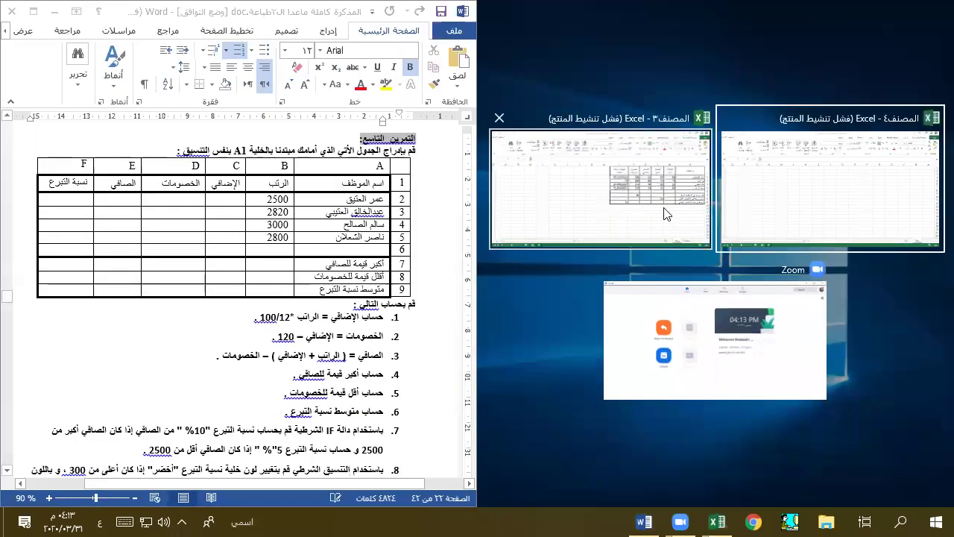
pyautogui.click(499, 118)
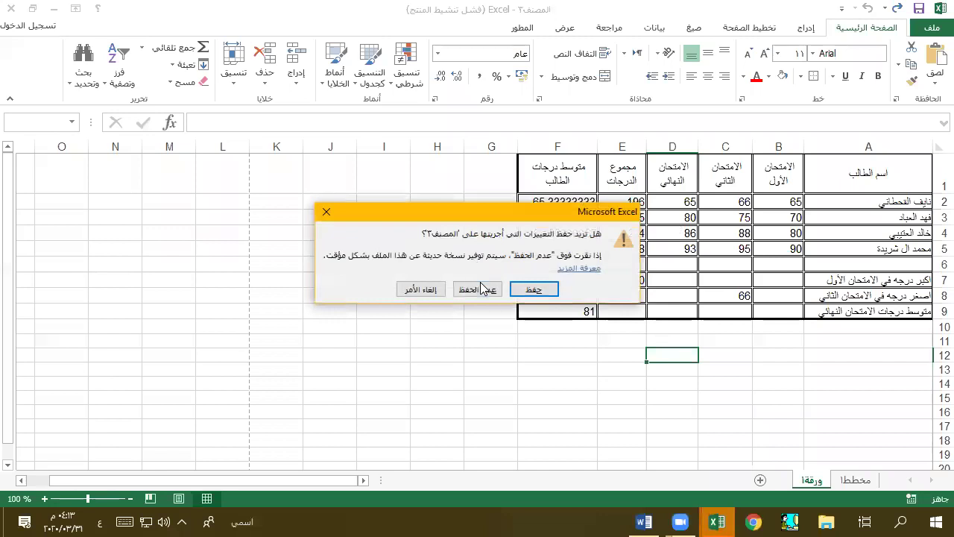
# - Discard the grades workbook's unsaved changes with Don't Save
pyautogui.click(477, 289)
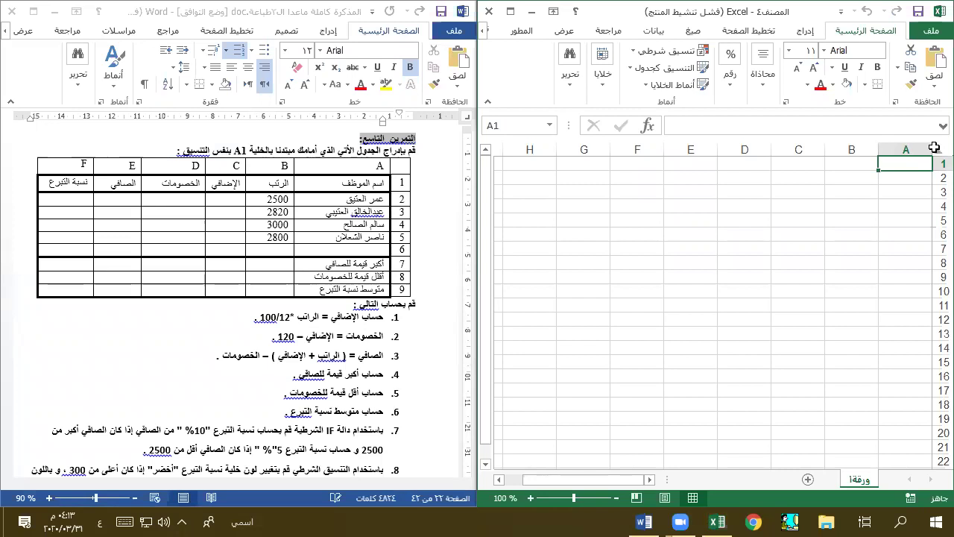
# - Enter headers اسم الموظف, الراتب, الإضافي, الخصومات, الصافي, نسبة التبرع in A1:F1
pyautogui.write('اسم')
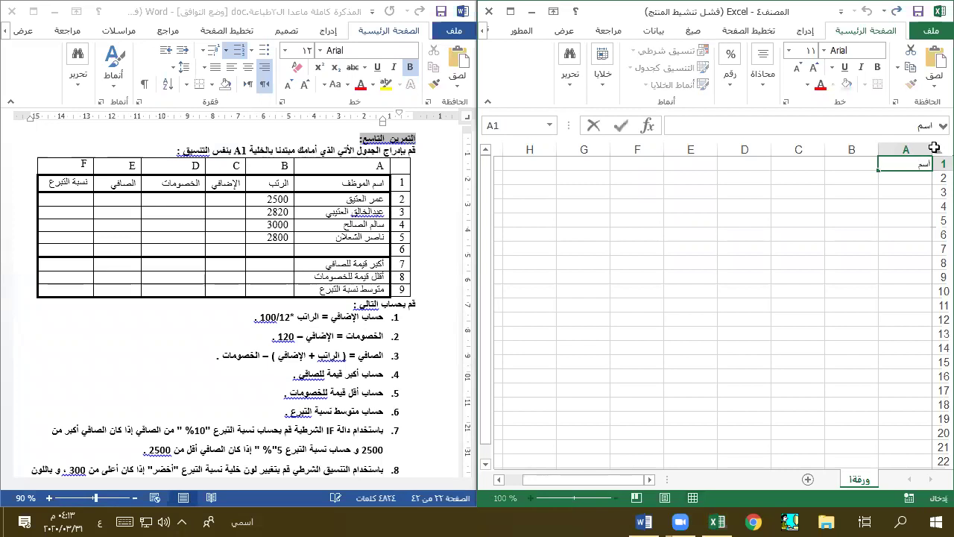
pyautogui.write(' الموظف')
pyautogui.press('Tab')
pyautogui.write('الراتب')
pyautogui.press('Tab')
pyautogui.write('الإضافي')
pyautogui.press('Tab')
pyautogui.write('الخصومات')
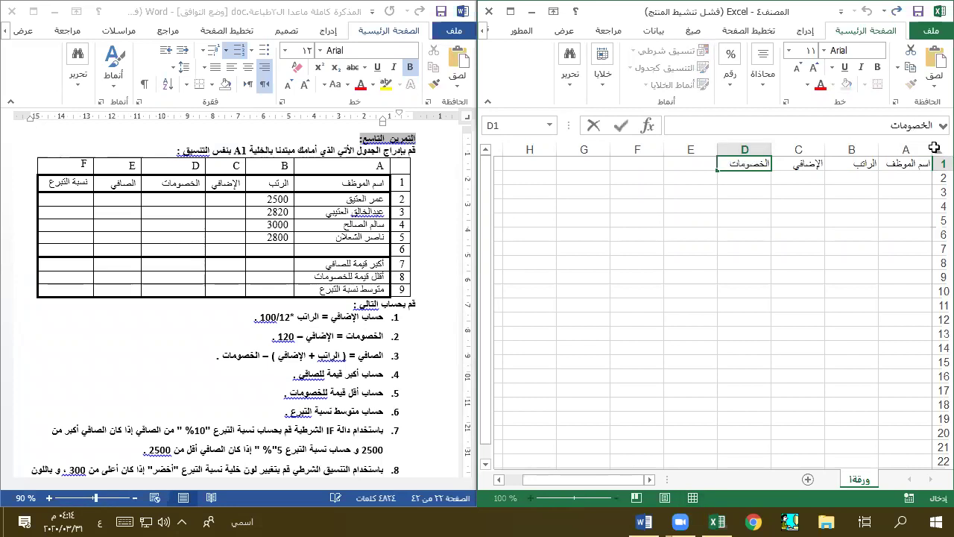
pyautogui.press('Tab')
pyautogui.write('الصافي')
pyautogui.press('Tab')
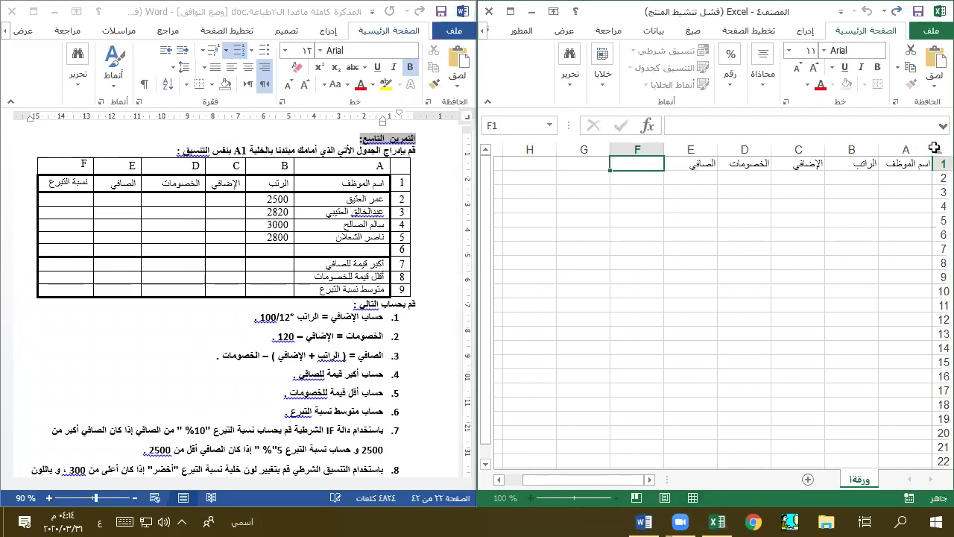
pyautogui.write('نسبة')
pyautogui.write('برع')
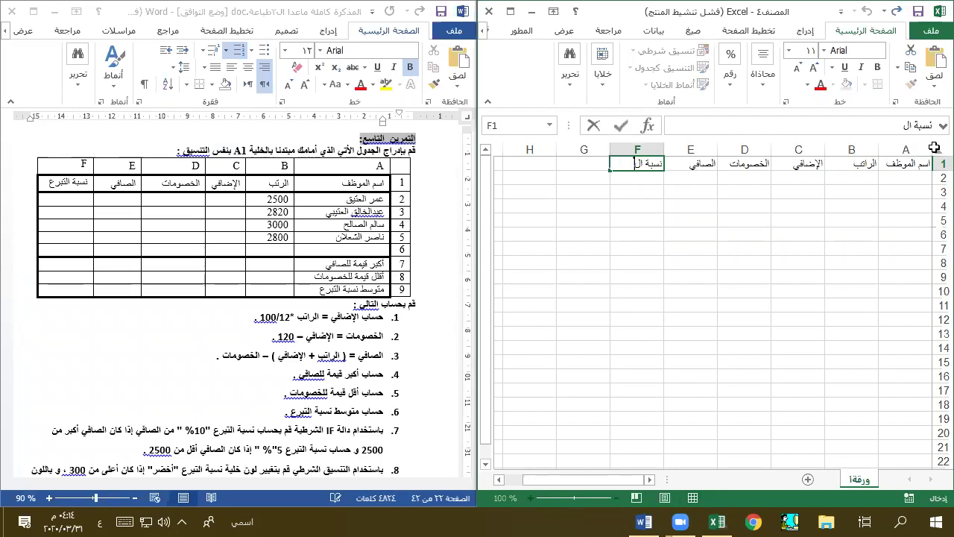
pyautogui.press('Tab')
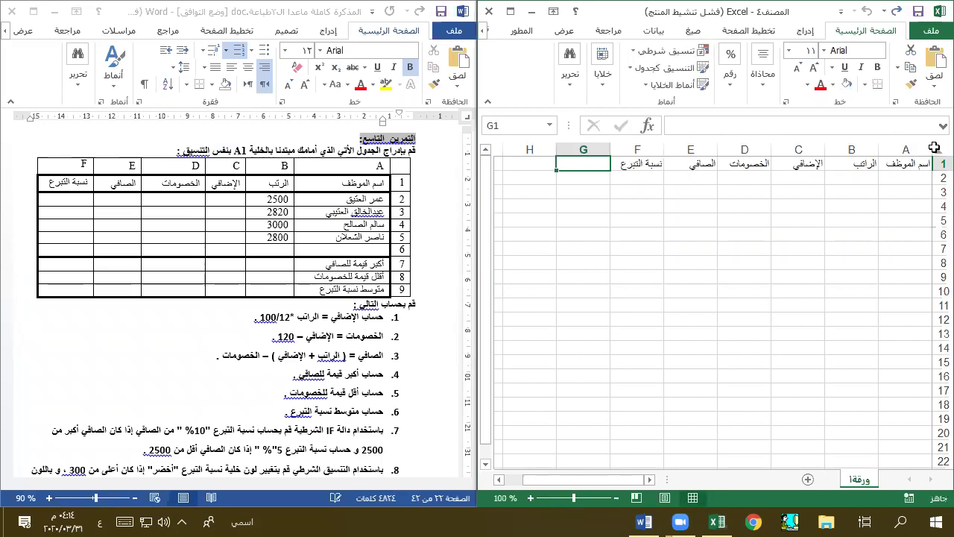
# - Enter the four employee names in A2:A5 and widen column A to fit them
pyautogui.press('Home')
pyautogui.press('Down')
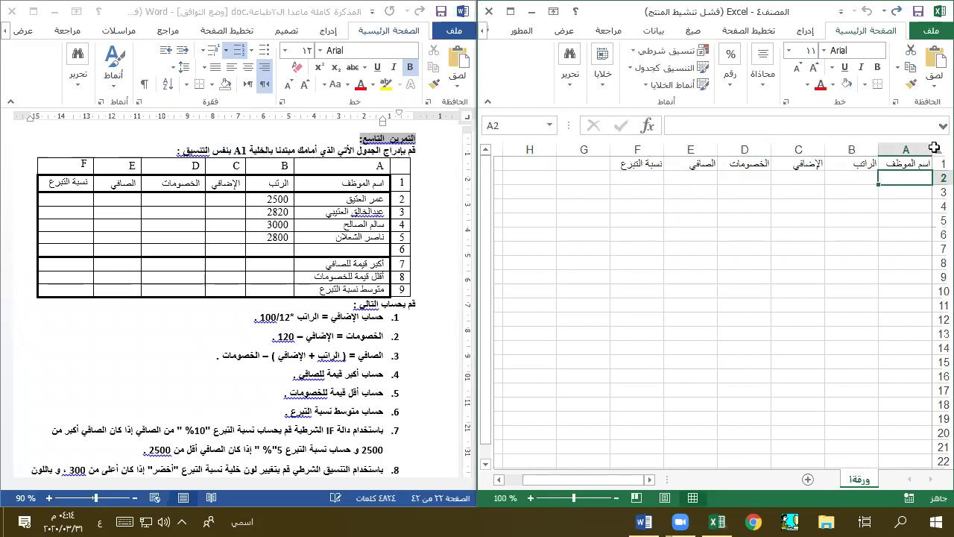
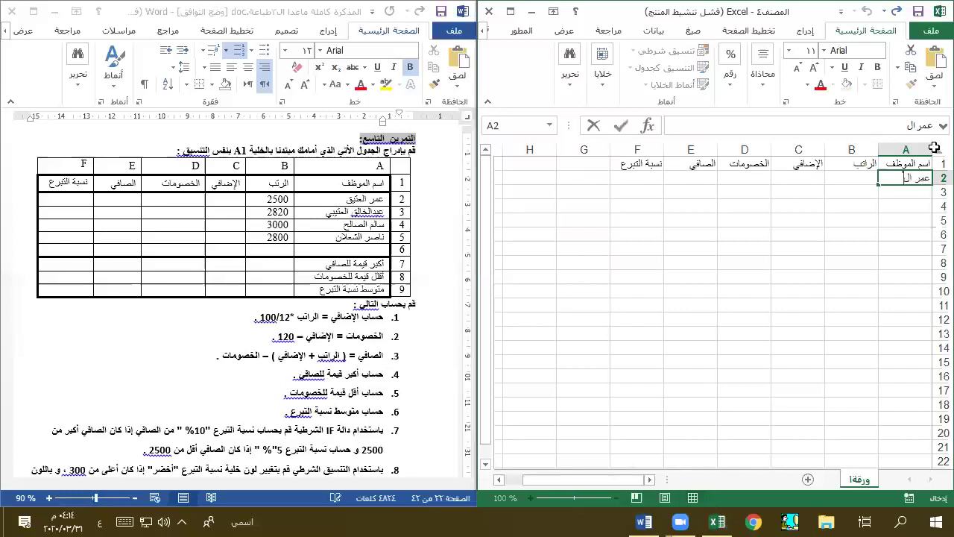
pyautogui.press('Return')
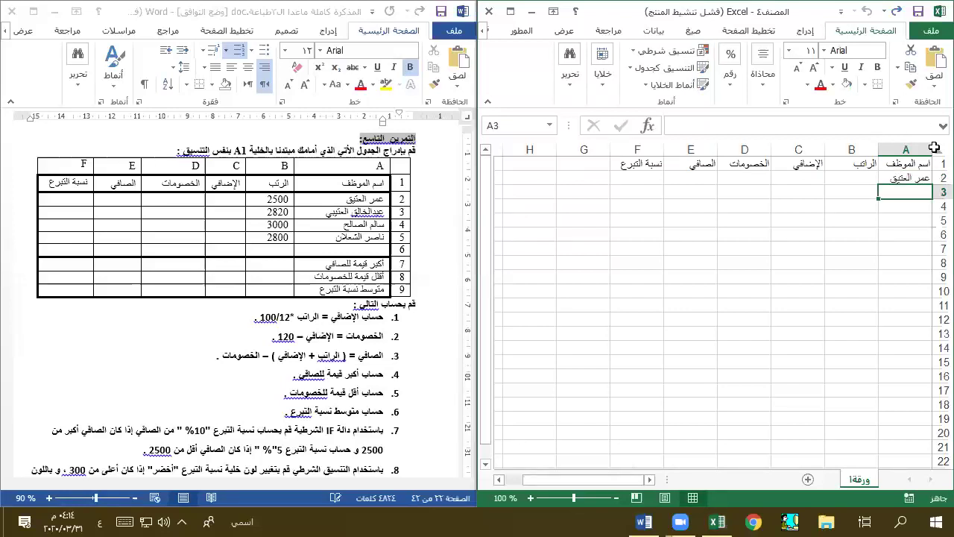
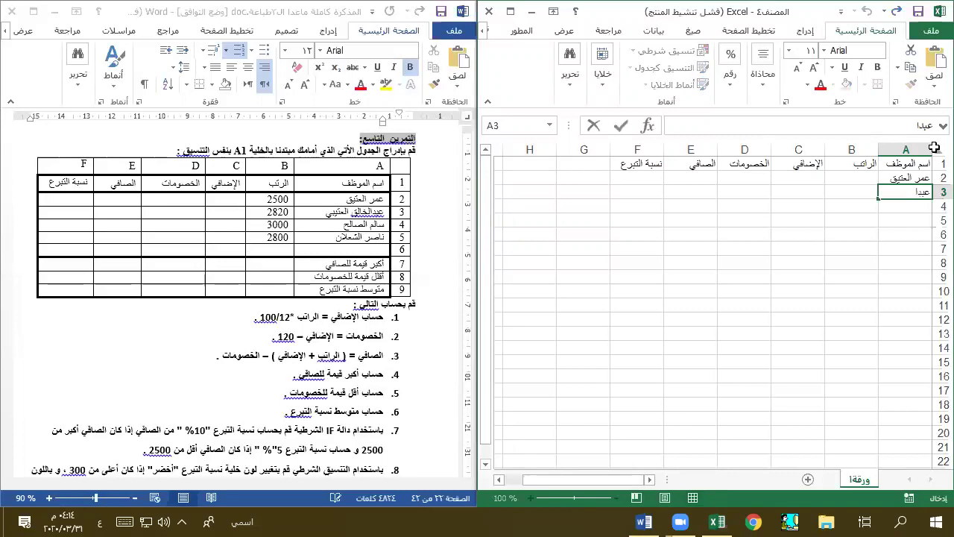
pyautogui.press('Return')
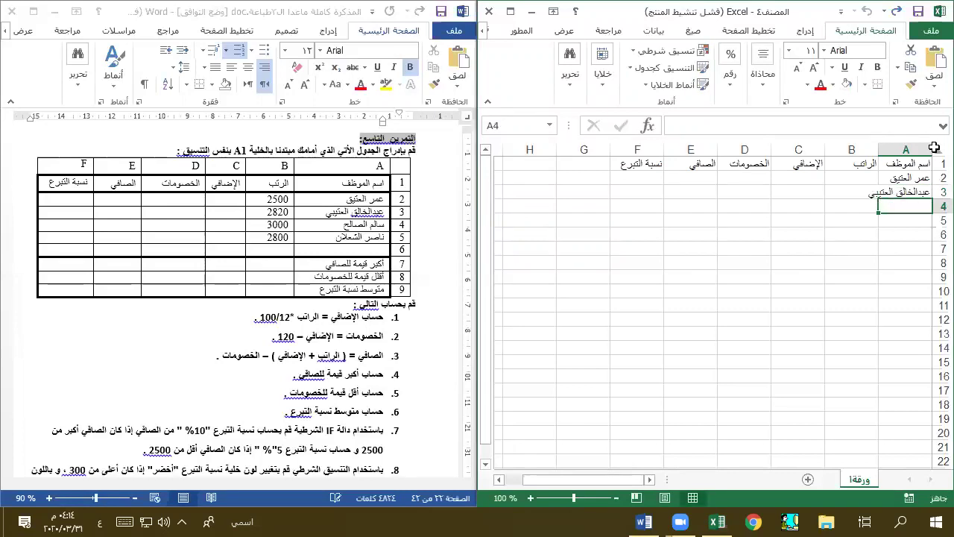
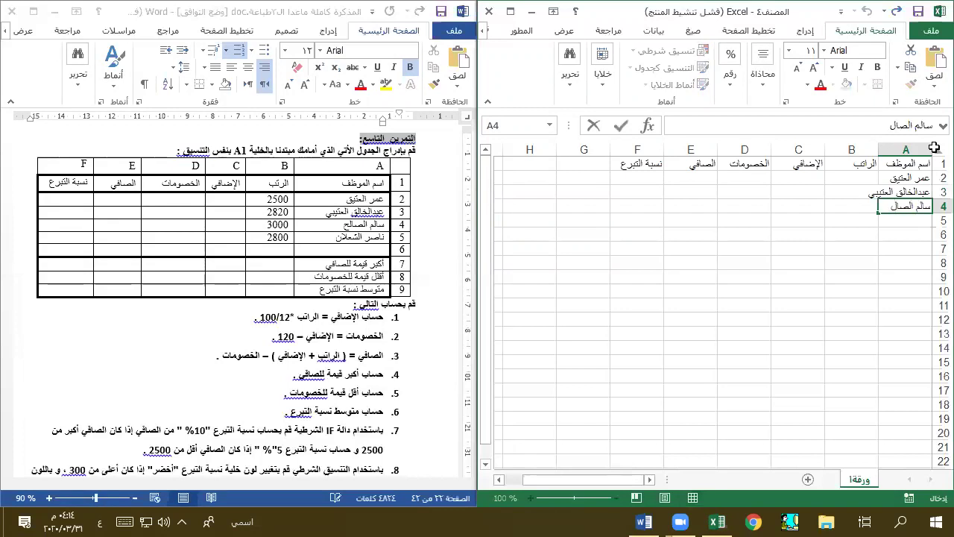
pyautogui.press('Return')
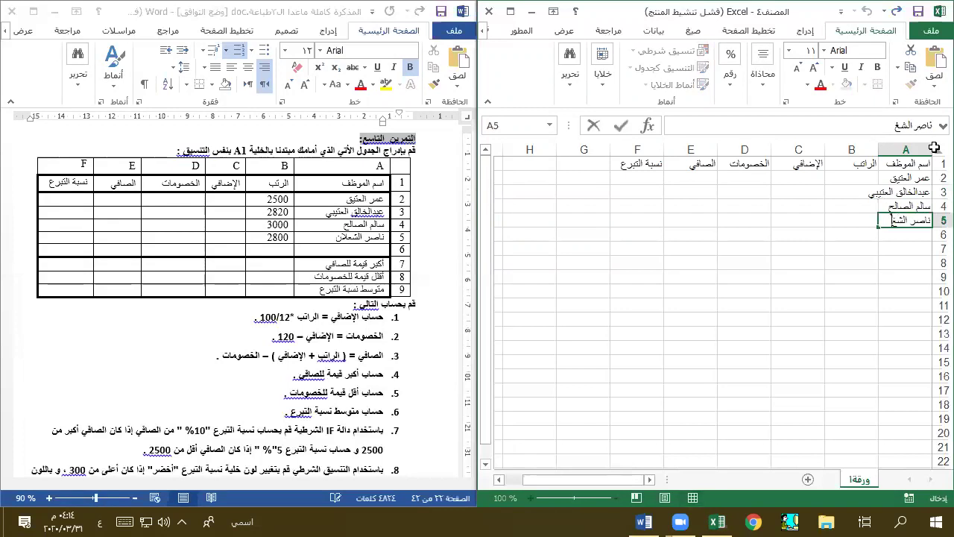
pyautogui.press('Return')
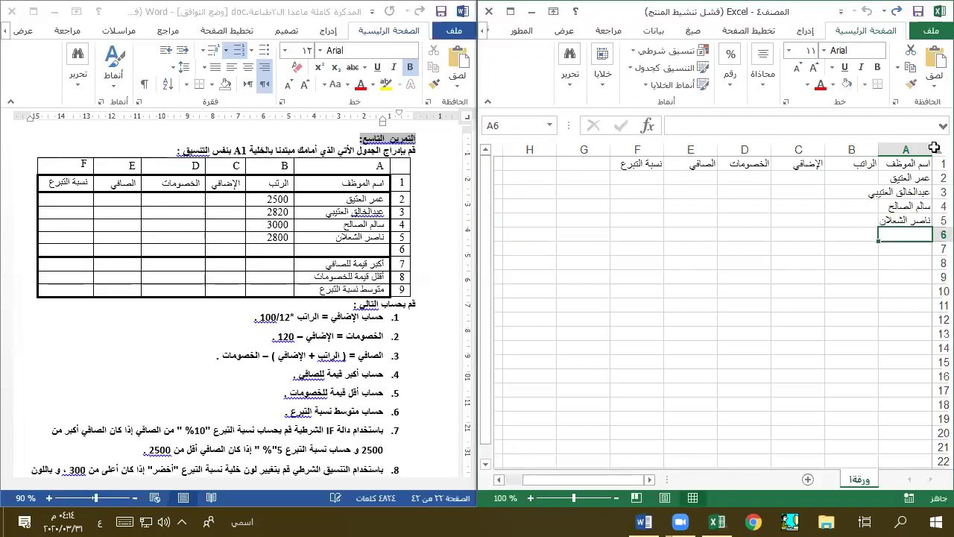
pyautogui.moveTo(879, 149); pyautogui.dragTo(864, 150)
# - Enter salaries 2500, 2820, 3000 and 2800 in B2:B5
pyautogui.click(832, 177)
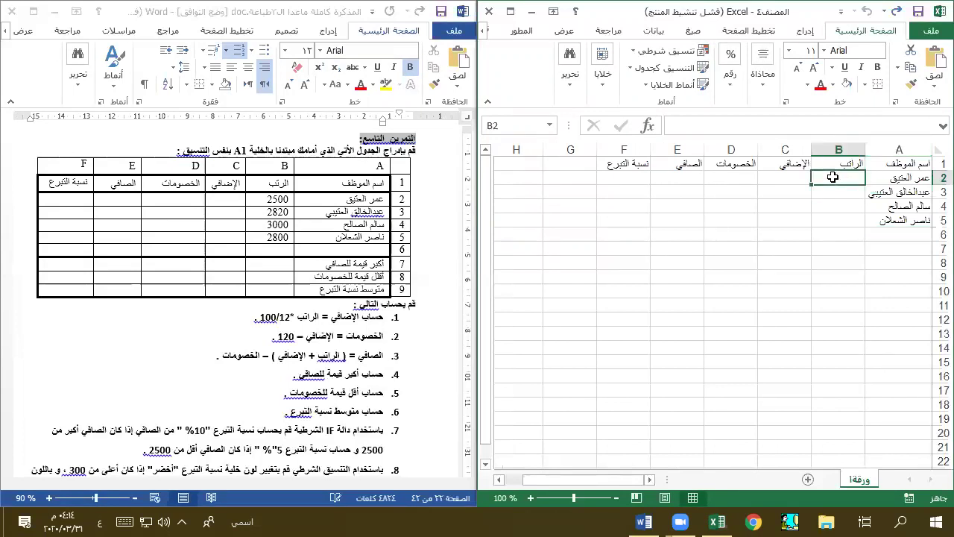
pyautogui.write('2500')
pyautogui.press('Return')
pyautogui.write('2820')
pyautogui.press('Return')
pyautogui.write('3000')
pyautogui.press('Return')
pyautogui.write('2800')
pyautogui.press('Return')
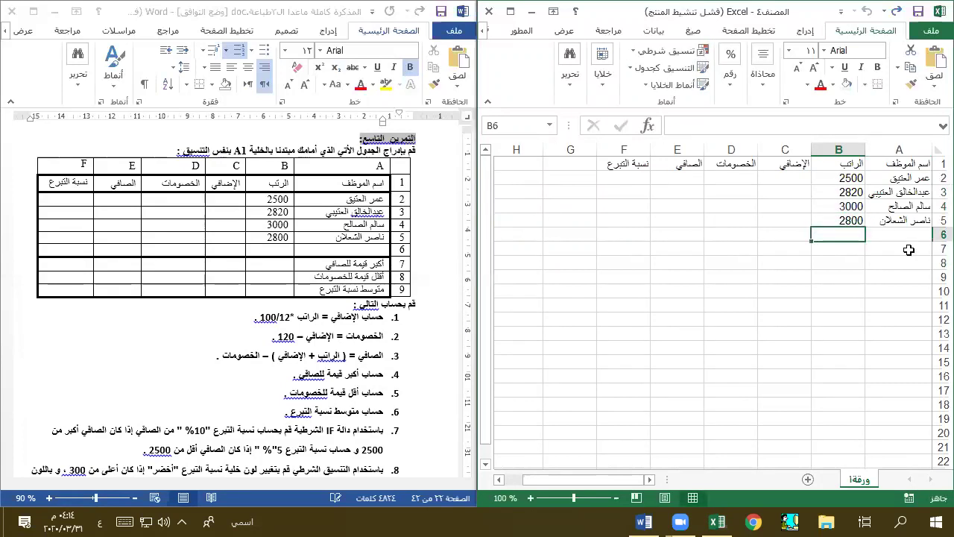
# - Add labels اكبر قيمه للصافي, اقل قيمه للخصومات and متوسط نسبه التبرع in A7:A9
pyautogui.click(909, 249)
pyautogui.write('اكب')
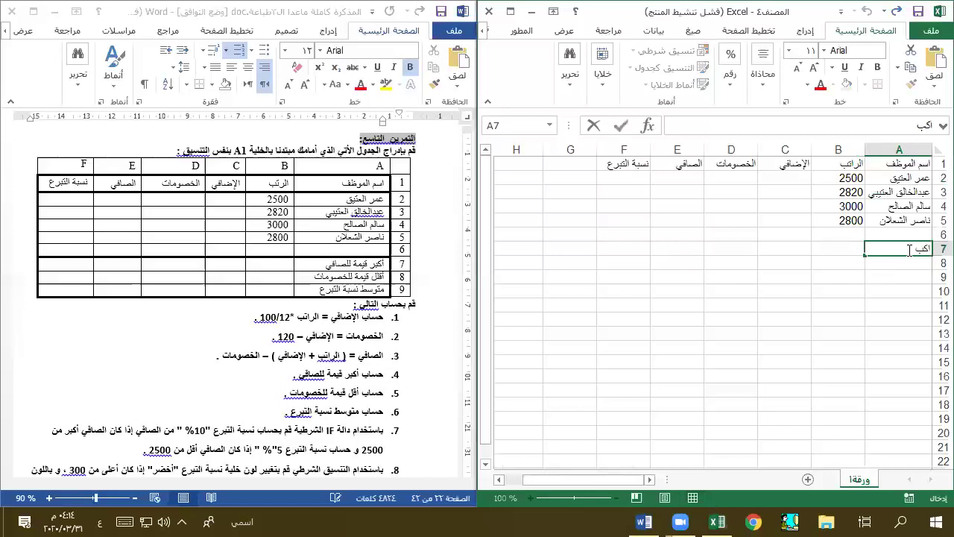
pyautogui.write('ر قيمه للصافي')
pyautogui.press('Return')
pyautogui.write('اقل')
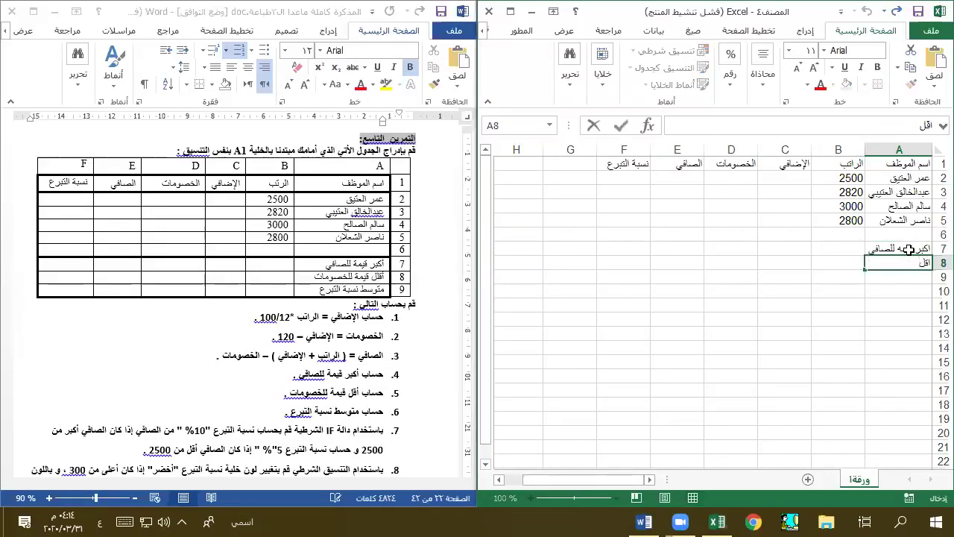
pyautogui.write(' قيمه للخصومات')
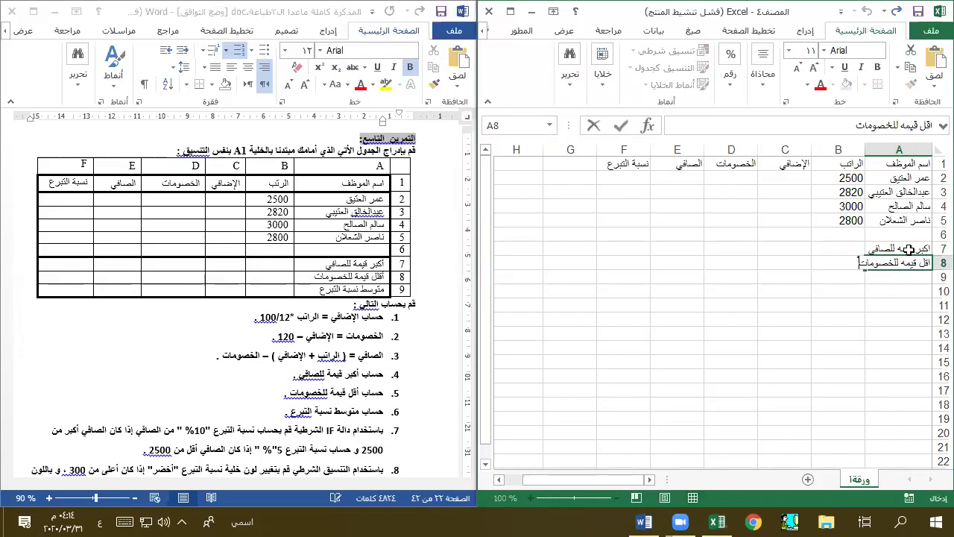
pyautogui.press('Return')
pyautogui.write('متوسط')
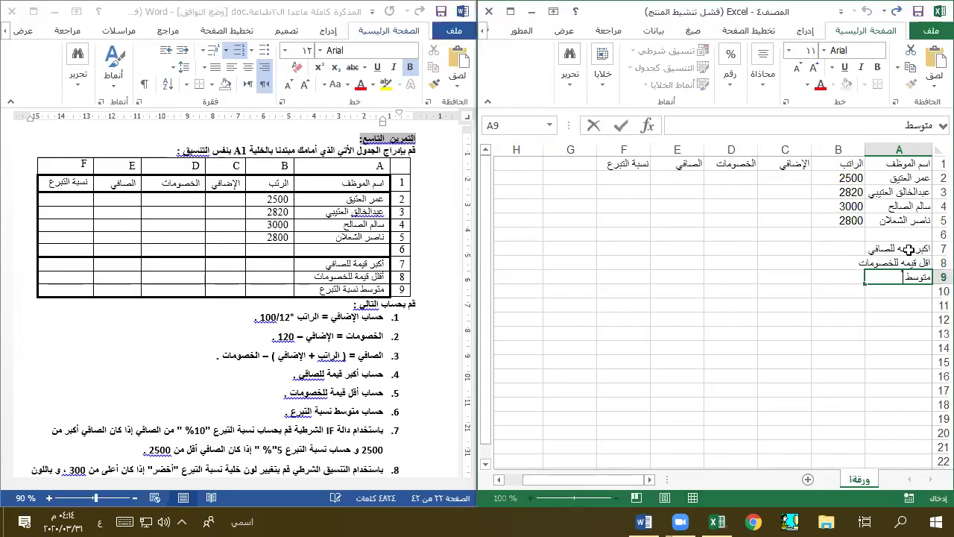
pyautogui.write(' نسبه التبرع')
pyautogui.hotkey('ctrl', 'Return')
pyautogui.press('Return')
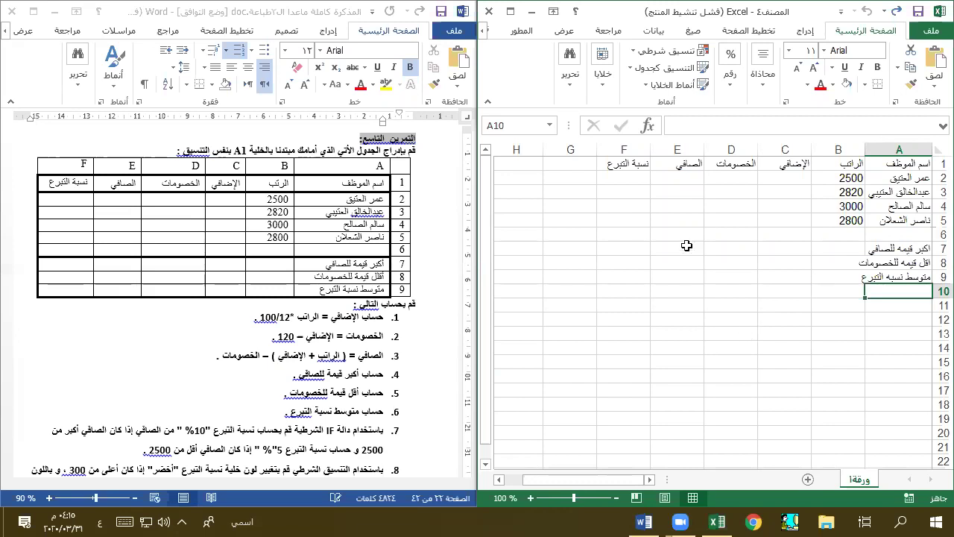
# - Widen column A, then give every cell of A1:F9 thin solid borders
pyautogui.moveTo(864, 149); pyautogui.dragTo(850, 149)
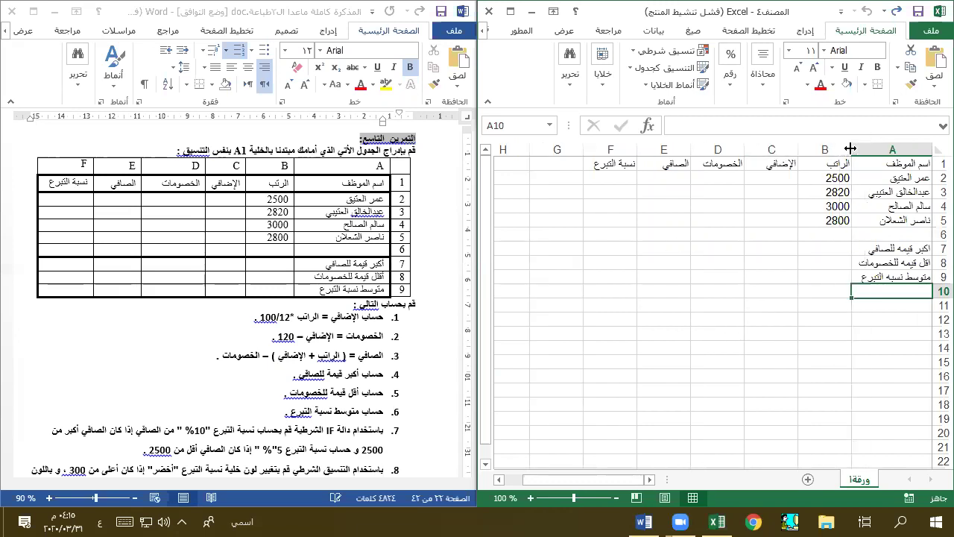
pyautogui.click(785, 190)
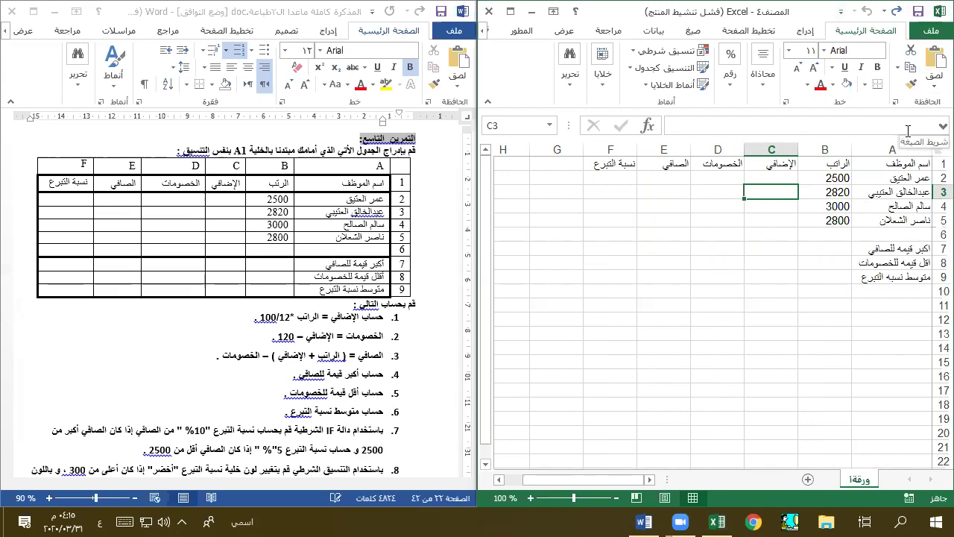
pyautogui.moveTo(890, 164); pyautogui.dragTo(606, 276)
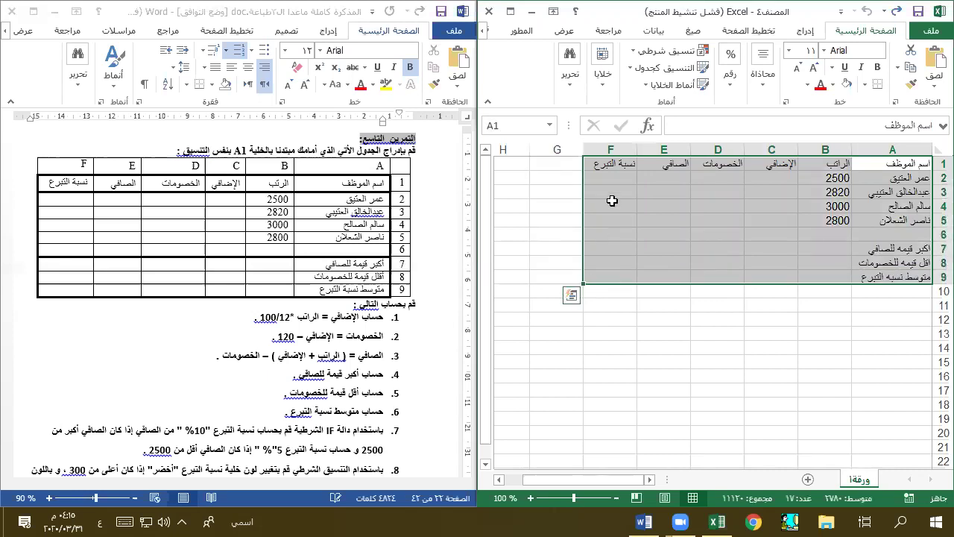
pyautogui.click(865, 87)
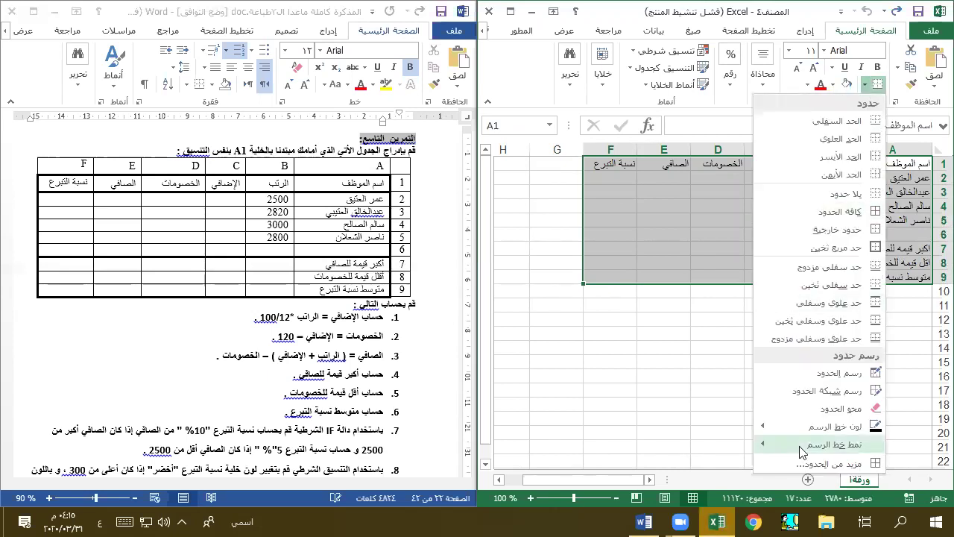
pyautogui.moveTo(801, 445)
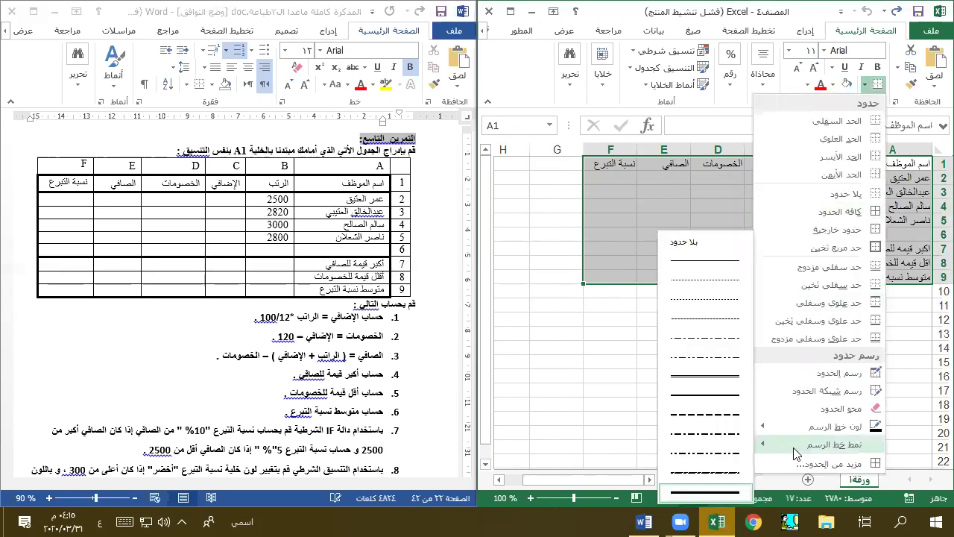
pyautogui.click(698, 262)
pyautogui.click(865, 84)
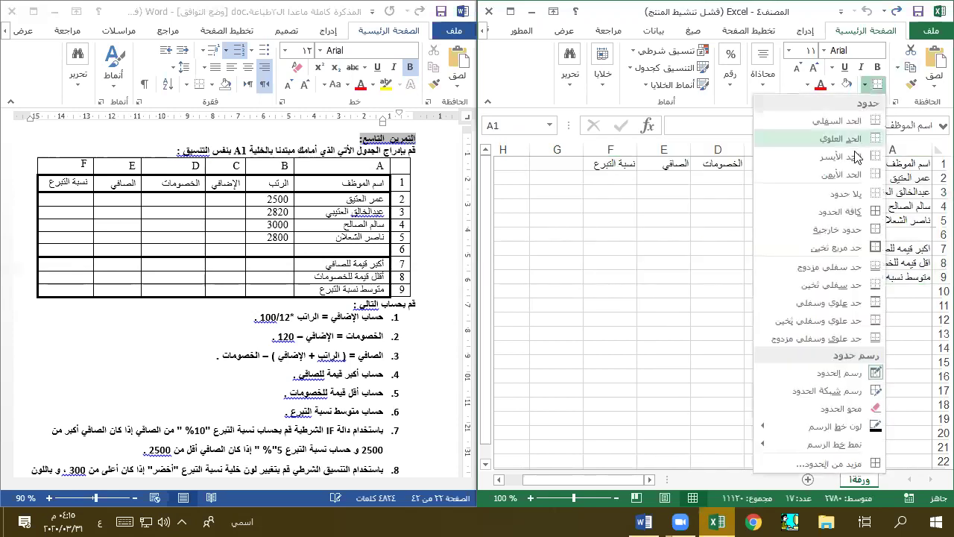
pyautogui.click(850, 213)
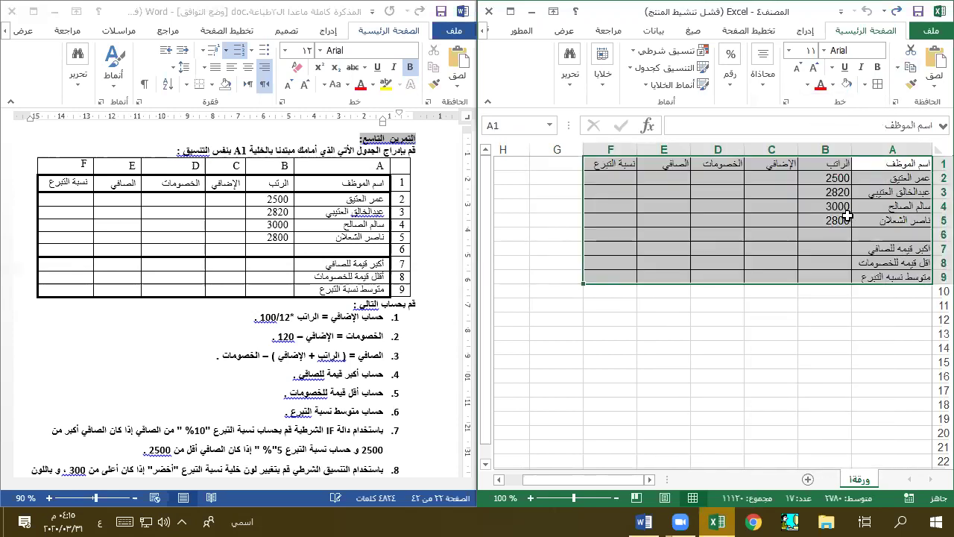
# - Add a thick outside border around A1:F9 using the thick line style
pyautogui.click(865, 84)
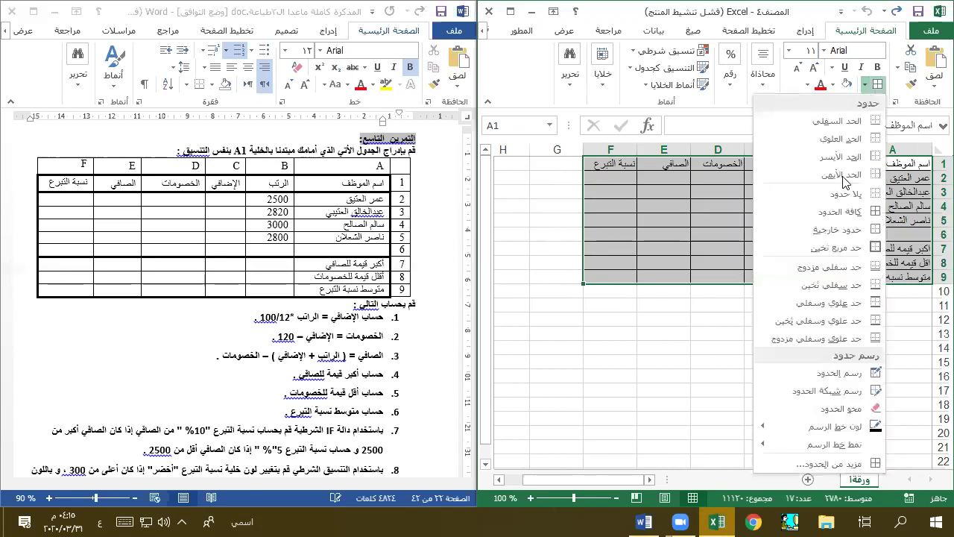
pyautogui.moveTo(831, 445)
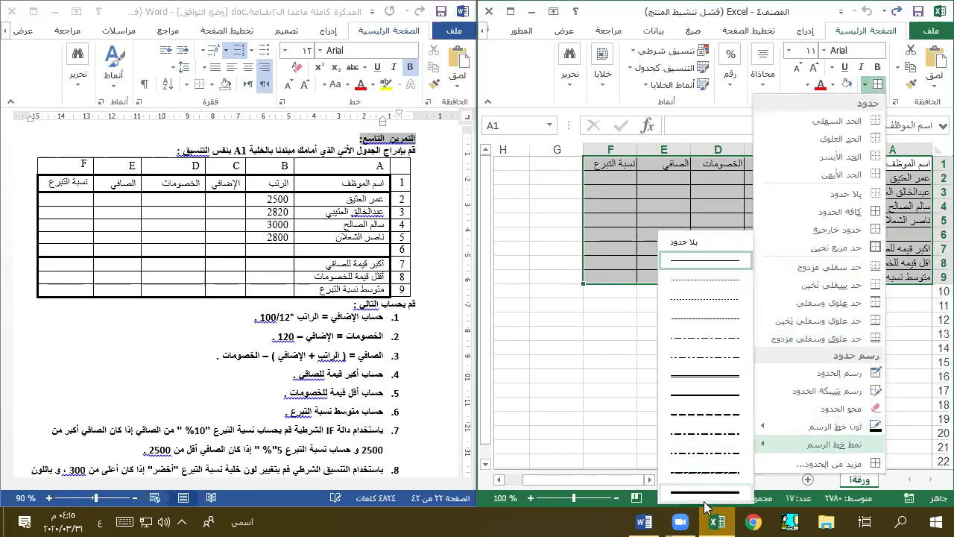
pyautogui.click(705, 495)
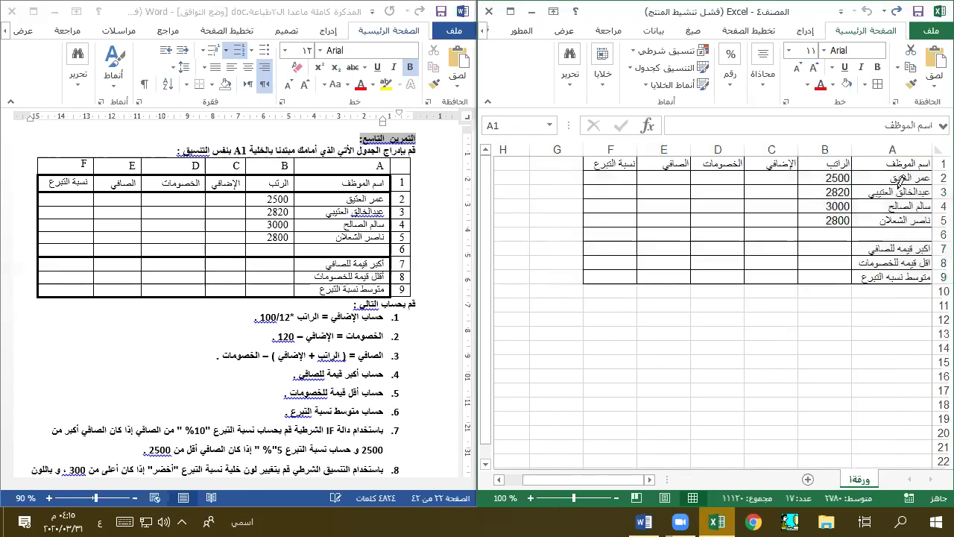
pyautogui.click(866, 84)
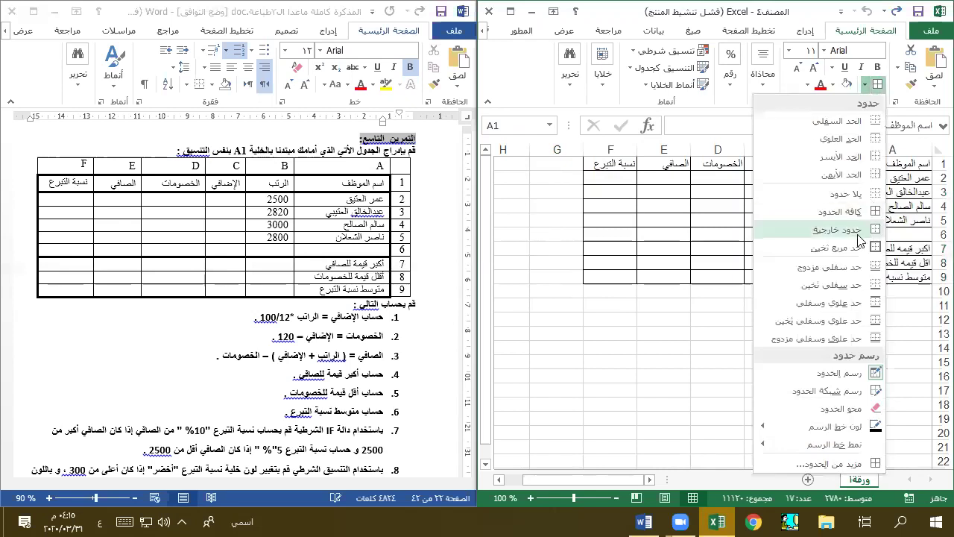
pyautogui.click(857, 234)
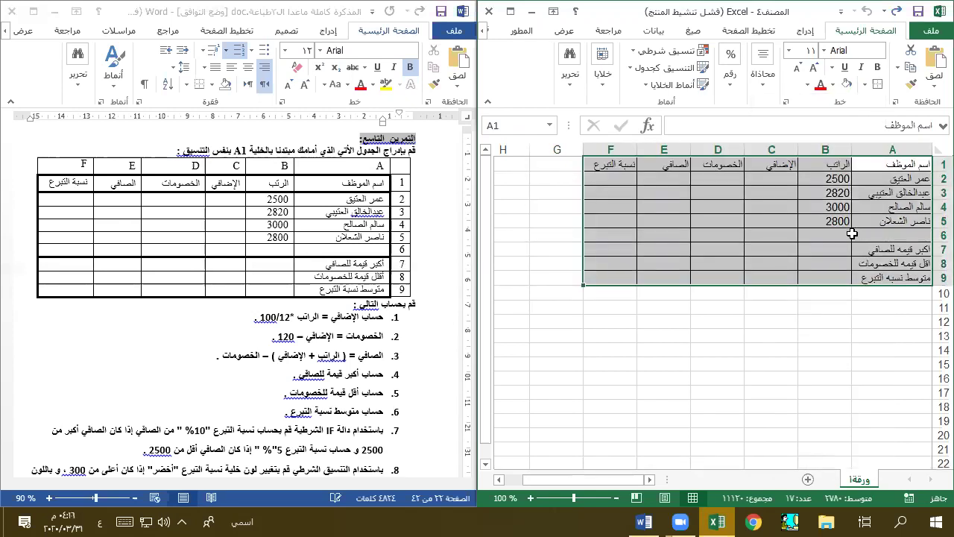
pyautogui.click(780, 270)
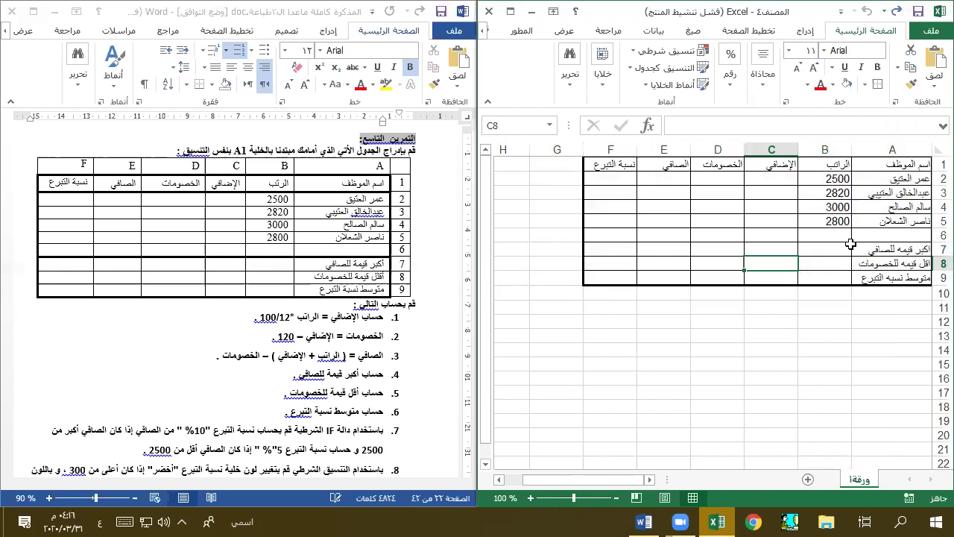
pyautogui.click(865, 84)
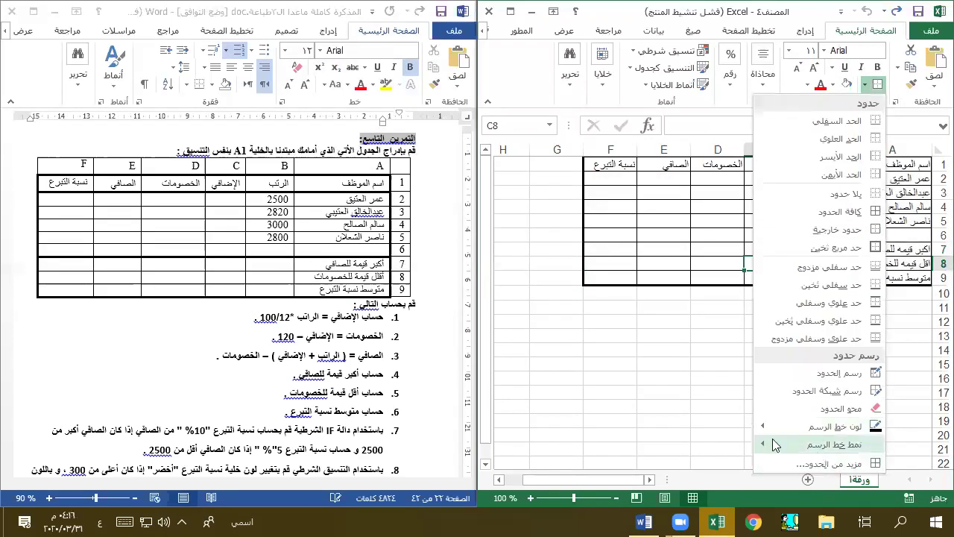
pyautogui.moveTo(777, 444)
pyautogui.click(721, 493)
# - Draw thick lines under row 6 and the header row, then compare with the Word exercise table
pyautogui.moveTo(921, 236); pyautogui.dragTo(586, 234)
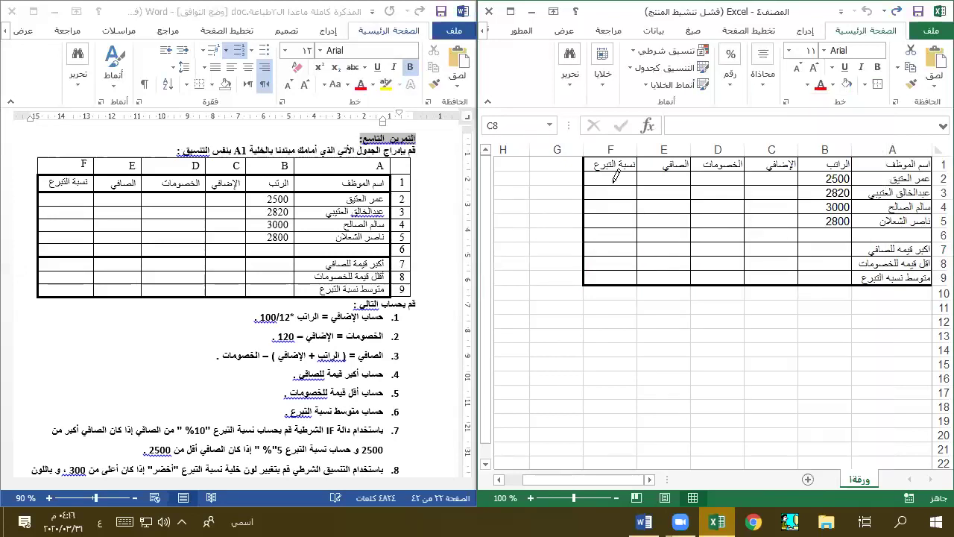
pyautogui.moveTo(610, 165)
pyautogui.mouseDown()
pyautogui.moveTo(819, 170)
pyautogui.moveTo(902, 150)
pyautogui.mouseUp()
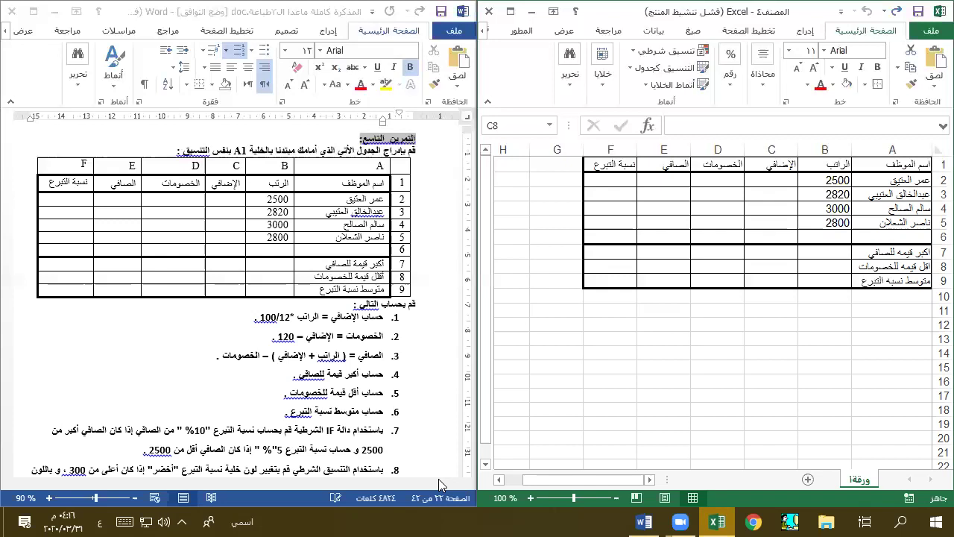
pyautogui.click(438, 479)
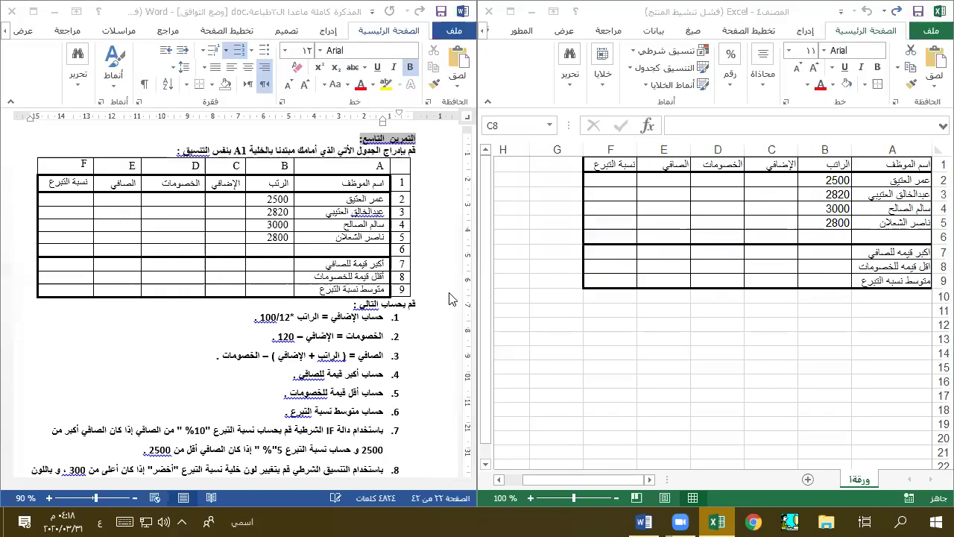
pyautogui.click(933, 177)
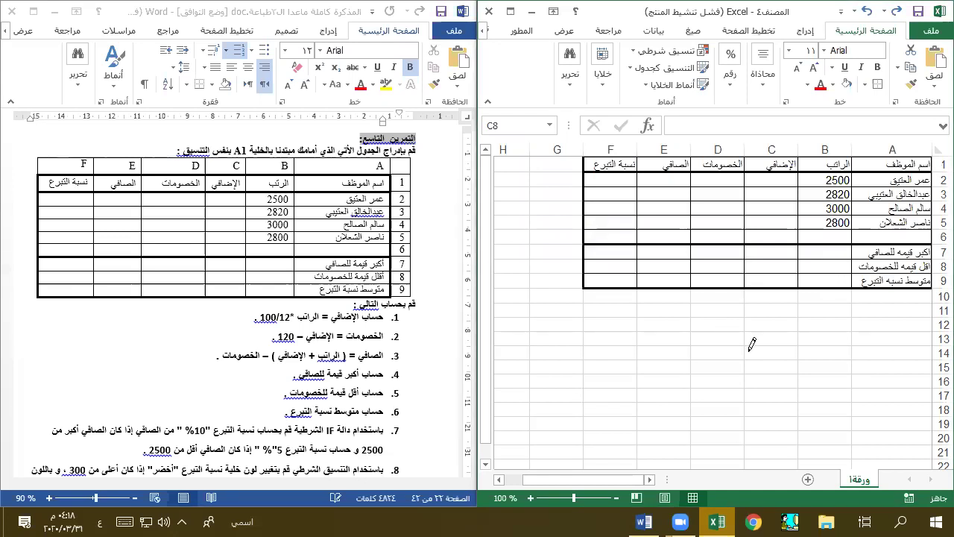
# - Stop border drawing and select the stray bordered cells near H16 and row 17
pyautogui.click(543, 288)
pyautogui.press('Escape')
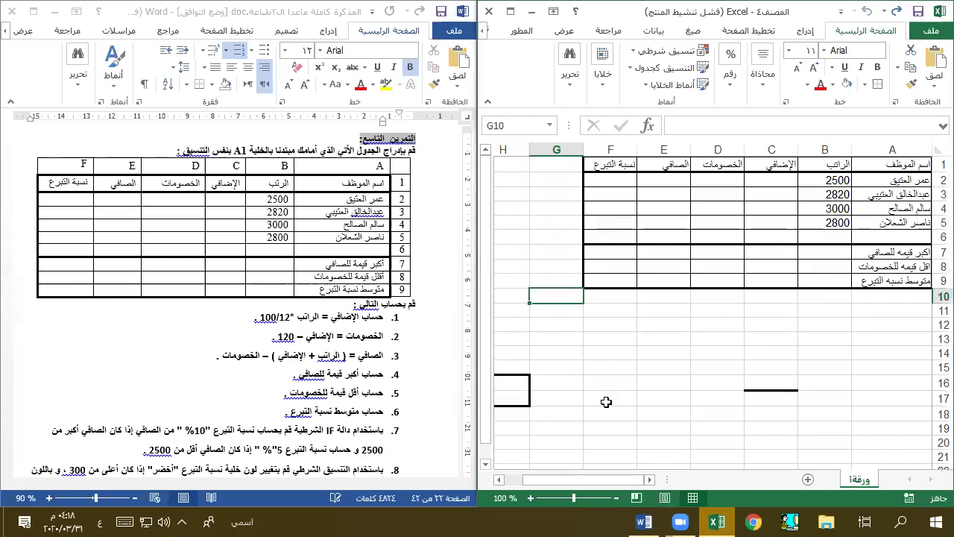
pyautogui.click(606, 402)
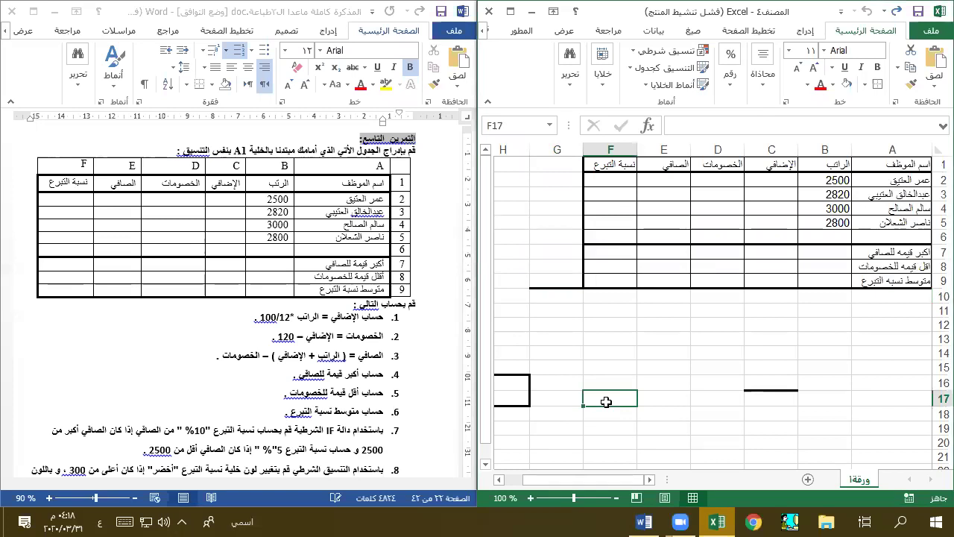
pyautogui.moveTo(738, 396); pyautogui.dragTo(761, 397)
pyautogui.click(522, 384)
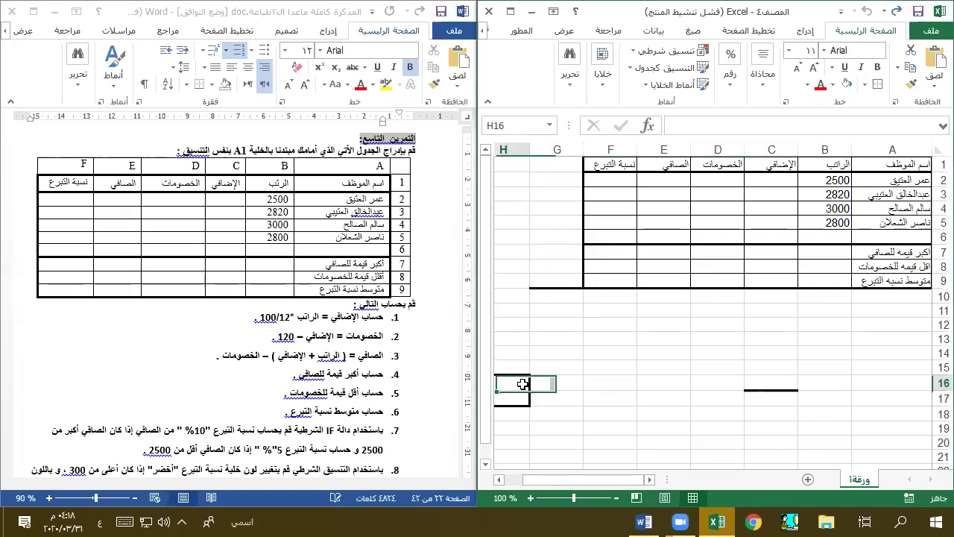
pyautogui.hscroll(-5, 519, 410)
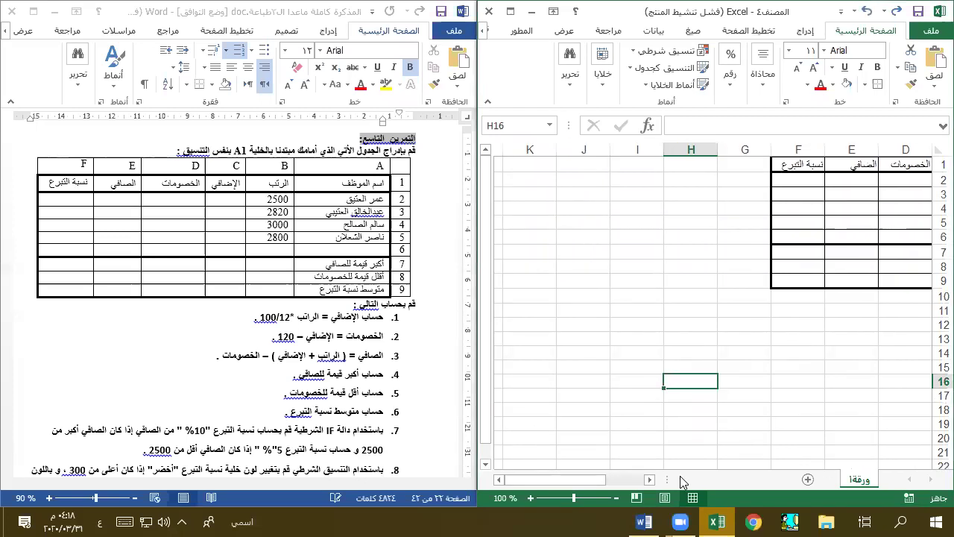
pyautogui.hscroll(3, 680, 448)
# - Choose the thick line style from the Borders list
pyautogui.click(865, 84)
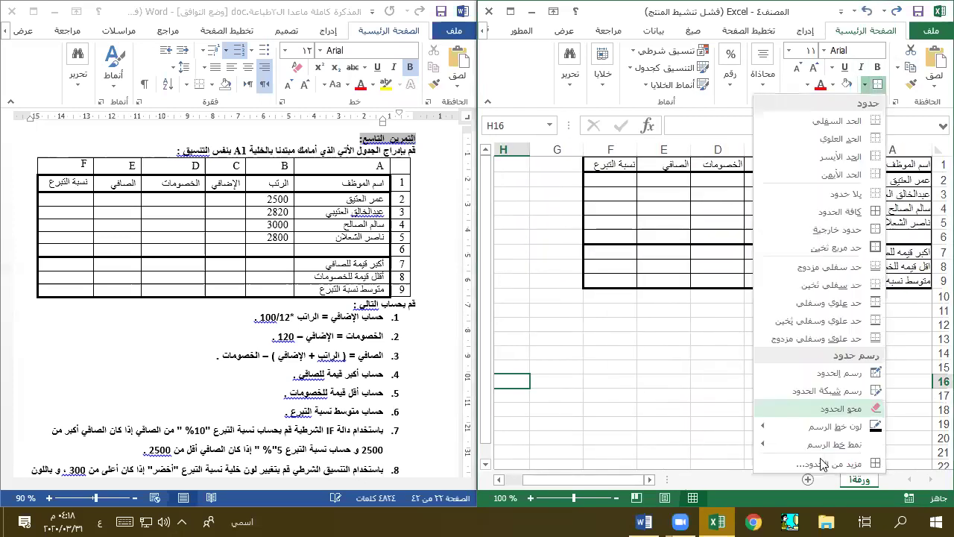
pyautogui.moveTo(827, 445)
pyautogui.click(699, 493)
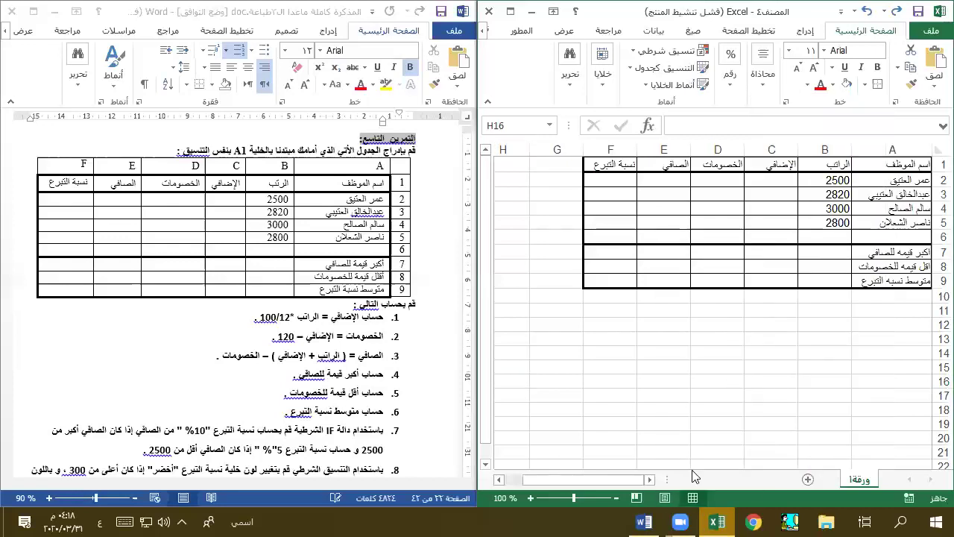
pyautogui.click(935, 521)
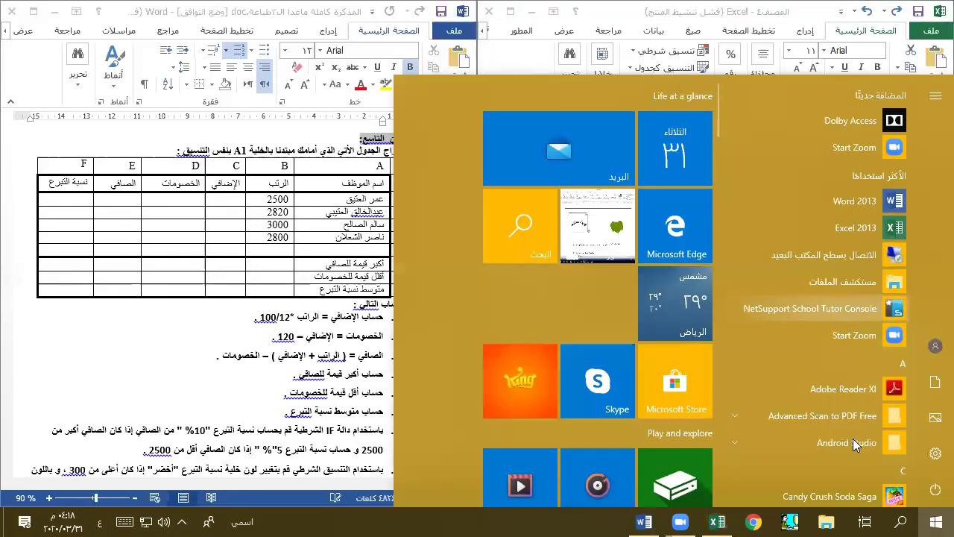
pyautogui.scroll(-10, 819, 318)
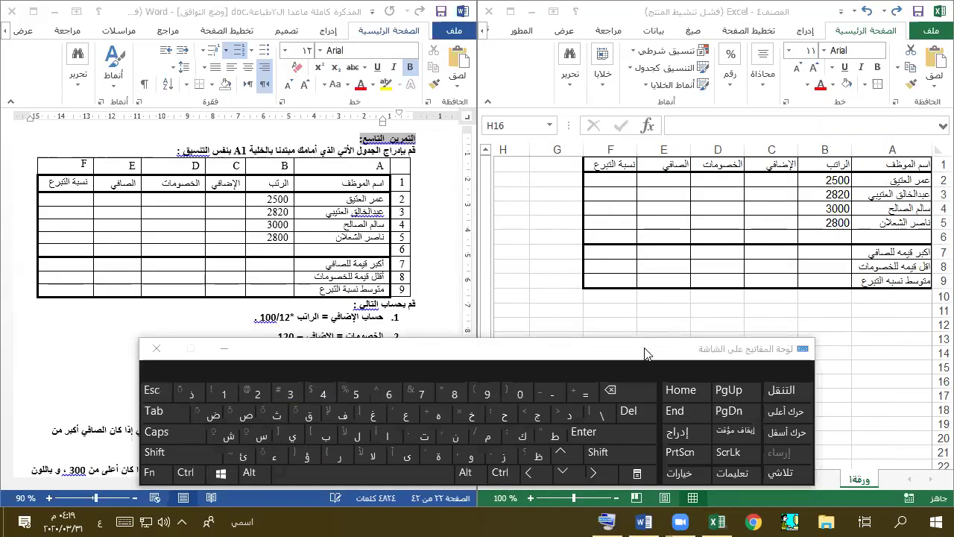
pyautogui.moveTo(644, 349); pyautogui.dragTo(582, 152)
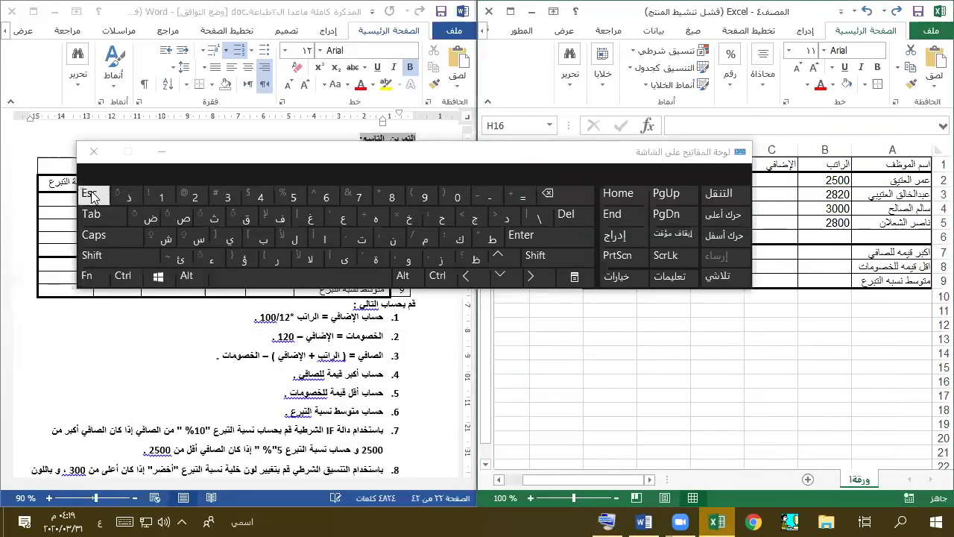
pyautogui.click(819, 405)
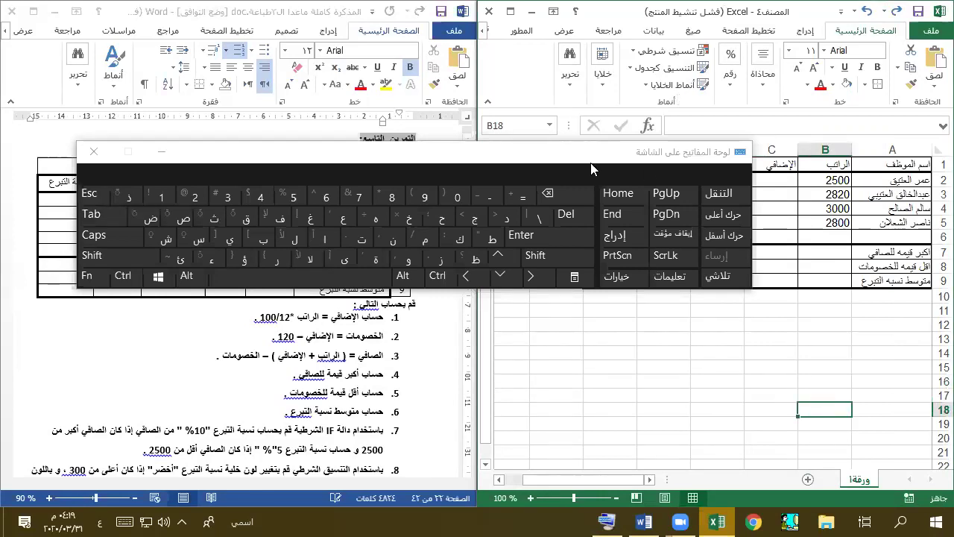
pyautogui.click(174, 152)
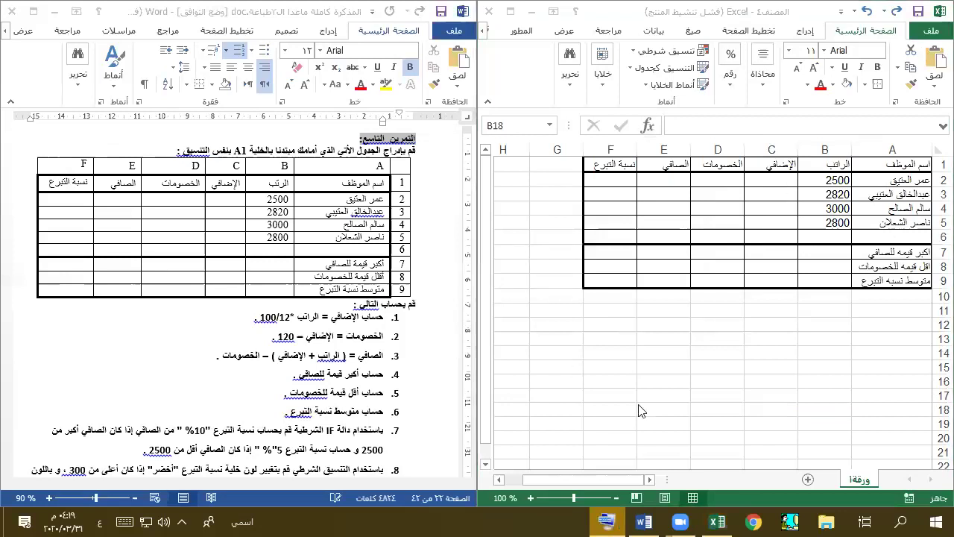
# - Maximize the Excel window and choose a thick border line style
pyautogui.click(517, 480)
pyautogui.click(634, 479)
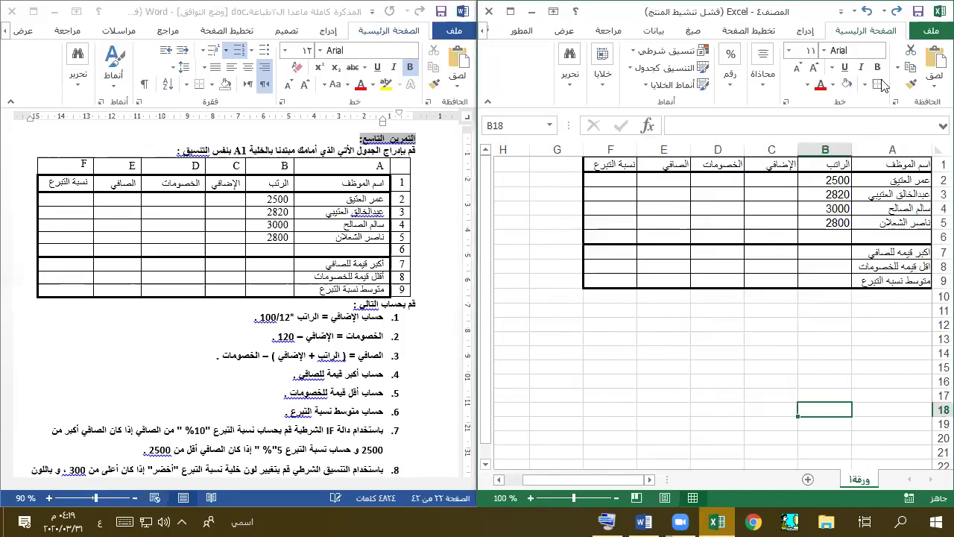
pyautogui.doubleClick(805, 10)
pyautogui.click(801, 76)
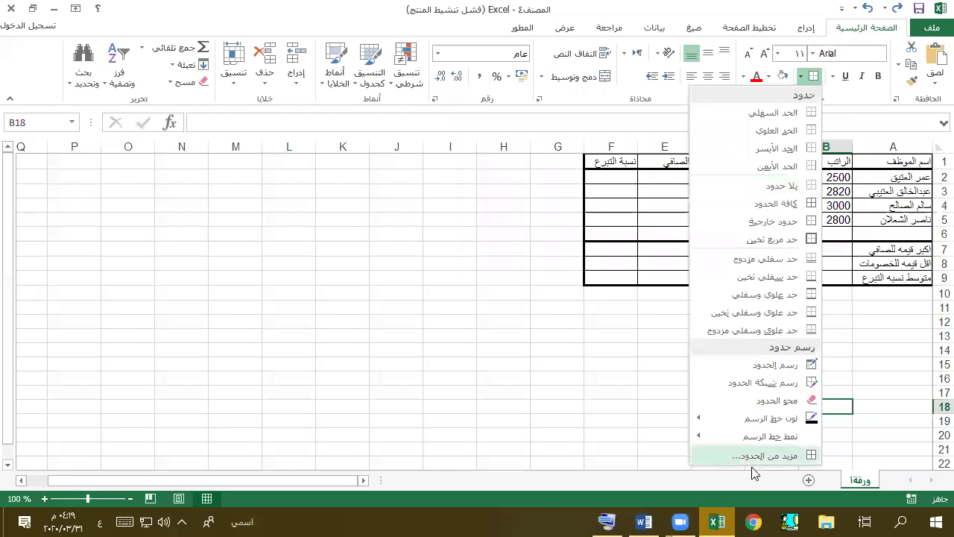
pyautogui.moveTo(770, 440)
pyautogui.click(641, 493)
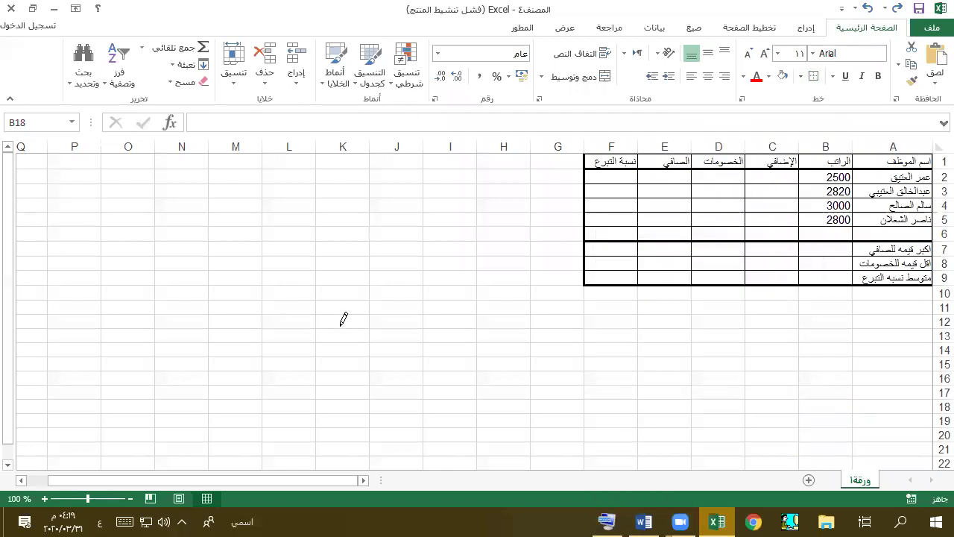
# - Draw thick test borders around K10:L12 and near row 5 and L6
pyautogui.click(128, 213)
pyautogui.moveTo(344, 319); pyautogui.dragTo(287, 304)
pyautogui.click(298, 212)
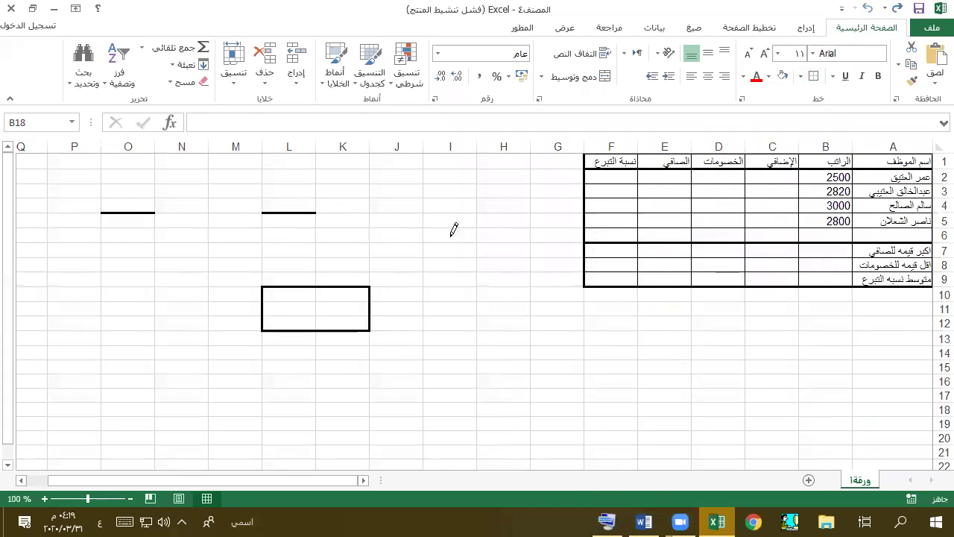
pyautogui.click(293, 241)
# - Stop drawing borders and show the sheet's print preview
pyautogui.press('Escape')
pyautogui.click(471, 353)
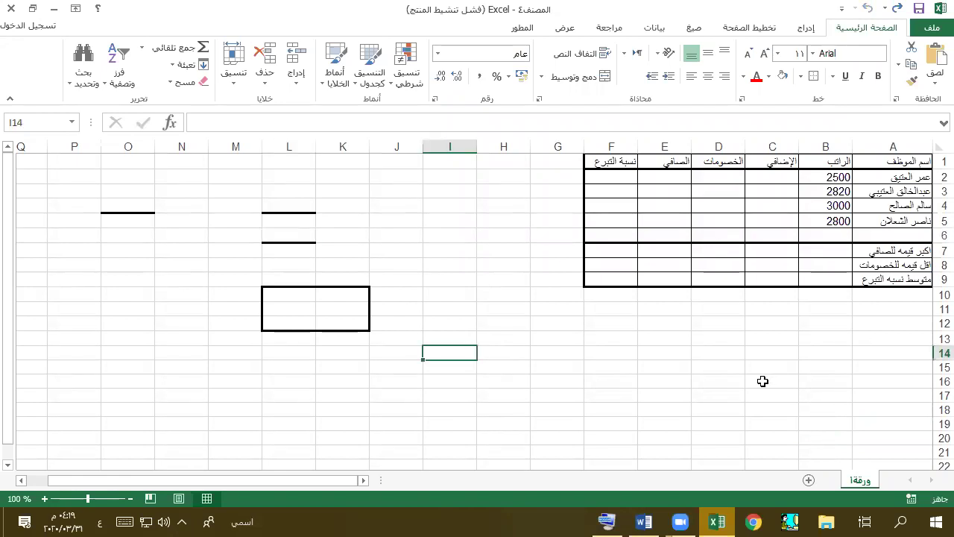
pyautogui.click(931, 27)
pyautogui.click(911, 212)
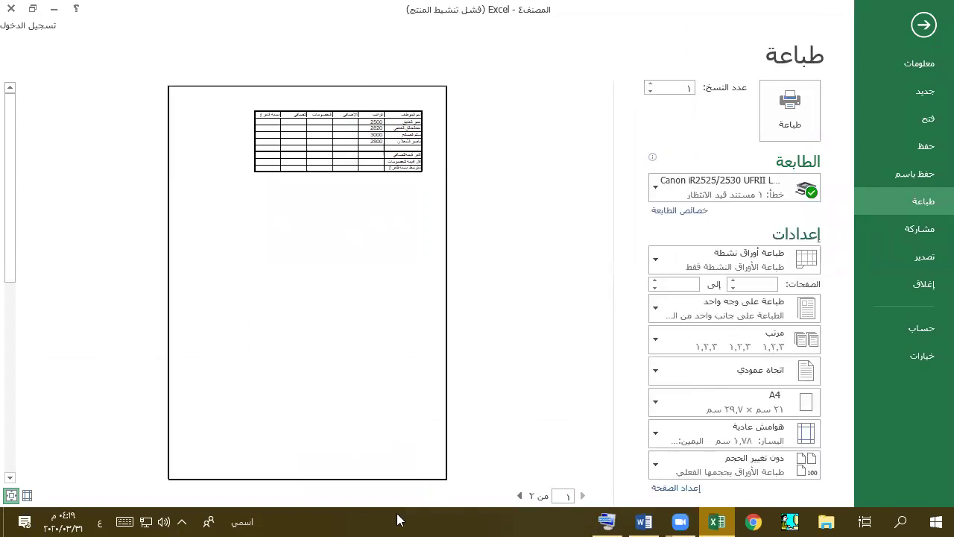
# - Switch the page to landscape orientation, return to the sheet, and select O3:H18
pyautogui.scroll(-2, 245, 284)
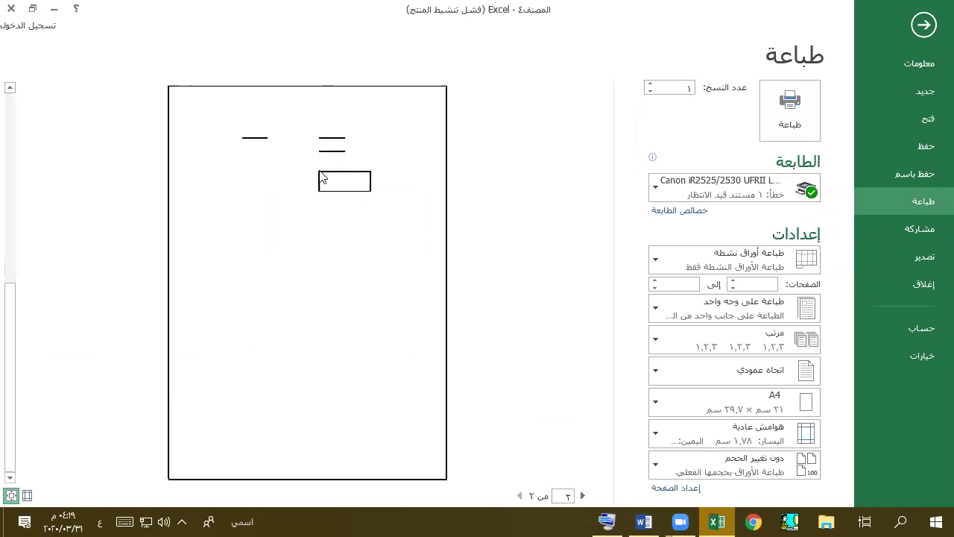
pyautogui.scroll(2, 322, 179)
pyautogui.scroll(-2, 322, 179)
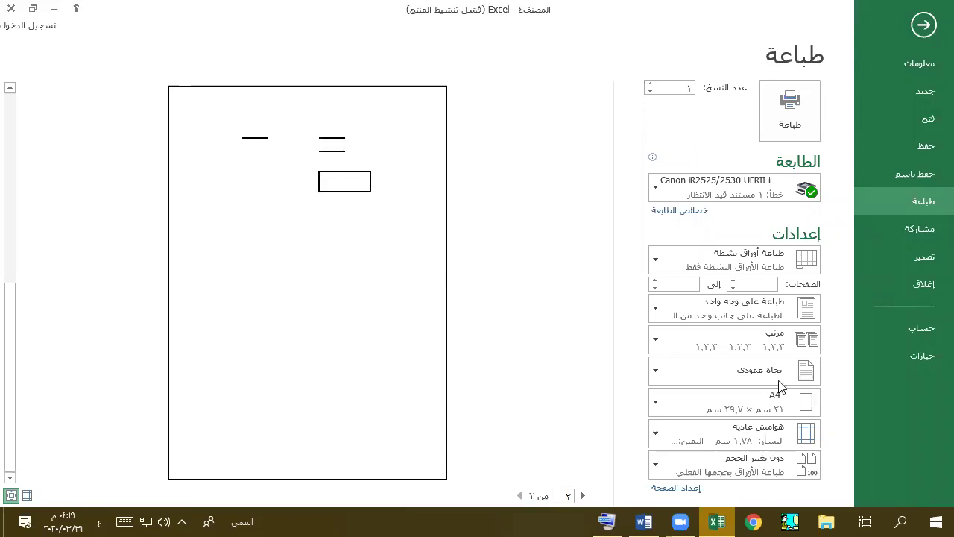
pyautogui.click(769, 372)
pyautogui.click(742, 440)
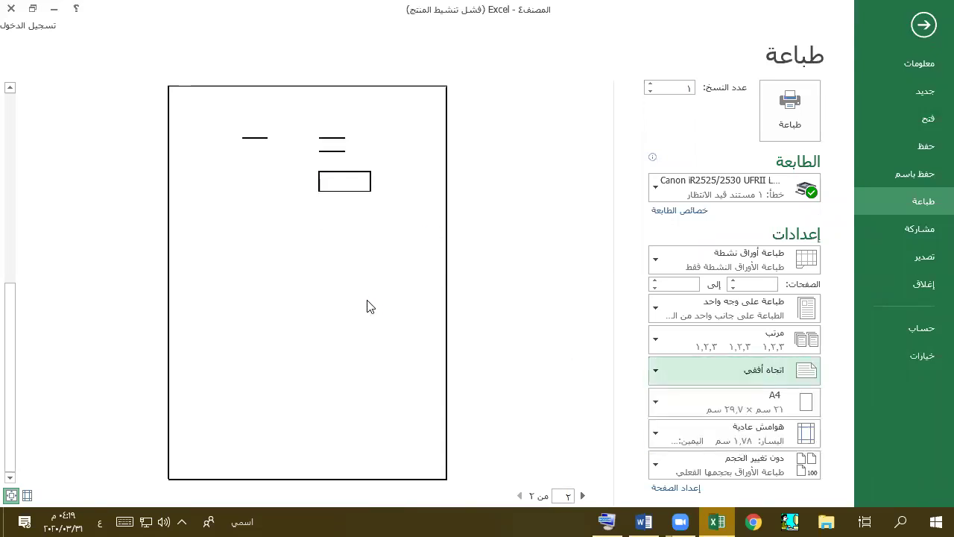
pyautogui.scroll(1, 205, 395)
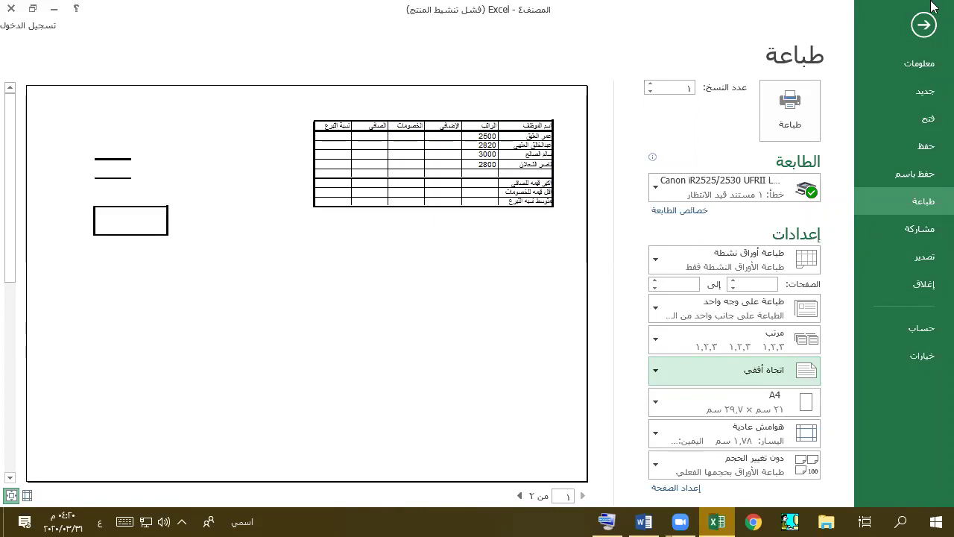
pyautogui.click(923, 24)
pyautogui.moveTo(128, 191); pyautogui.dragTo(504, 408)
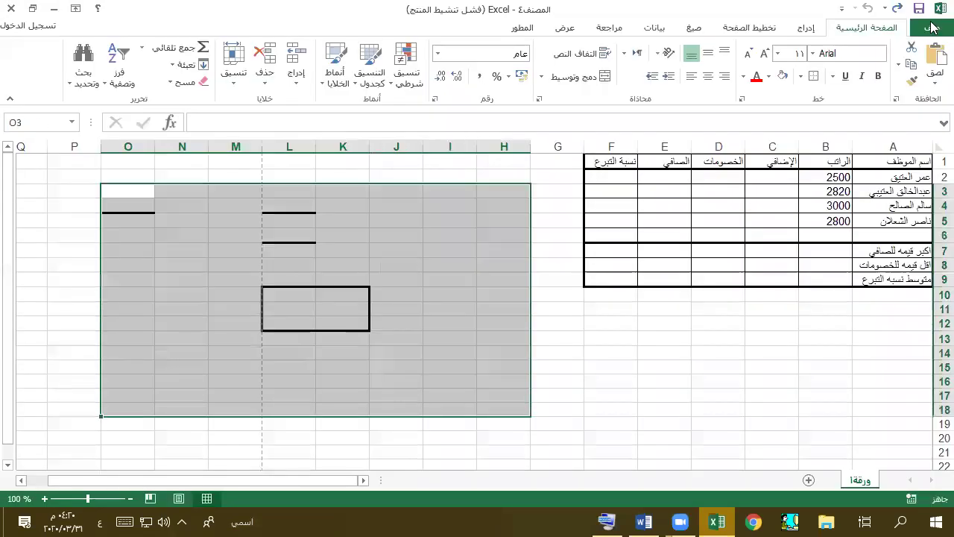
# - Apply No Border to the selected O3:H18 area to erase the test borders
pyautogui.click(800, 76)
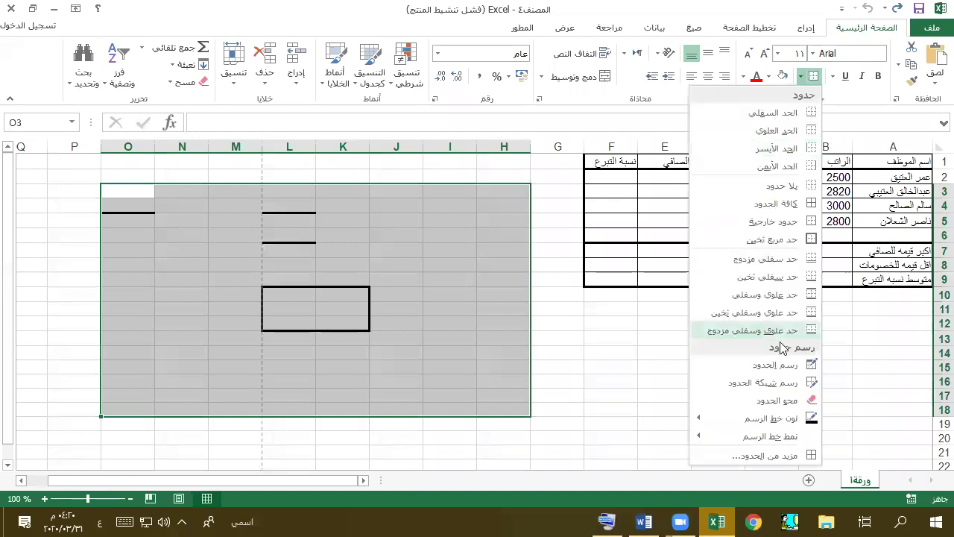
pyautogui.click(780, 186)
pyautogui.click(754, 389)
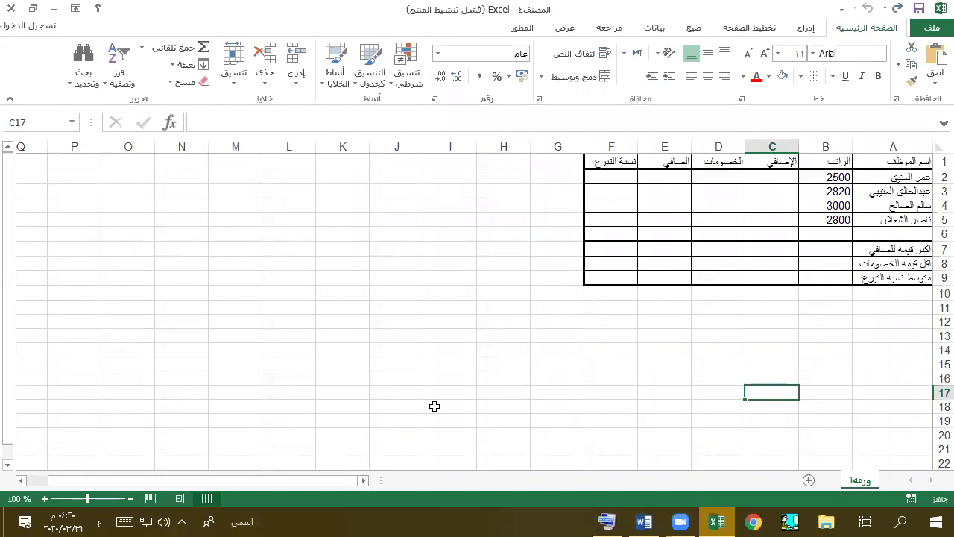
pyautogui.click(775, 172)
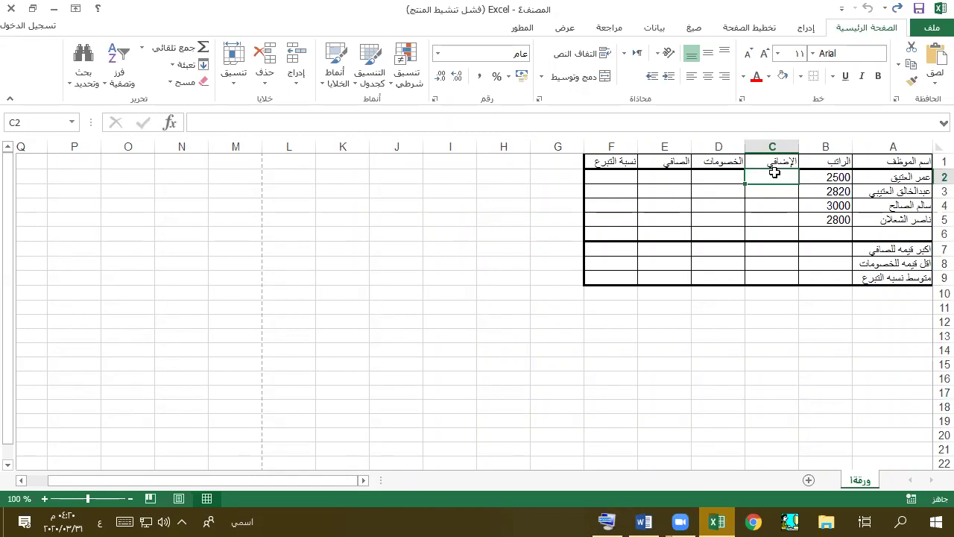
# - Enter =b2*12/100 in C2 and fill it down to C5
pyautogui.press('super+Right')
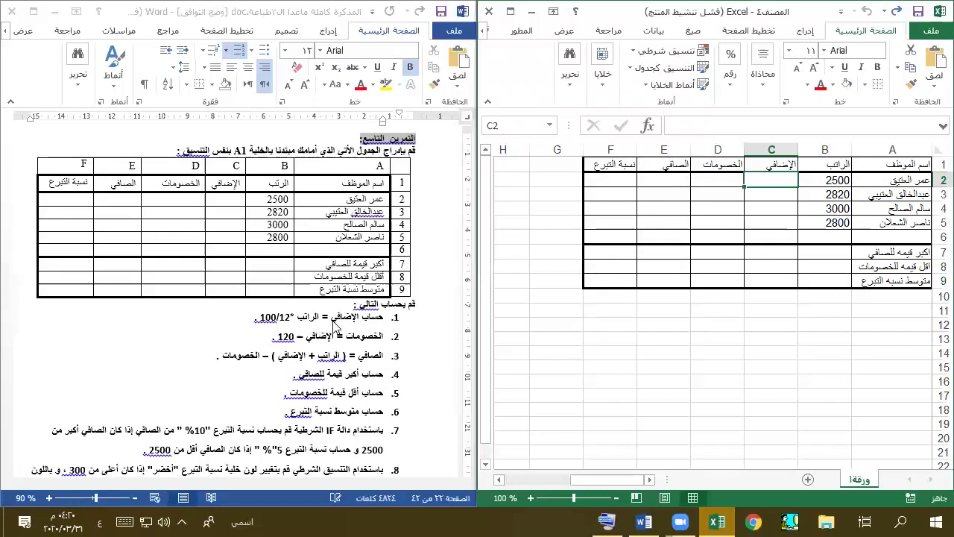
pyautogui.write('\\')
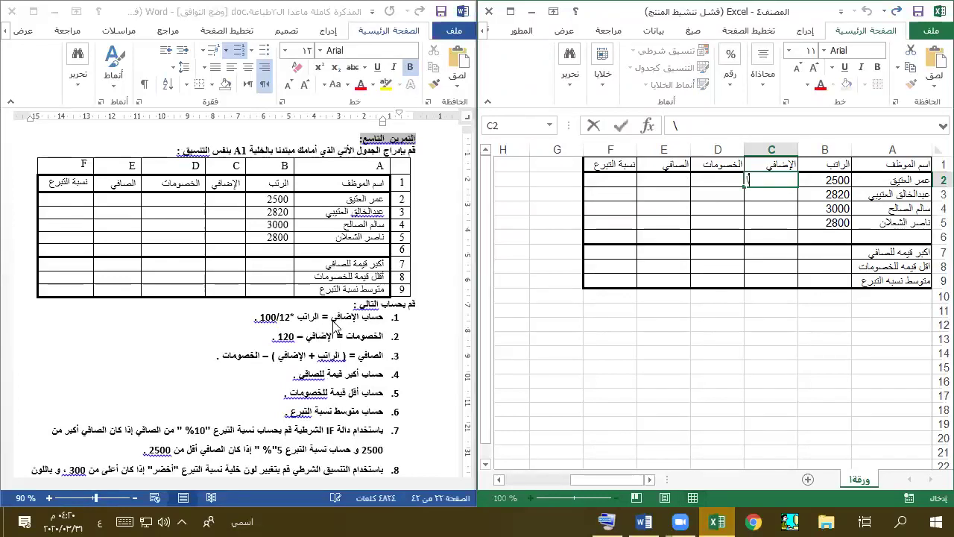
pyautogui.press('BackSpace')
pyautogui.write('=')
pyautogui.hotkey('alt', 'shift')
pyautogui.write('b2')
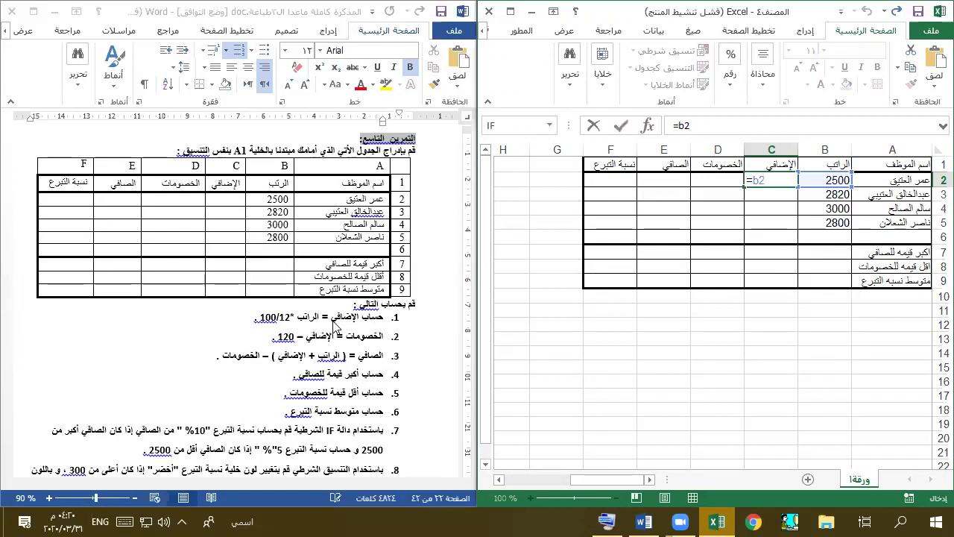
pyautogui.write('*12/100')
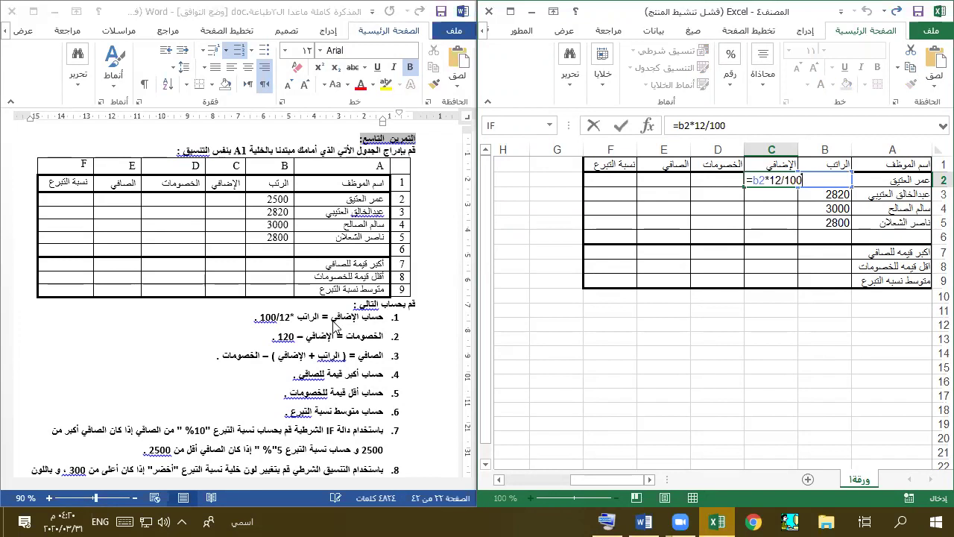
pyautogui.press('Return')
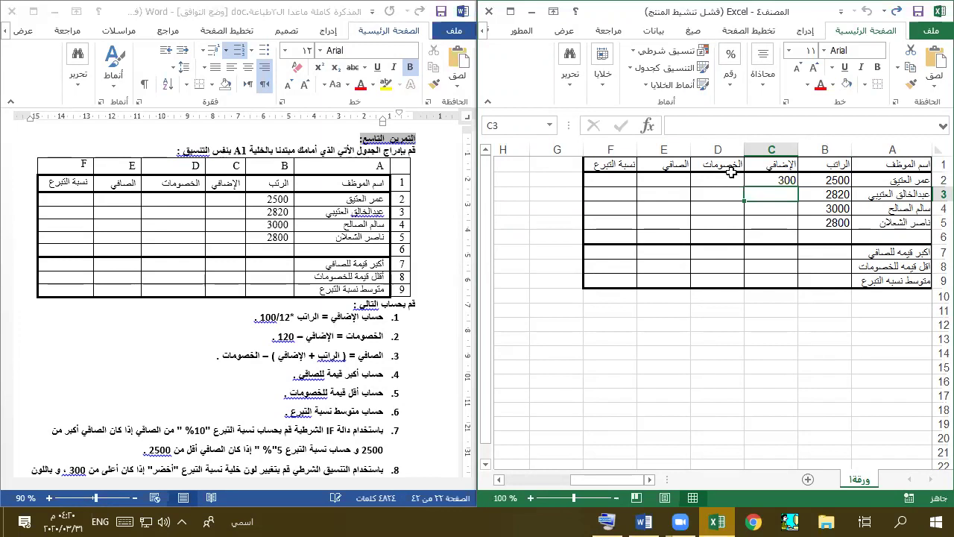
pyautogui.click(751, 181)
pyautogui.moveTo(745, 187); pyautogui.dragTo(744, 232)
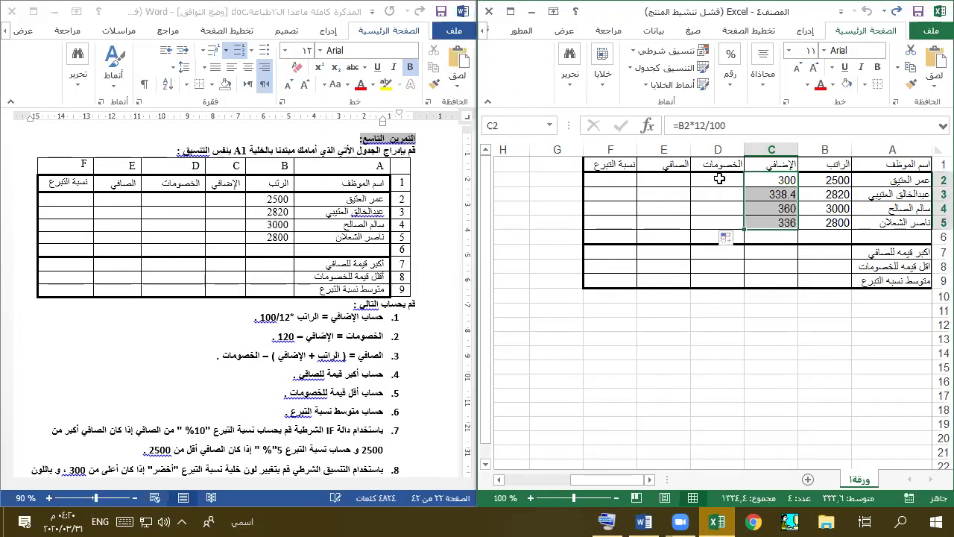
# - Re-enter =b2*12/100 in C2 and fill it down to C5 again
pyautogui.click(786, 181)
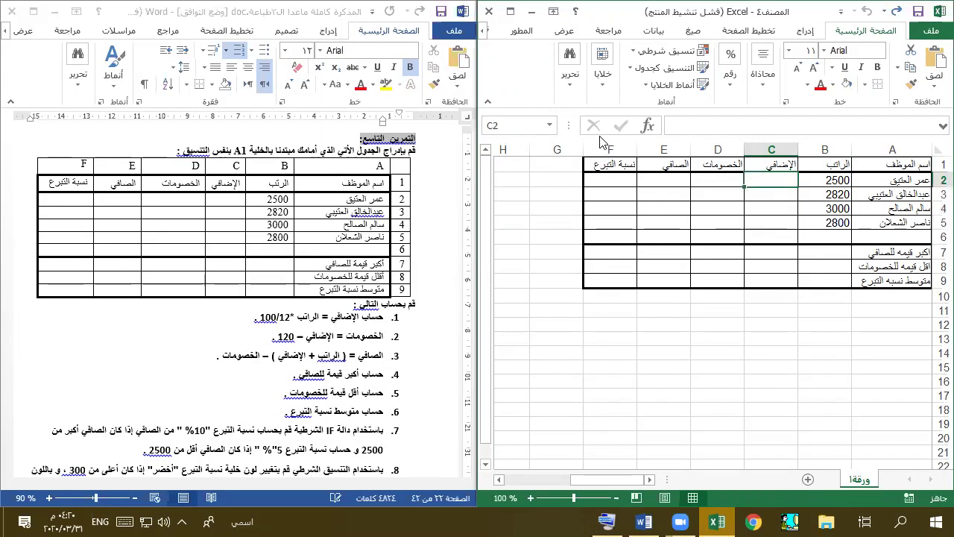
pyautogui.write('=')
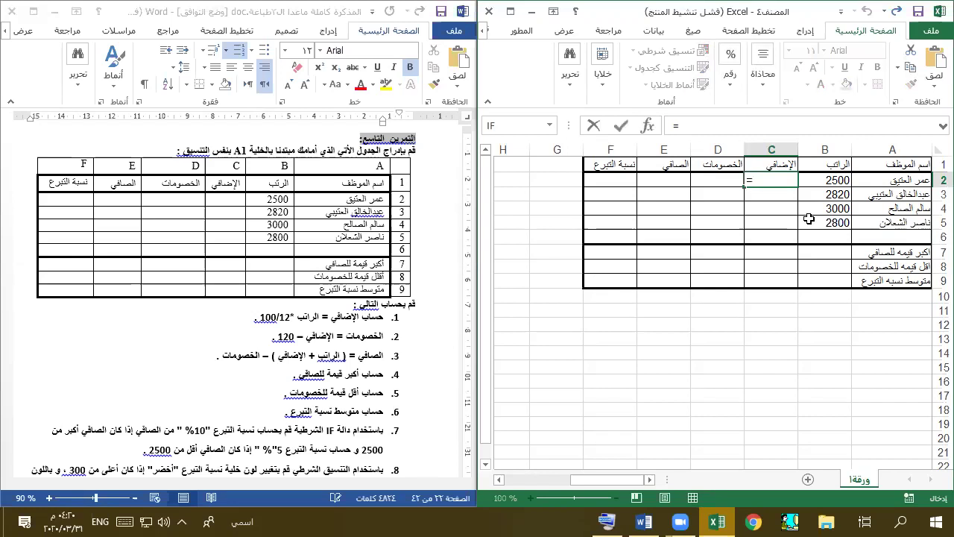
pyautogui.write('b')
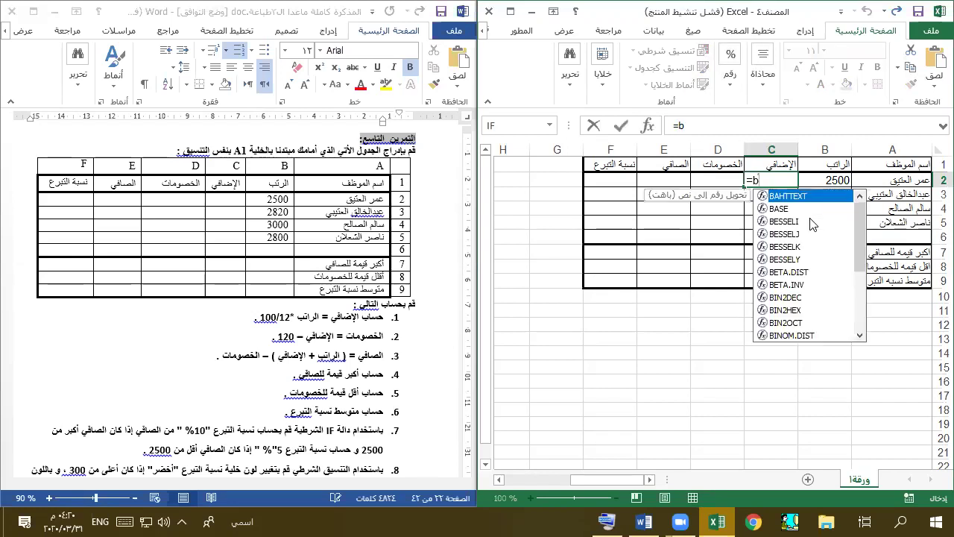
pyautogui.write('2*12/100')
pyautogui.press('Return')
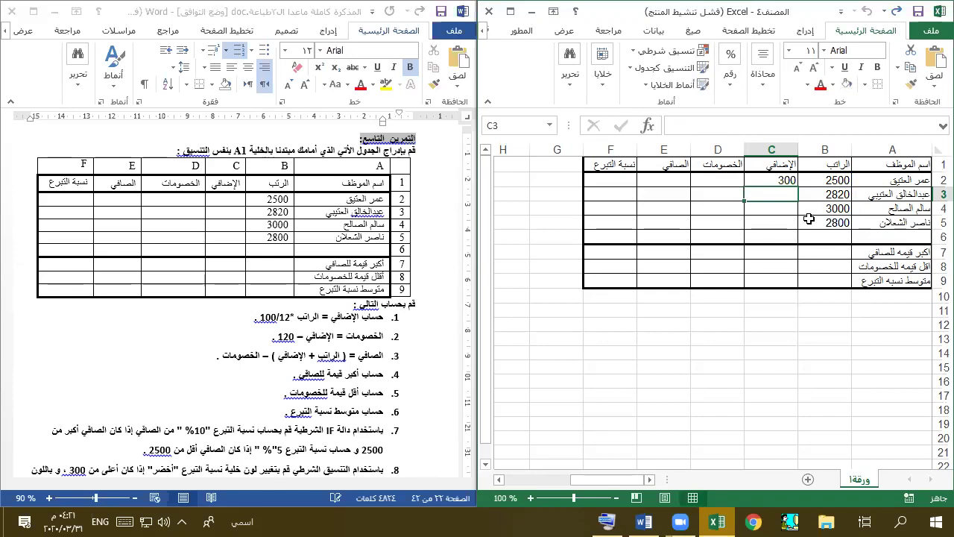
pyautogui.click(749, 182)
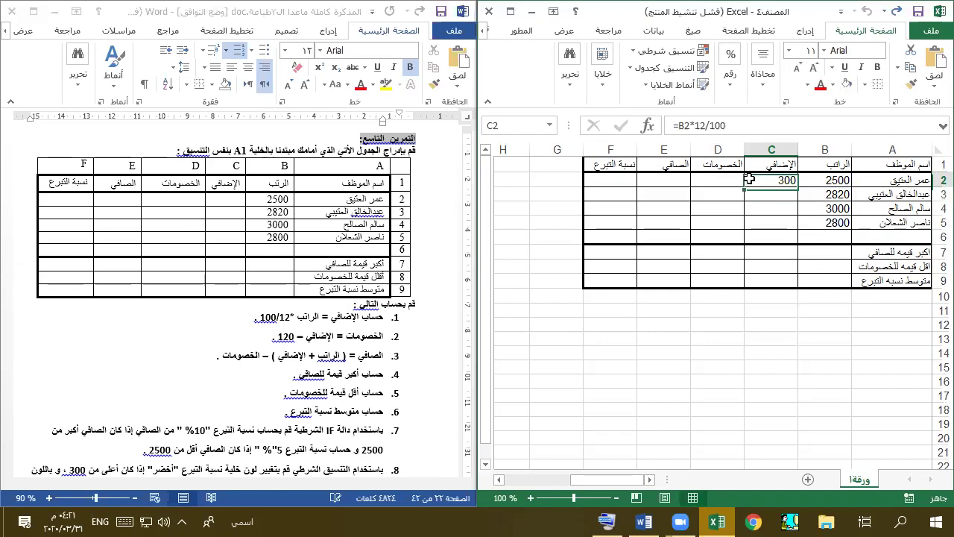
pyautogui.moveTo(744, 187); pyautogui.dragTo(734, 223)
pyautogui.click(704, 180)
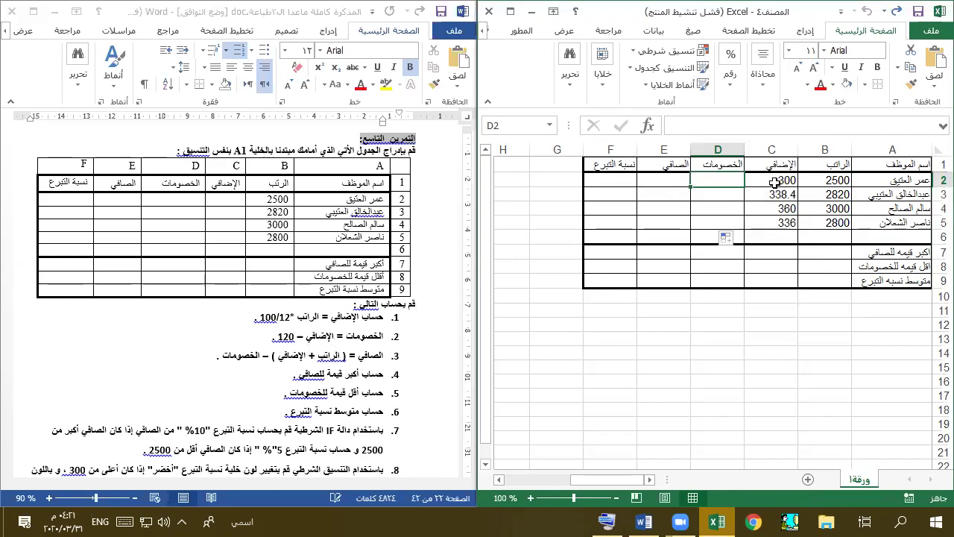
# - Enter =C2-120 in D2, adding the missing equals sign, and fill it down to D5
pyautogui.write('c21')
pyautogui.press('BackSpace')
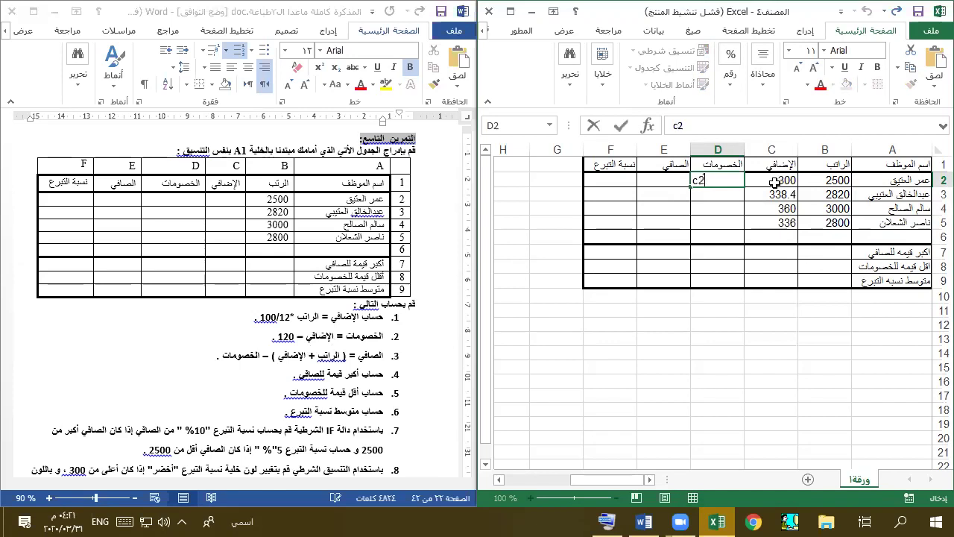
pyautogui.write('-120')
pyautogui.press('Return')
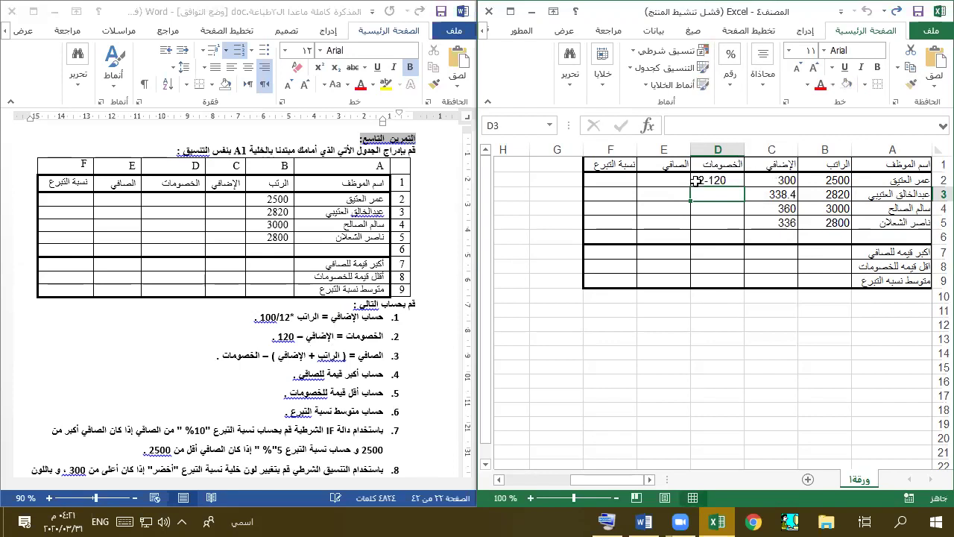
pyautogui.click(694, 183)
pyautogui.doubleClick(693, 183)
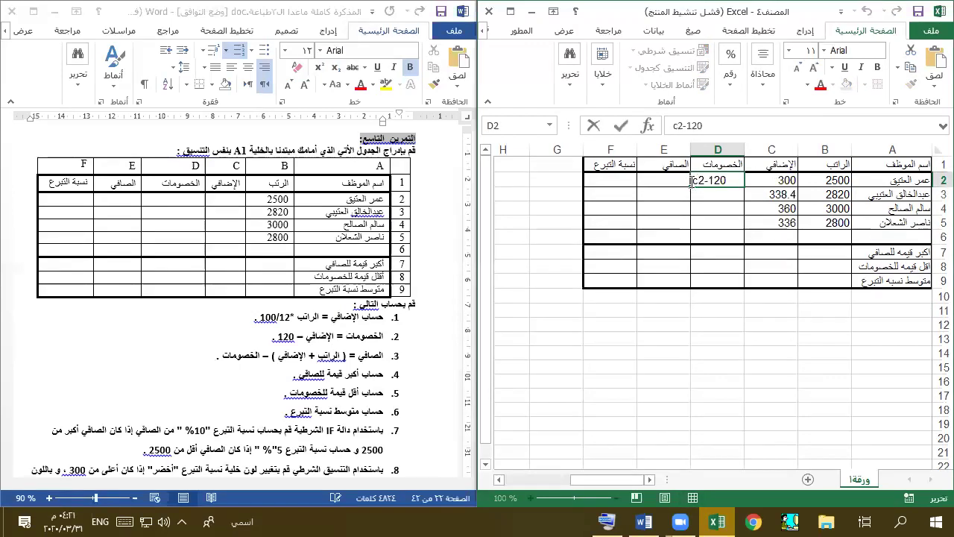
pyautogui.write('=')
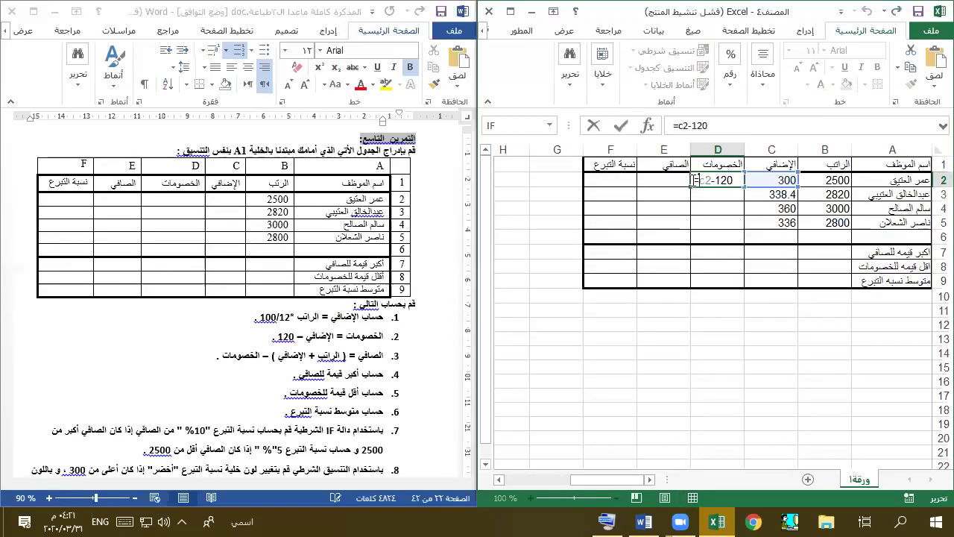
pyautogui.press('Return')
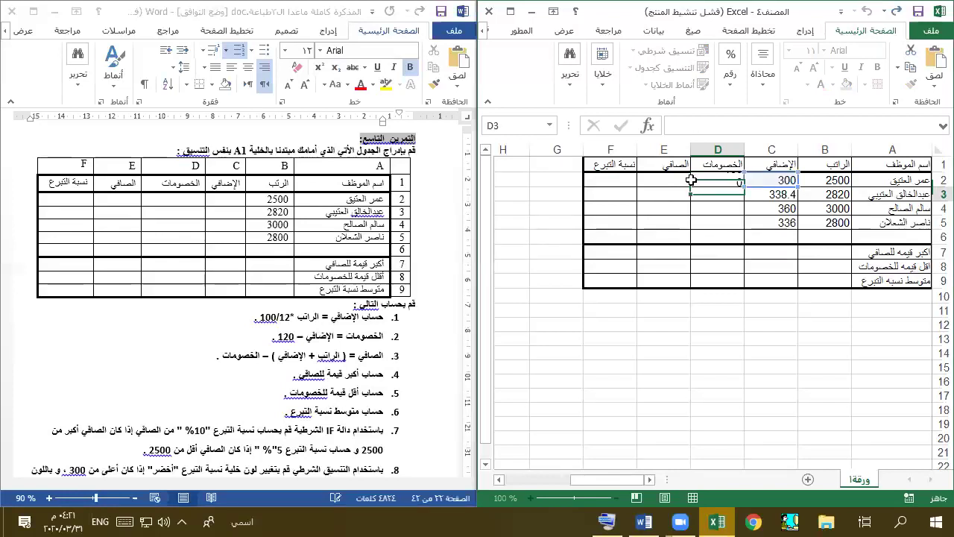
pyautogui.click(691, 180)
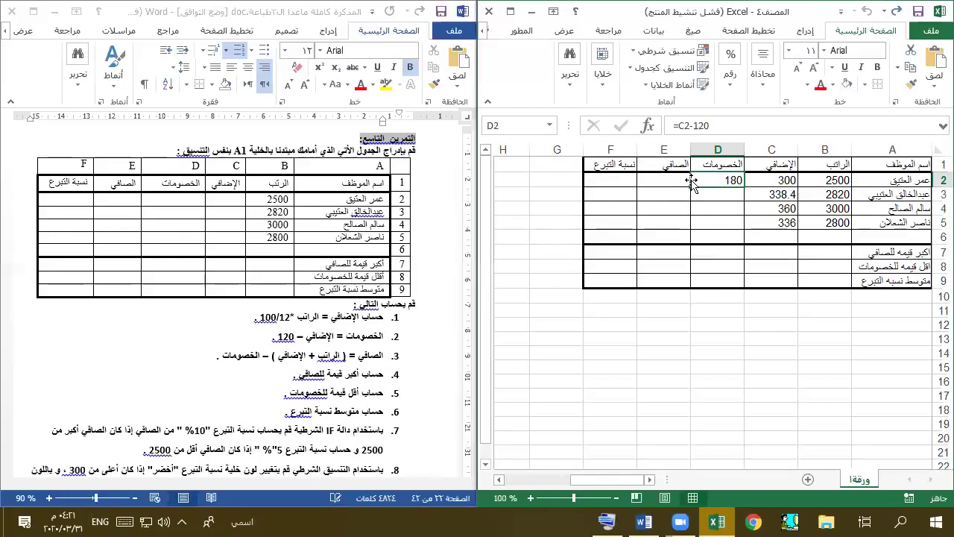
pyautogui.moveTo(691, 198); pyautogui.dragTo(692, 224)
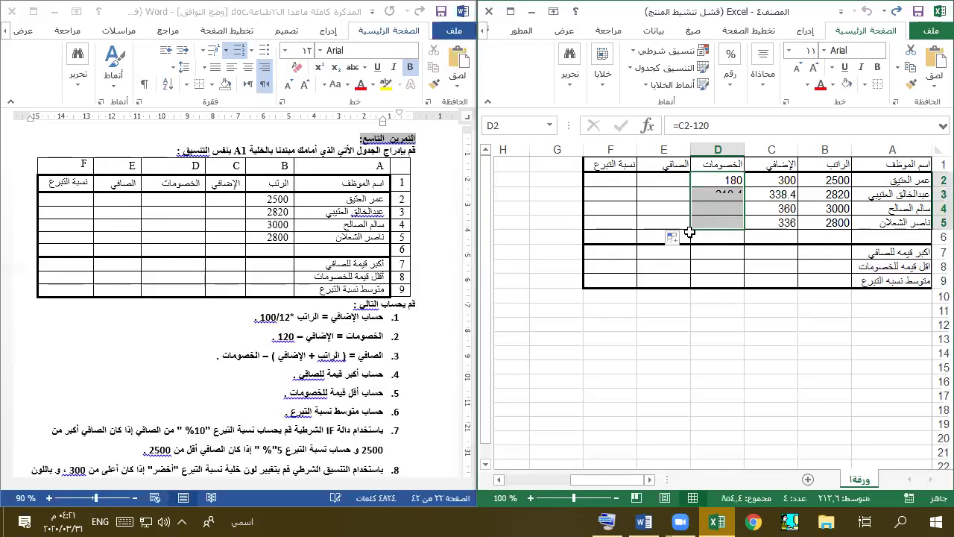
pyautogui.click(658, 183)
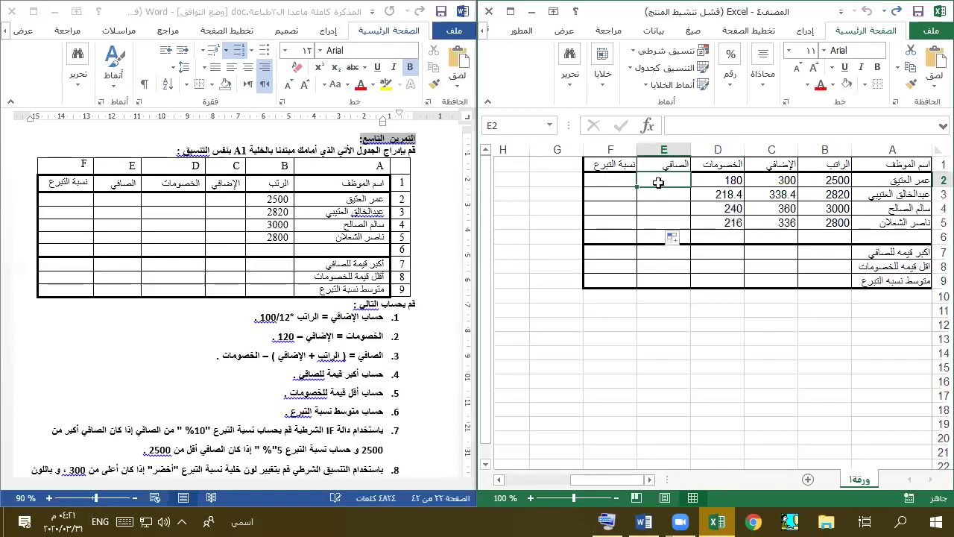
# - Enter =(b2+c2)-d1 in E2, then correct the deduction reference to D2
pyautogui.write('=')
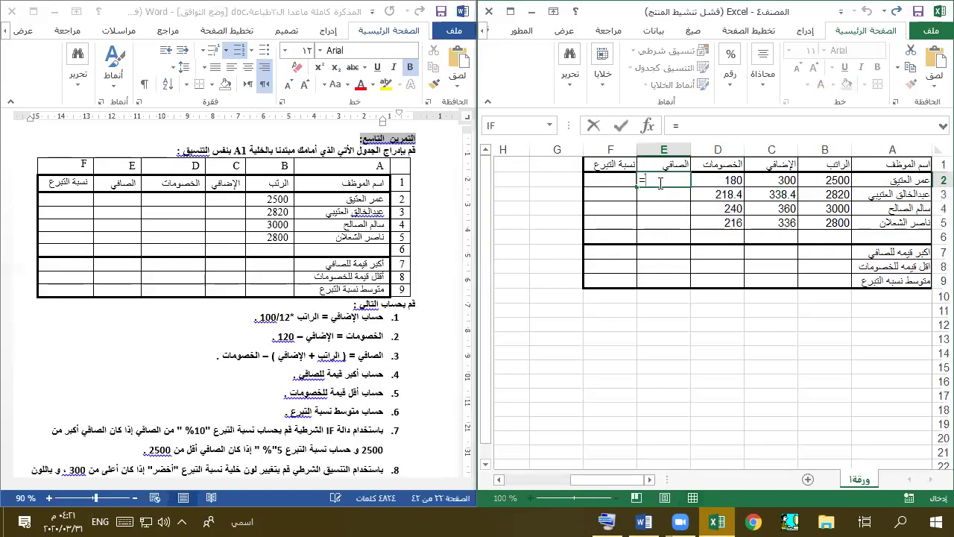
pyautogui.write('(b2')
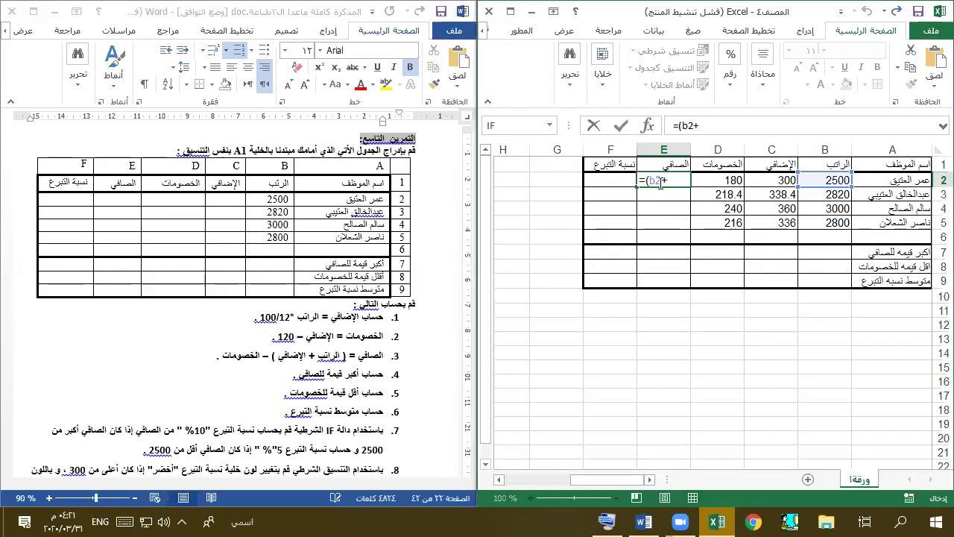
pyautogui.write('+c2)-')
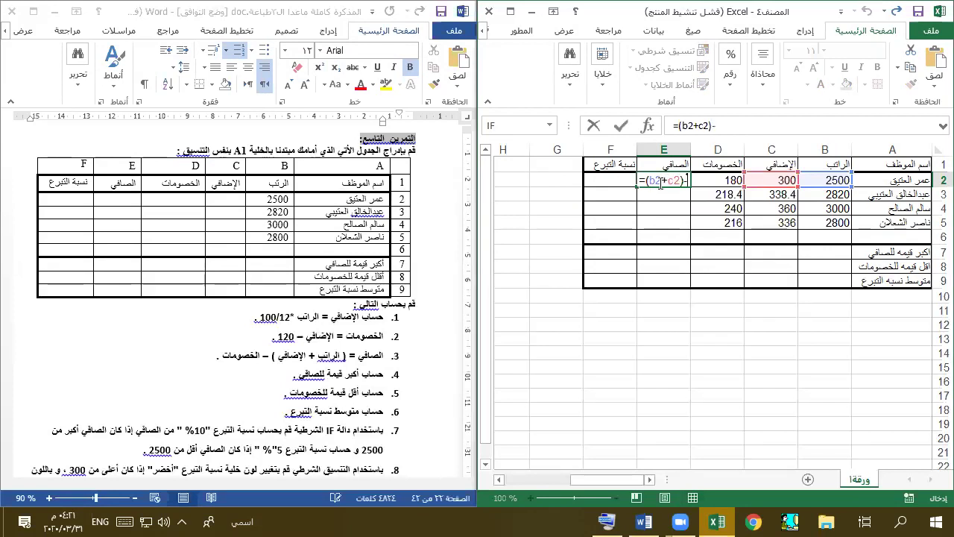
pyautogui.write('d1')
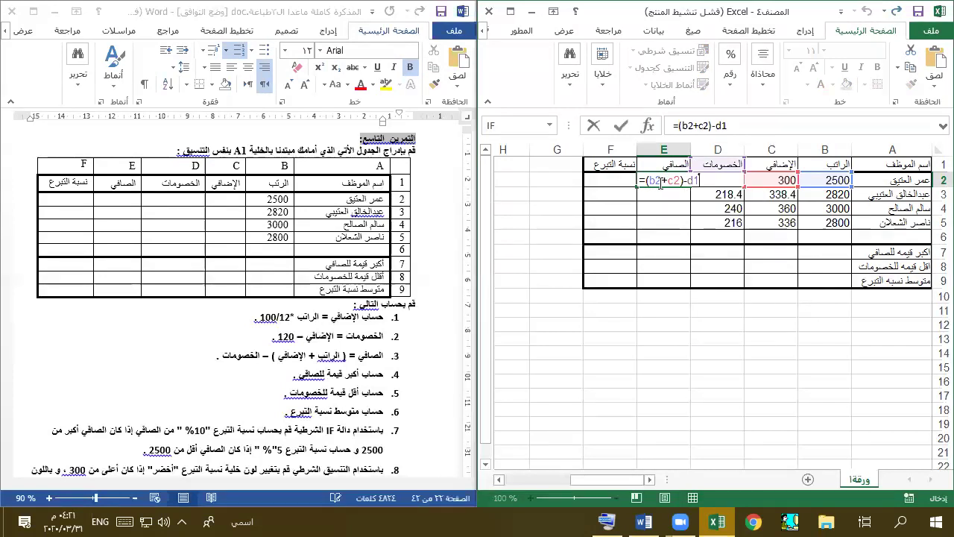
pyautogui.press('Return')
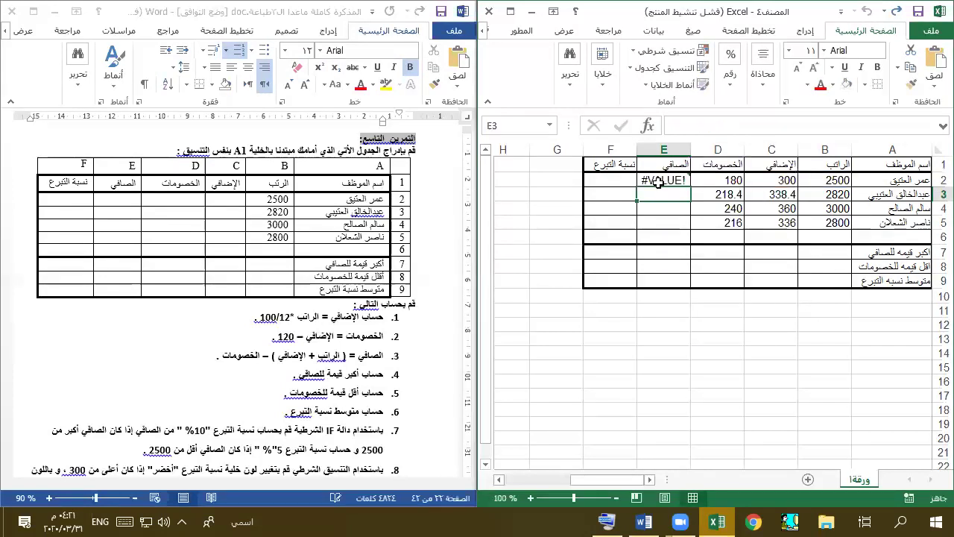
pyautogui.click(659, 183)
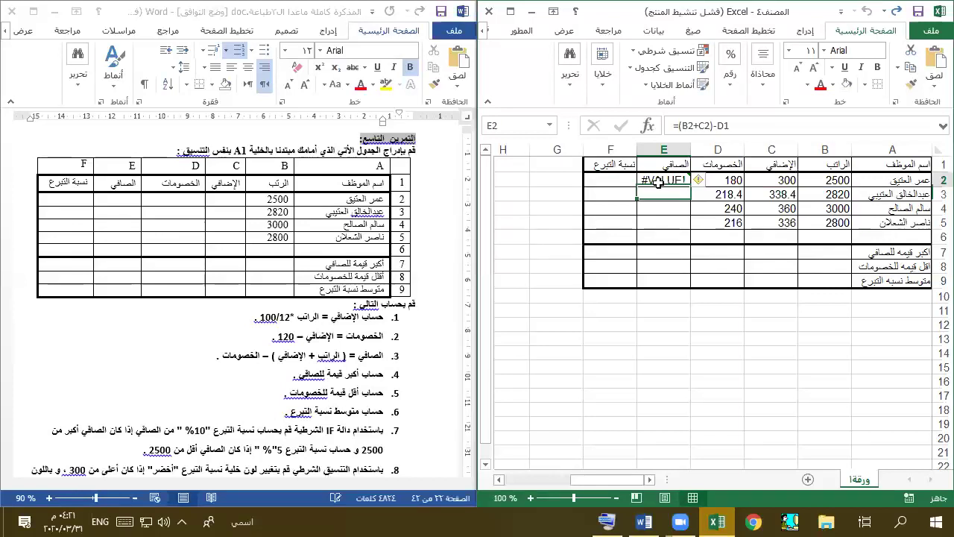
pyautogui.click(766, 122)
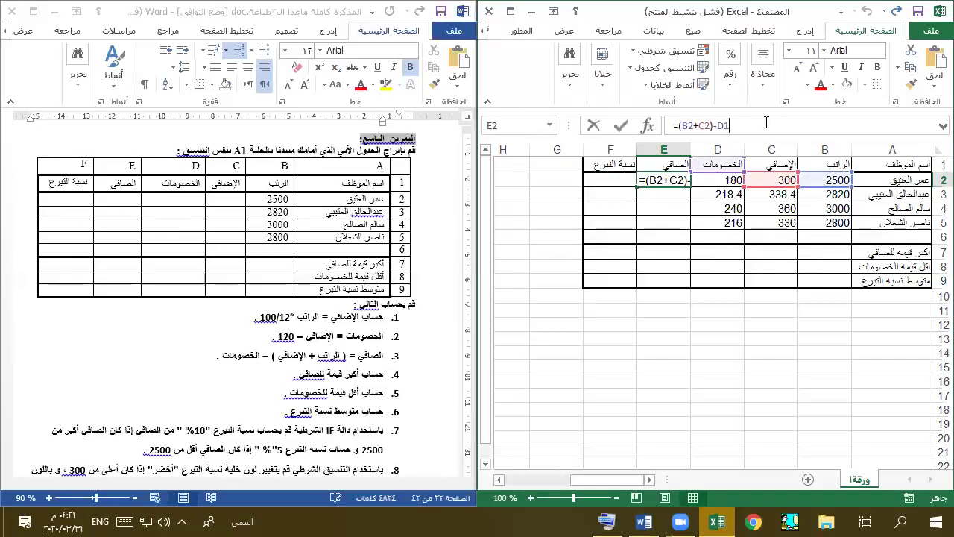
pyautogui.press('BackSpace')
pyautogui.write('2')
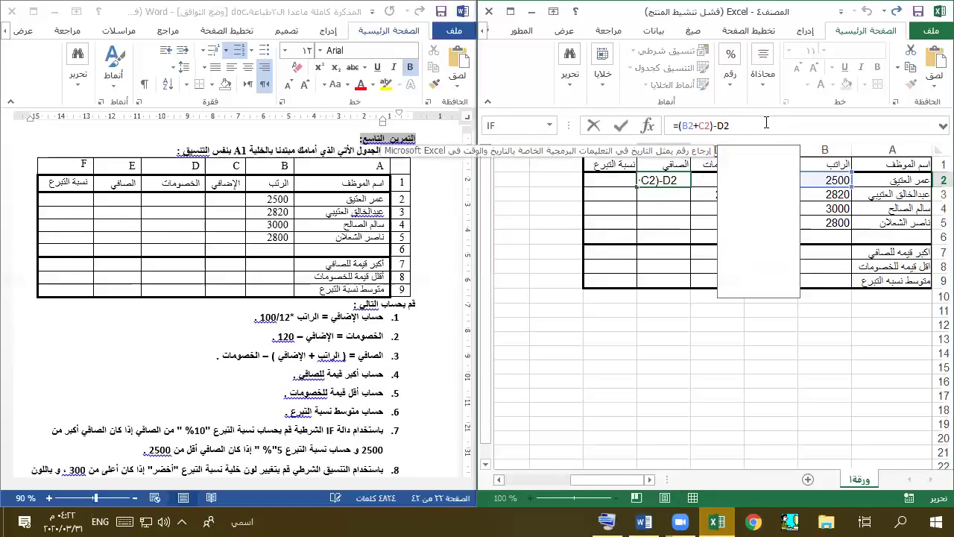
pyautogui.press('Return')
# - Re-edit E2 with the deduction reference changed back to D1 and fill down to E5
pyautogui.press('Up')
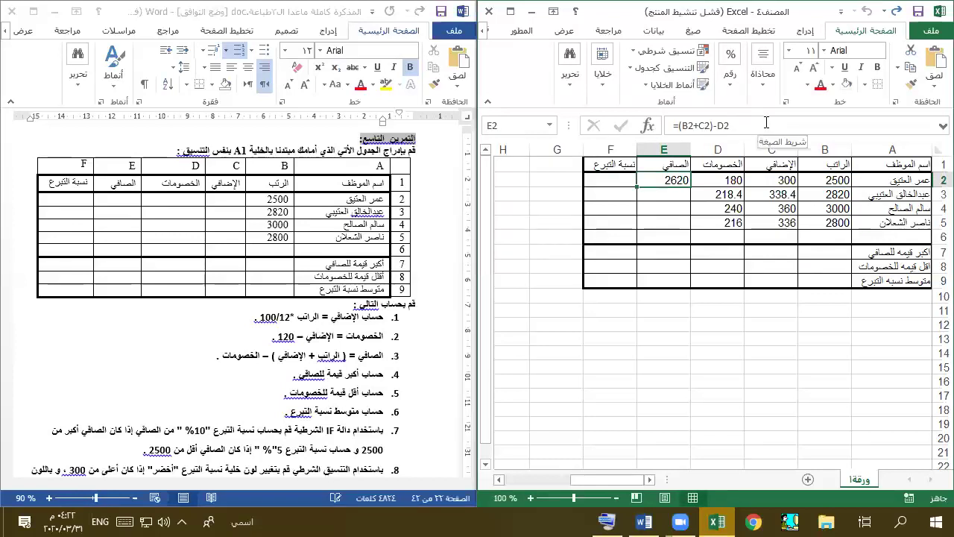
pyautogui.click(766, 122)
pyautogui.press('BackSpace')
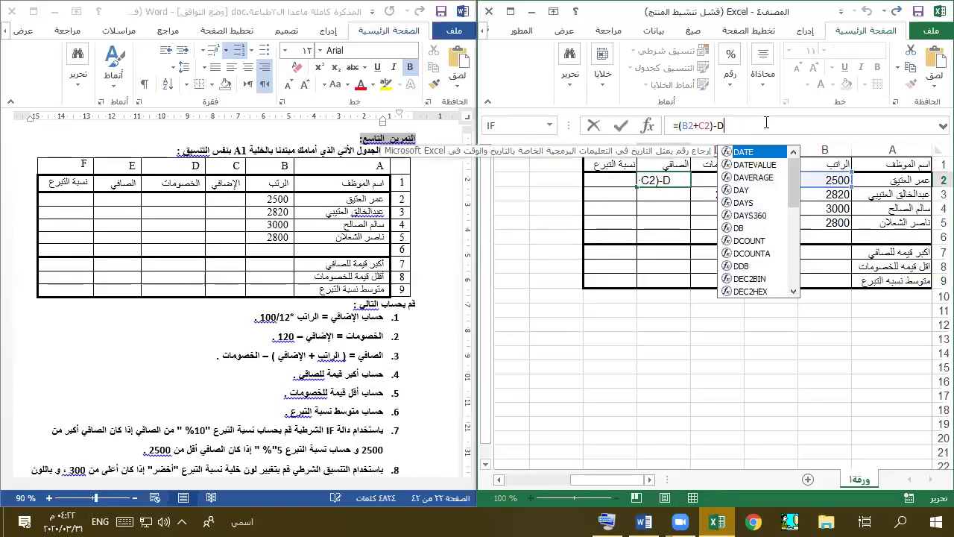
pyautogui.write('1')
pyautogui.press('Return')
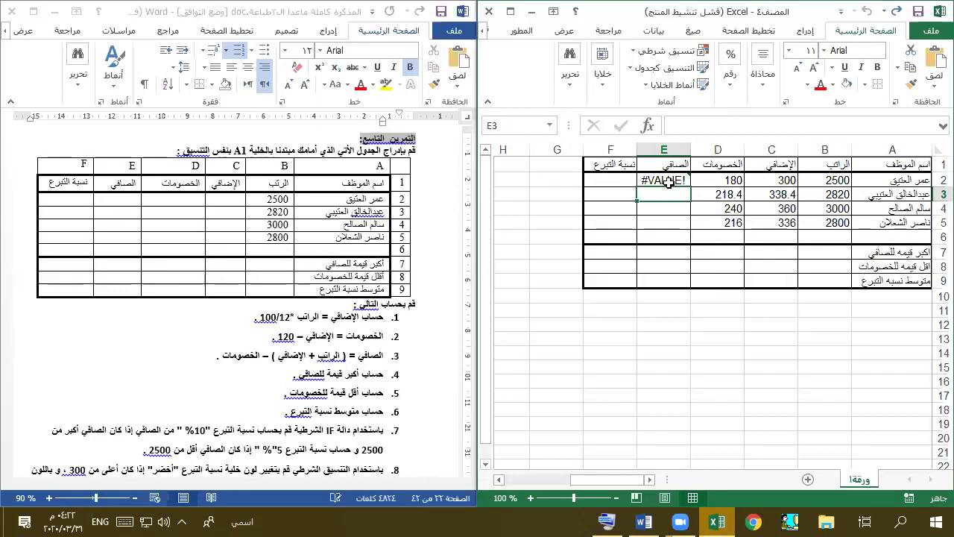
pyautogui.click(666, 181)
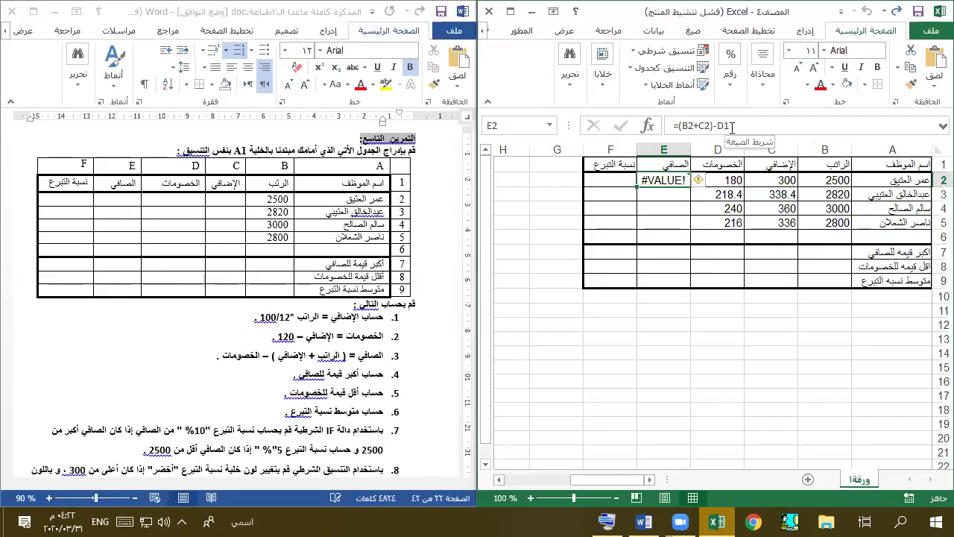
pyautogui.click(732, 127)
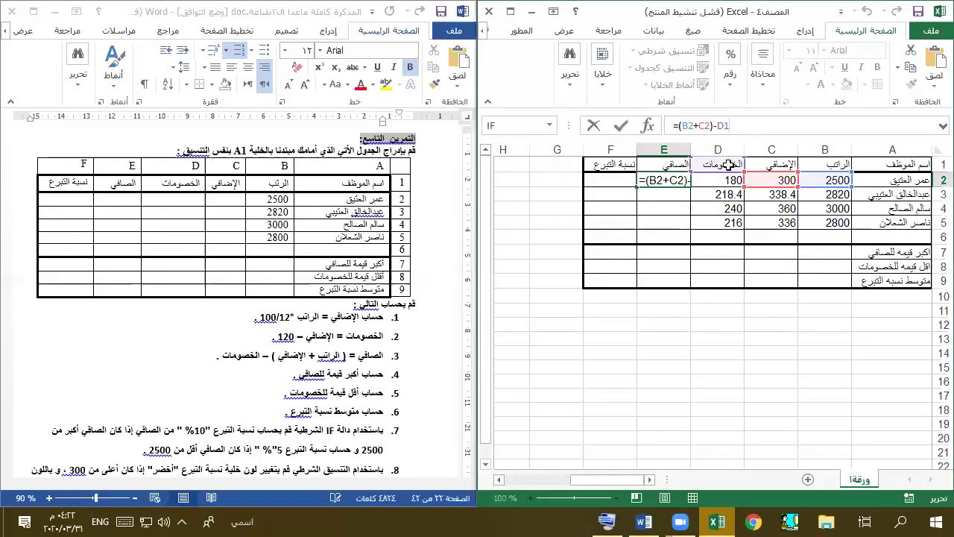
pyautogui.hotkey('ctrl', 'Return')
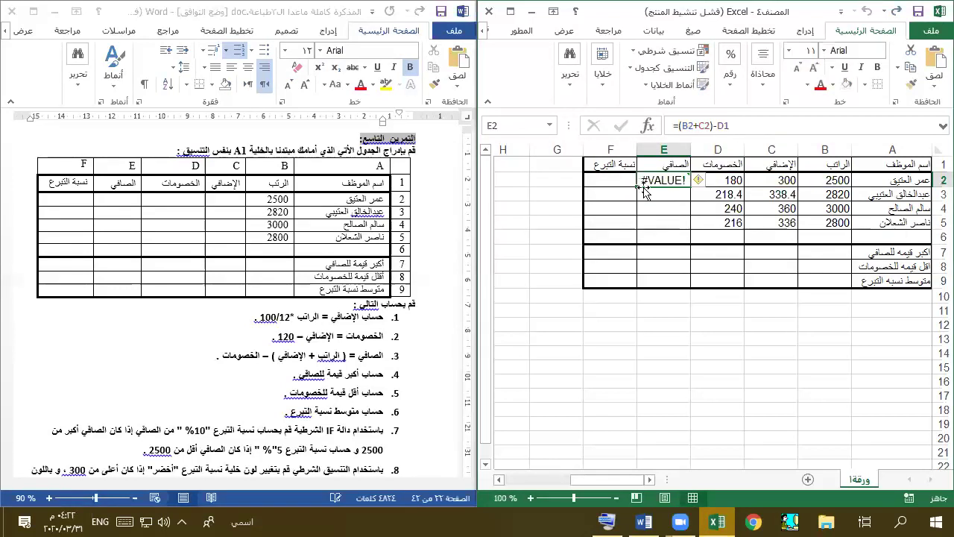
pyautogui.moveTo(642, 189); pyautogui.dragTo(640, 231)
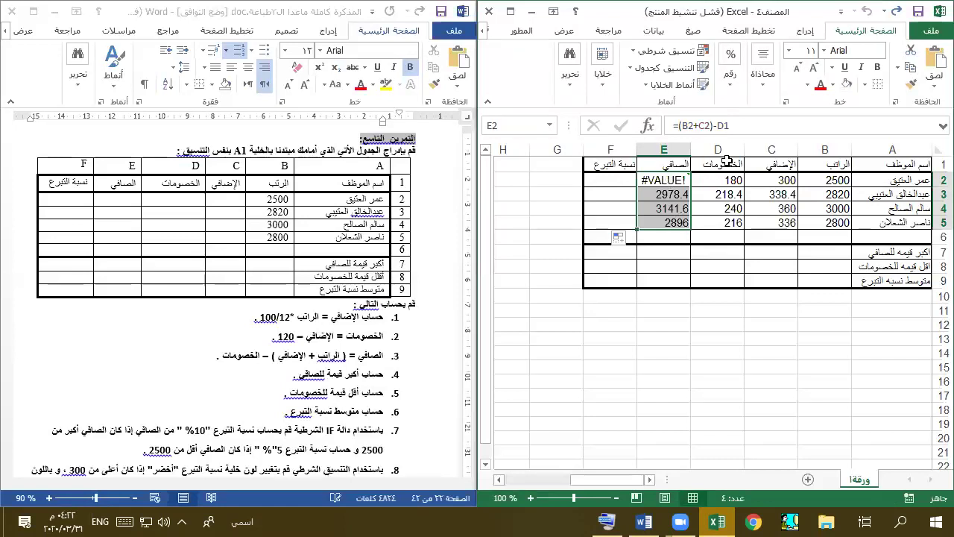
# - Inspect E3, fix E2 to =(B2+C2)-D2, and fill down to E5 for 2620–2920
pyautogui.click(679, 194)
pyautogui.doubleClick(680, 194)
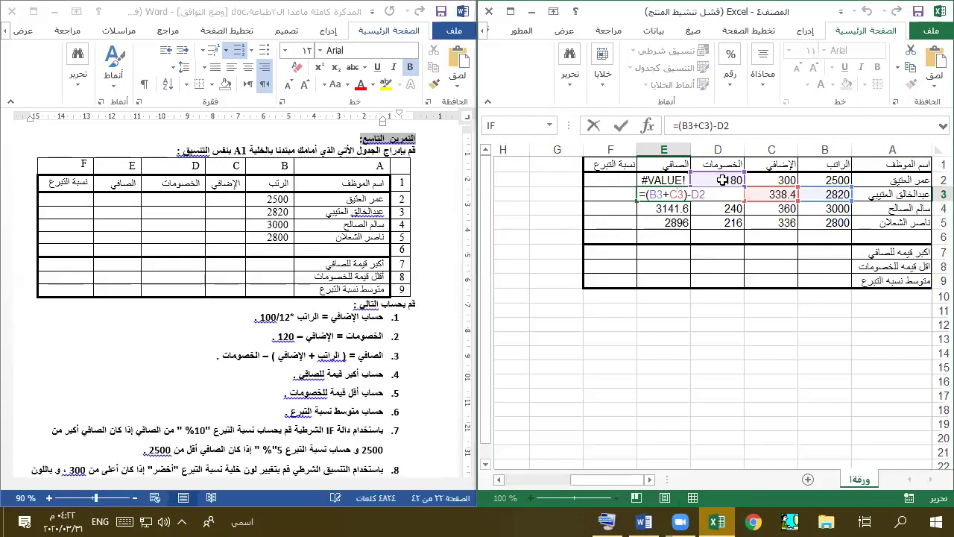
pyautogui.press('Escape')
pyautogui.click(679, 182)
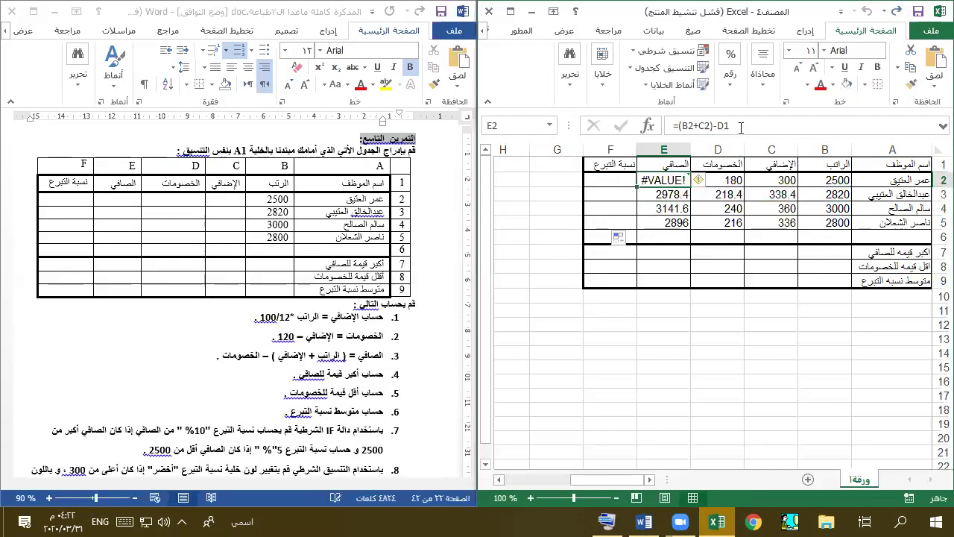
pyautogui.click(741, 126)
pyautogui.press('BackSpace')
pyautogui.write('2')
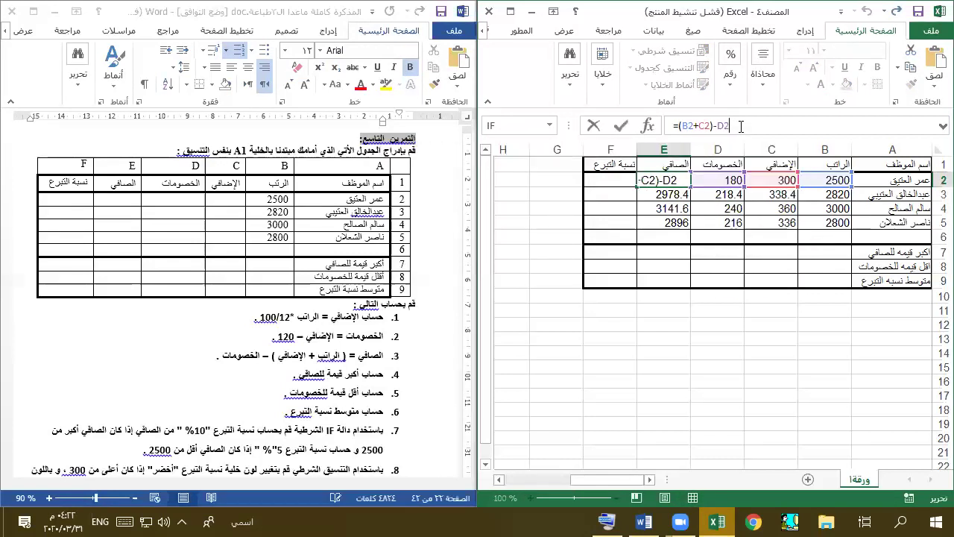
pyautogui.click(662, 178)
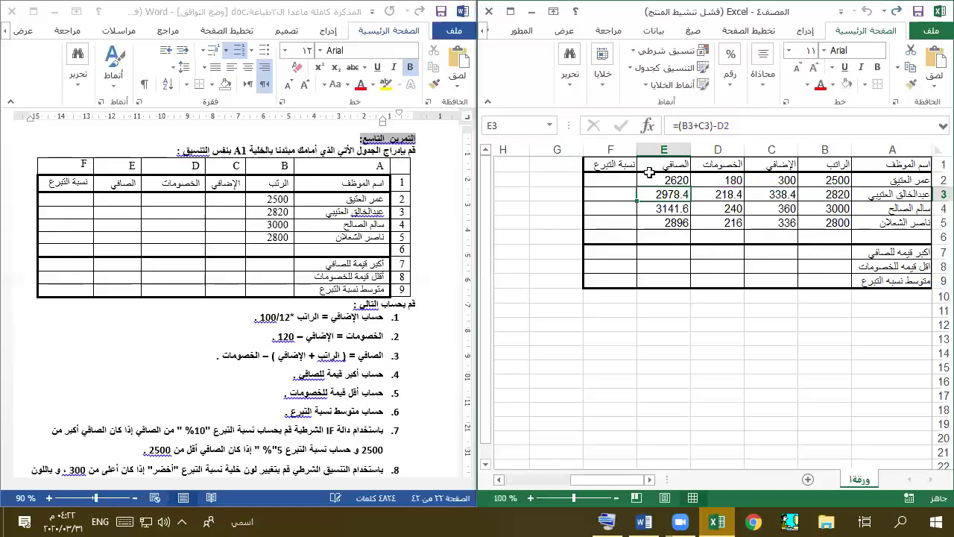
pyautogui.moveTo(638, 189); pyautogui.dragTo(634, 228)
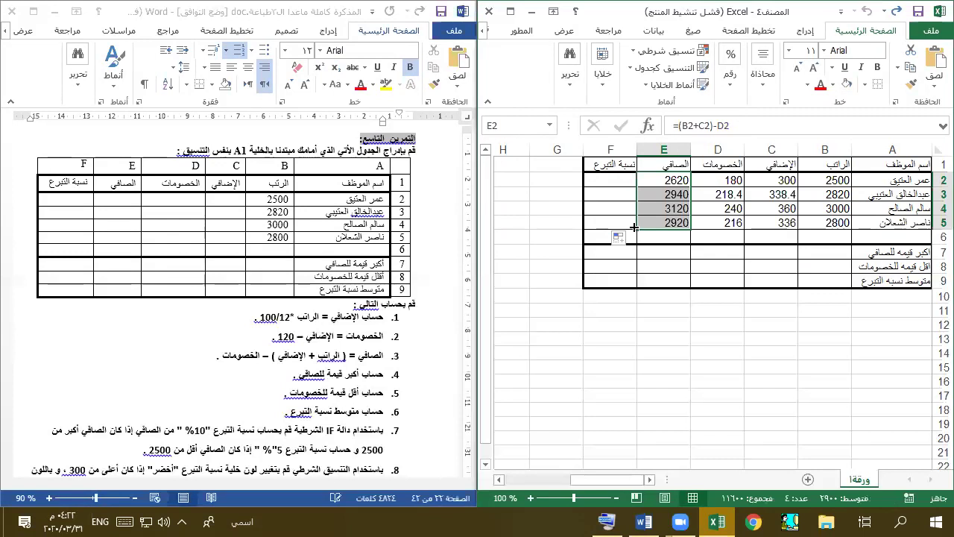
pyautogui.click(618, 176)
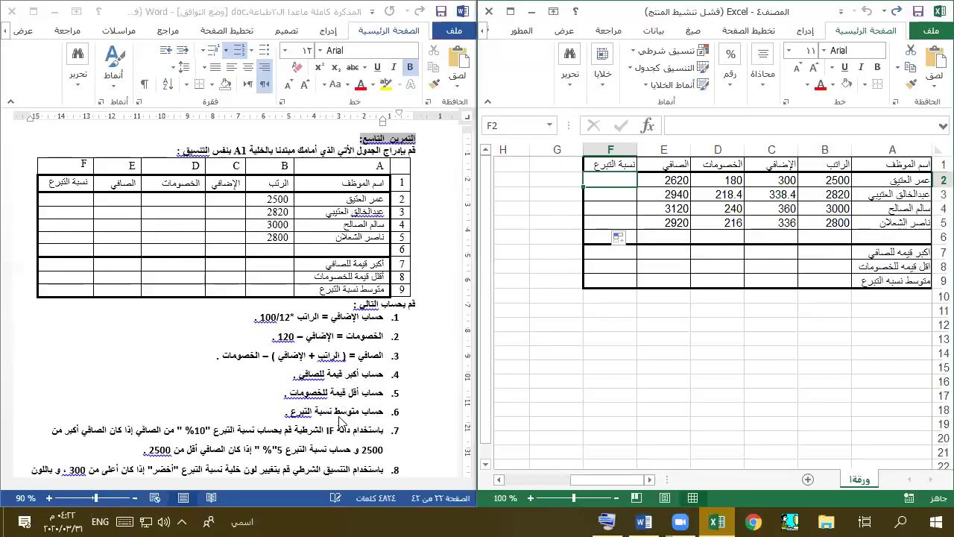
# - Select F7 on the maximum net salary row and maximize the Excel window
pyautogui.click(826, 251)
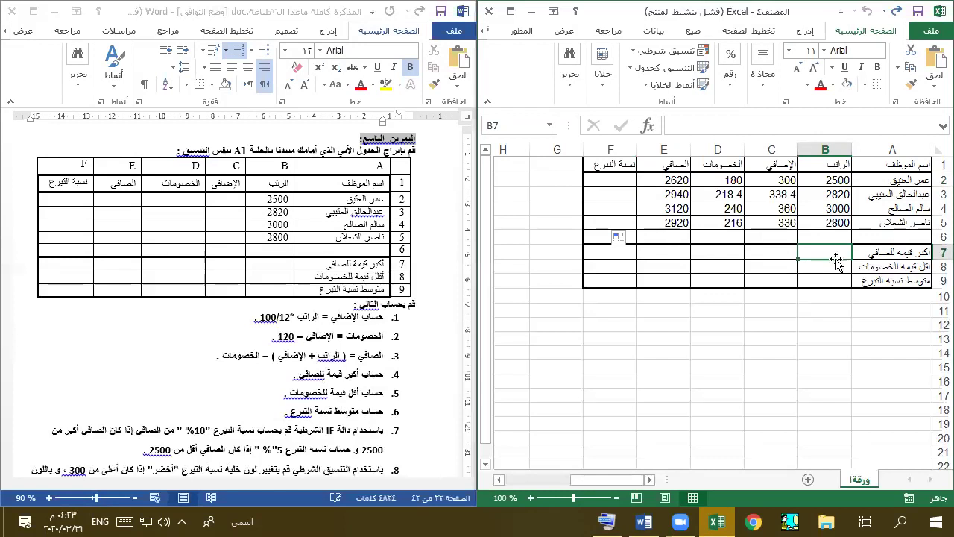
pyautogui.click(622, 252)
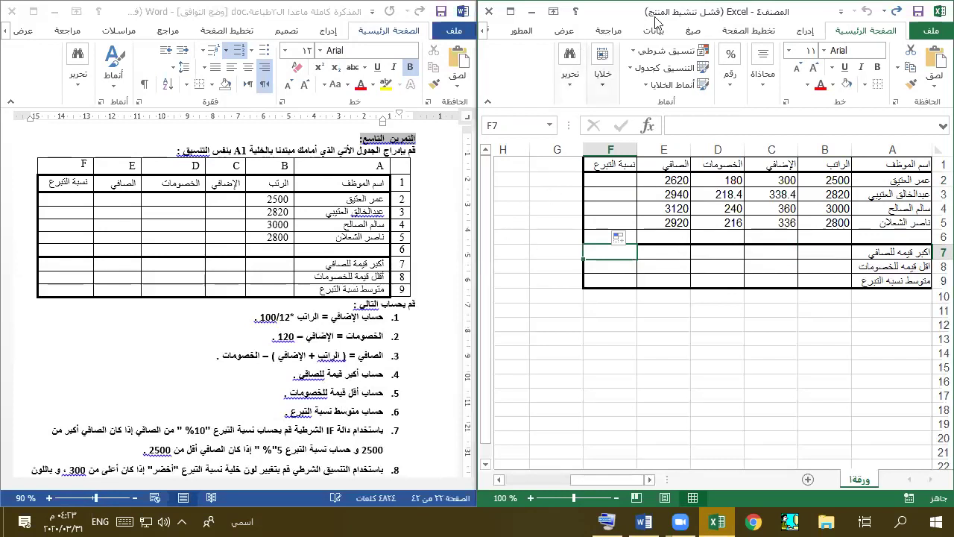
pyautogui.moveTo(655, 21); pyautogui.dragTo(172, 47)
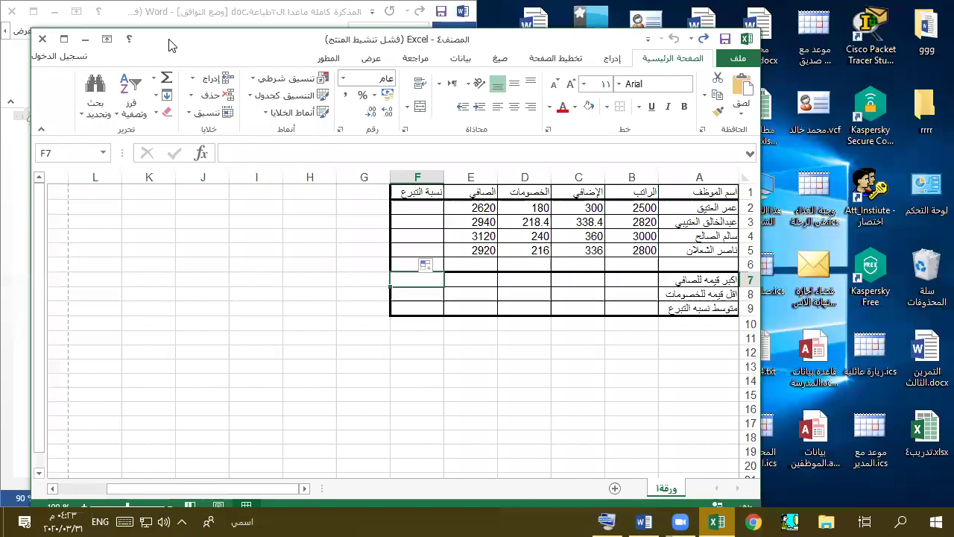
pyautogui.doubleClick(168, 46)
# - Insert =MAX(E2:E5) into F7 via AutoSum, giving 3120
pyautogui.click(141, 46)
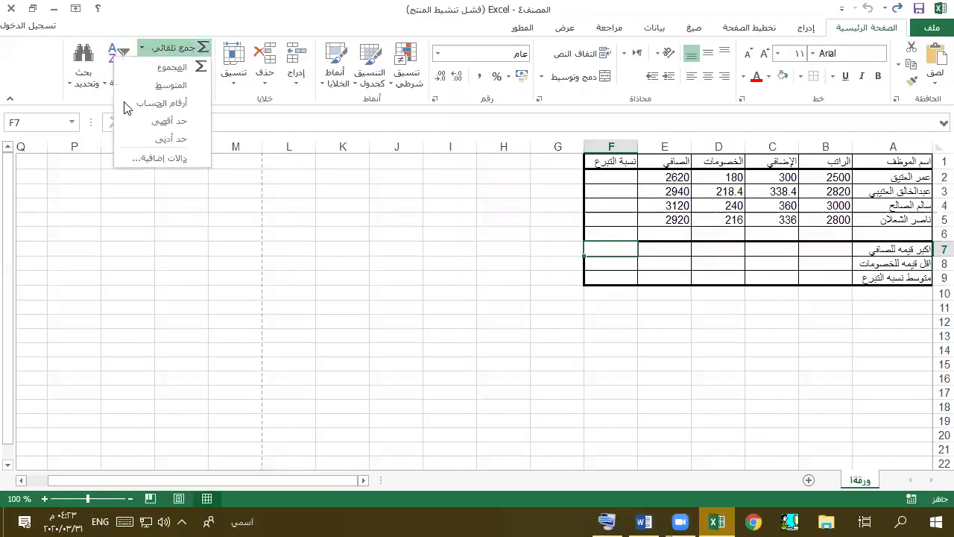
pyautogui.click(146, 121)
pyautogui.press('Return')
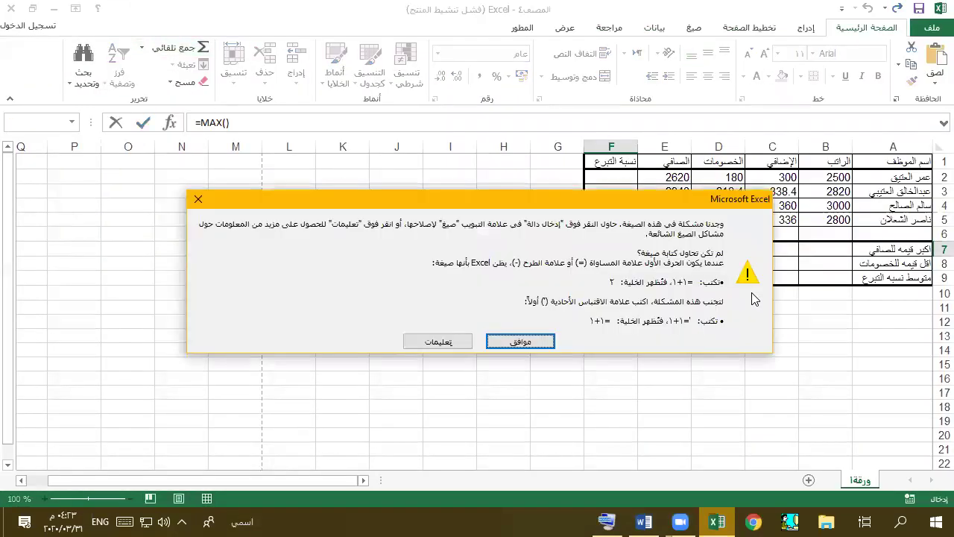
pyautogui.click(494, 347)
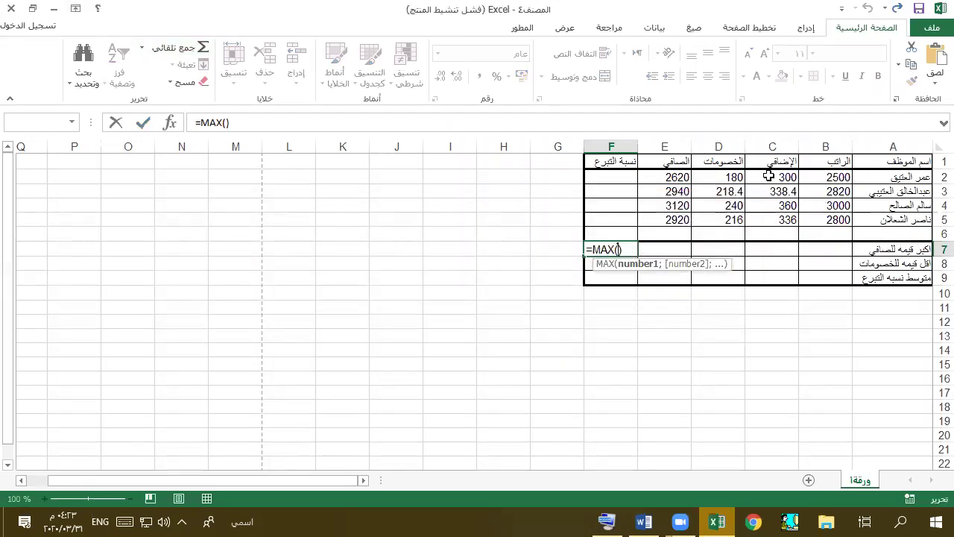
pyautogui.moveTo(663, 179); pyautogui.dragTo(665, 220)
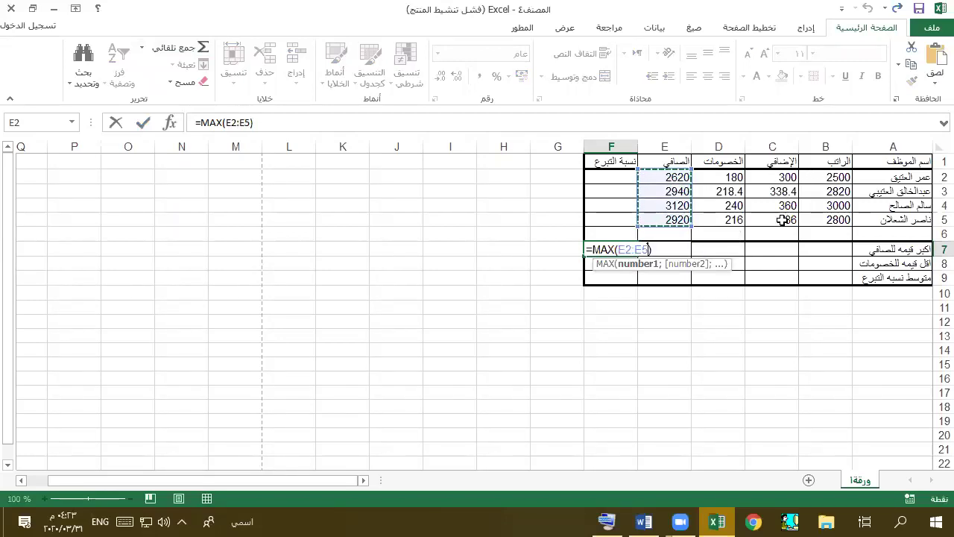
pyautogui.press('Return')
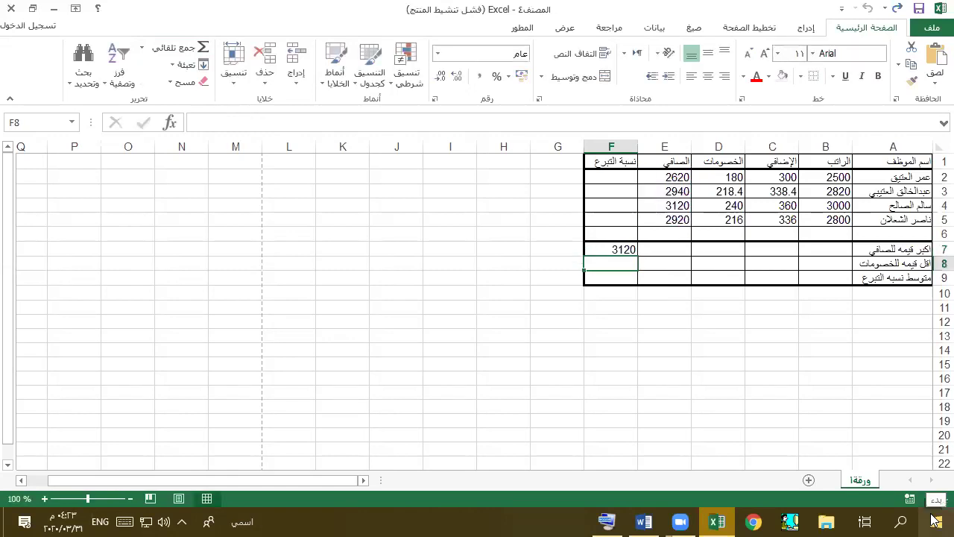
# - Put =MIN(D2:D5) in F8 via AutoSum, showing 180
pyautogui.click(141, 47)
pyautogui.click(170, 140)
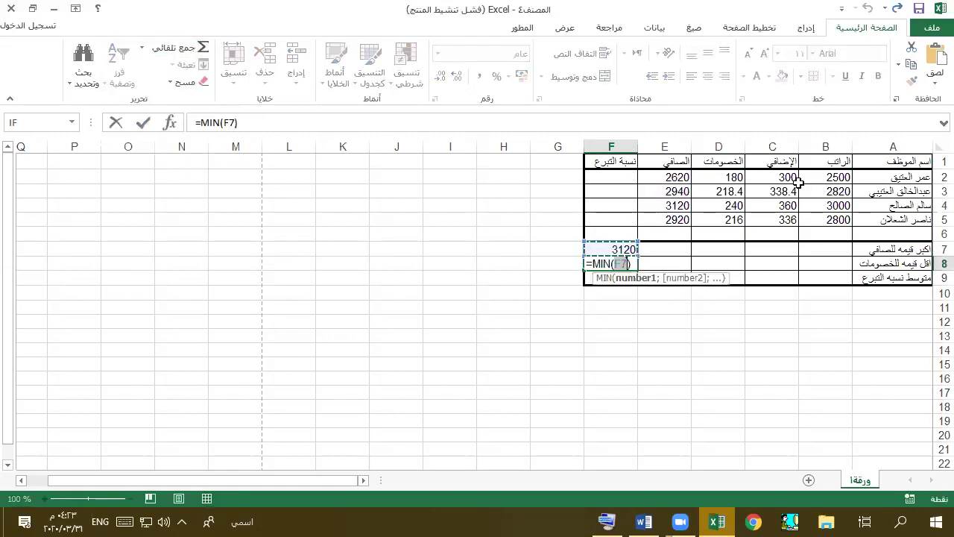
pyautogui.moveTo(714, 182); pyautogui.dragTo(715, 221)
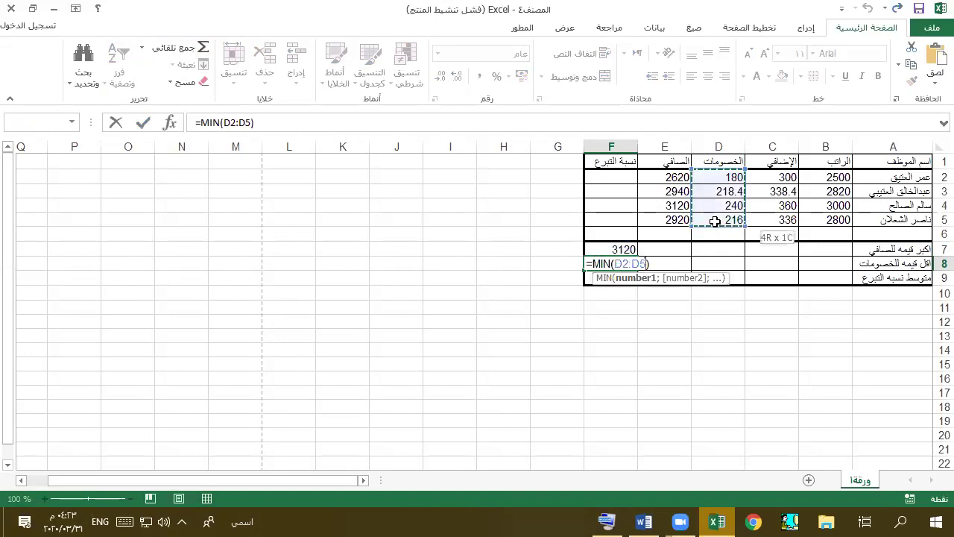
pyautogui.hotkey('ctrl', 'Return')
pyautogui.press('Return')
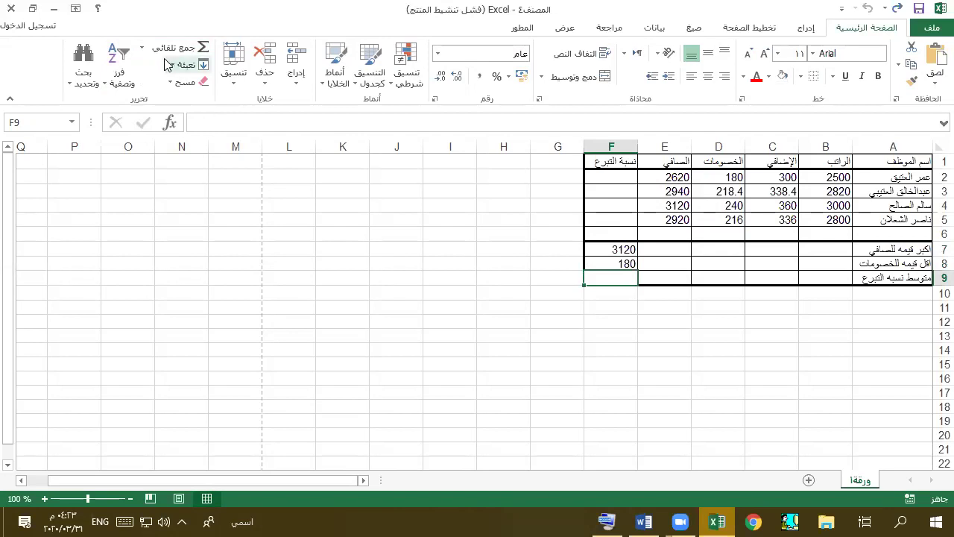
# - Put =AVERAGE(F2:F5) in F9 via AutoSum, currently showing #DIV/0!
pyautogui.click(142, 48)
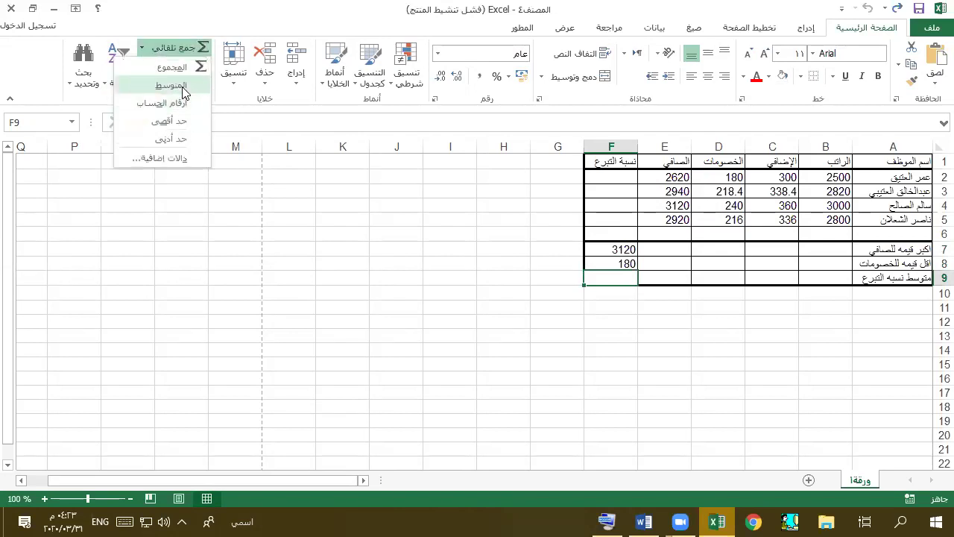
pyautogui.click(168, 80)
pyautogui.moveTo(601, 180); pyautogui.dragTo(624, 221)
pyautogui.press('Return')
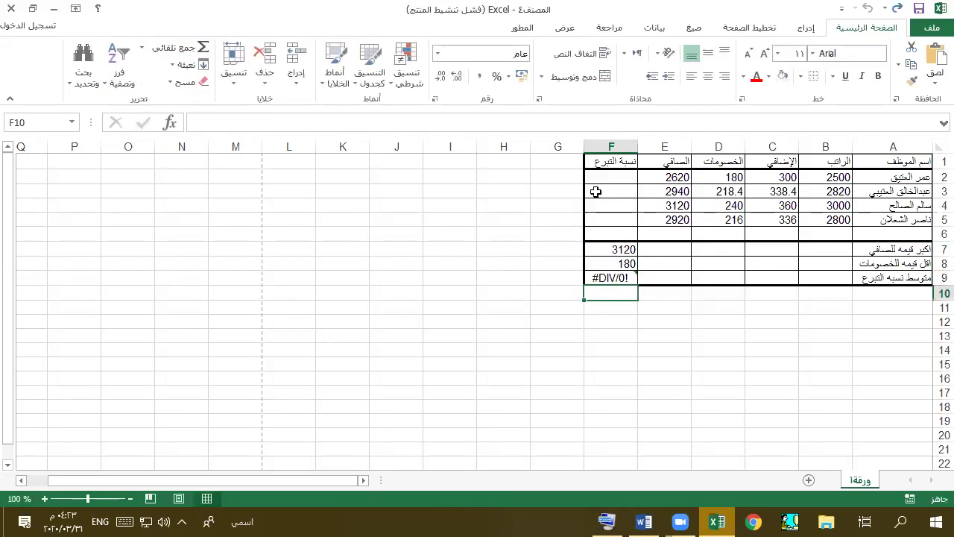
pyautogui.click(587, 179)
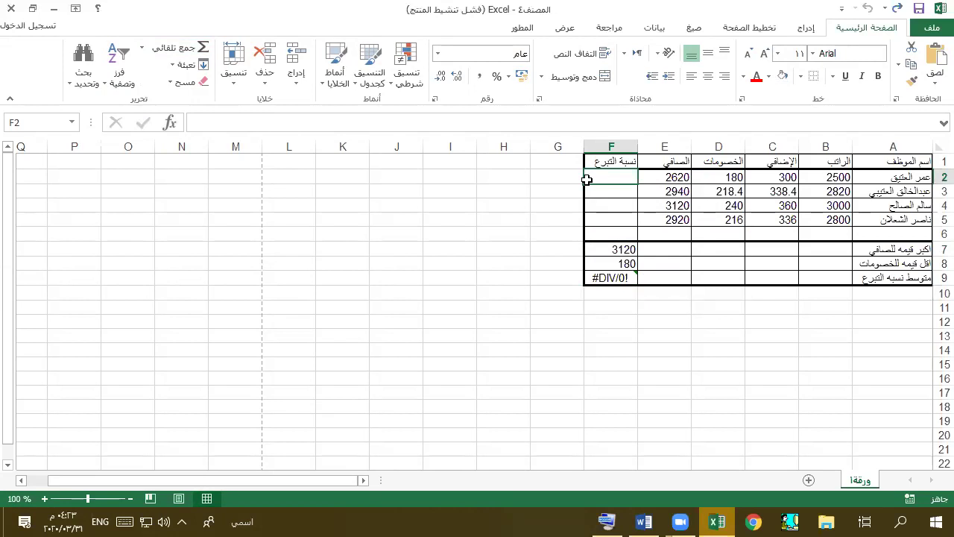
# - Snap Excel beside the Word booklet and highlight item 7's IF rule: 10% above 2500, else 5%
pyautogui.press('super+Right')
pyautogui.scroll(-5, 296, 277)
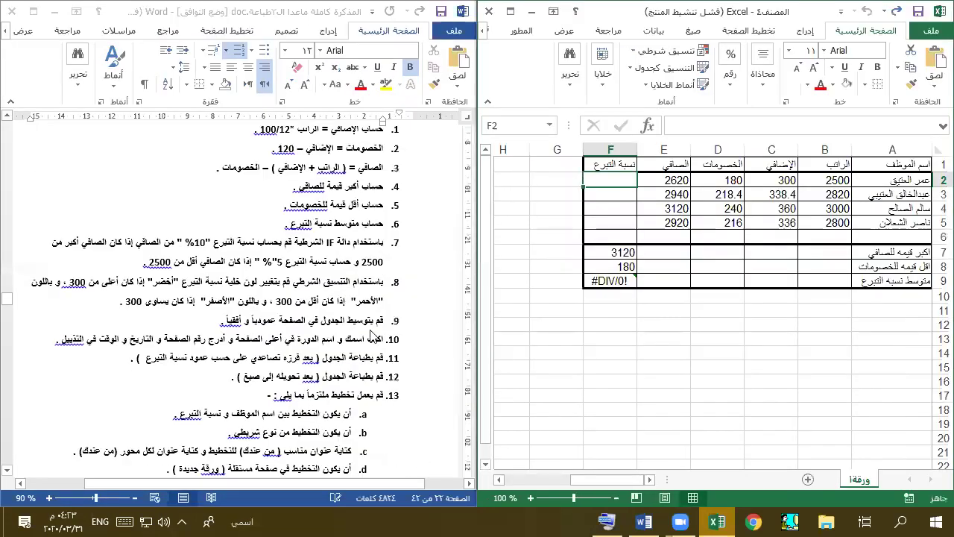
pyautogui.click(388, 243)
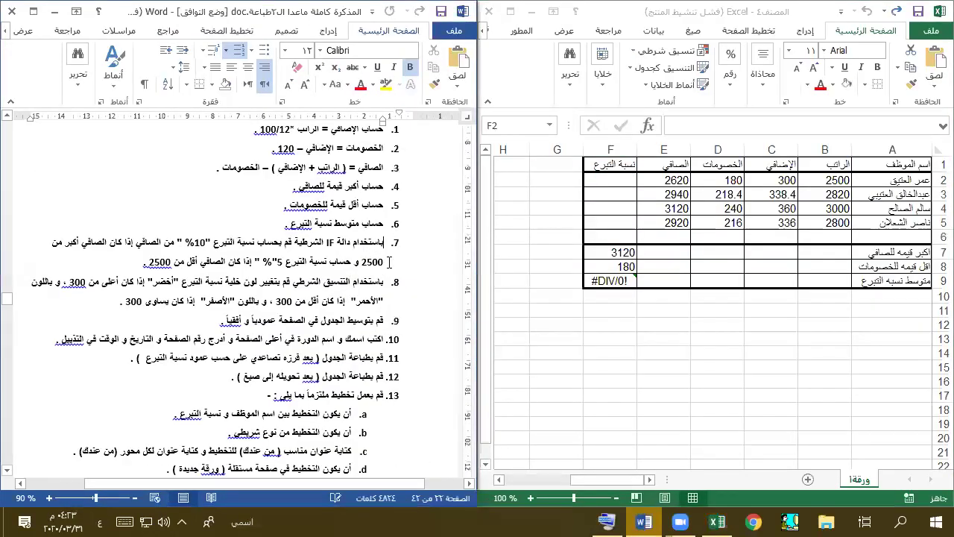
pyautogui.click(383, 225)
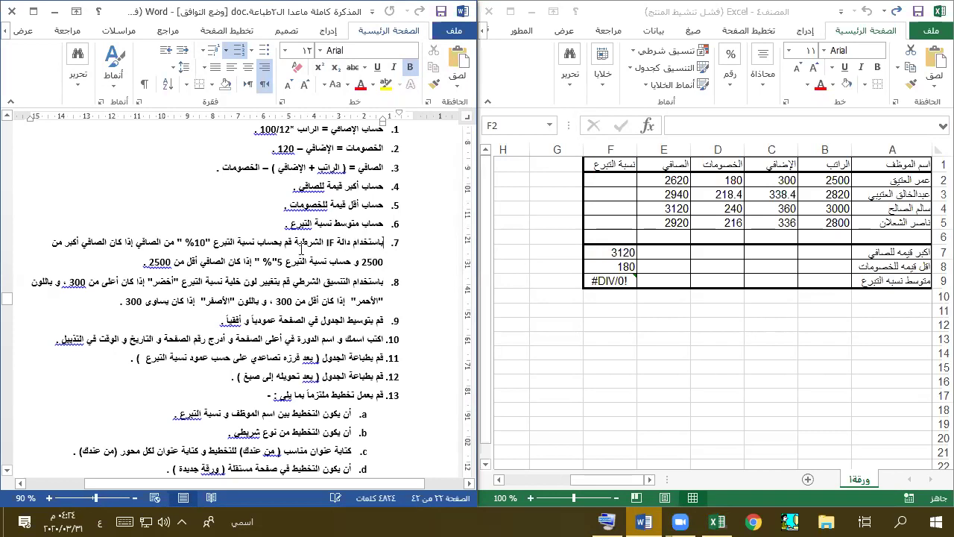
pyautogui.click(610, 176)
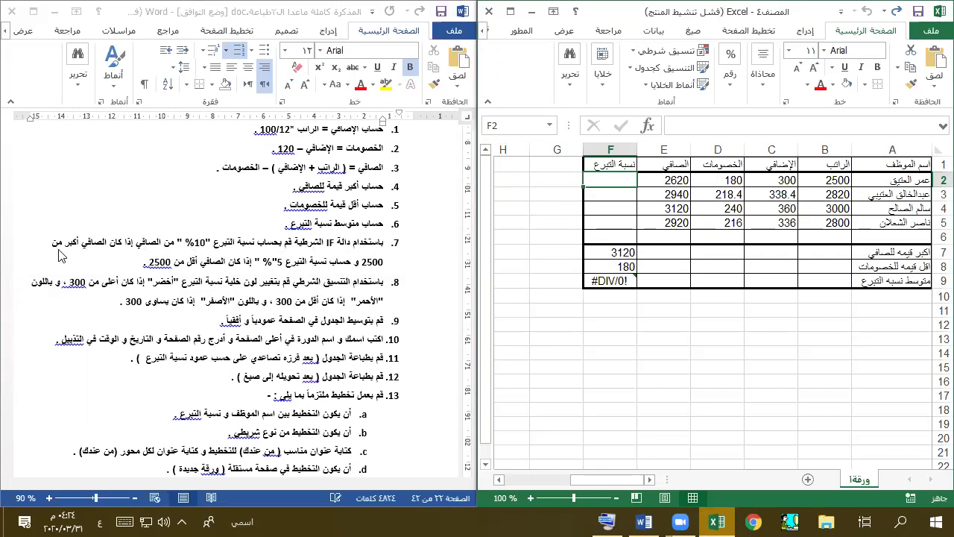
pyautogui.click(378, 260)
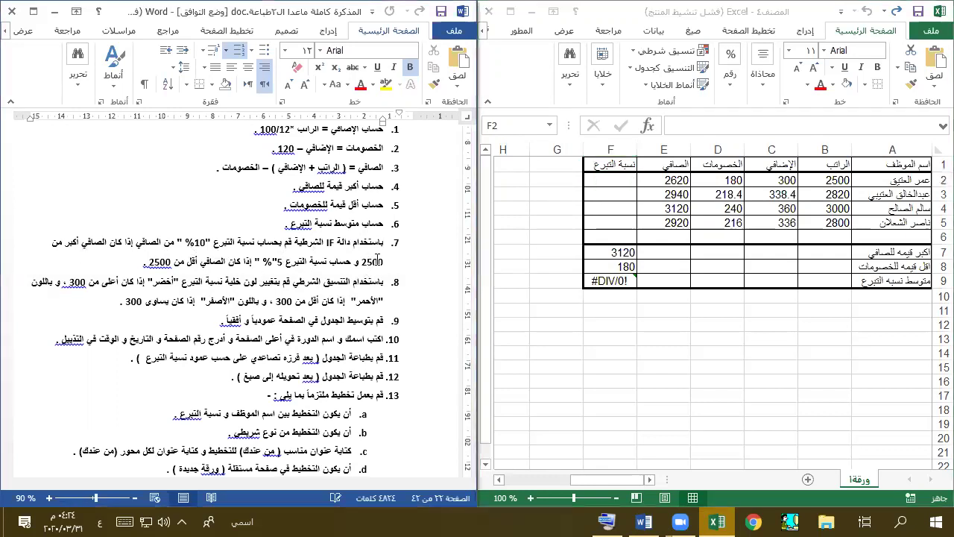
pyautogui.moveTo(361, 261); pyautogui.dragTo(206, 248)
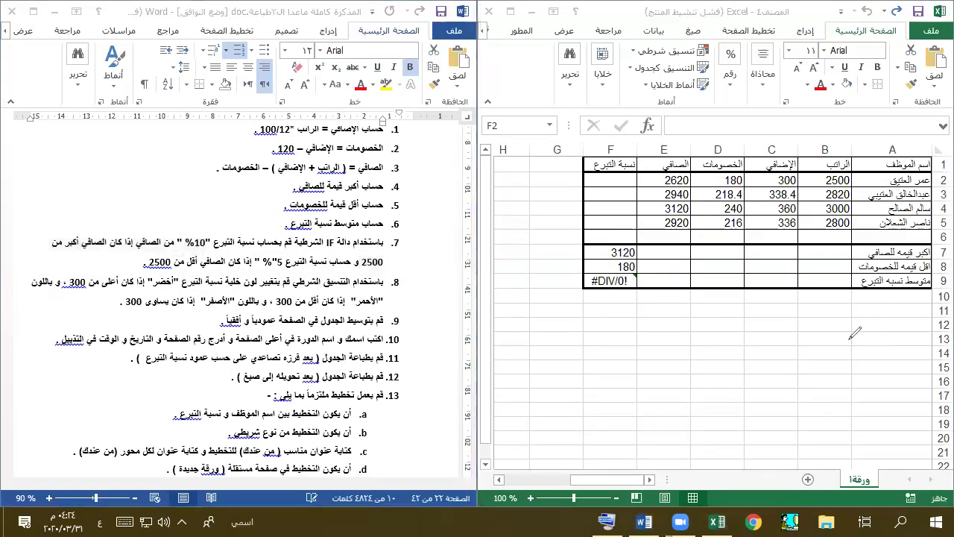
# - Handwrite a note with a comparison sign and a number over the empty cells
pyautogui.moveTo(910, 338); pyautogui.dragTo(910, 401)
pyautogui.moveTo(880, 323)
pyautogui.mouseDown()
pyautogui.moveTo(891, 382)
pyautogui.moveTo(850, 351)
pyautogui.moveTo(825, 371)
pyautogui.moveTo(792, 325)
pyautogui.mouseUp()
pyautogui.moveTo(754, 355)
pyautogui.mouseDown()
pyautogui.moveTo(755, 339)
pyautogui.moveTo(760, 351)
pyautogui.mouseUp()
pyautogui.moveTo(758, 371)
pyautogui.mouseDown()
pyautogui.moveTo(760, 397)
pyautogui.moveTo(705, 335)
pyautogui.mouseUp()
pyautogui.click(750, 318)
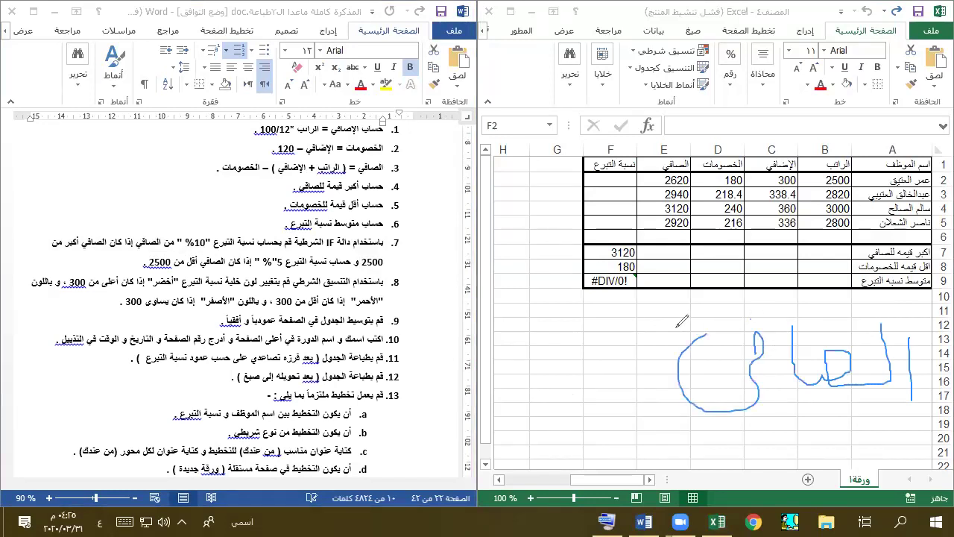
pyautogui.moveTo(684, 330)
pyautogui.mouseDown()
pyautogui.moveTo(596, 400)
pyautogui.moveTo(711, 436)
pyautogui.mouseUp()
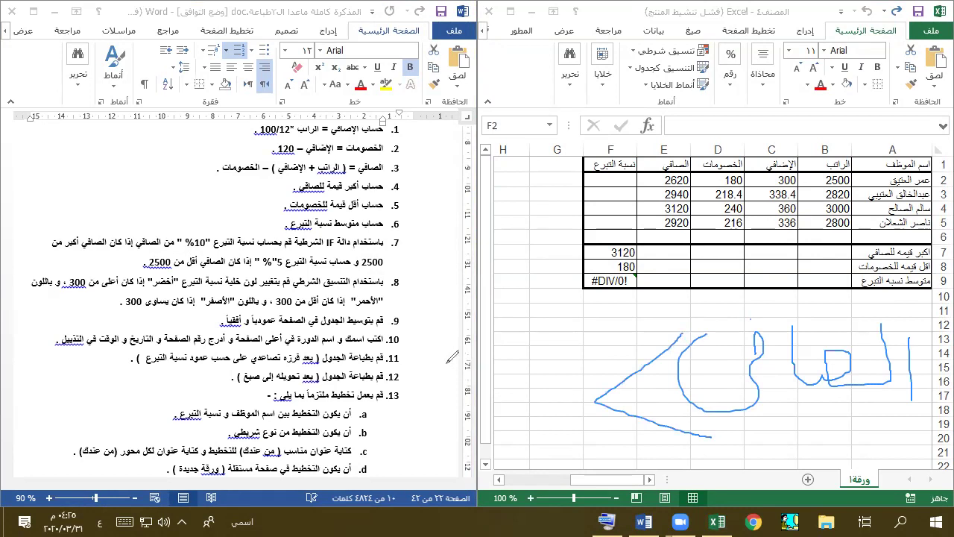
pyautogui.moveTo(447, 365)
pyautogui.mouseDown()
pyautogui.moveTo(491, 395)
pyautogui.moveTo(458, 414)
pyautogui.mouseUp()
pyautogui.moveTo(545, 375)
pyautogui.mouseDown()
pyautogui.moveTo(526, 387)
pyautogui.moveTo(544, 408)
pyautogui.moveTo(520, 421)
pyautogui.mouseUp()
pyautogui.moveTo(567, 395)
pyautogui.mouseDown()
pyautogui.moveTo(559, 411)
pyautogui.moveTo(586, 390)
pyautogui.moveTo(577, 419)
pyautogui.moveTo(590, 395)
pyautogui.moveTo(581, 398)
pyautogui.mouseUp()
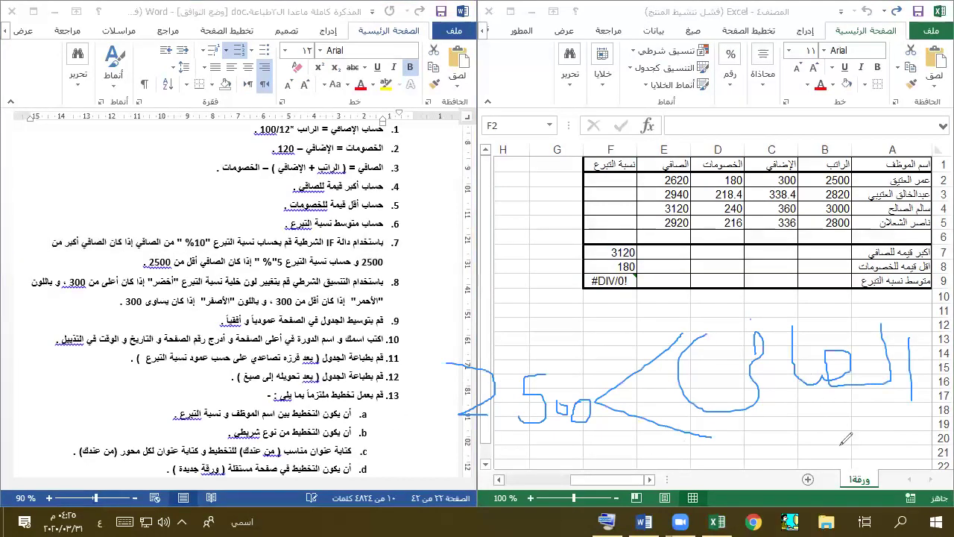
# - Handwrite 'e2 * 10' under the table, then start editing cell F2
pyautogui.moveTo(876, 436)
pyautogui.mouseDown()
pyautogui.moveTo(876, 459)
pyautogui.moveTo(906, 452)
pyautogui.moveTo(893, 451)
pyautogui.mouseUp()
pyautogui.moveTo(827, 430); pyautogui.dragTo(766, 474)
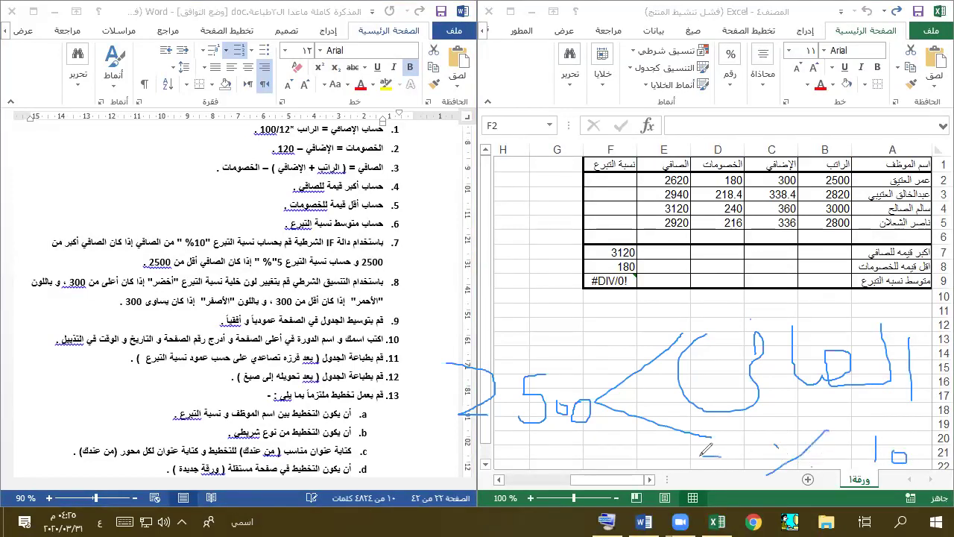
pyautogui.moveTo(702, 453); pyautogui.dragTo(721, 453)
pyautogui.moveTo(712, 466)
pyautogui.mouseDown()
pyautogui.moveTo(712, 445)
pyautogui.moveTo(722, 464)
pyautogui.mouseUp()
pyautogui.moveTo(722, 448); pyautogui.dragTo(705, 464)
pyautogui.moveTo(617, 454)
pyautogui.mouseDown()
pyautogui.moveTo(674, 427)
pyautogui.moveTo(690, 440)
pyautogui.moveTo(682, 447)
pyautogui.mouseUp()
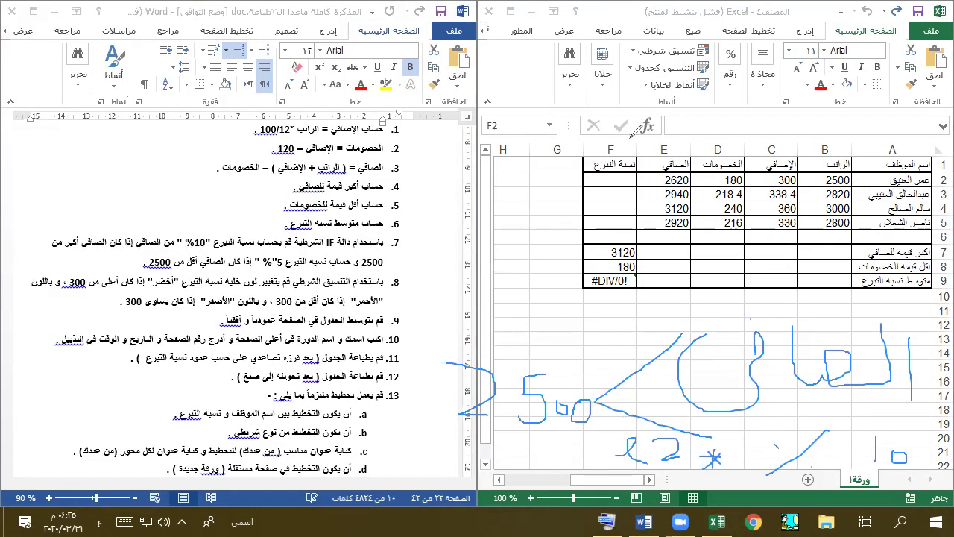
pyautogui.doubleClick(623, 182)
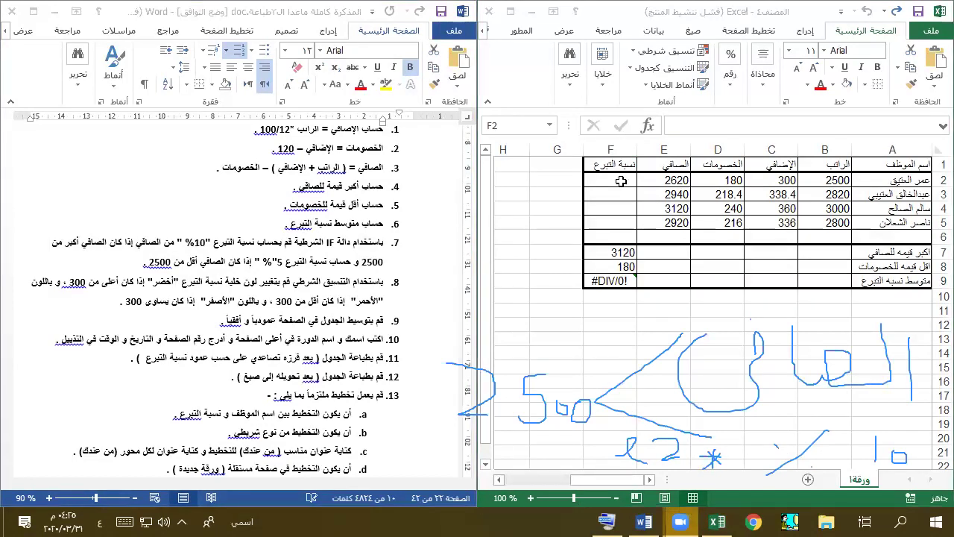
# - Insert the IF function into F2 from the function list
pyautogui.click(645, 128)
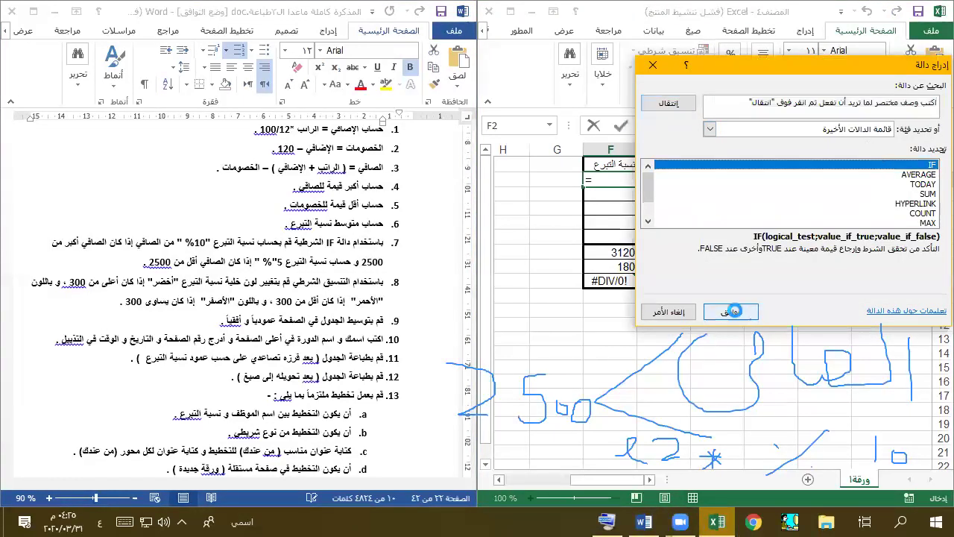
pyautogui.click(730, 312)
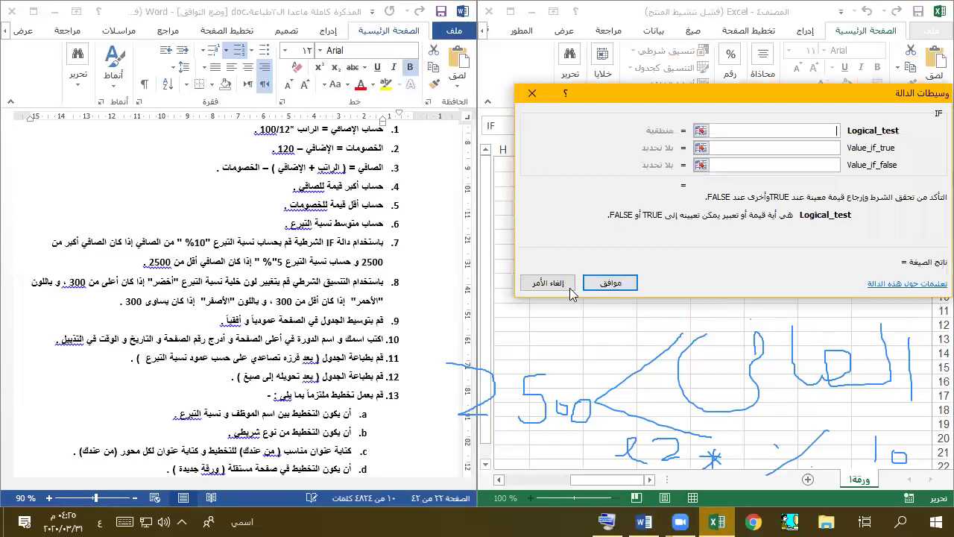
pyautogui.click(550, 297)
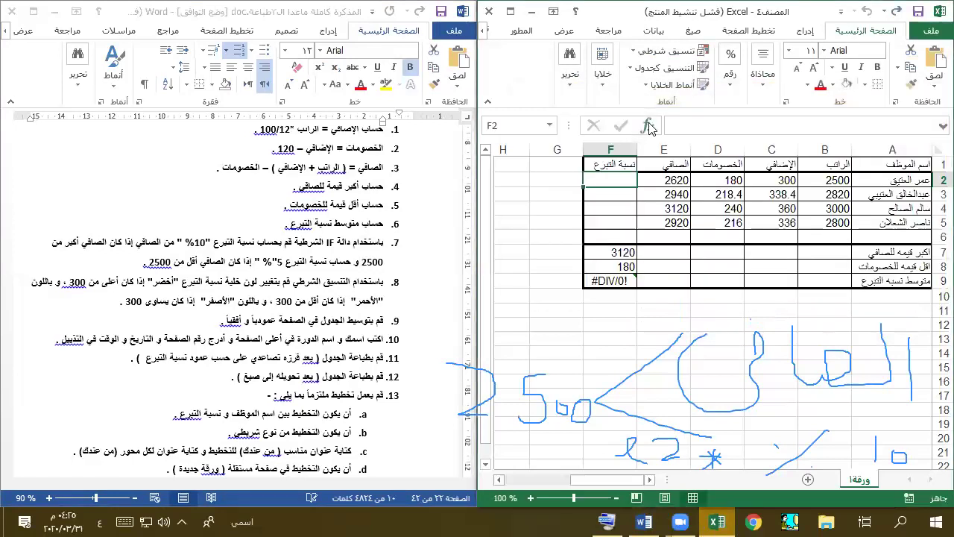
pyautogui.click(648, 127)
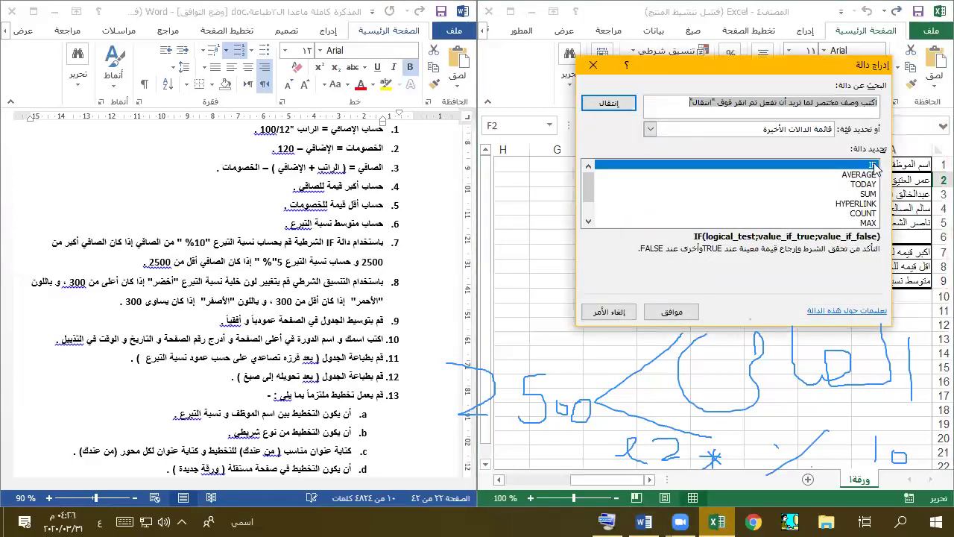
pyautogui.click(864, 165)
pyautogui.click(692, 310)
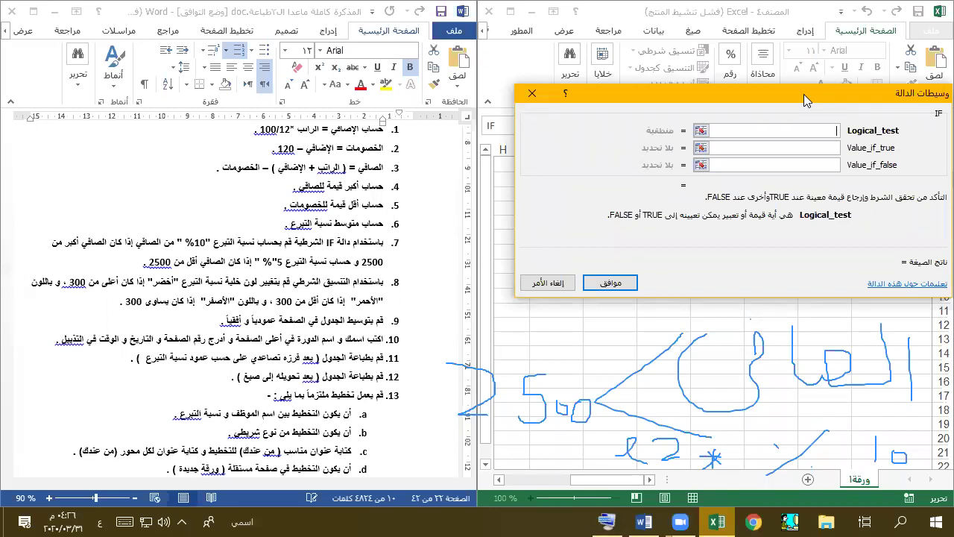
# - Enter e2>2500 as the IF logical test, switching the keyboard to English
pyautogui.moveTo(804, 94); pyautogui.dragTo(767, 254)
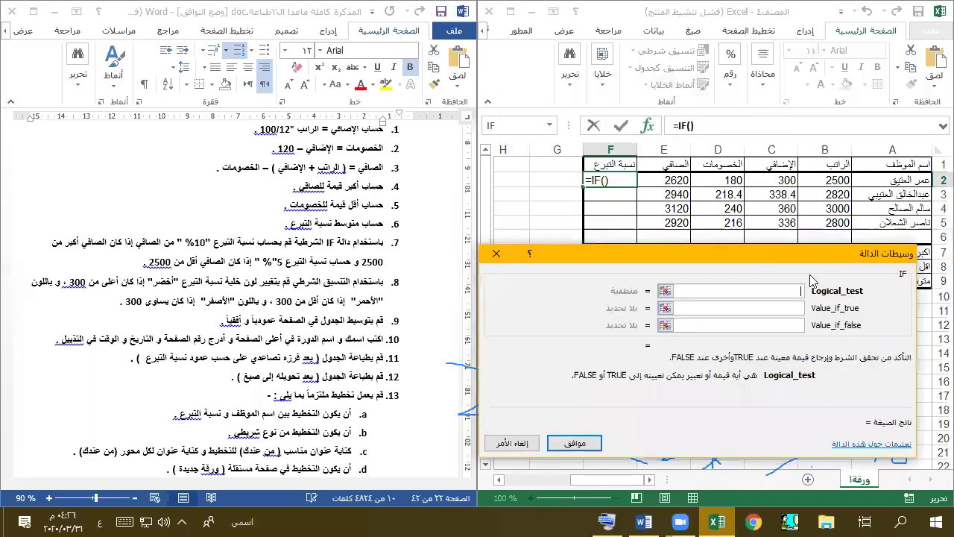
pyautogui.write('ث')
pyautogui.press('BackSpace')
pyautogui.hotkey('alt', 'shift')
pyautogui.write('e2')
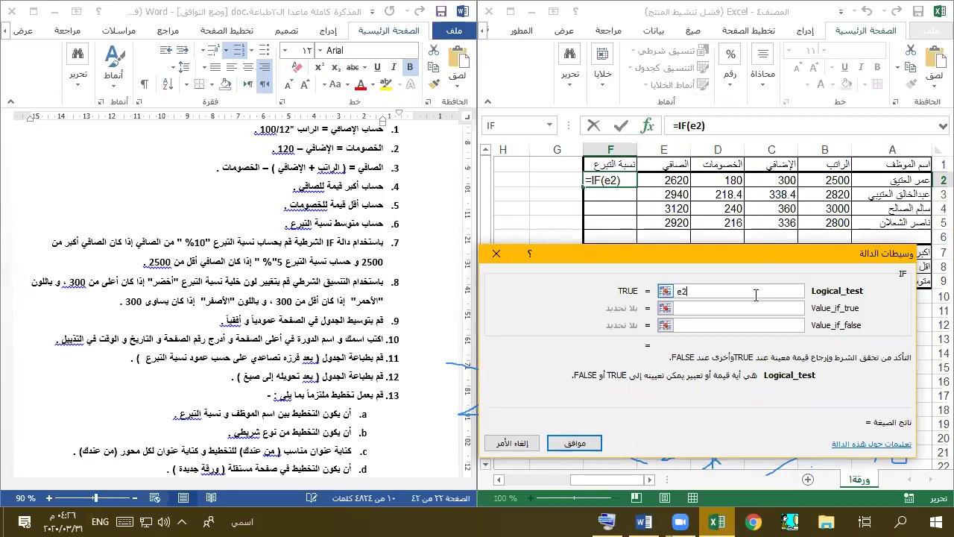
pyautogui.write('>2500')
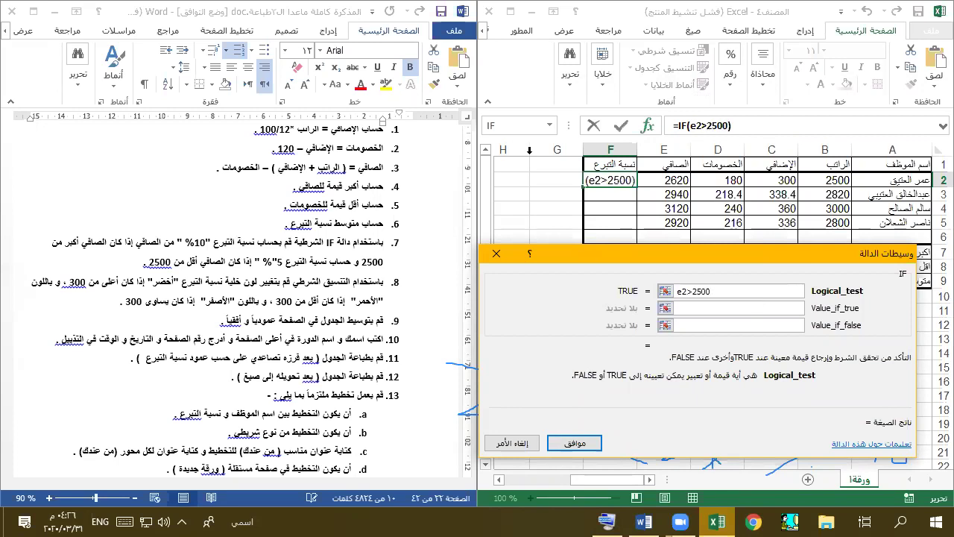
# - Set the true value to 10%*e2 and the false value to 5%*e2, giving 262 in F2
pyautogui.moveTo(815, 267); pyautogui.dragTo(822, 83)
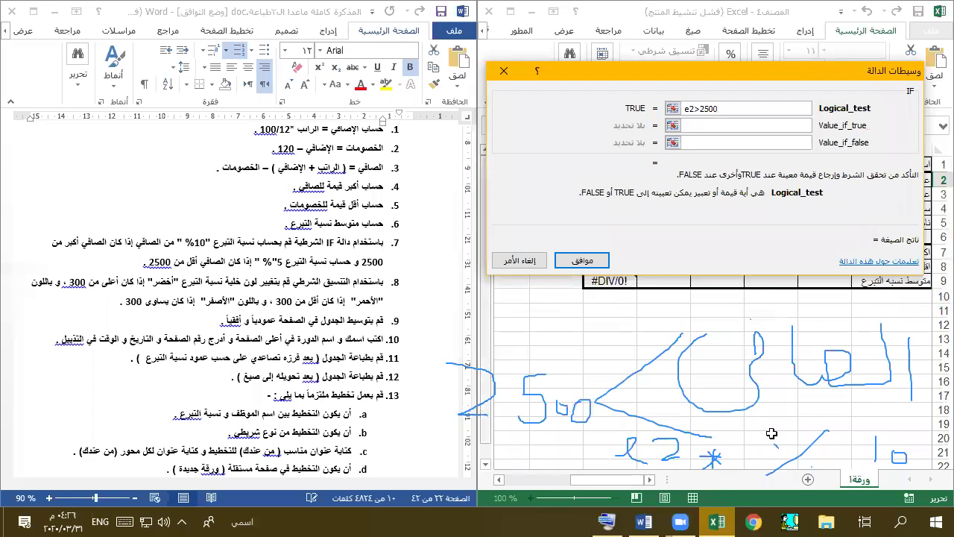
pyautogui.click(712, 128)
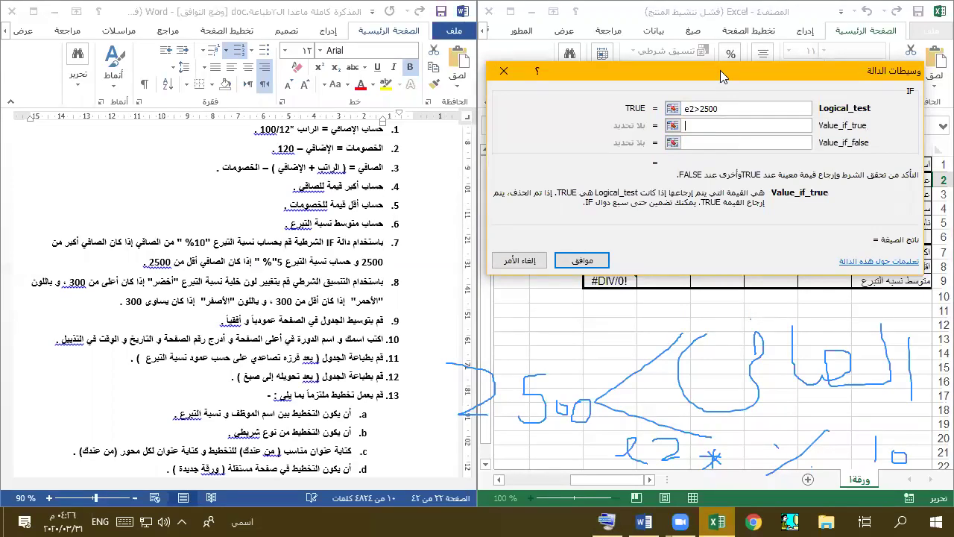
pyautogui.moveTo(720, 70); pyautogui.dragTo(251, 276)
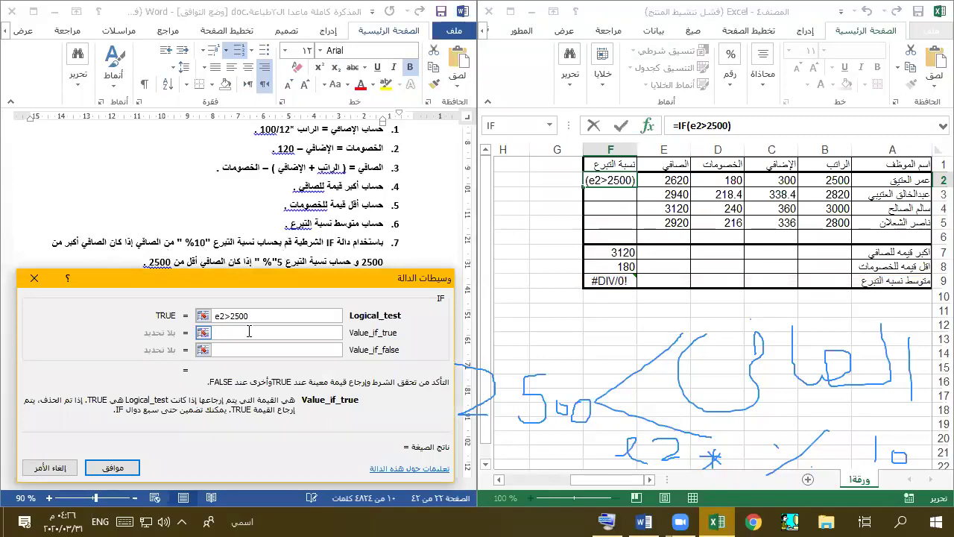
pyautogui.write('10')
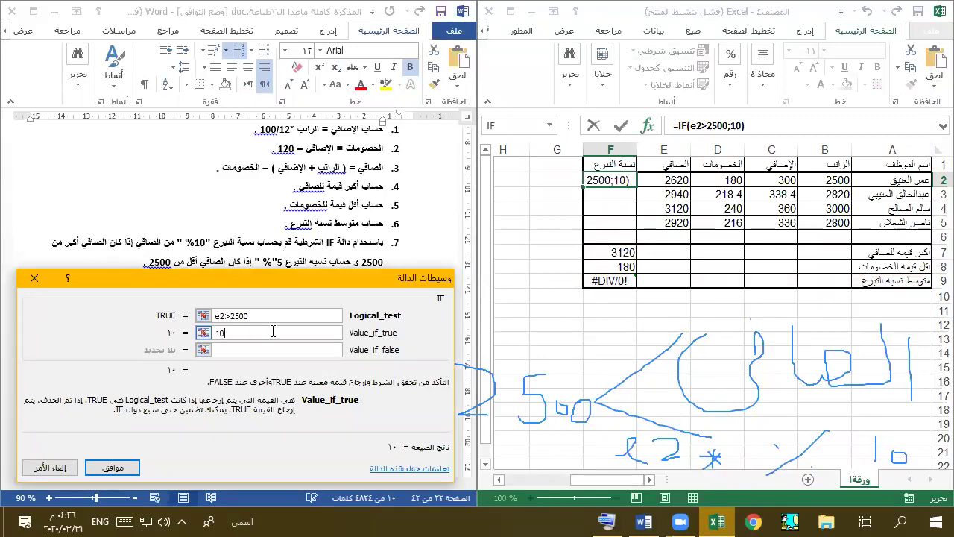
pyautogui.write('%')
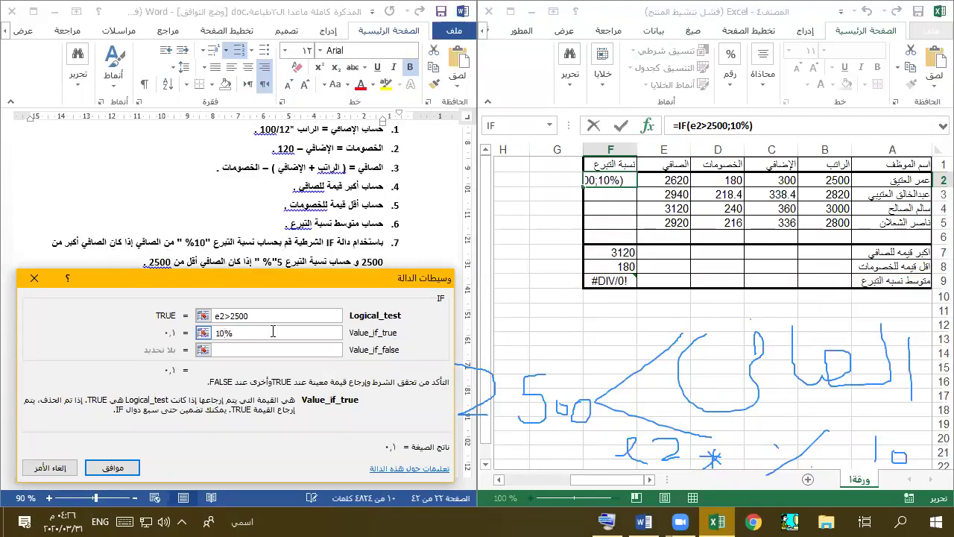
pyautogui.write('*')
pyautogui.write('e2')
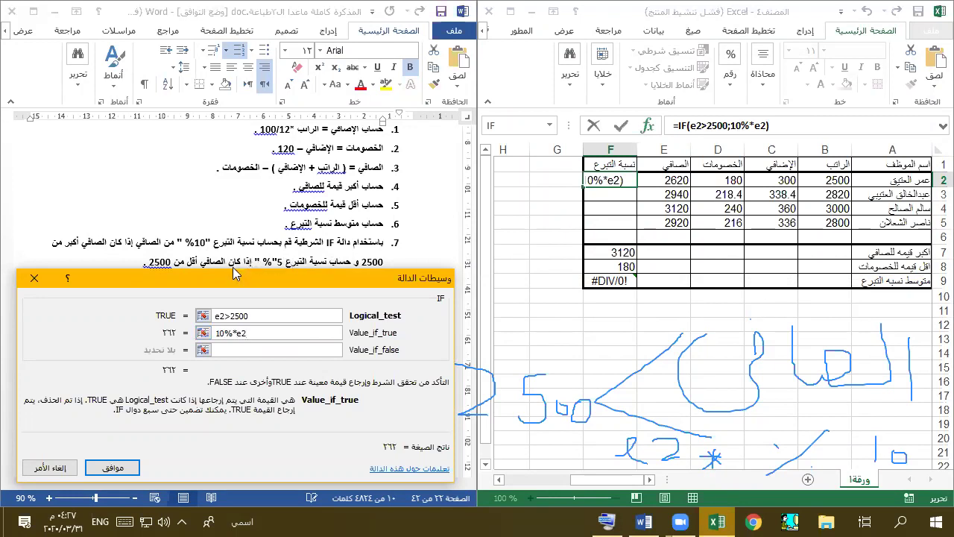
pyautogui.click(227, 350)
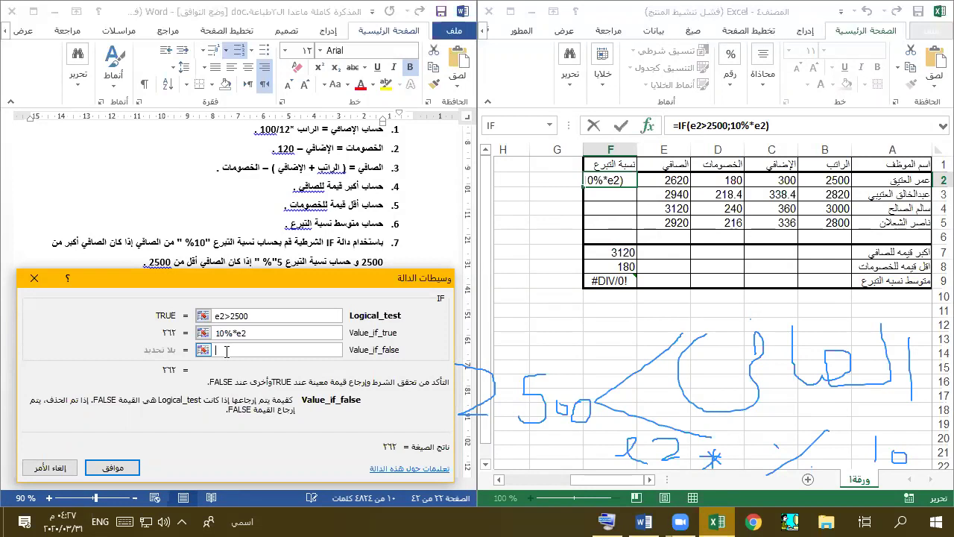
pyautogui.write('5%*e2')
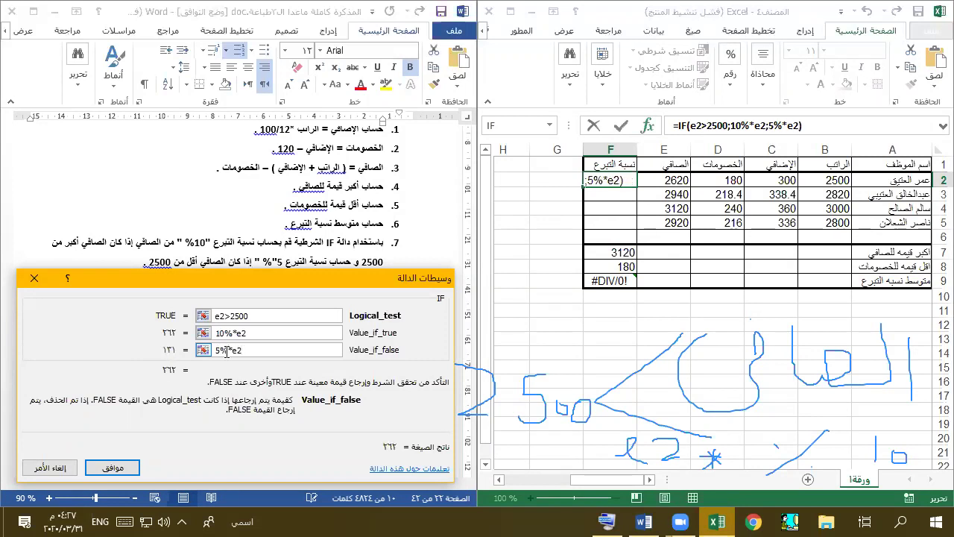
pyautogui.press('Return')
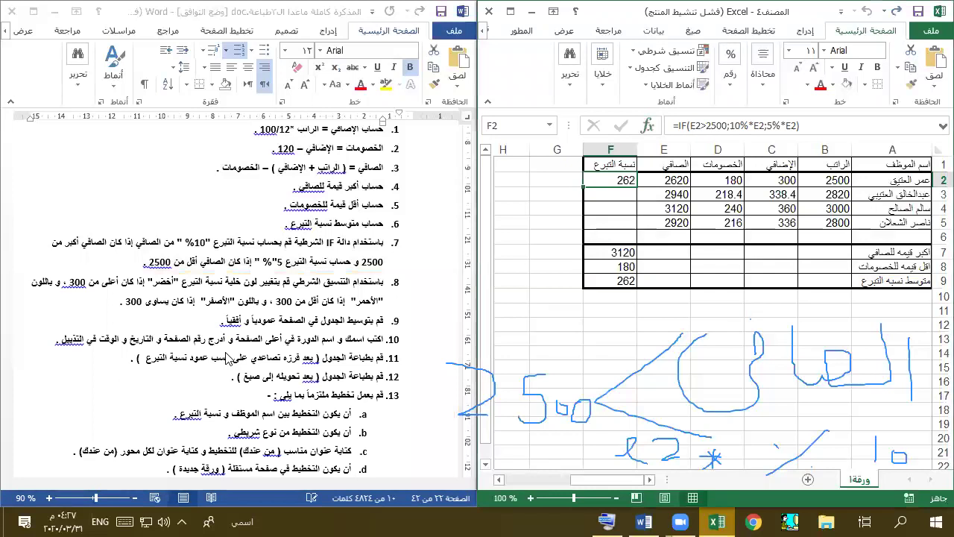
# - Fill F2's formula down to F5, then clear F2:F5 and reselect F2
pyautogui.moveTo(588, 188); pyautogui.dragTo(592, 231)
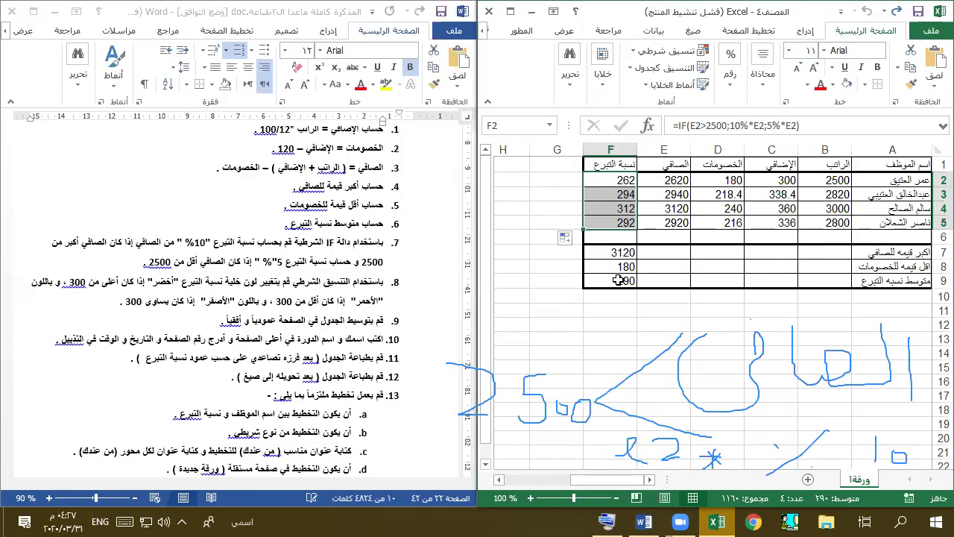
pyautogui.press('Delete')
pyautogui.click(626, 179)
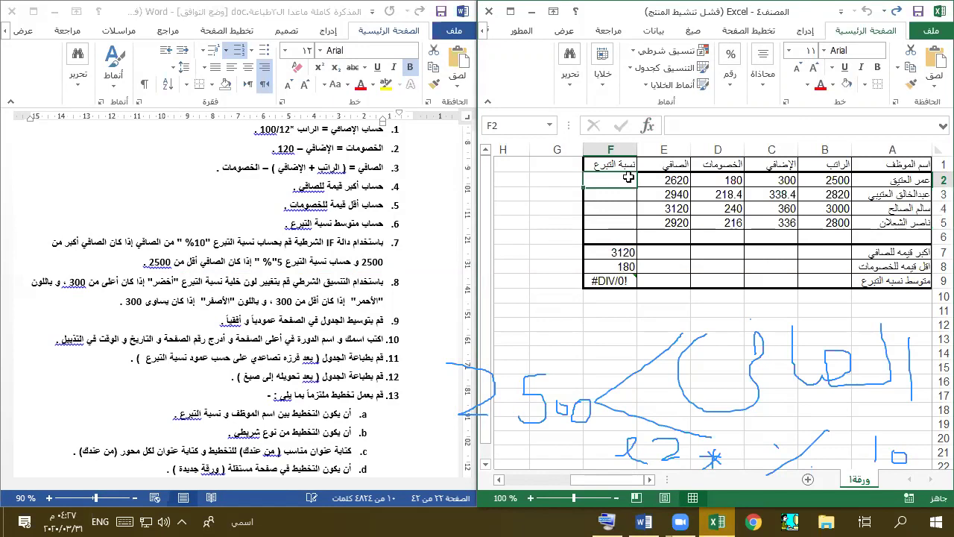
# - Insert IF into F2 with logical test e2>2500 and value-if-true 10%*e2, previewing 262
pyautogui.click(646, 128)
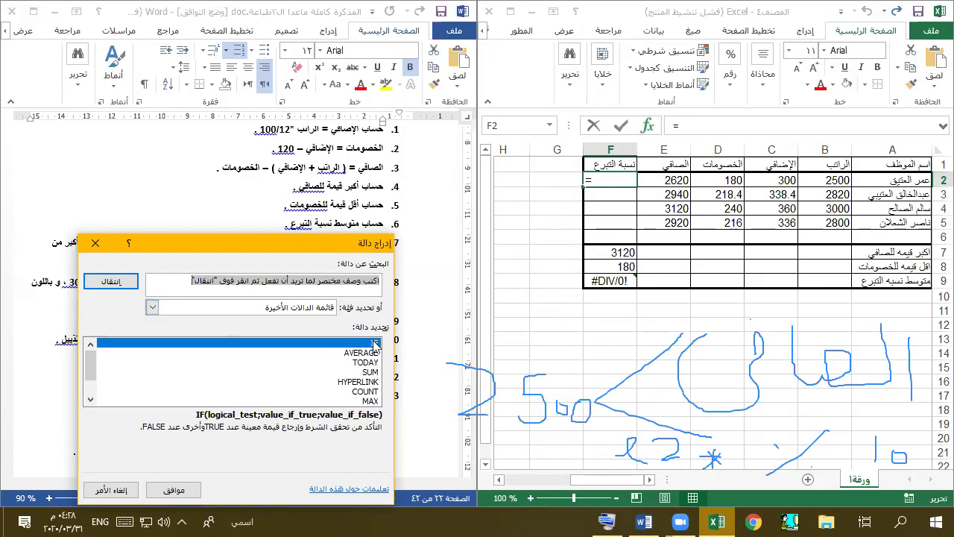
pyautogui.click(179, 489)
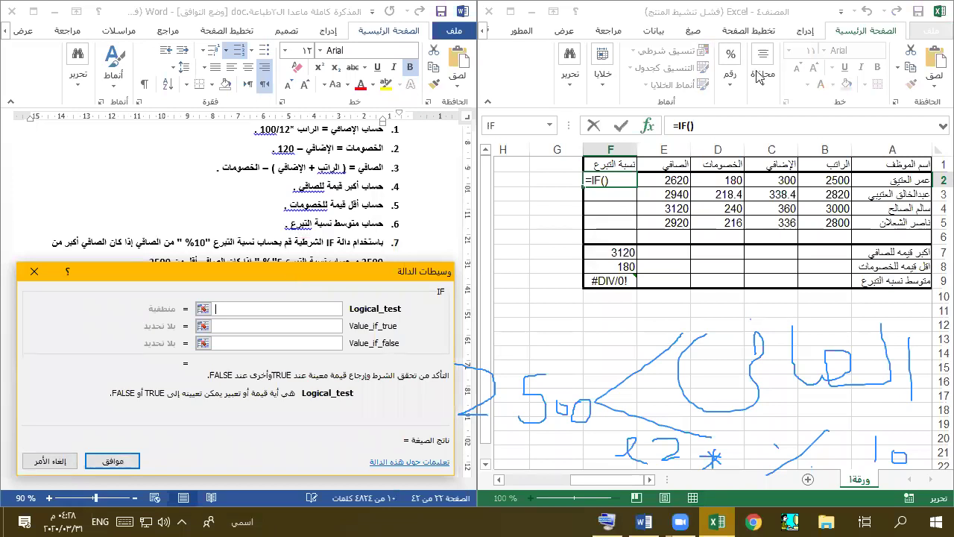
pyautogui.moveTo(295, 267); pyautogui.dragTo(778, 7)
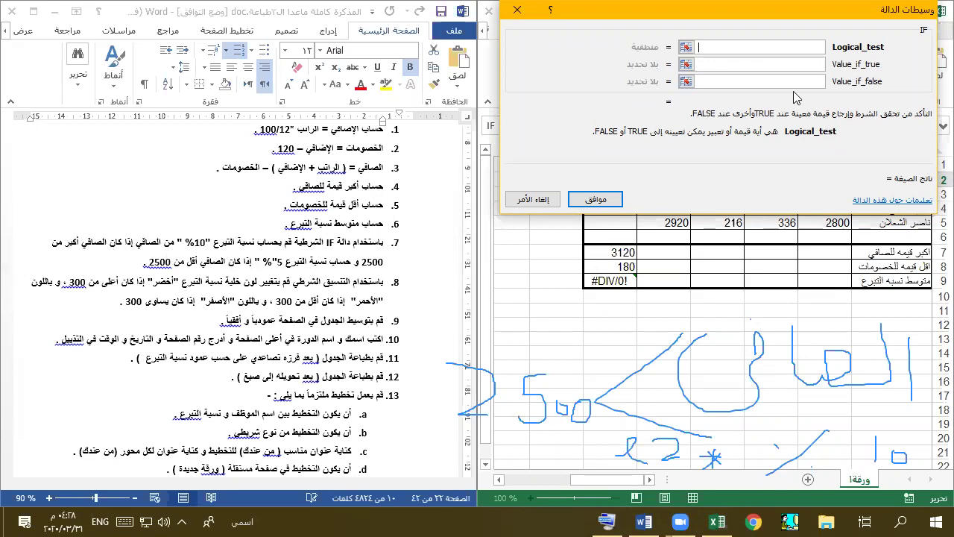
pyautogui.write('e2>2500')
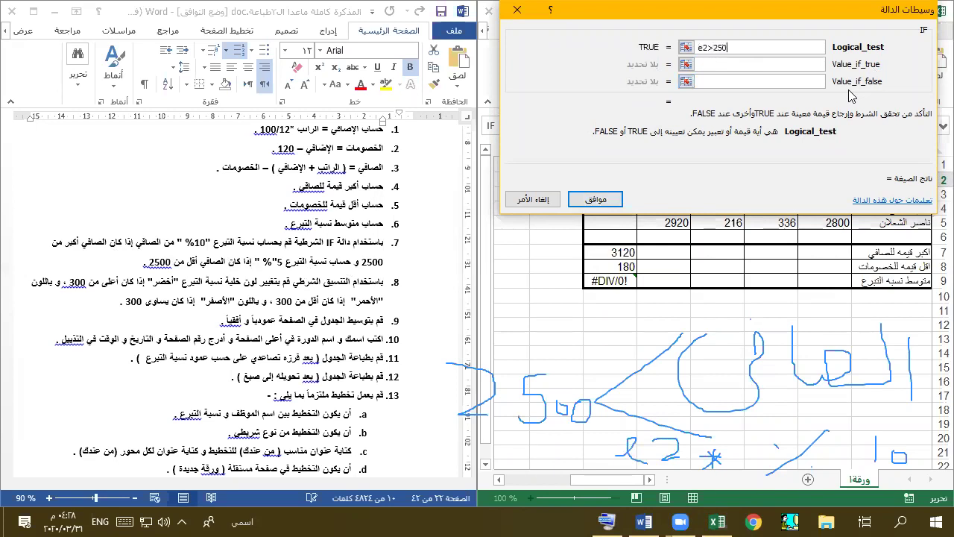
pyautogui.click(769, 65)
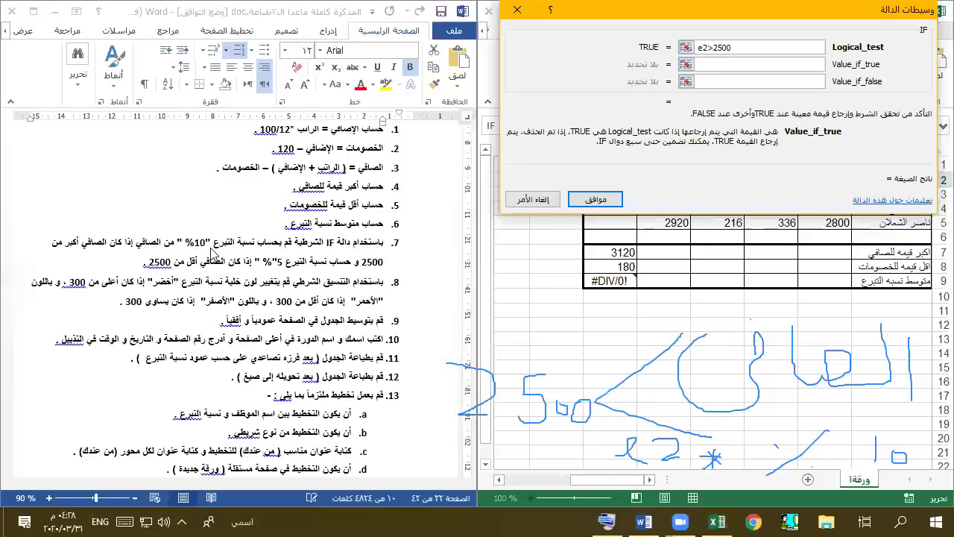
pyautogui.write('10%*e2')
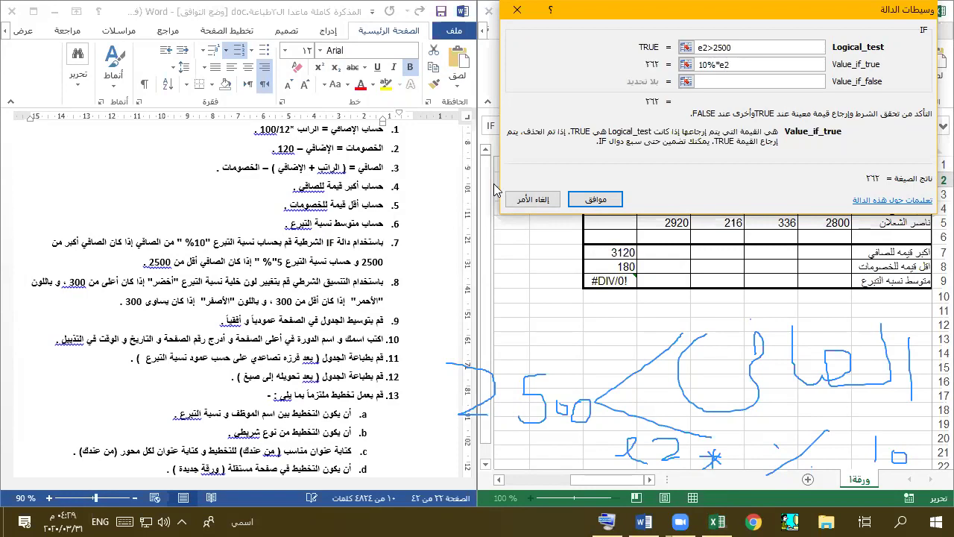
# - Set the false value to 5%*e2 and fill F2:F5 (262, 294, 312, 292), averaging 290 in F9
pyautogui.click(806, 80)
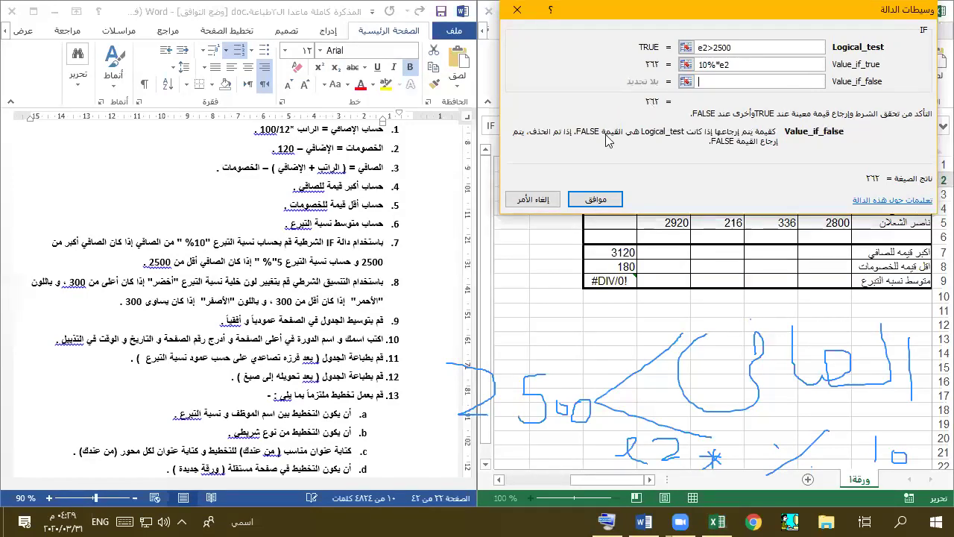
pyautogui.write('5')
pyautogui.write('%')
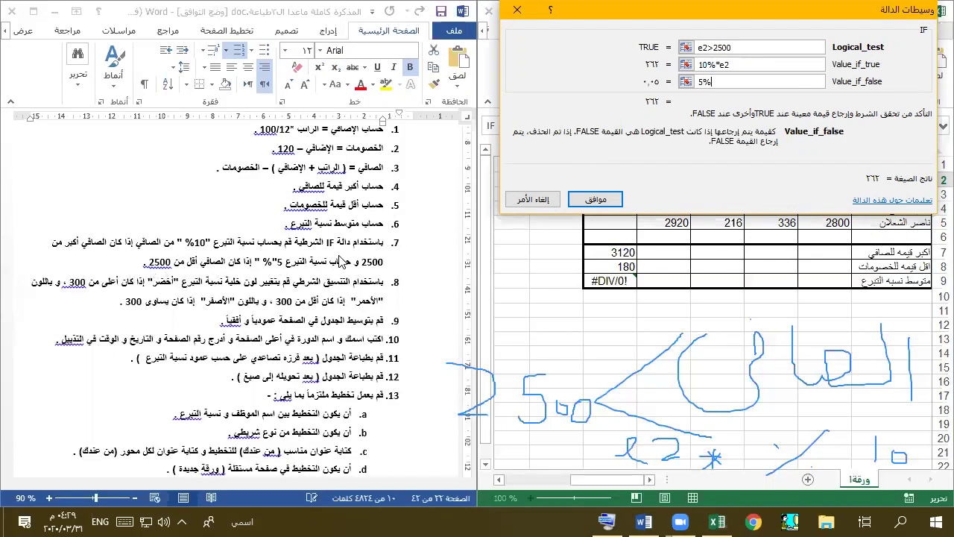
pyautogui.write('*e2')
pyautogui.click(601, 200)
pyautogui.moveTo(585, 188); pyautogui.dragTo(591, 228)
pyautogui.click(631, 284)
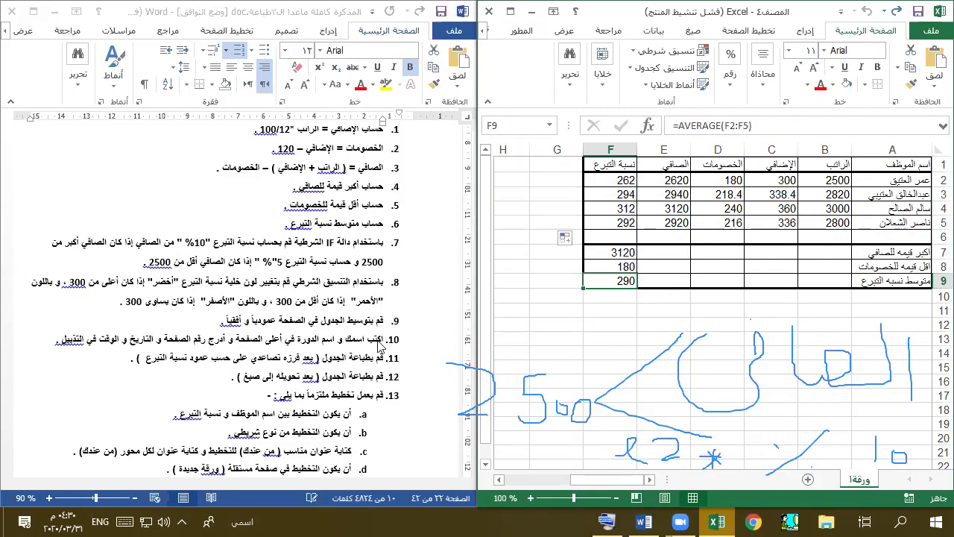
pyautogui.click(231, 287)
pyautogui.moveTo(175, 284); pyautogui.dragTo(222, 282)
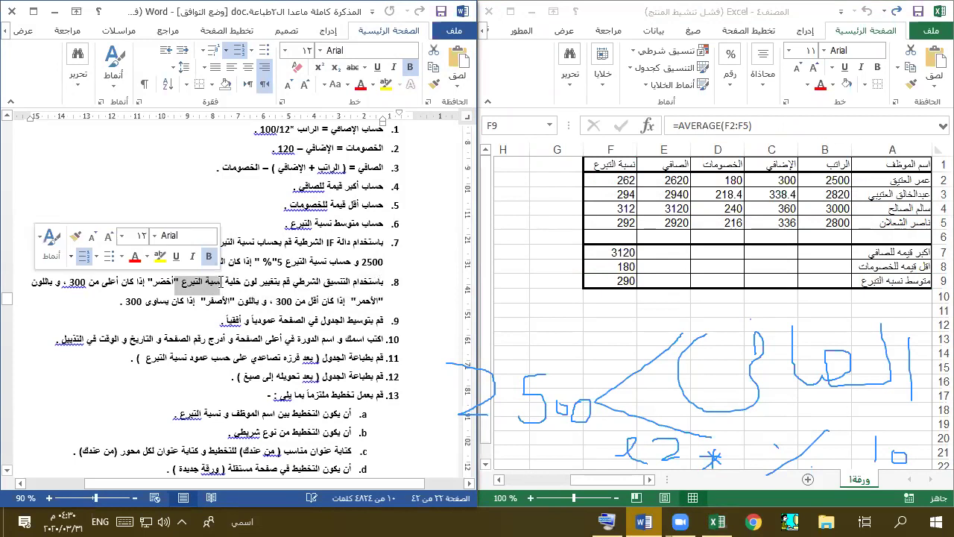
pyautogui.click(616, 181)
pyautogui.moveTo(615, 181); pyautogui.dragTo(616, 220)
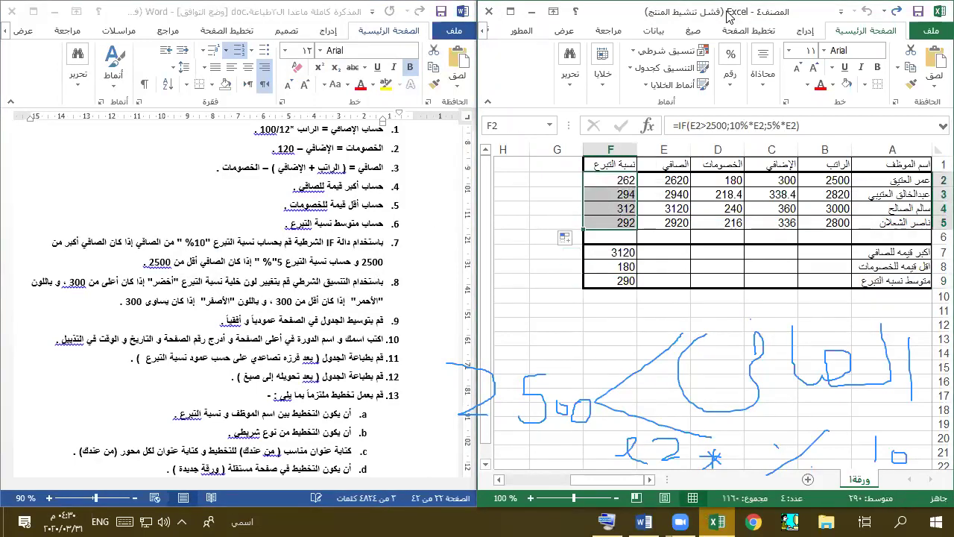
pyautogui.click(687, 50)
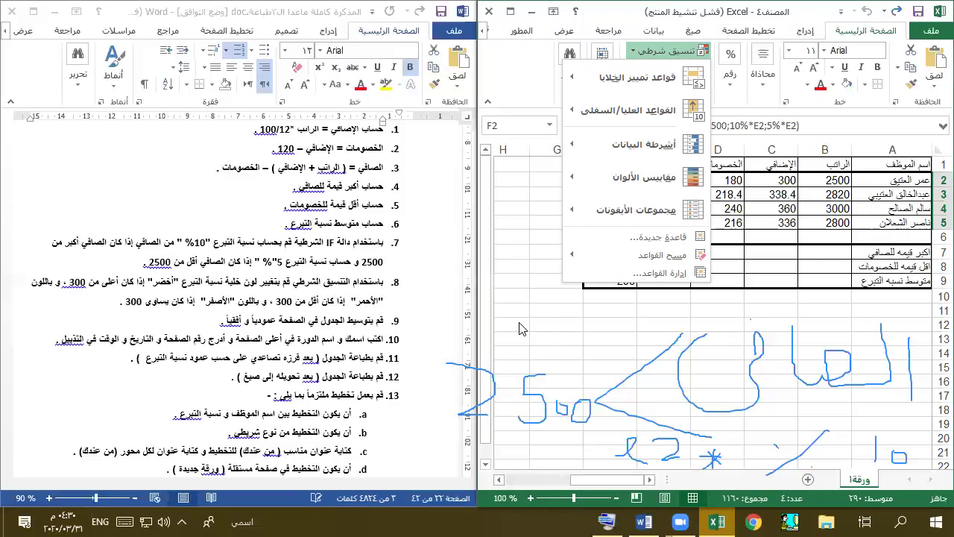
pyautogui.press('Escape')
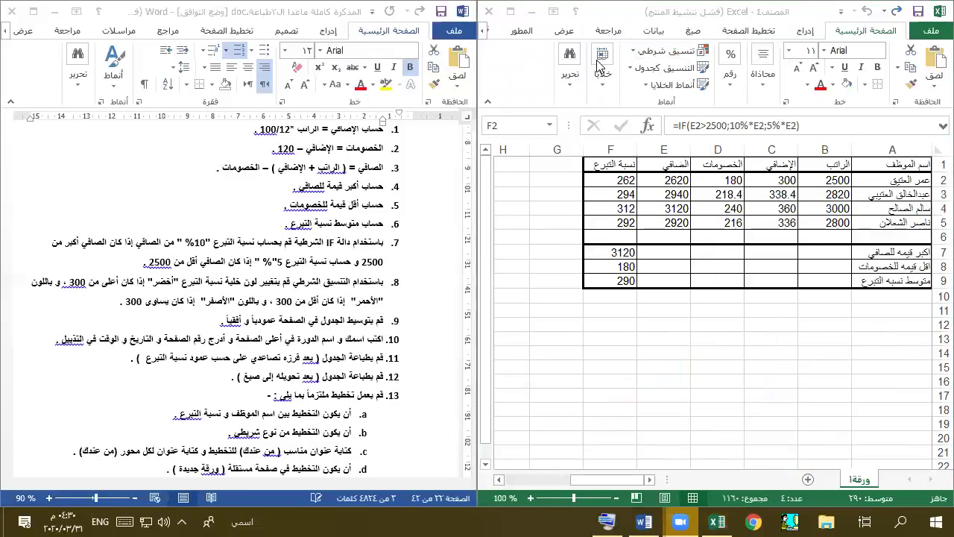
pyautogui.click(673, 56)
# - Add a Greater Than 300 rule with a green custom fill, shading the 312 in F4
pyautogui.click(673, 55)
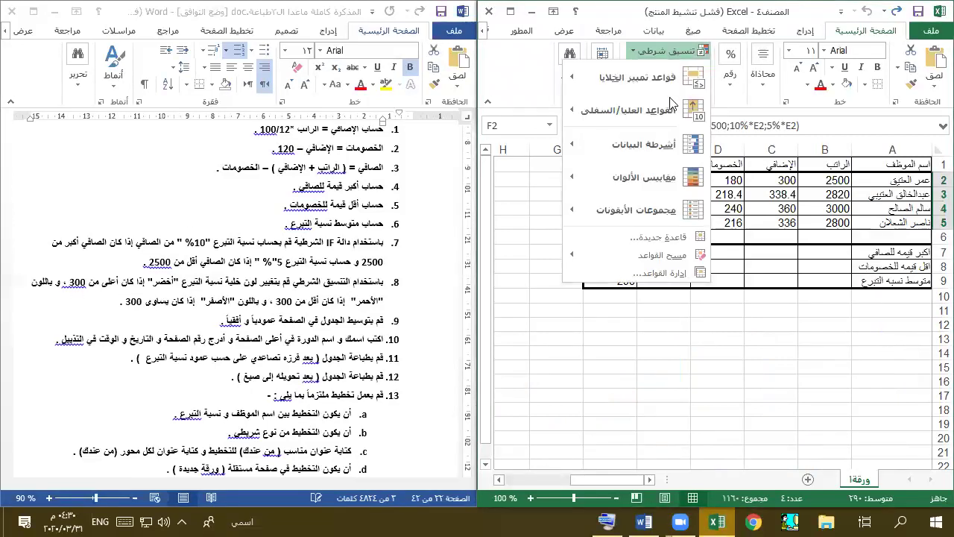
pyautogui.moveTo(641, 77)
pyautogui.click(511, 96)
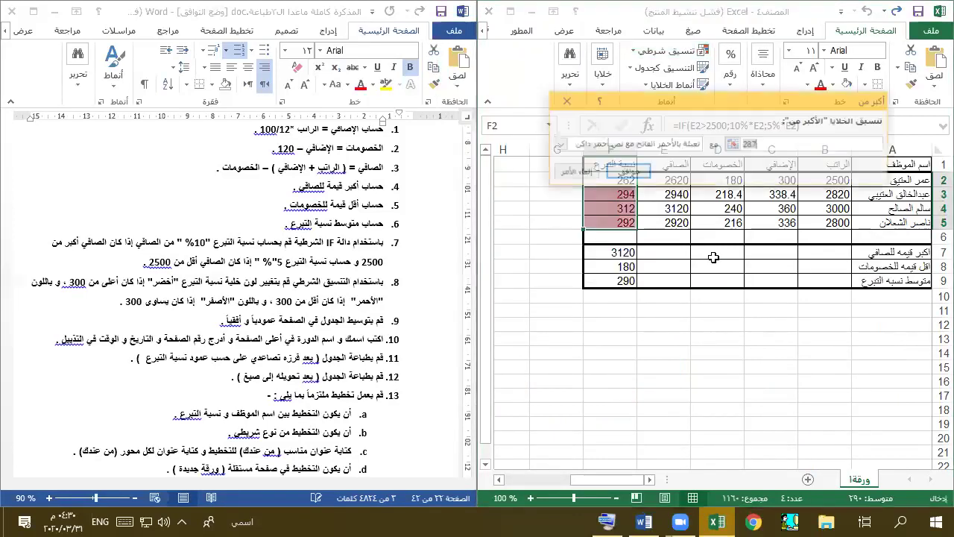
pyautogui.write('300')
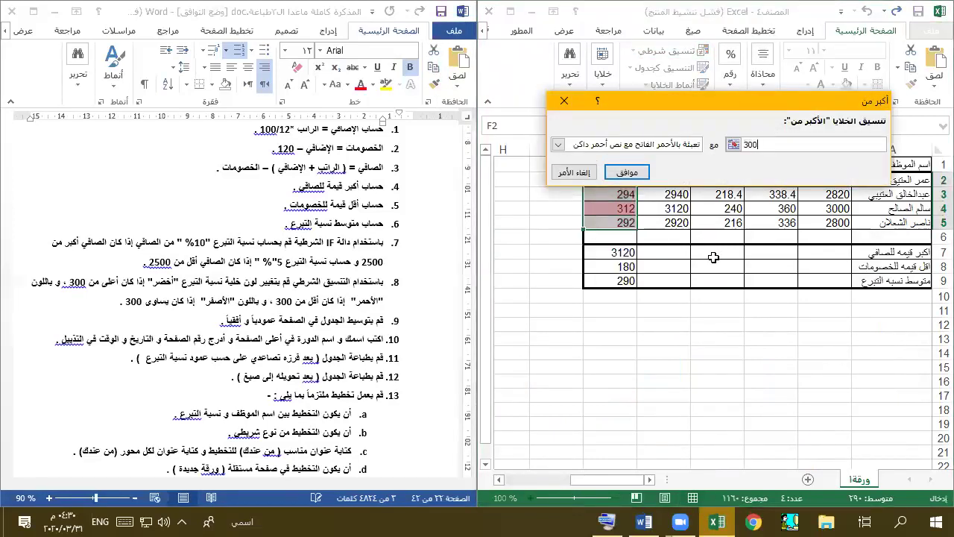
pyautogui.click(557, 144)
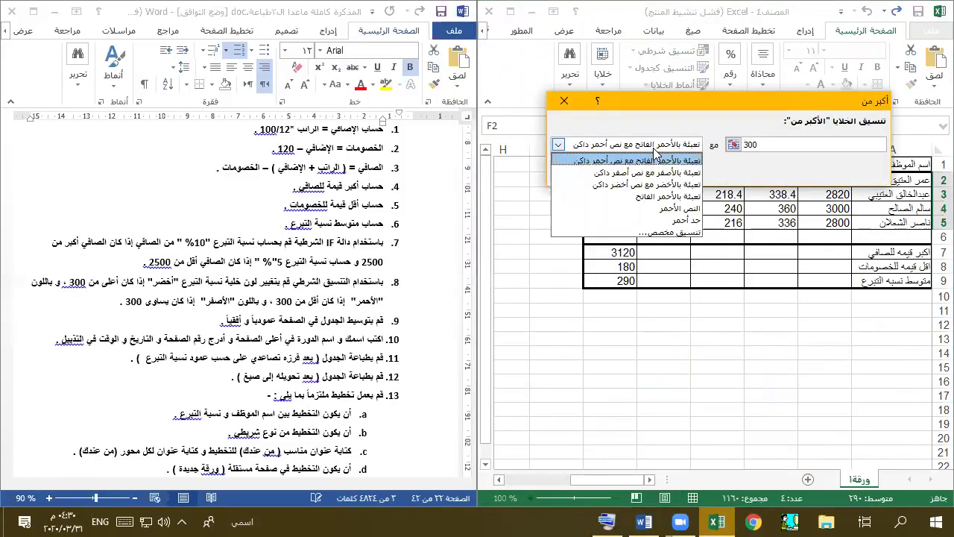
pyautogui.click(685, 233)
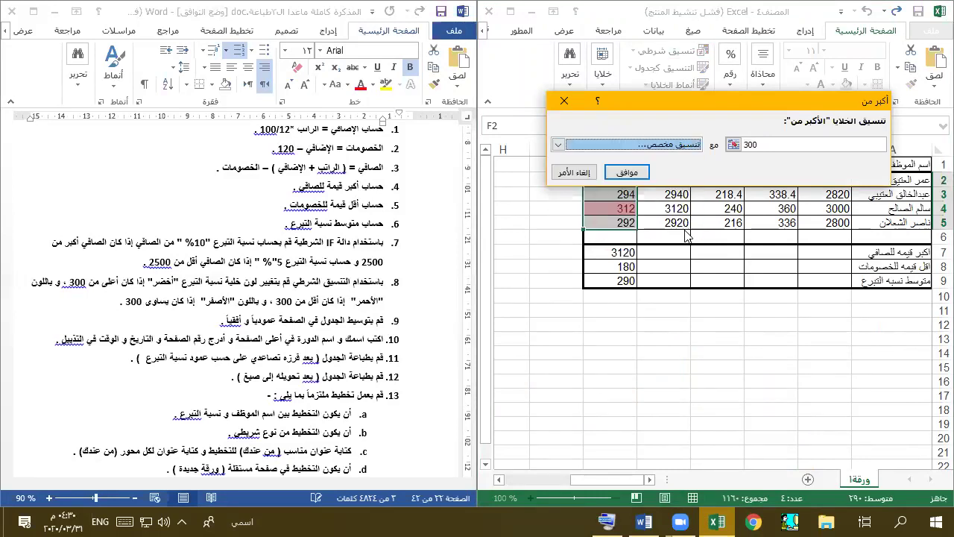
pyautogui.click(821, 181)
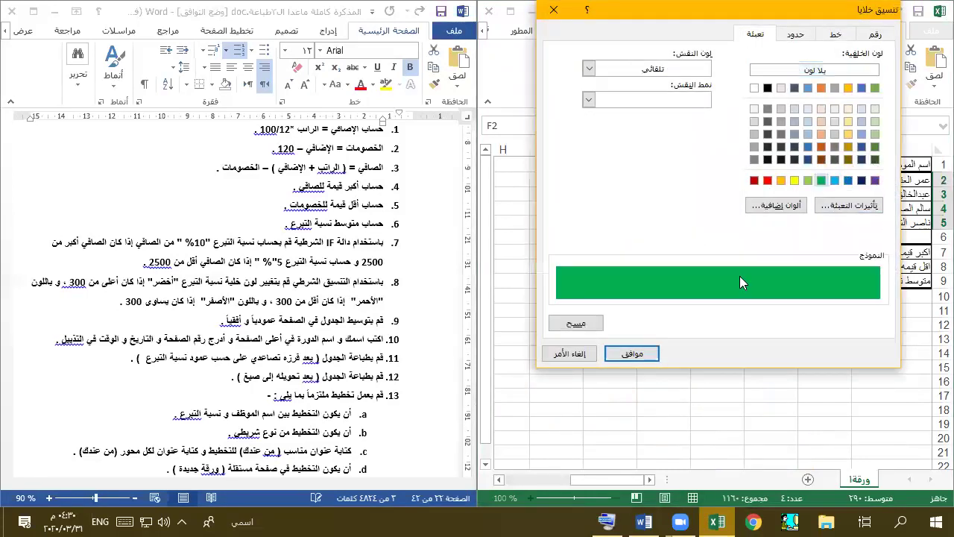
pyautogui.click(633, 353)
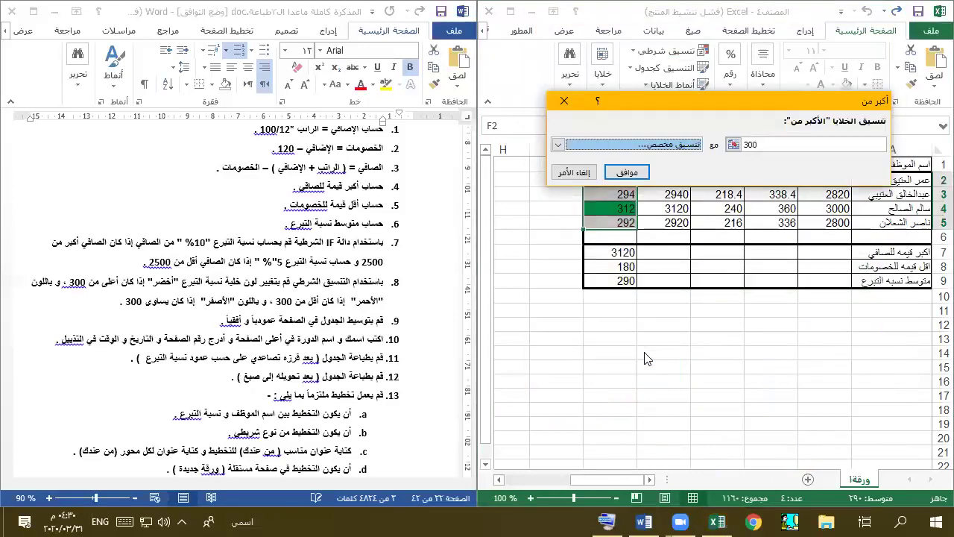
pyautogui.click(627, 173)
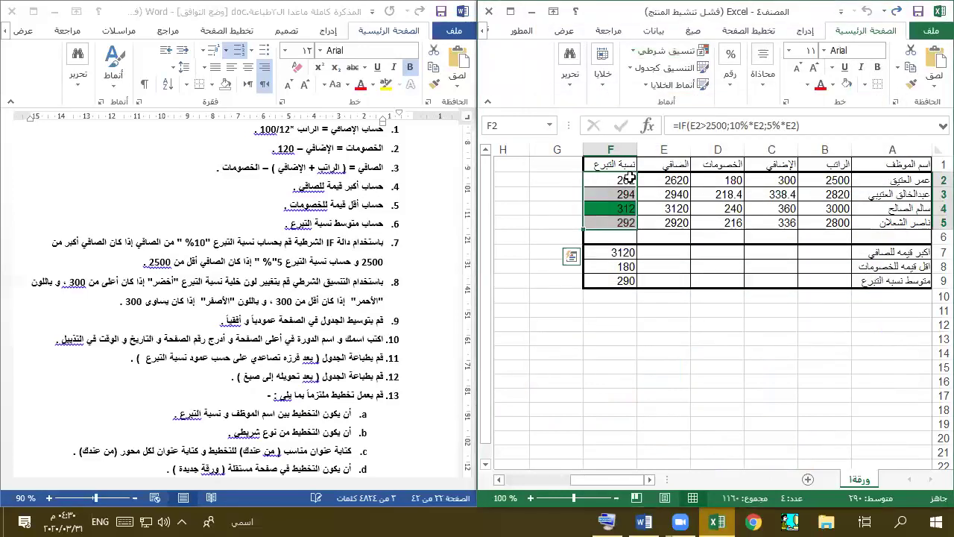
pyautogui.click(667, 50)
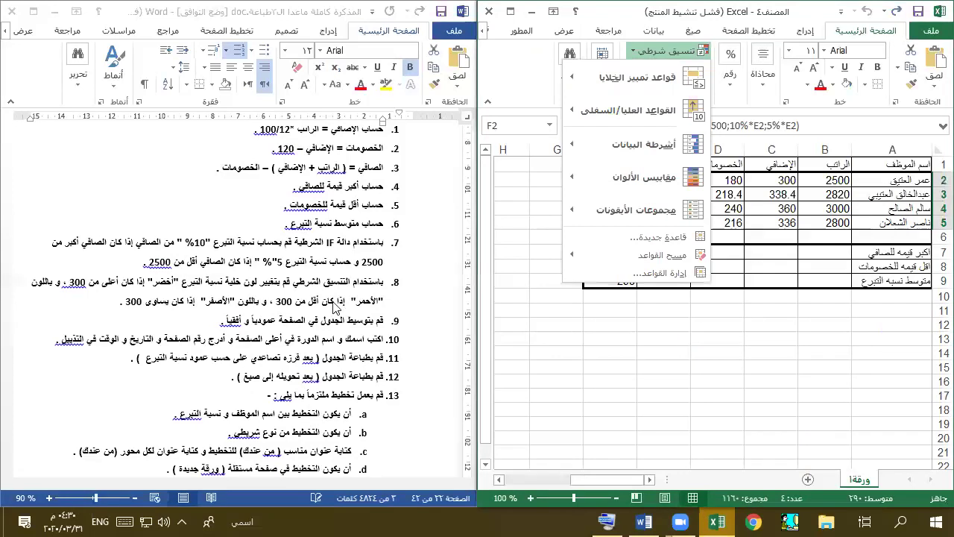
# - Add a Less Than 300 rule with a red custom fill, shading 262, 294 and 292
pyautogui.moveTo(651, 84)
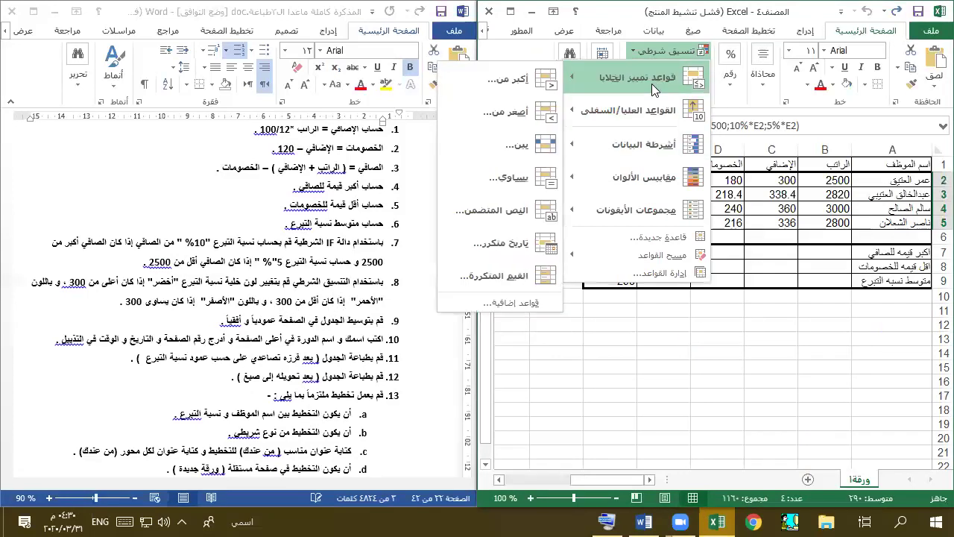
pyautogui.click(487, 111)
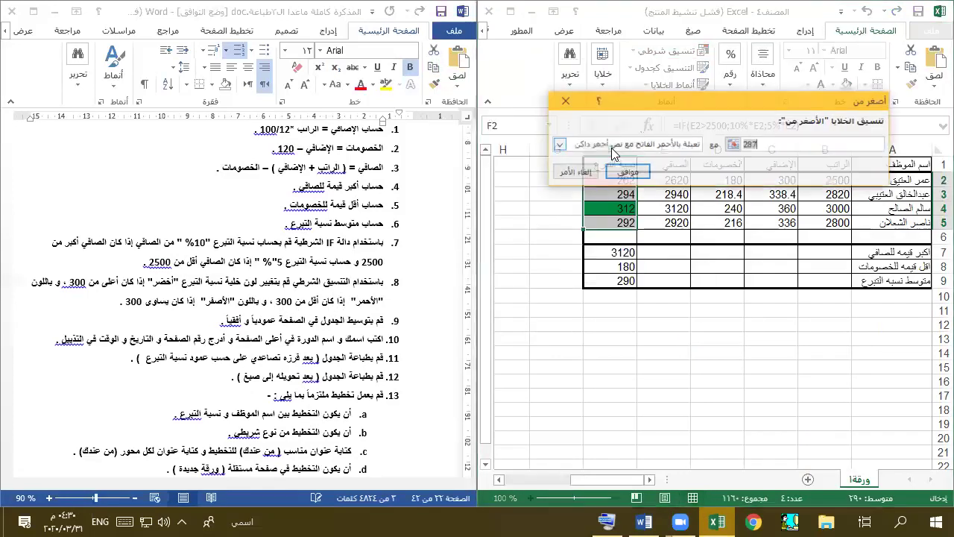
pyautogui.write('300')
pyautogui.click(612, 148)
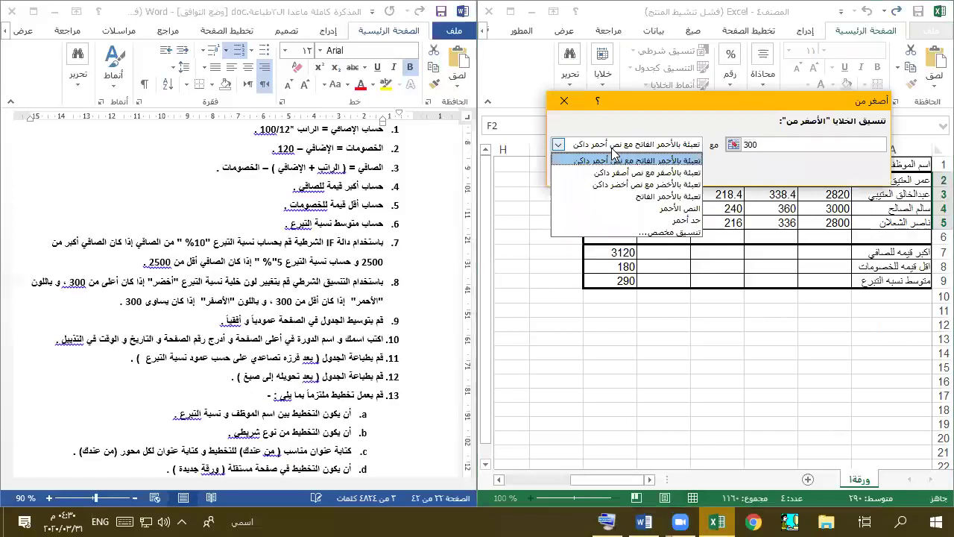
pyautogui.click(644, 228)
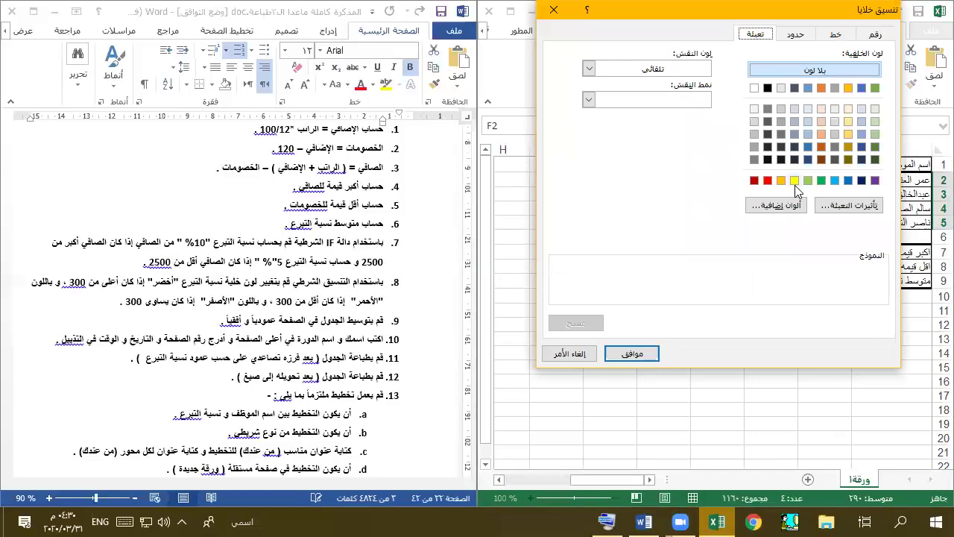
pyautogui.click(767, 179)
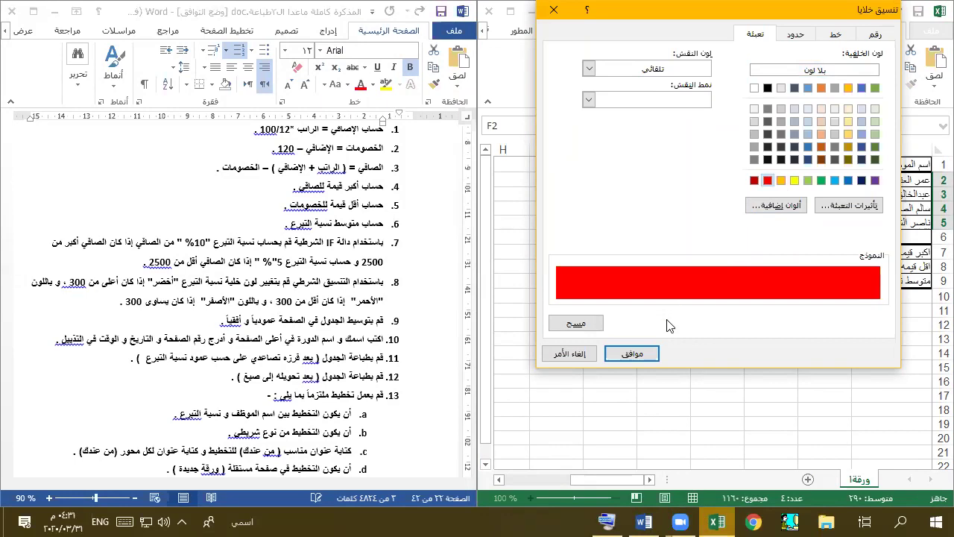
pyautogui.click(632, 353)
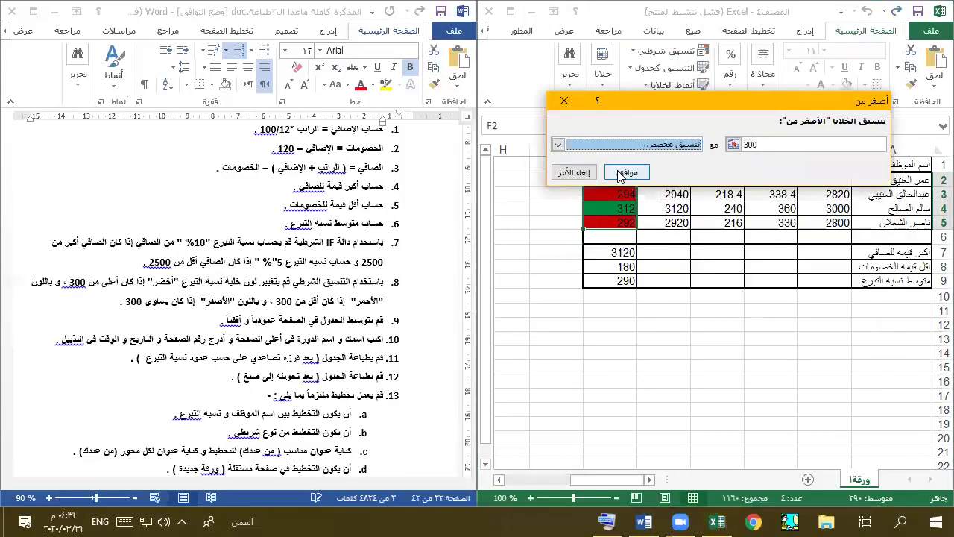
pyautogui.click(619, 172)
# - Start an Equal To 300 highlighting rule and open its format list
pyautogui.click(646, 54)
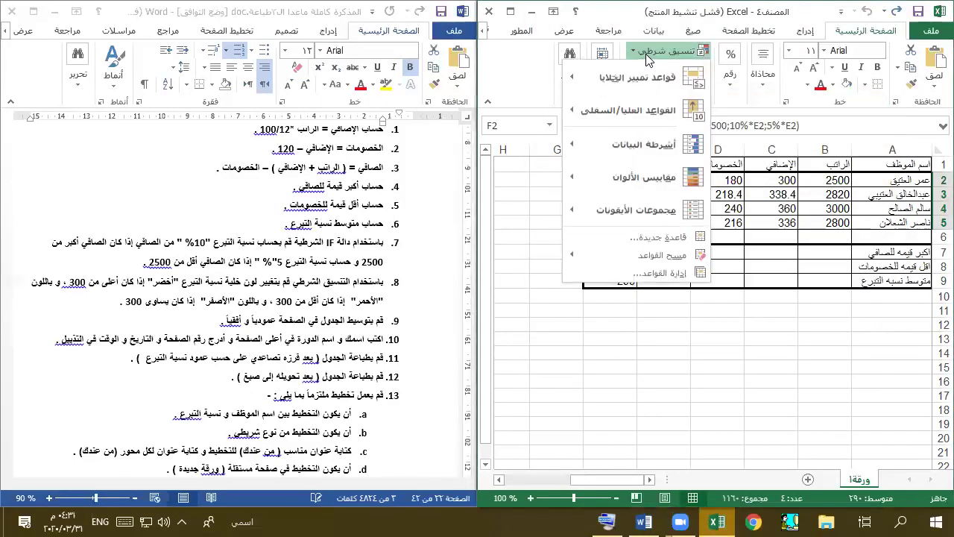
pyautogui.moveTo(648, 78)
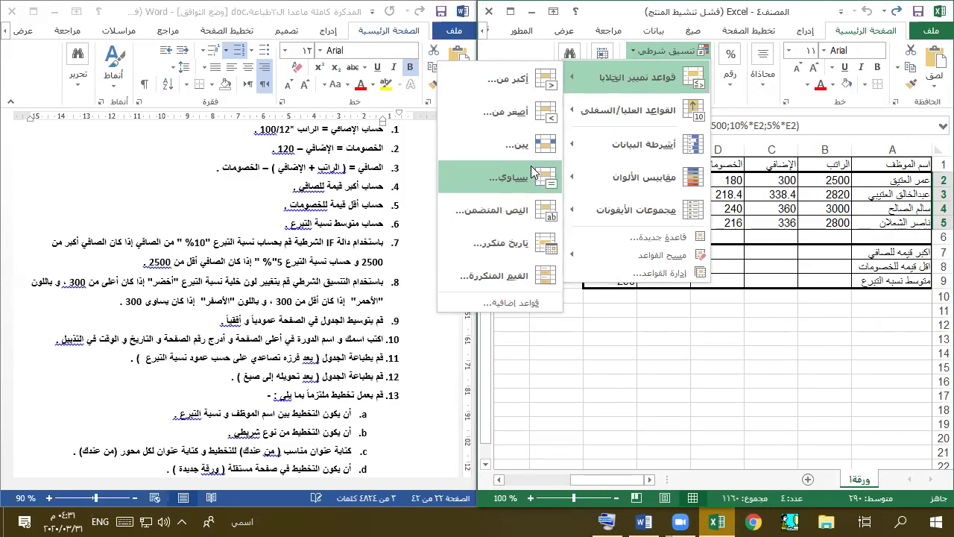
pyautogui.click(530, 173)
pyautogui.write('300')
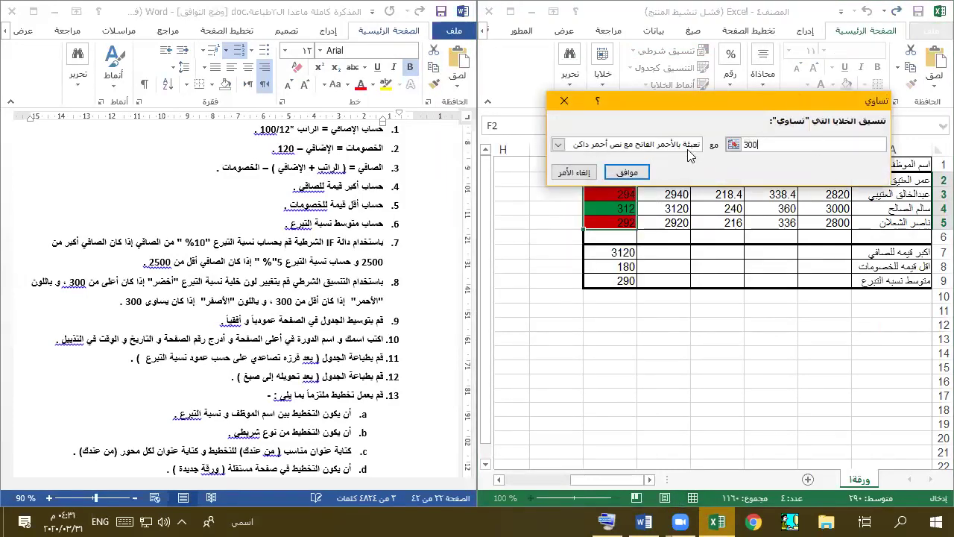
pyautogui.click(687, 147)
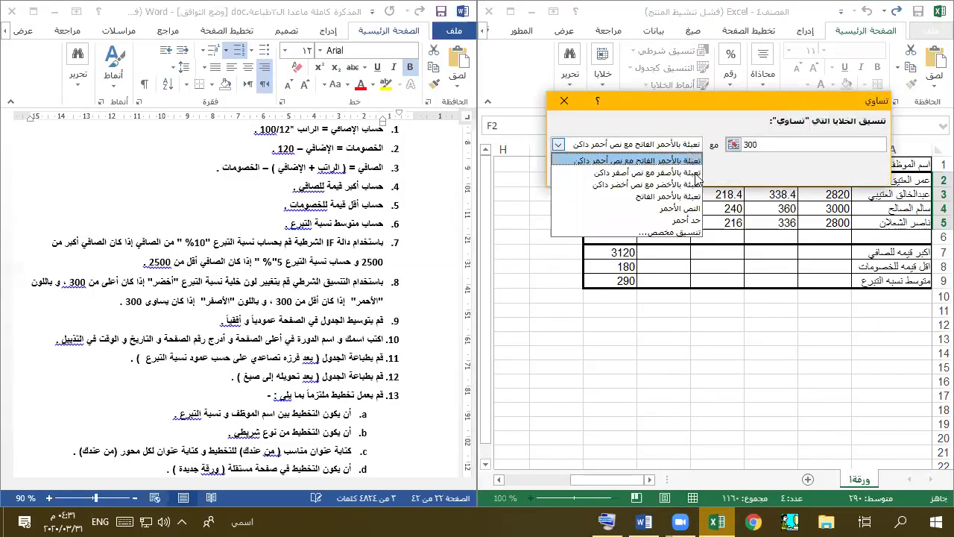
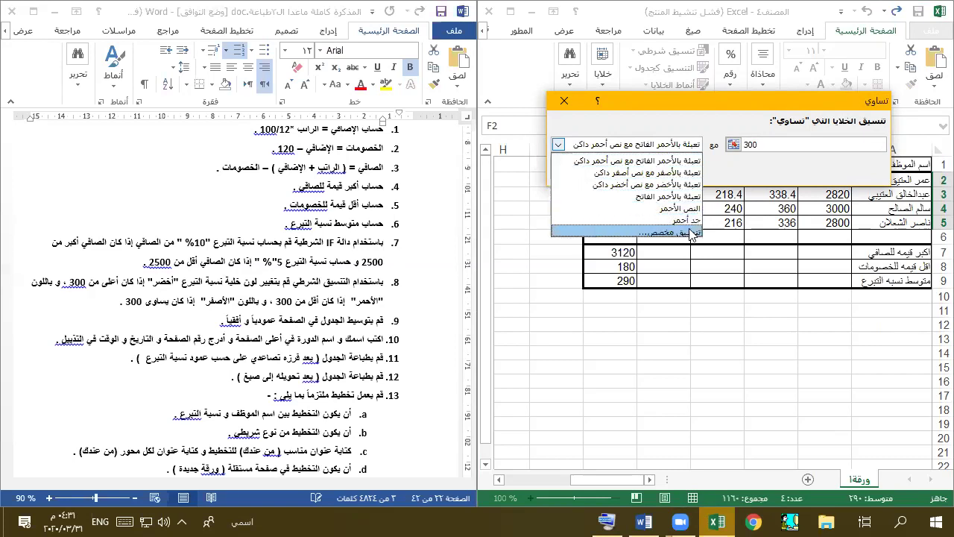
# - Give the equal-to-300 donation rule a custom yellow fill and apply it
pyautogui.click(671, 231)
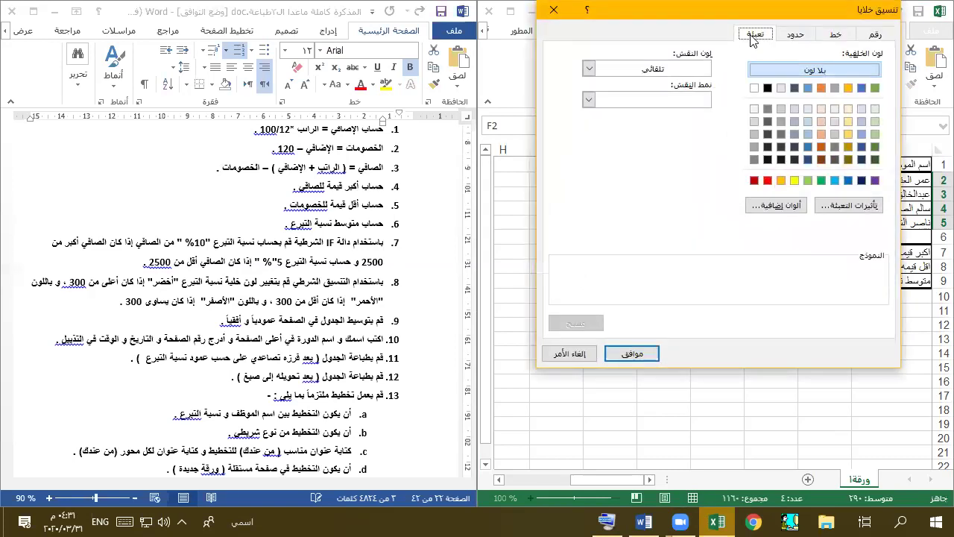
pyautogui.click(794, 180)
pyautogui.click(632, 353)
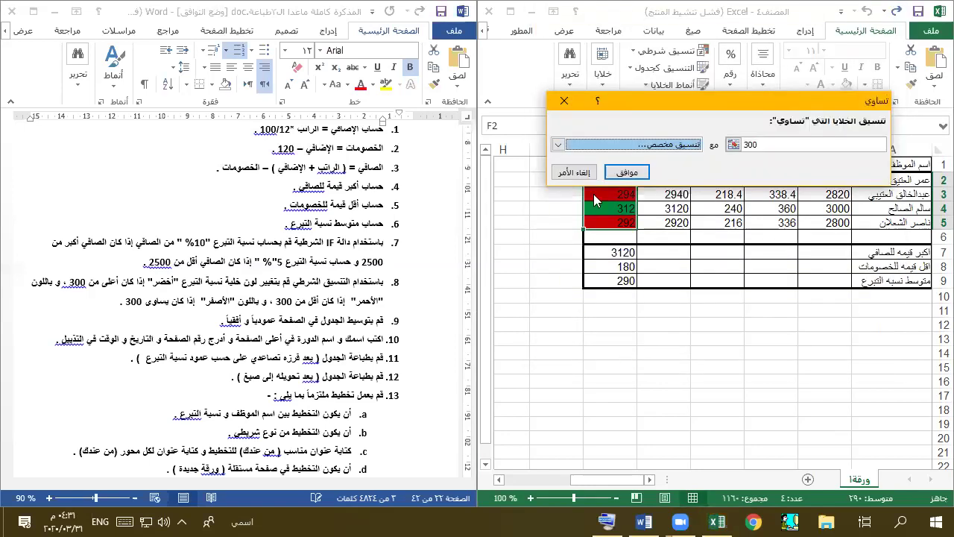
pyautogui.click(626, 172)
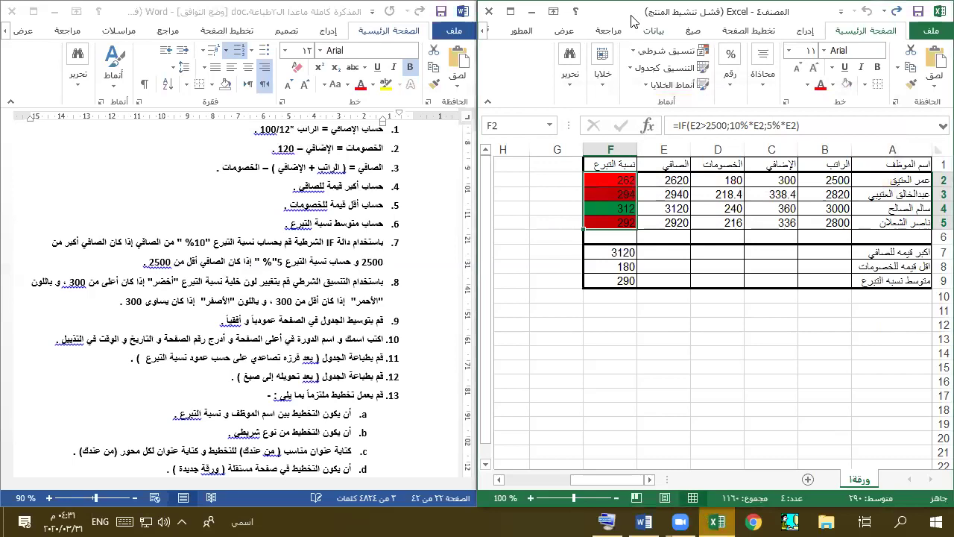
pyautogui.doubleClick(631, 19)
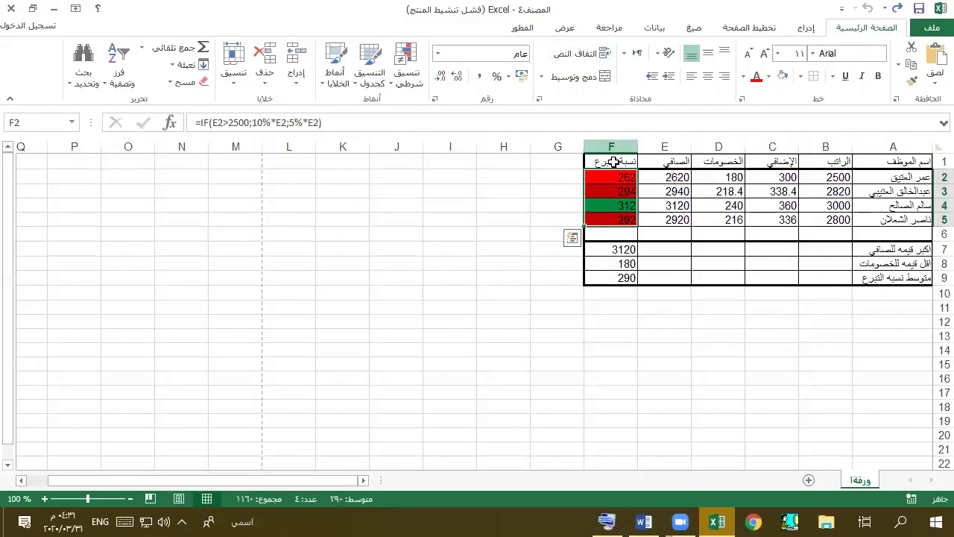
pyautogui.click(613, 179)
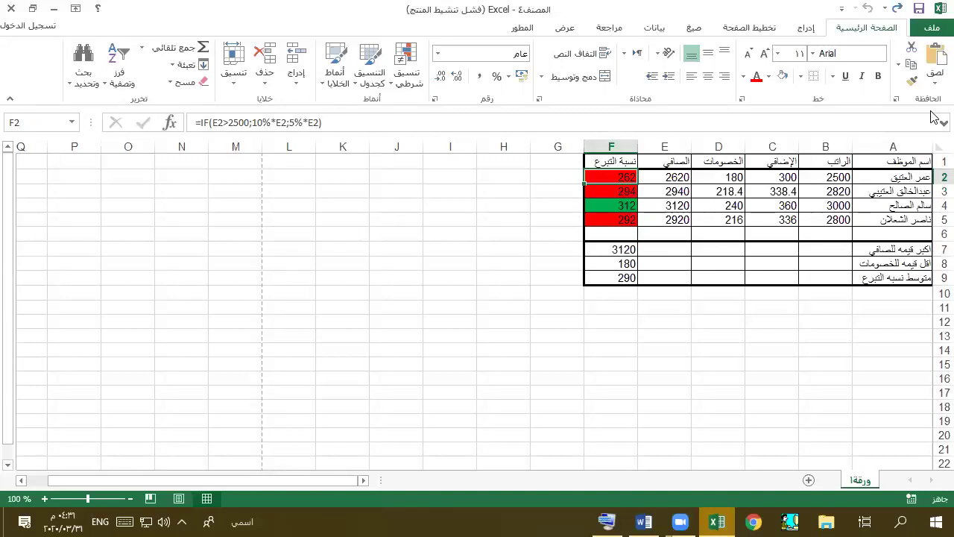
pyautogui.write('300')
pyautogui.press('Return')
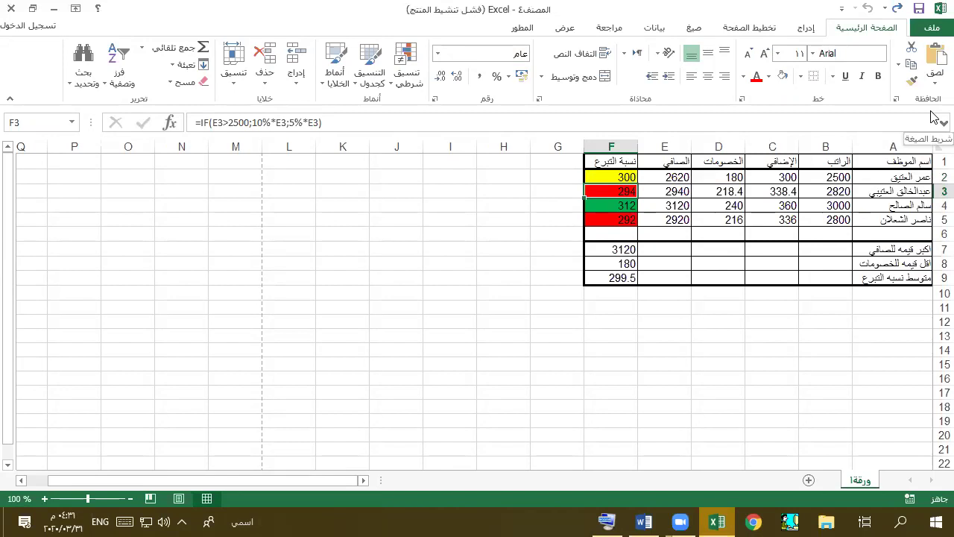
pyautogui.hotkey('ctrl', 'z')
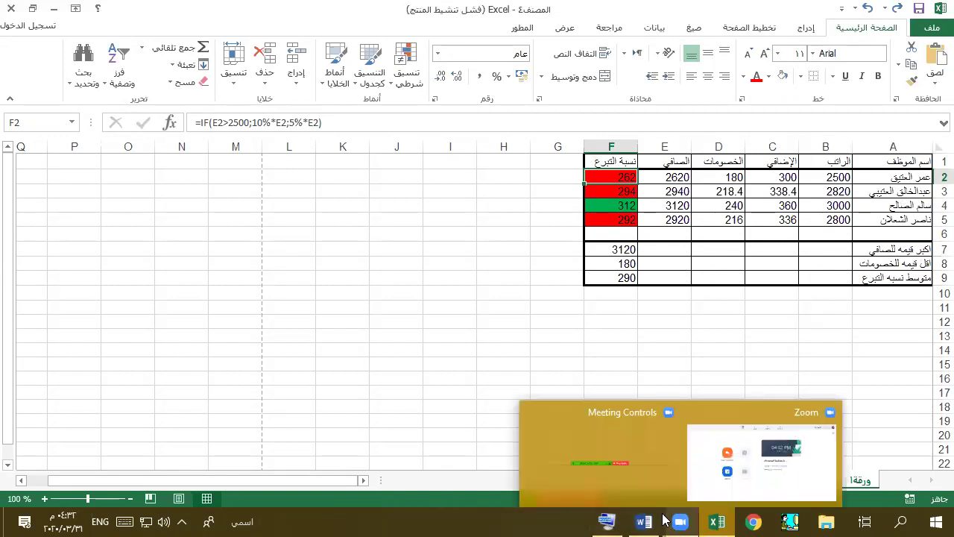
pyautogui.click(643, 521)
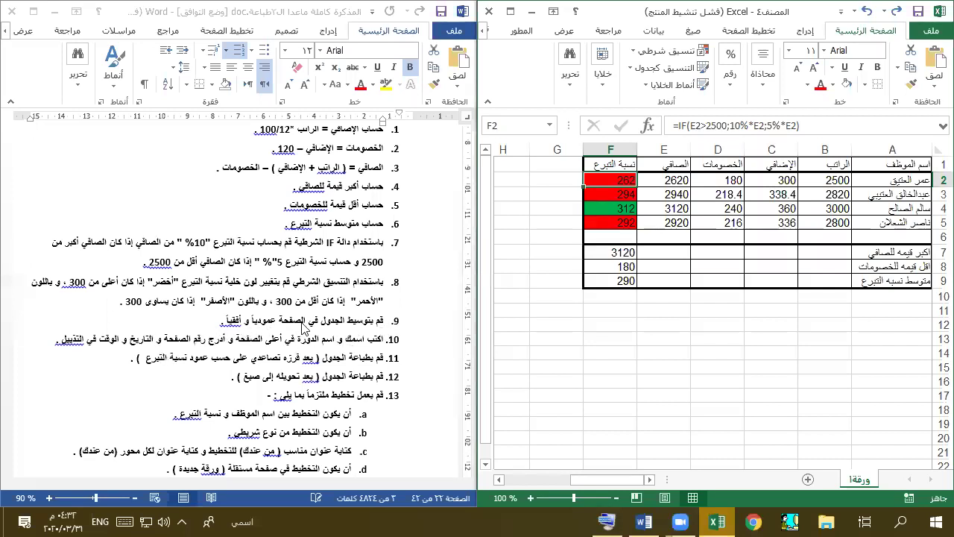
pyautogui.click(359, 348)
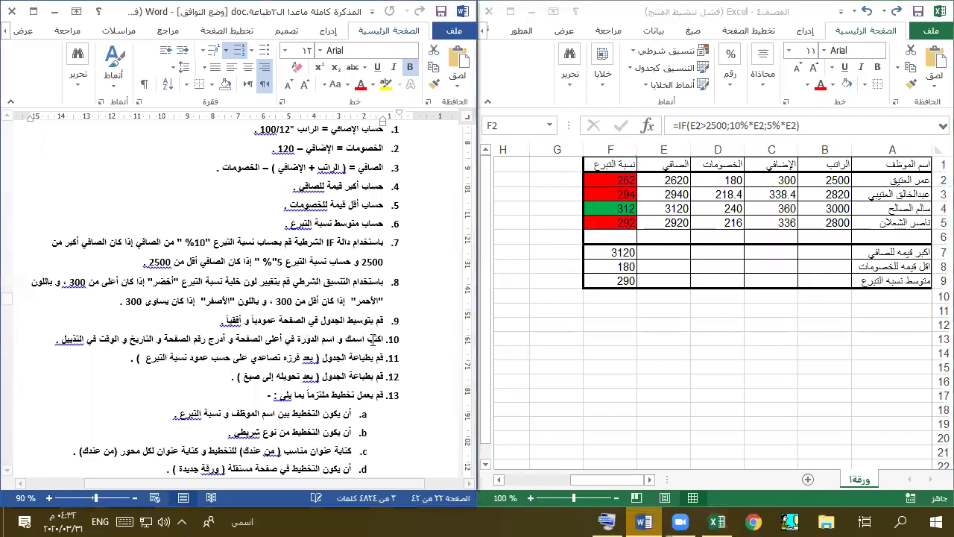
pyautogui.doubleClick(353, 341)
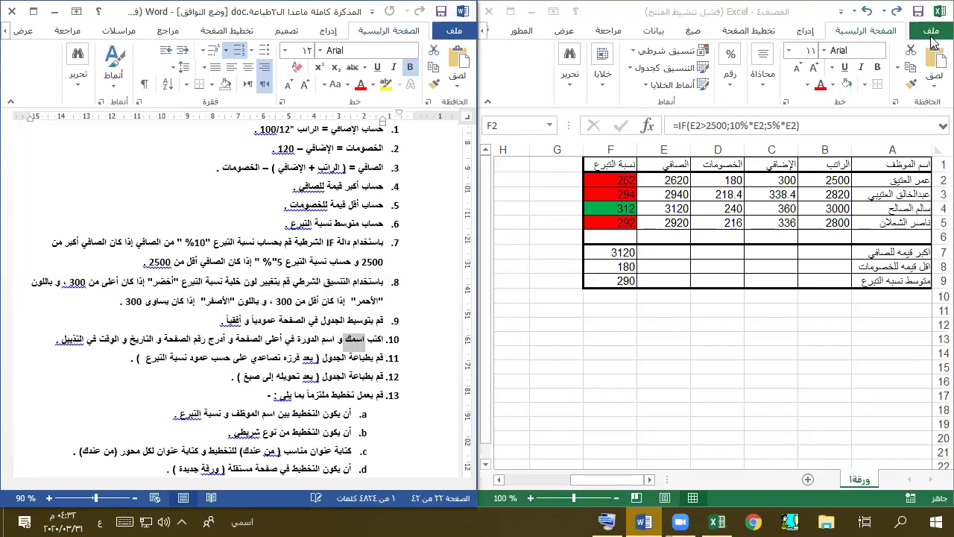
# - Set the printed page to portrait orientation in Page Setup
pyautogui.click(932, 44)
pyautogui.click(931, 31)
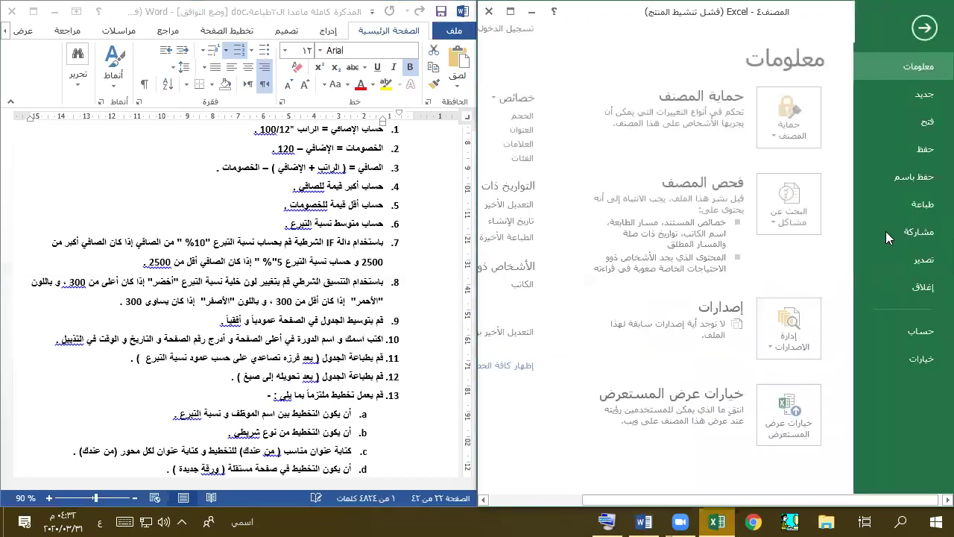
pyautogui.click(924, 204)
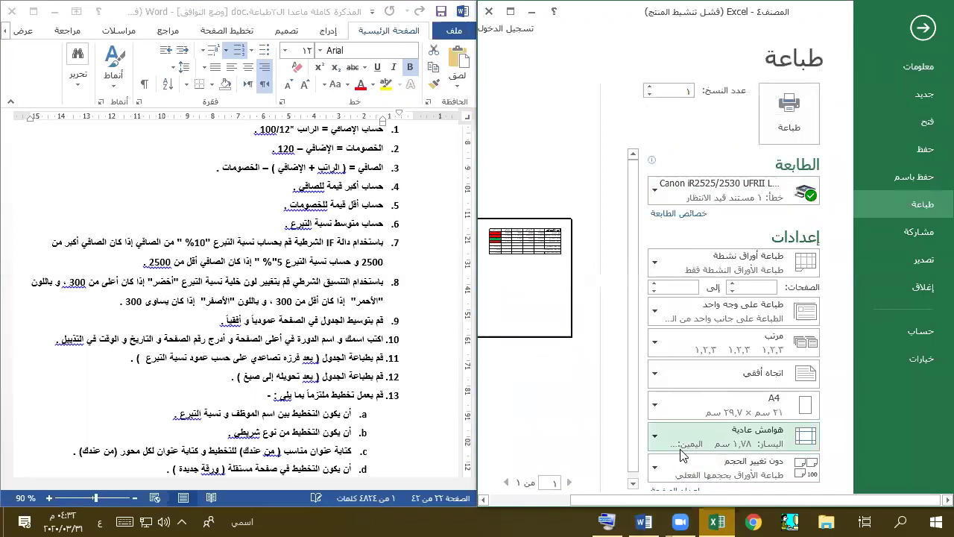
pyautogui.scroll(-1, 676, 470)
pyautogui.click(675, 484)
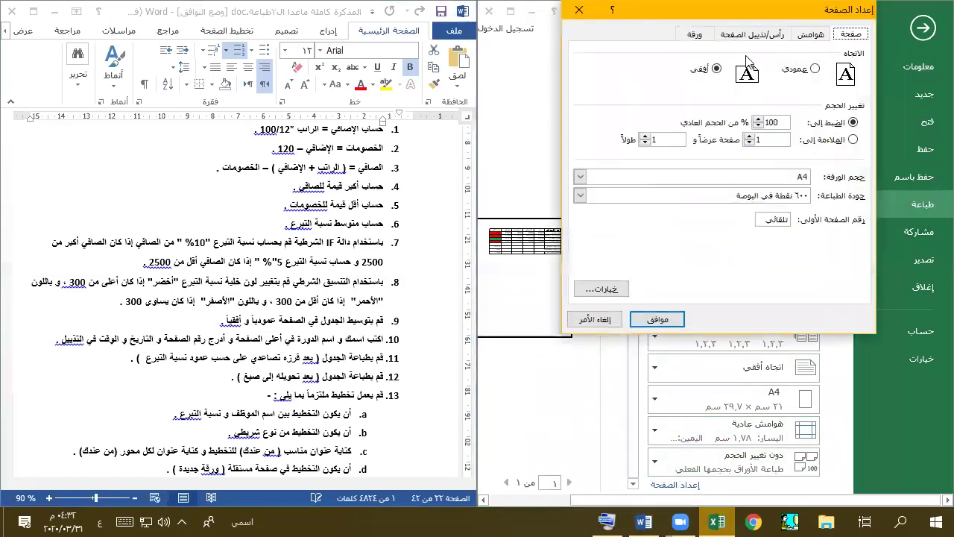
pyautogui.click(795, 71)
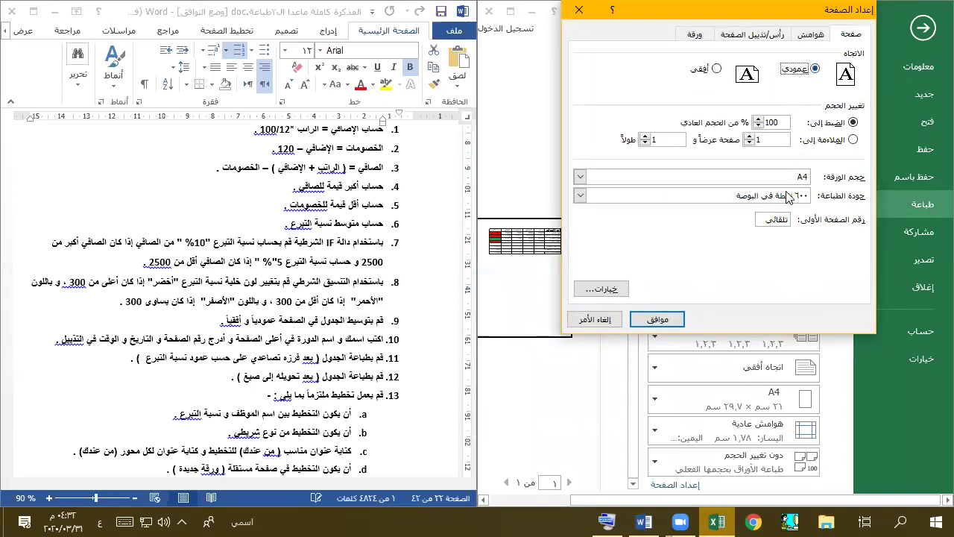
pyautogui.click(657, 319)
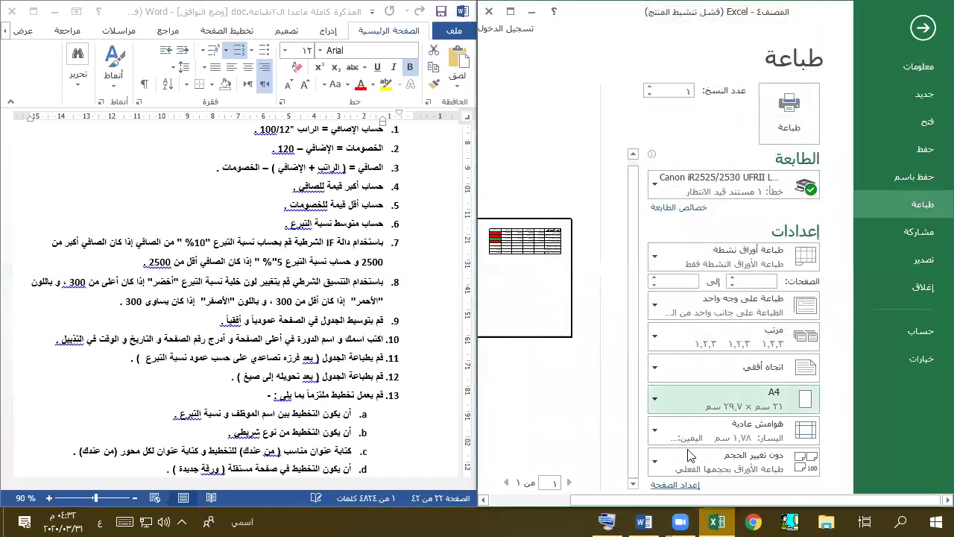
# - Centre the table on the page both horizontally and vertically
pyautogui.click(674, 484)
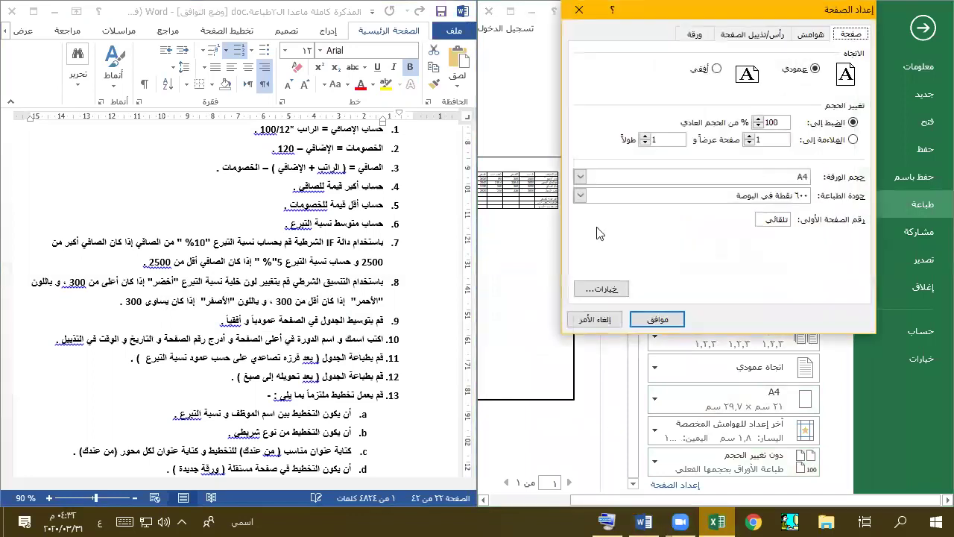
pyautogui.click(809, 34)
pyautogui.click(852, 242)
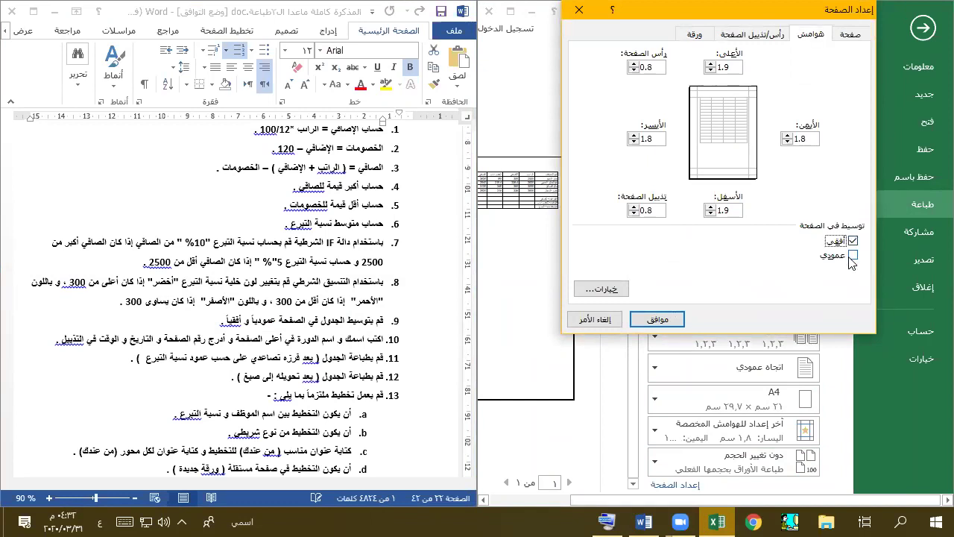
pyautogui.click(852, 254)
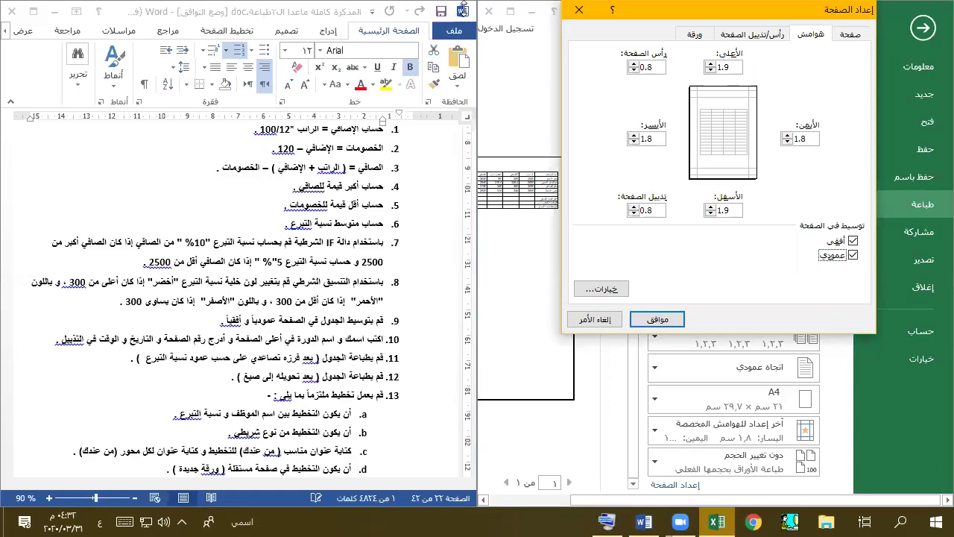
pyautogui.click(750, 33)
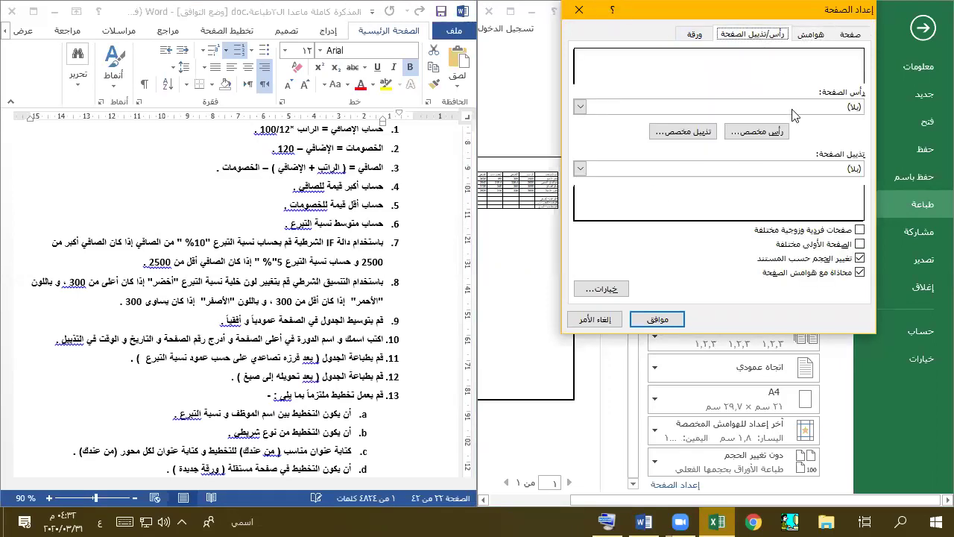
# - Add a custom header with the author's name on the left and 'ادخال بيانات' centred
pyautogui.click(747, 131)
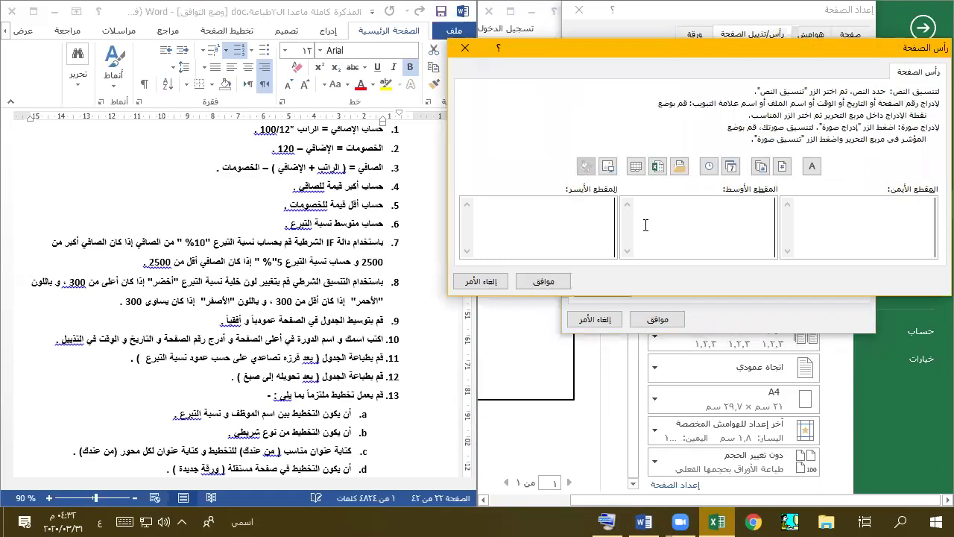
pyautogui.click(646, 225)
pyautogui.write('ادخال بيانات')
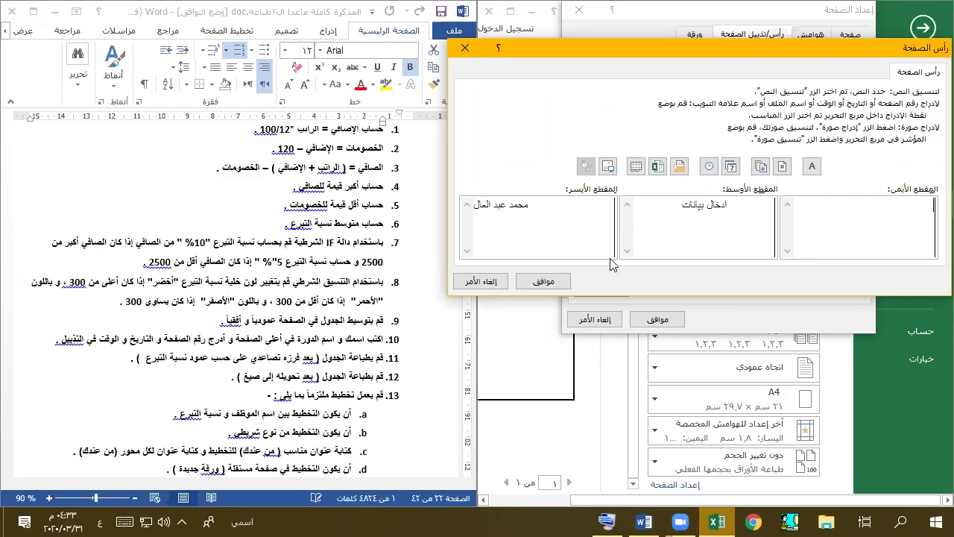
pyautogui.click(544, 281)
# - Add a custom footer with time left, date centre and page number right
pyautogui.click(683, 134)
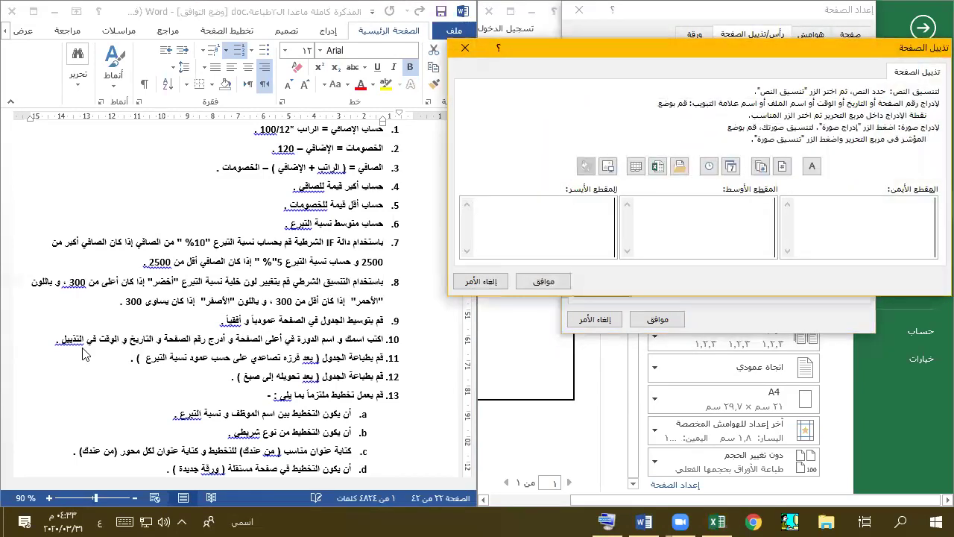
pyautogui.click(709, 166)
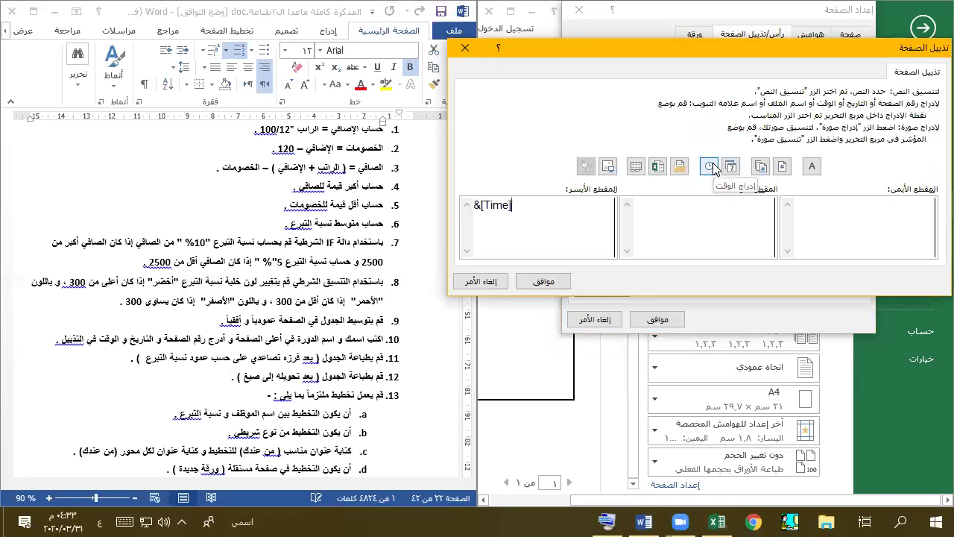
pyautogui.click(731, 167)
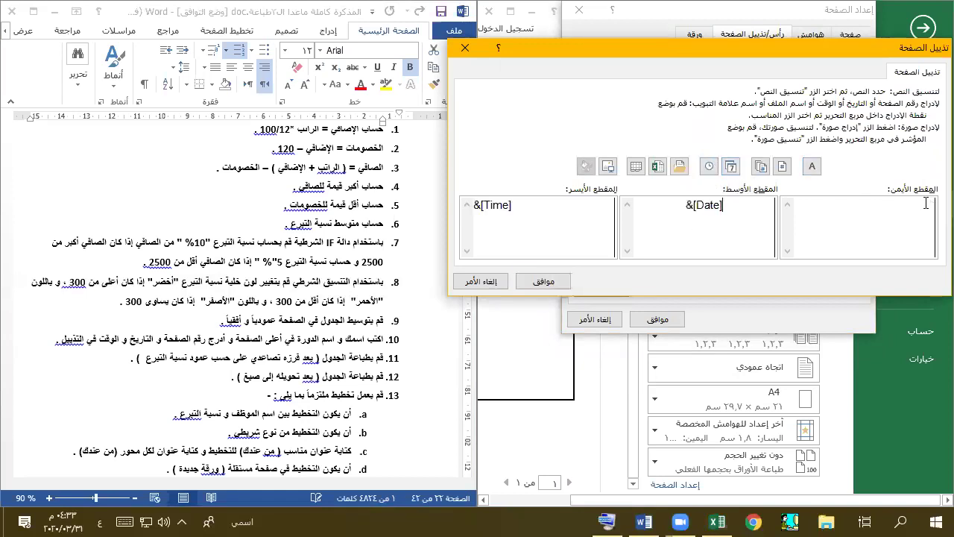
pyautogui.click(781, 166)
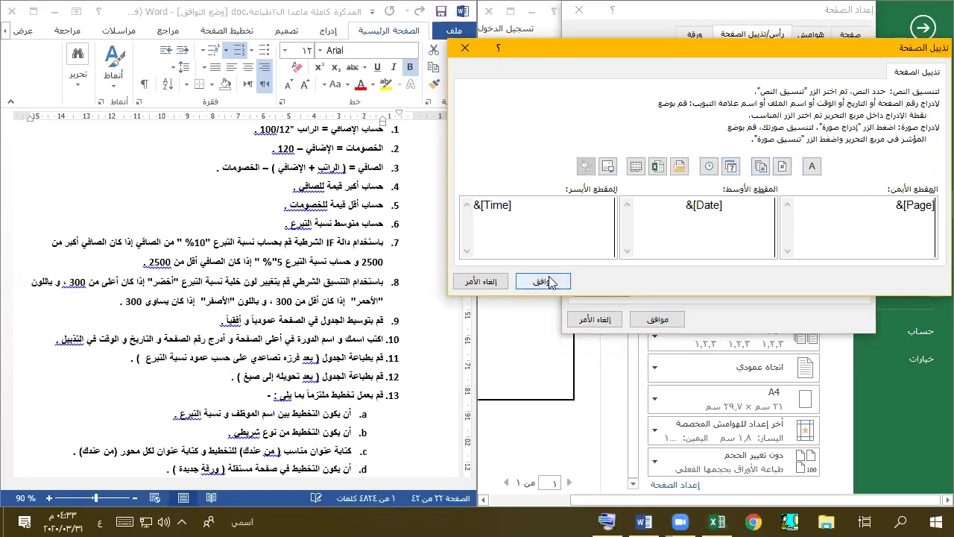
pyautogui.click(543, 282)
pyautogui.click(658, 320)
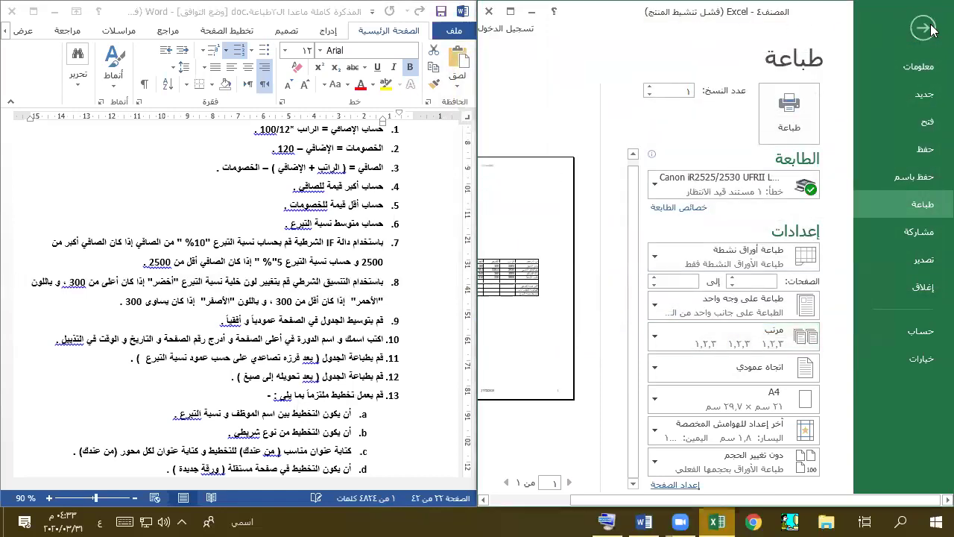
# - Check the print preview, exit it, and snap Excel back beside the Word document
pyautogui.click(511, 11)
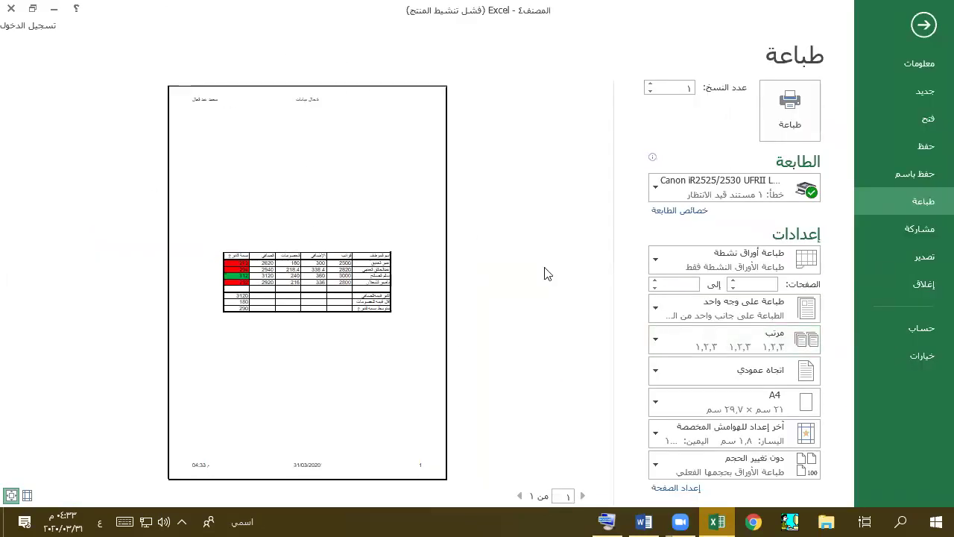
pyautogui.click(923, 25)
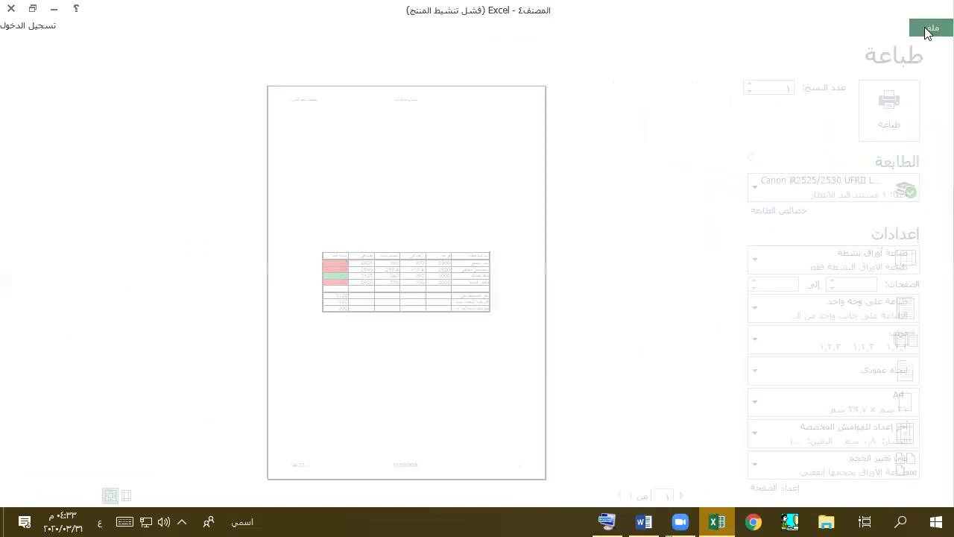
pyautogui.press('super+Right')
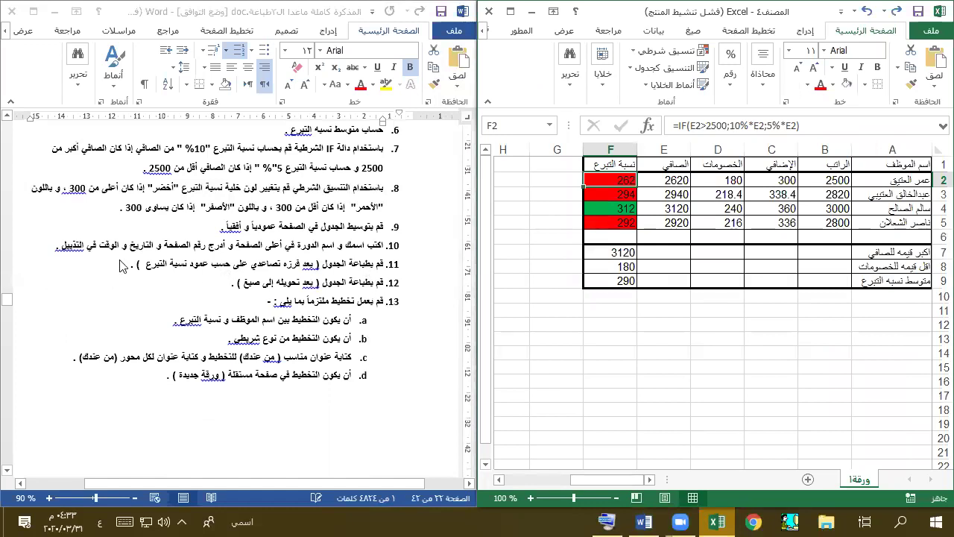
# - Sort donations F2:F5 smallest to largest, expanding the sort to the whole employee rows
pyautogui.click(609, 195)
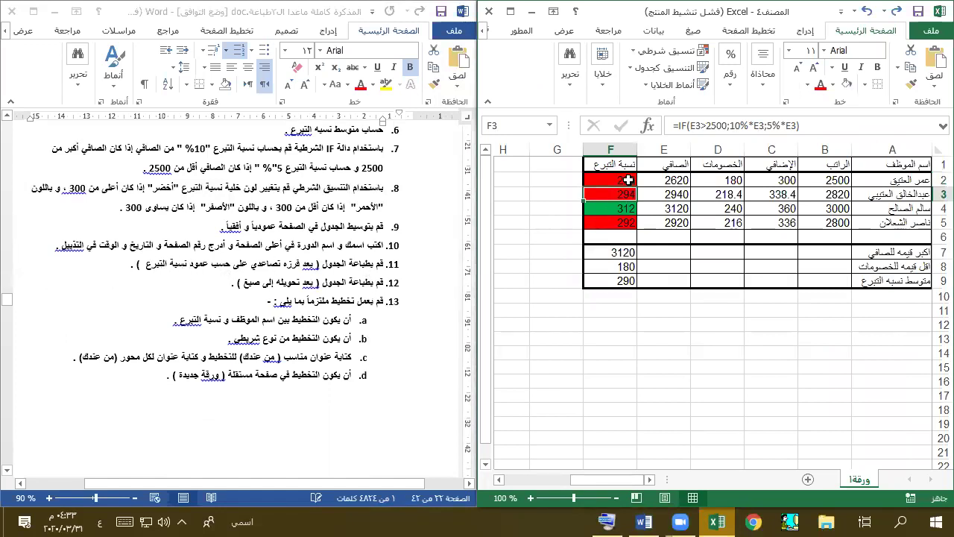
pyautogui.doubleClick(702, 13)
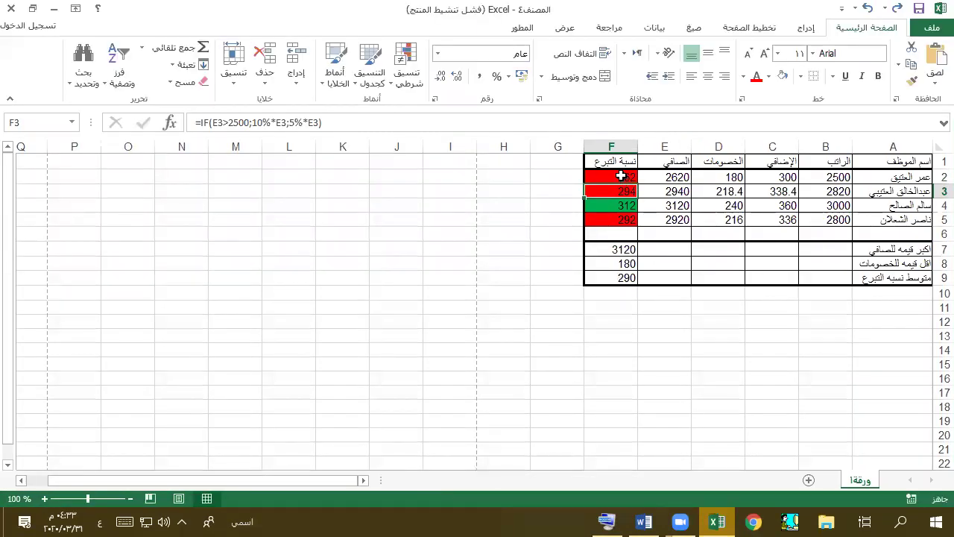
pyautogui.moveTo(623, 178); pyautogui.dragTo(608, 218)
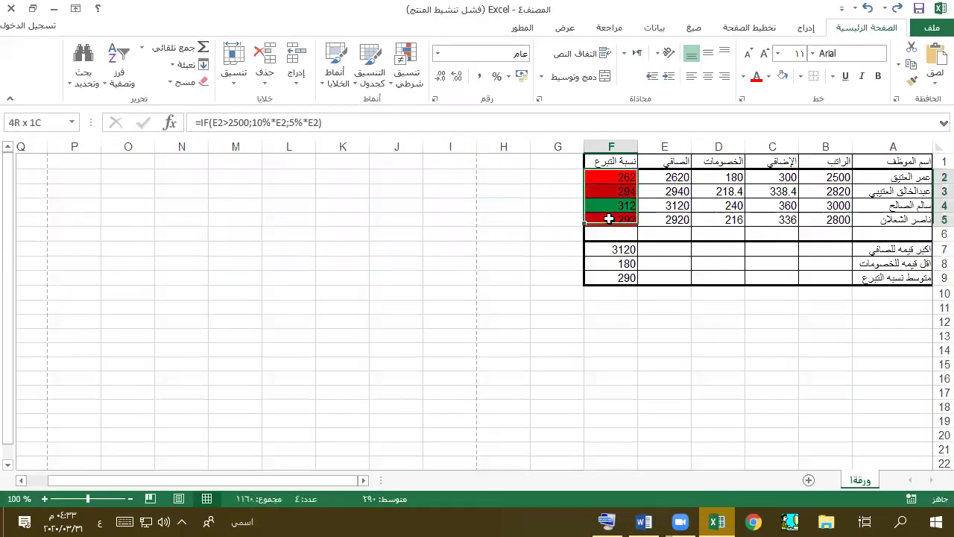
pyautogui.hotkey('ctrl', 'q')
pyautogui.click(117, 66)
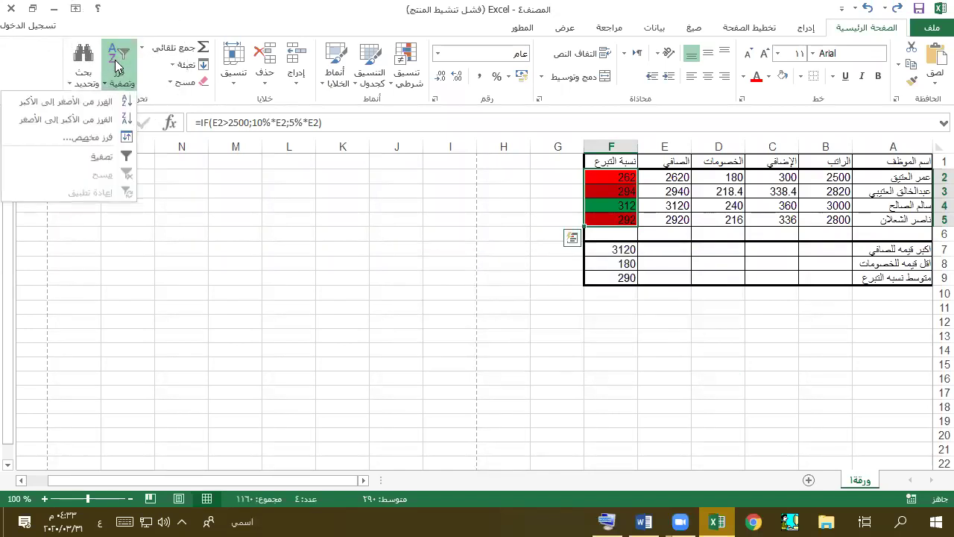
pyautogui.press('Escape')
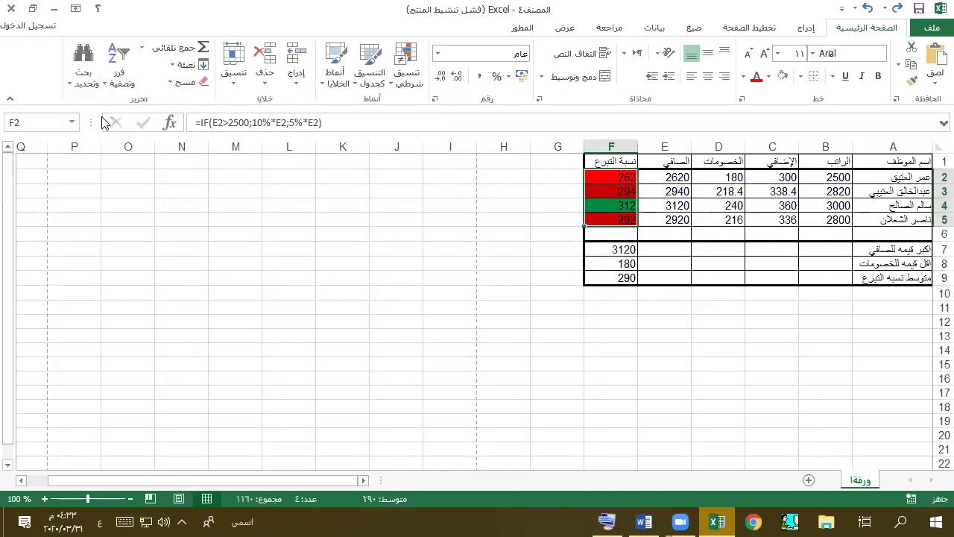
pyautogui.hotkey('alt', 'Tab')
pyautogui.hotkey('alt', 'Tab')
pyautogui.click(122, 67)
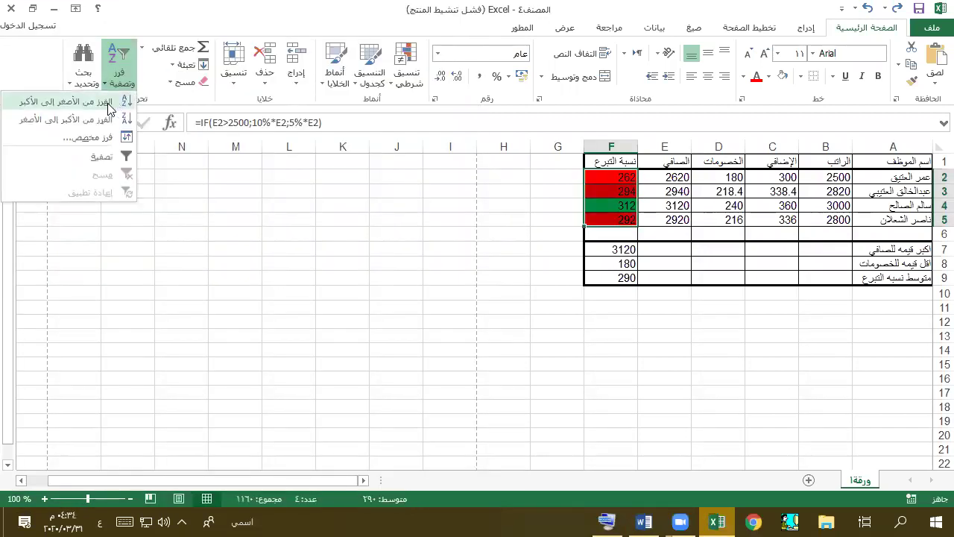
pyautogui.click(108, 108)
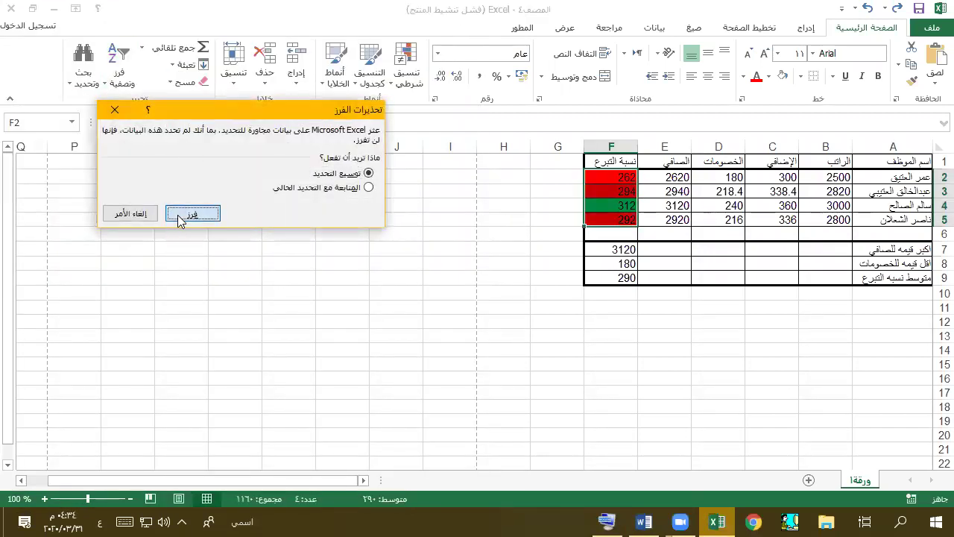
pyautogui.click(181, 216)
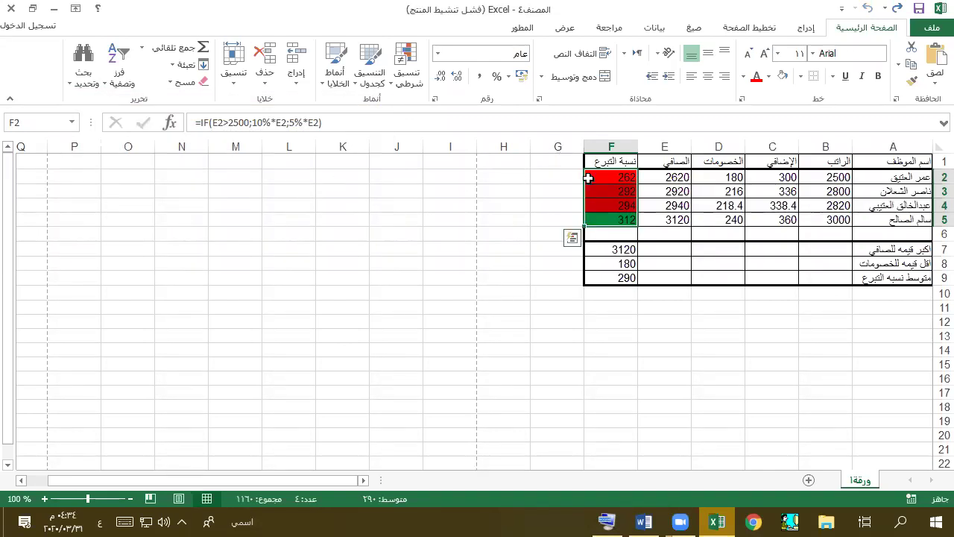
# - Show the sheet's formulas with Ctrl+` from the on-screen keyboard
pyautogui.click(646, 234)
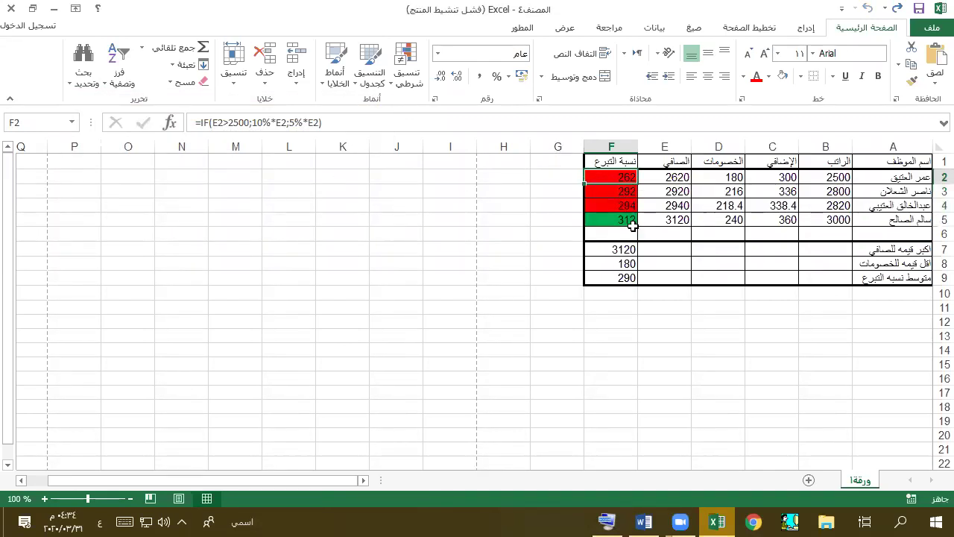
pyautogui.hotkey('alt', 'Tab')
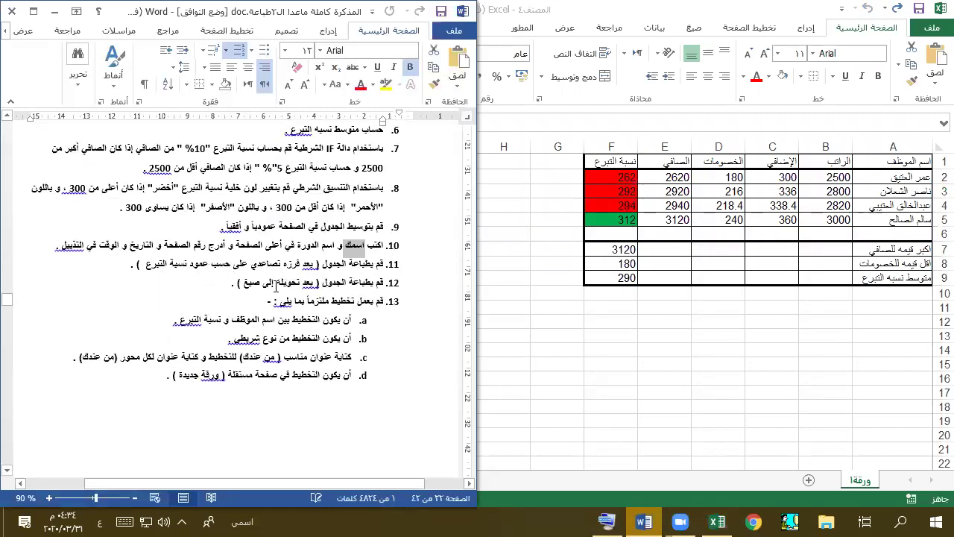
pyautogui.click(644, 521)
pyautogui.click(608, 521)
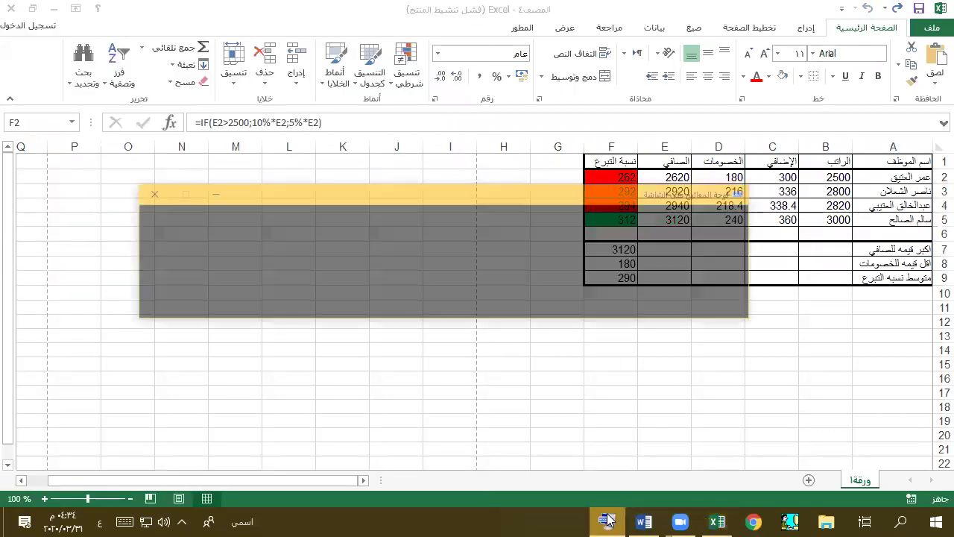
pyautogui.moveTo(530, 161); pyautogui.dragTo(560, 310)
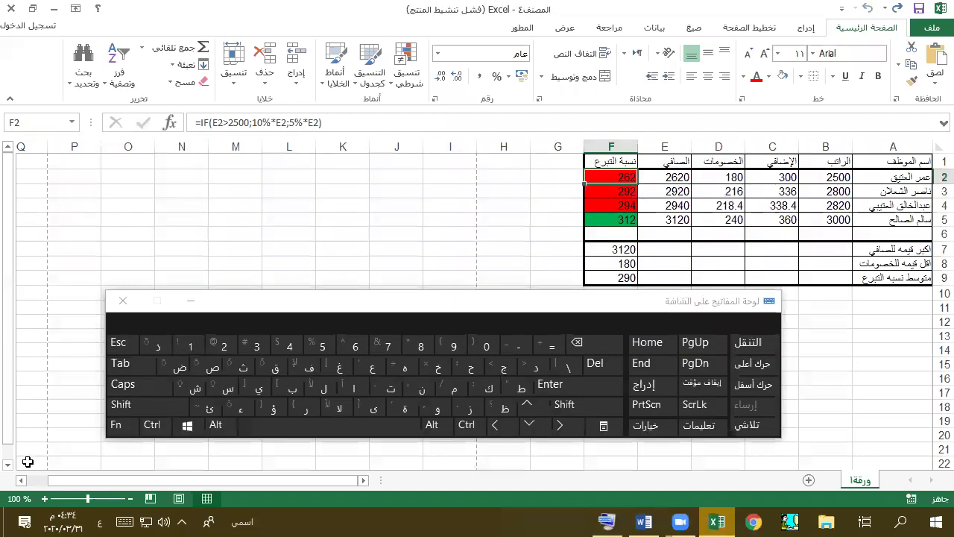
pyautogui.click(155, 425)
pyautogui.click(155, 343)
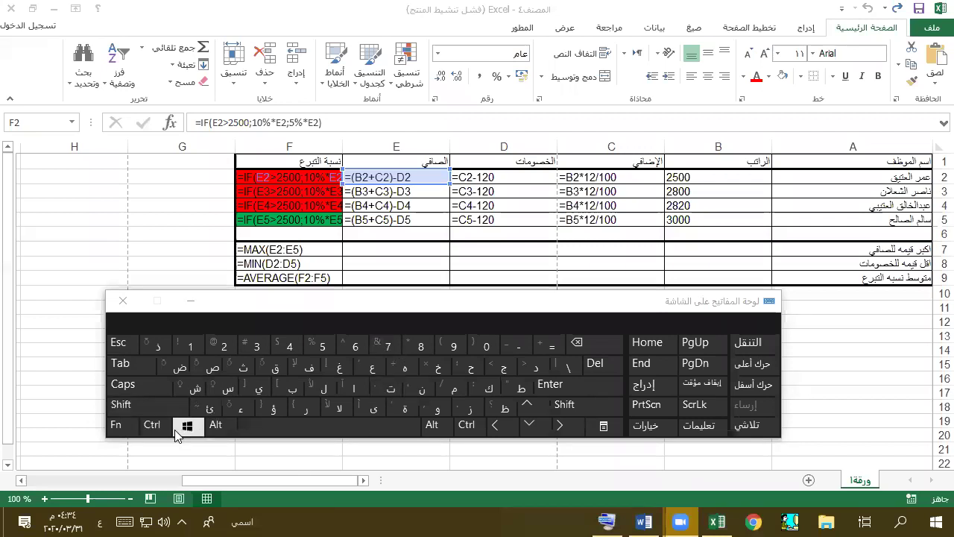
# - Switch back to computed values and return to the Word task list
pyautogui.click(152, 425)
pyautogui.click(165, 344)
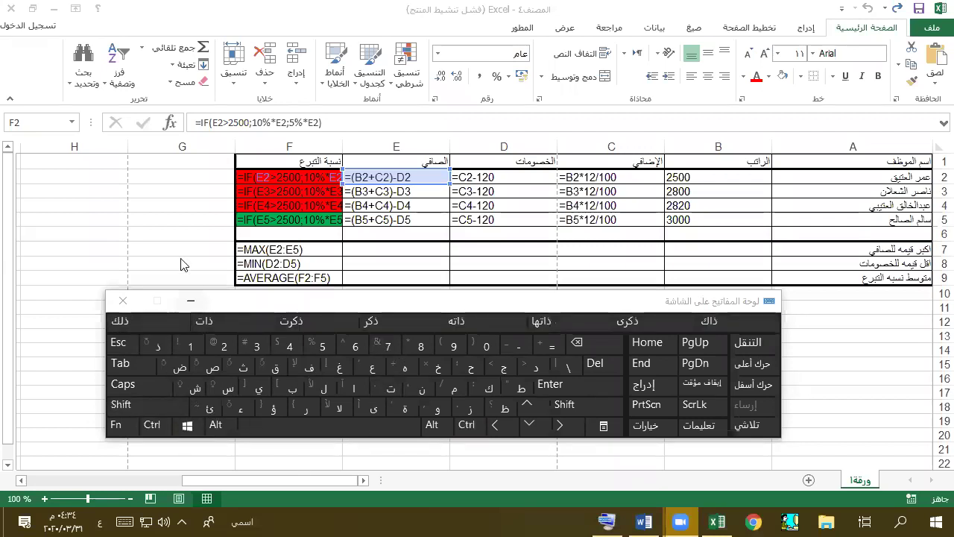
pyautogui.click(153, 426)
pyautogui.click(159, 344)
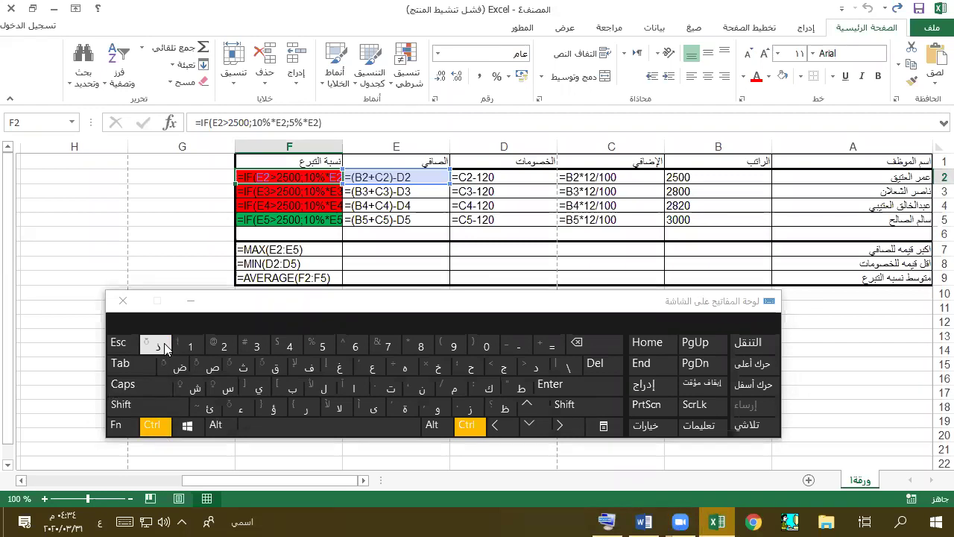
pyautogui.click(192, 301)
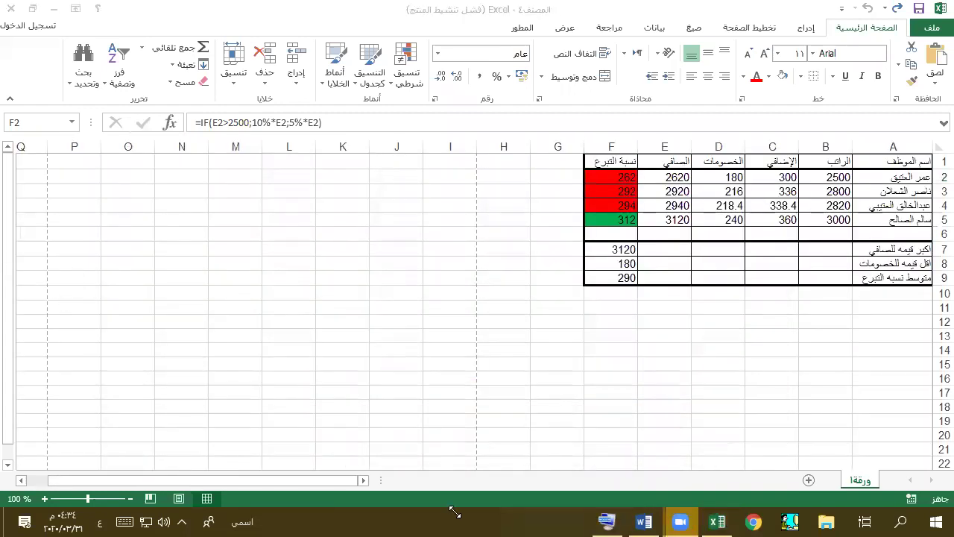
pyautogui.hotkey('alt', 'Tab')
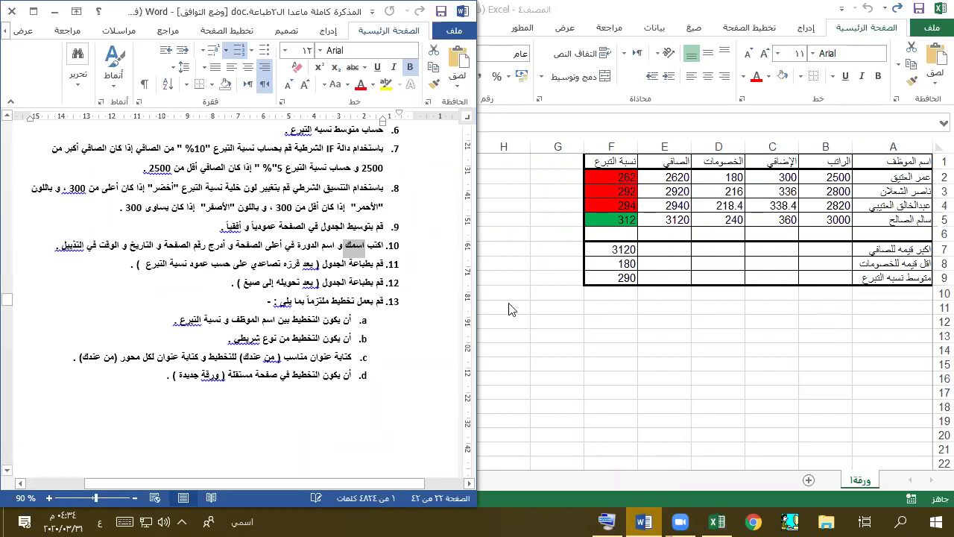
# - Insert a 3-D clustered bar chart of the donation values F2:F5
pyautogui.click(753, 39)
pyautogui.moveTo(900, 179); pyautogui.dragTo(896, 220)
pyautogui.moveTo(616, 179); pyautogui.dragTo(623, 226)
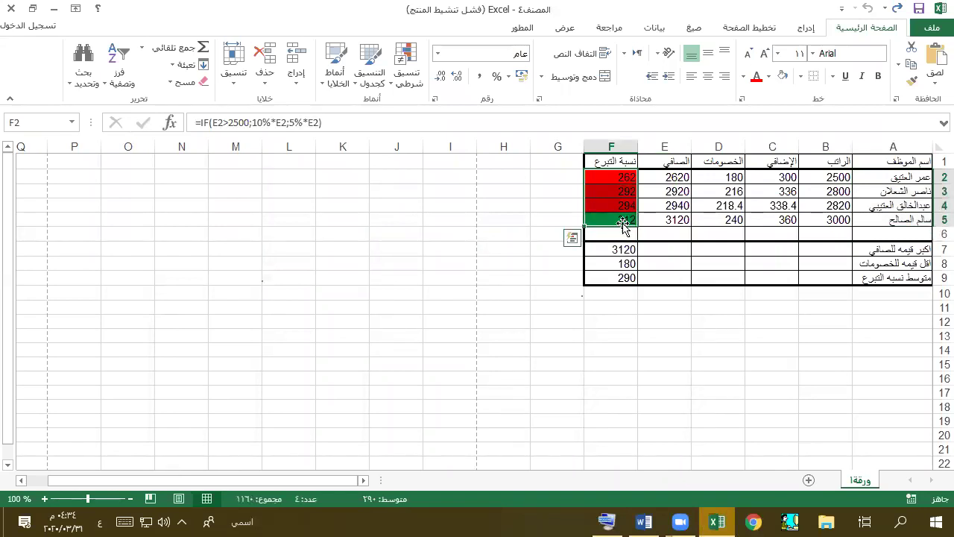
pyautogui.click(766, 30)
pyautogui.click(807, 30)
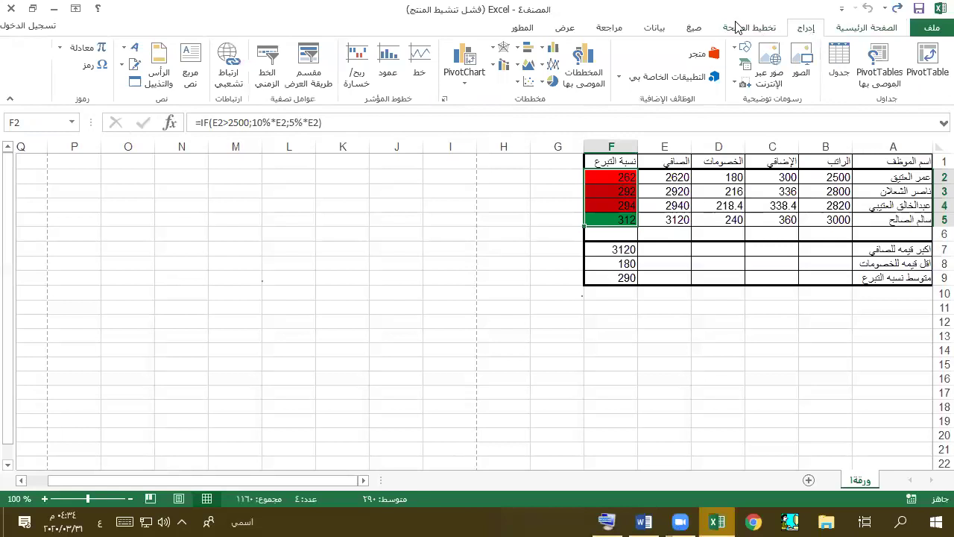
pyautogui.click(520, 52)
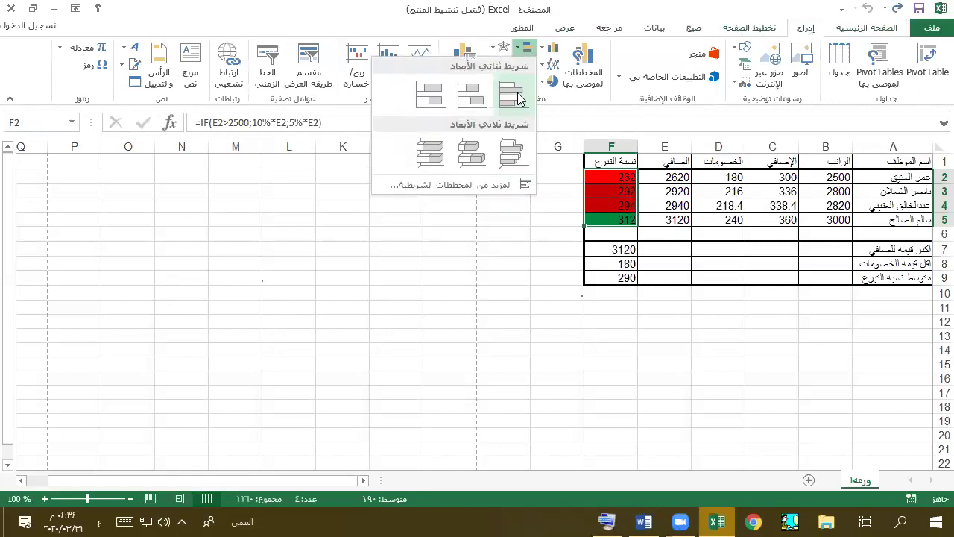
pyautogui.click(518, 165)
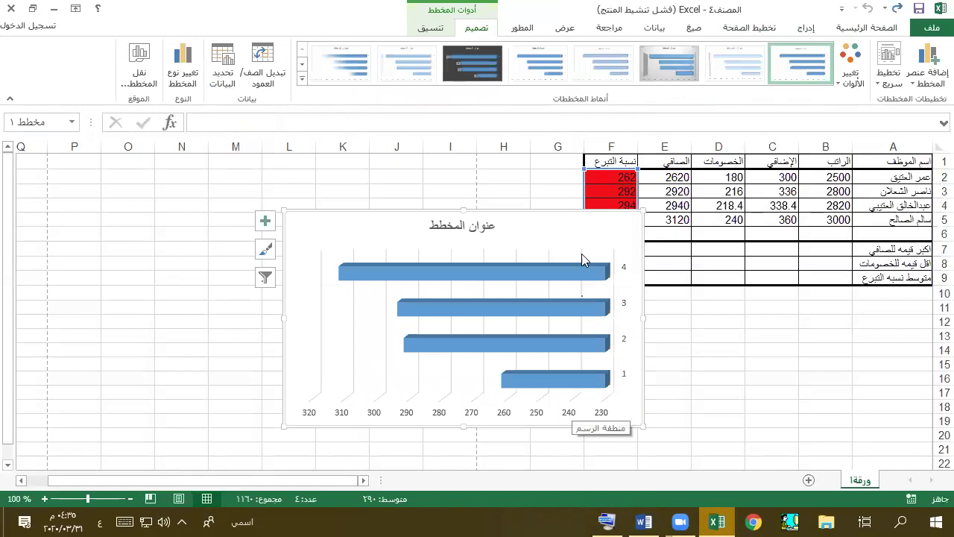
# - Delete the chart and select the employee names A2:A5
pyautogui.click(633, 412)
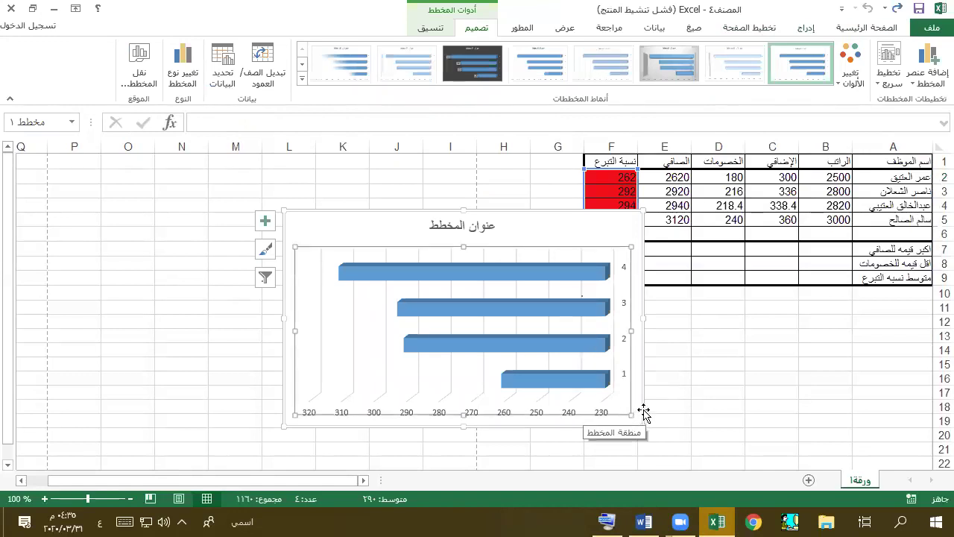
pyautogui.click(643, 414)
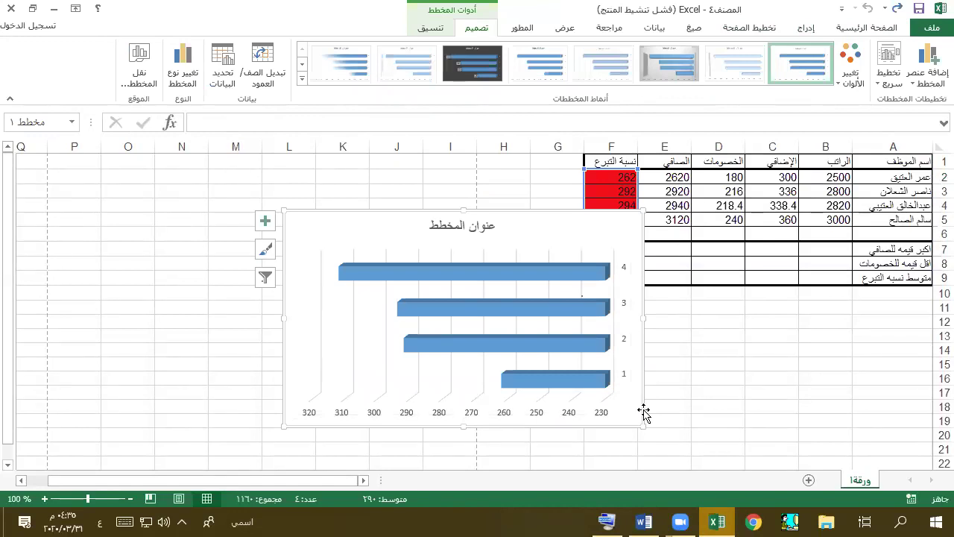
pyautogui.click(633, 413)
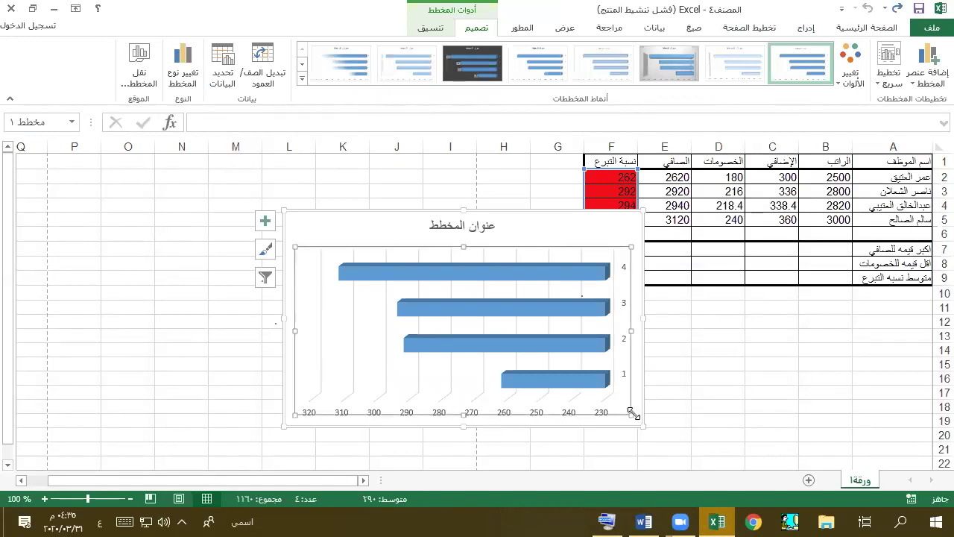
pyautogui.press('Delete')
pyautogui.moveTo(897, 179); pyautogui.dragTo(895, 219)
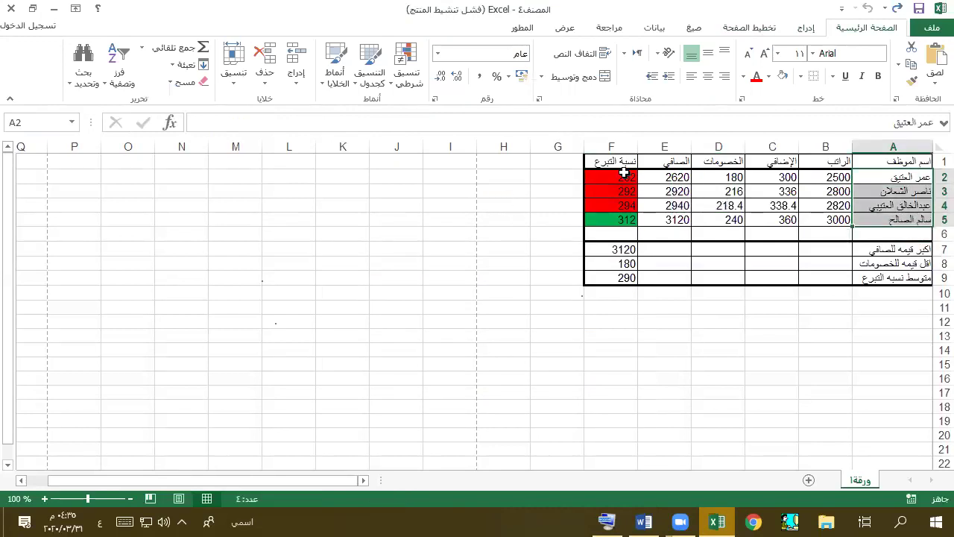
# - Insert a 3-D bar chart of the names alone, then delete it
pyautogui.click(803, 28)
pyautogui.click(526, 47)
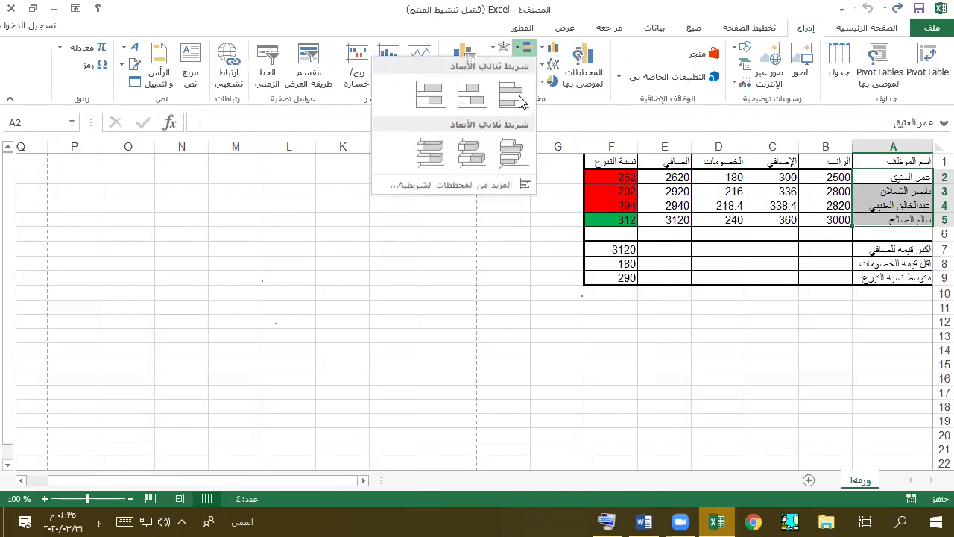
pyautogui.click(520, 162)
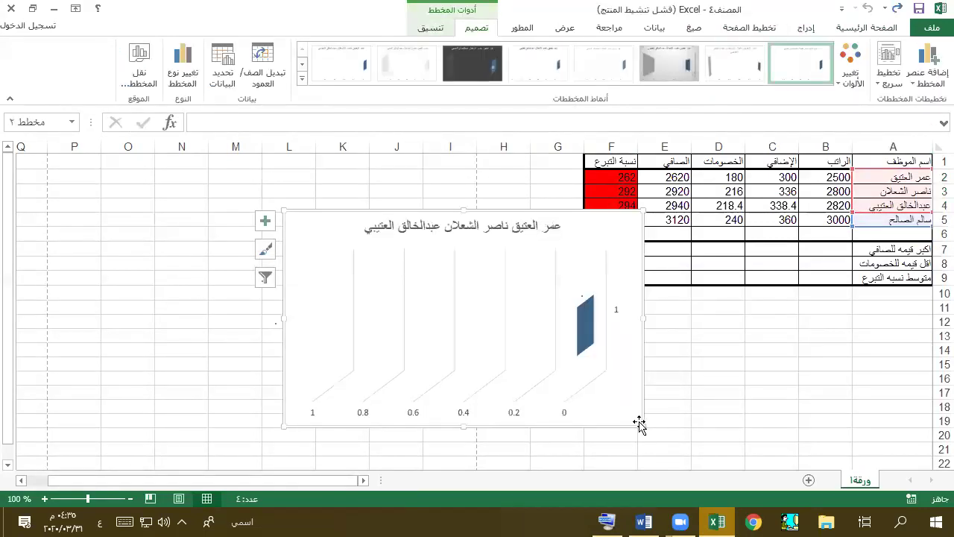
pyautogui.press('Delete')
# - Select names A2:A5 plus donations F2:F5 together using Ctrl on the on-screen keyboard
pyautogui.moveTo(906, 182); pyautogui.dragTo(893, 219)
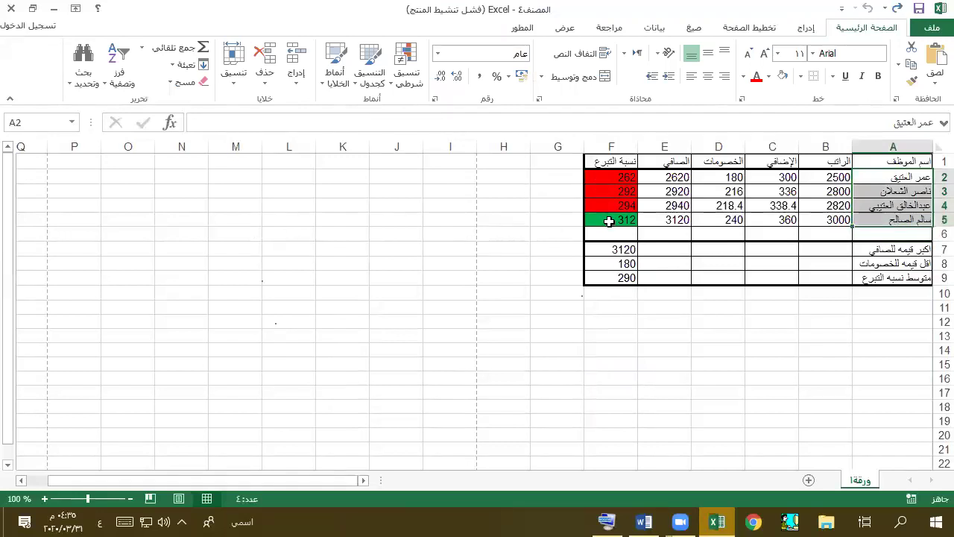
pyautogui.click(607, 522)
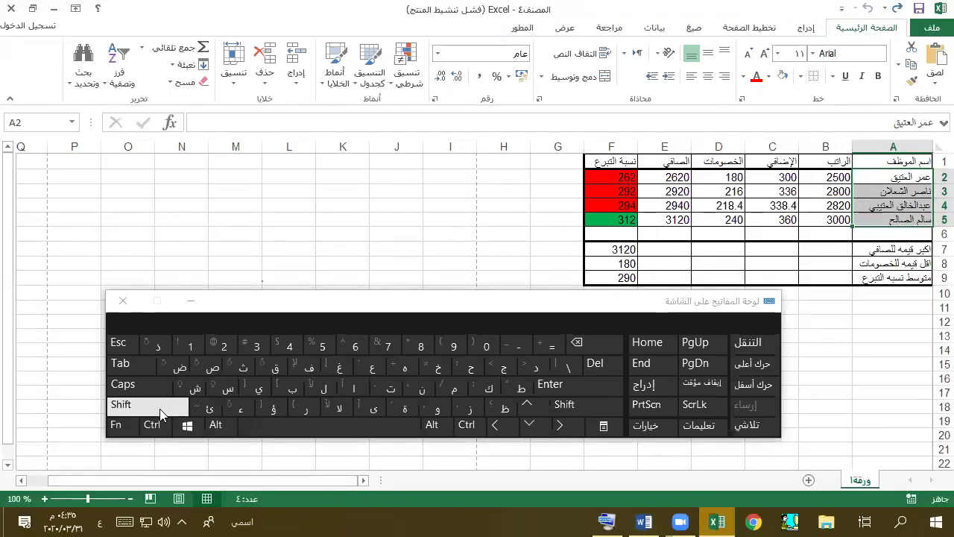
pyautogui.click(152, 424)
pyautogui.moveTo(623, 176); pyautogui.dragTo(620, 219)
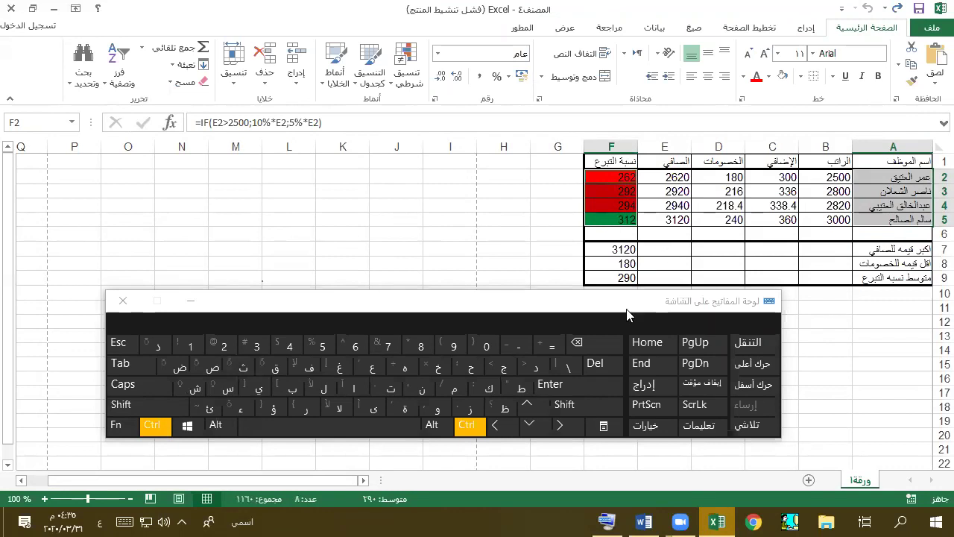
pyautogui.click(191, 304)
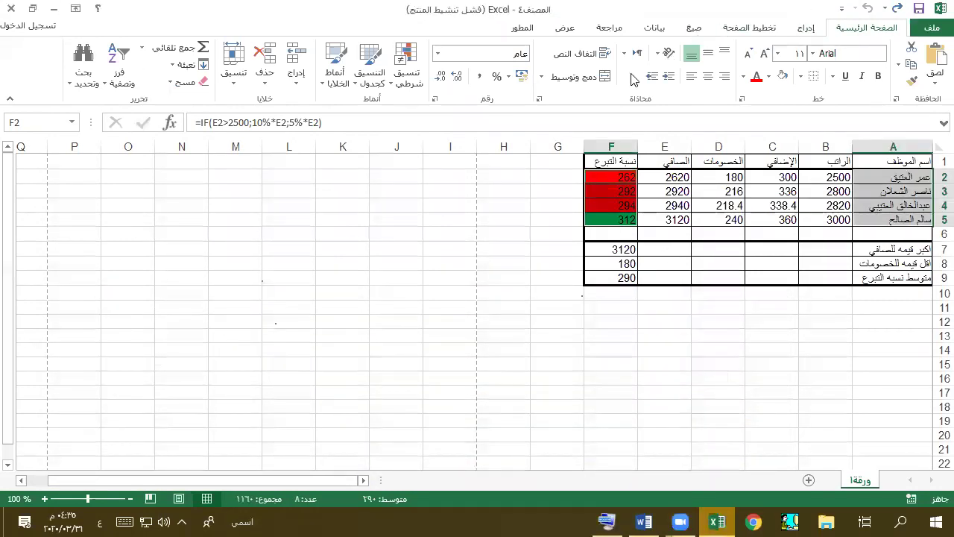
pyautogui.click(806, 28)
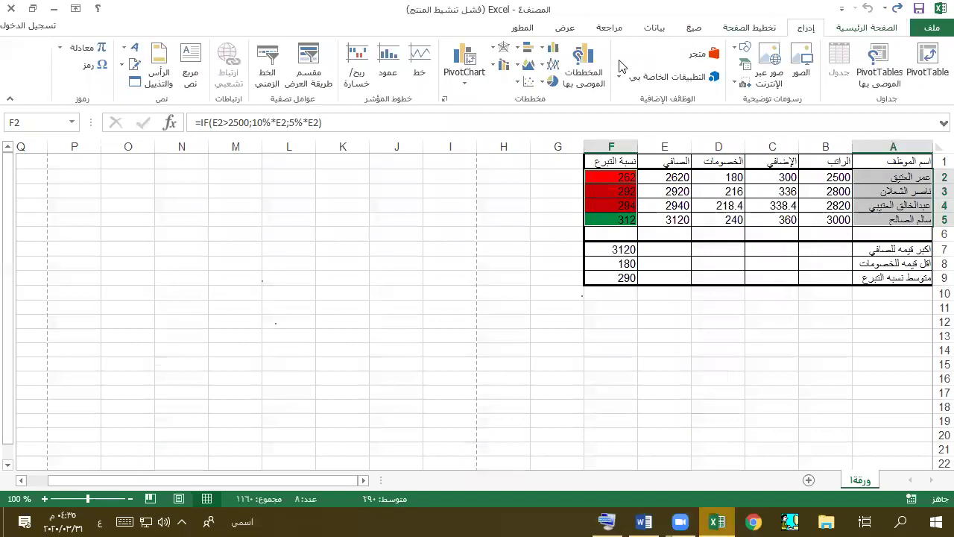
# - Insert a 3-D clustered bar chart of donation rates by employee name
pyautogui.click(528, 47)
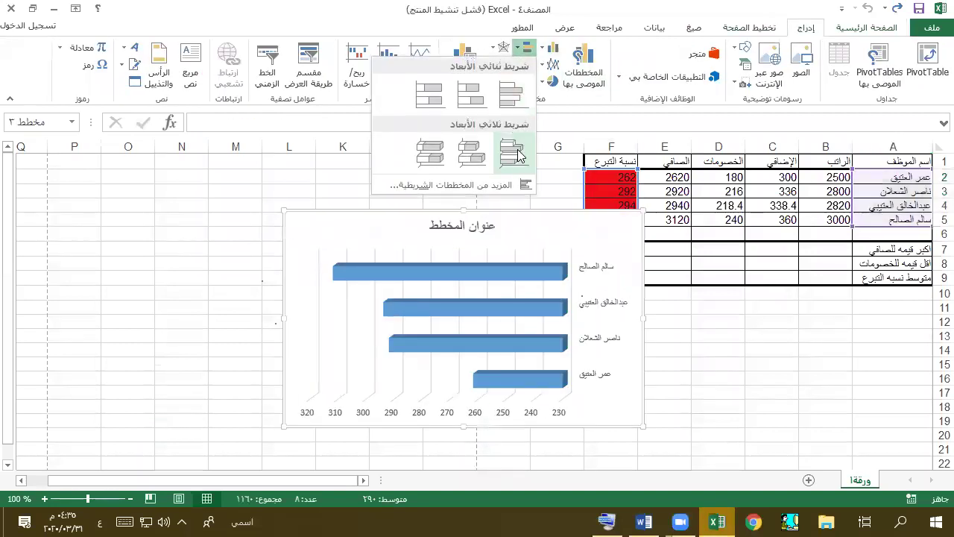
pyautogui.click(519, 157)
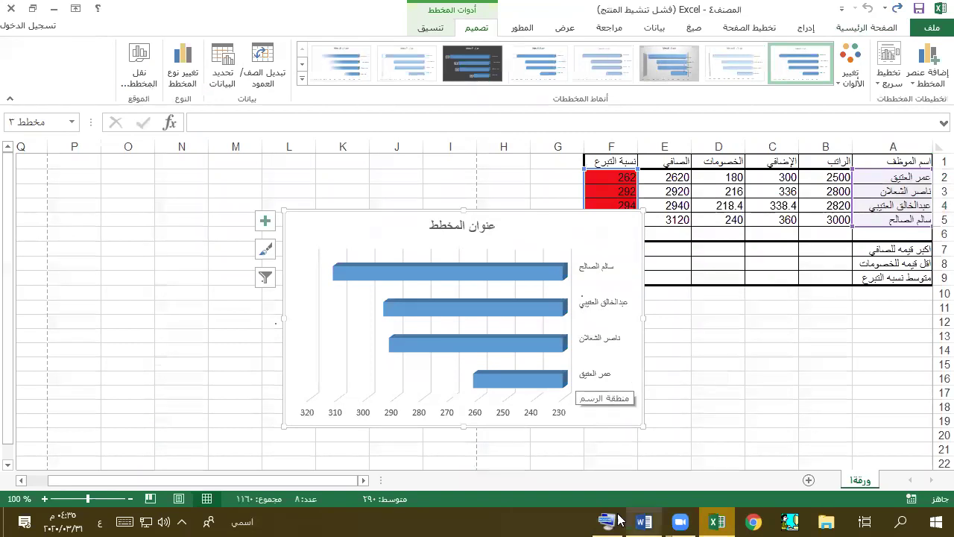
pyautogui.click(647, 521)
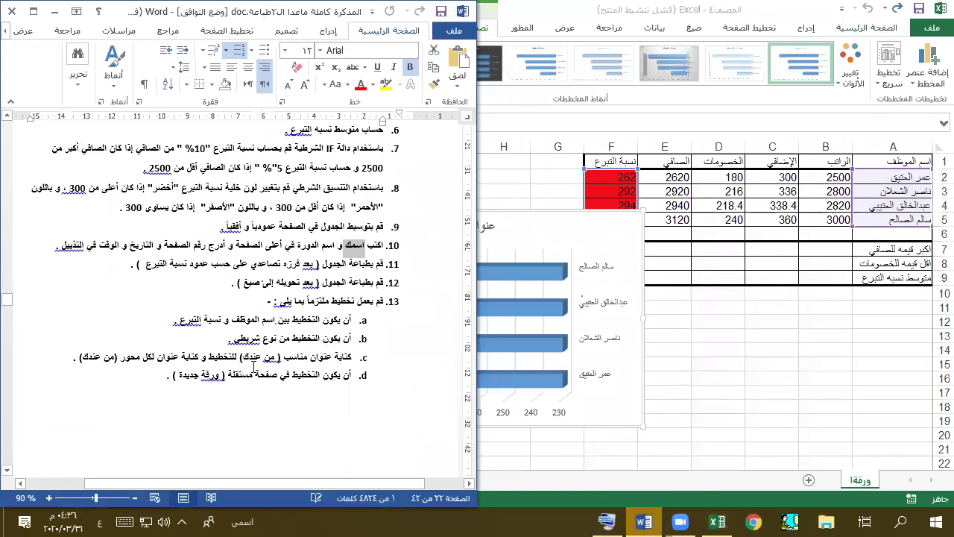
pyautogui.click(643, 521)
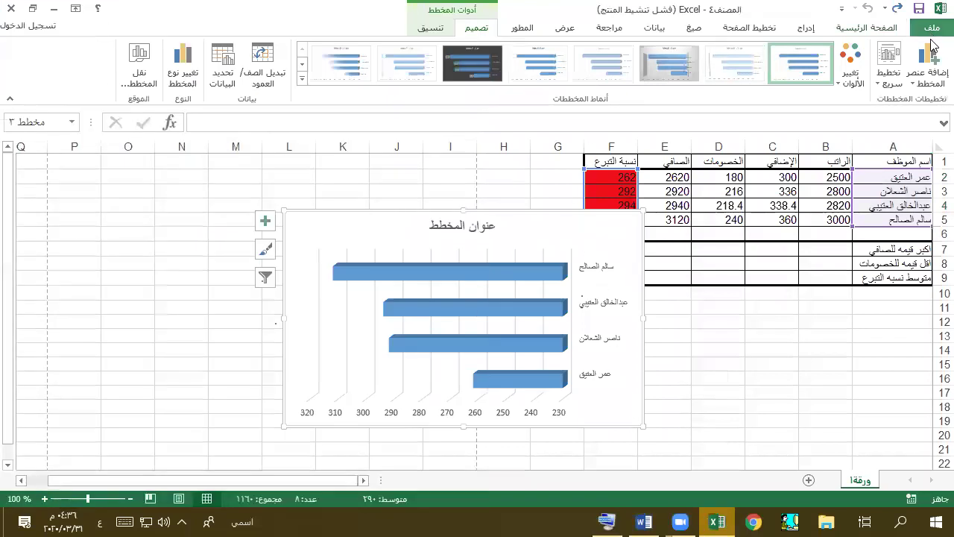
# - Add primary horizontal and vertical axis titles to the donation chart
pyautogui.click(933, 70)
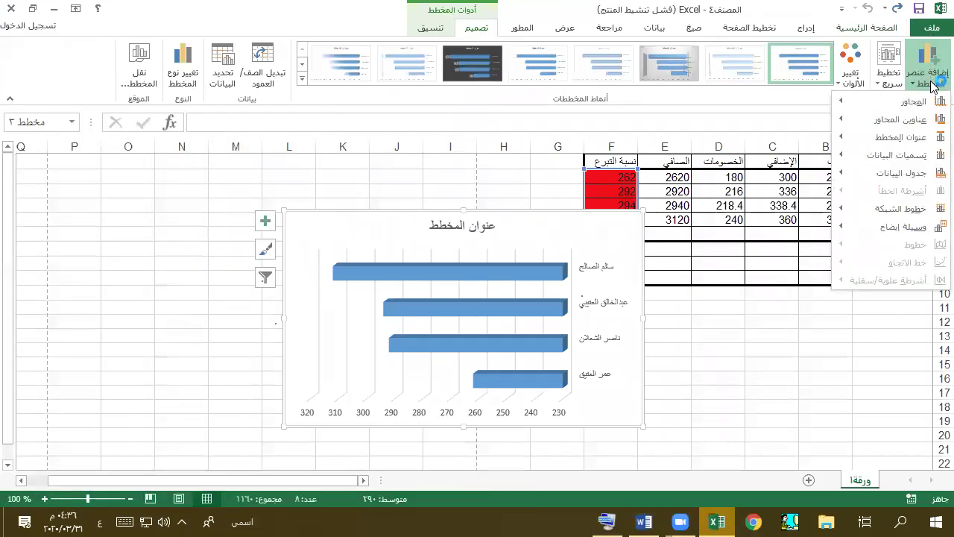
pyautogui.press('Down')
pyautogui.press('Left')
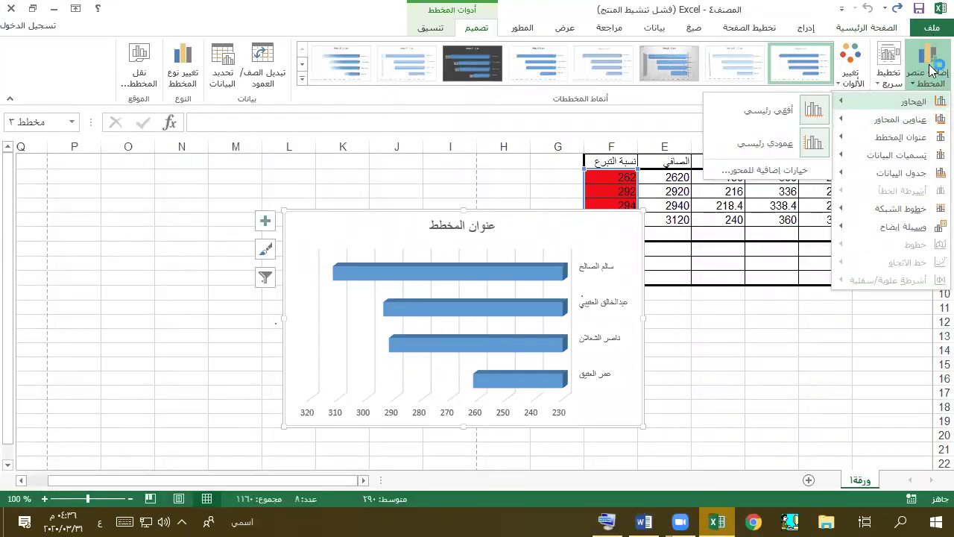
pyautogui.moveTo(900, 119)
pyautogui.click(746, 127)
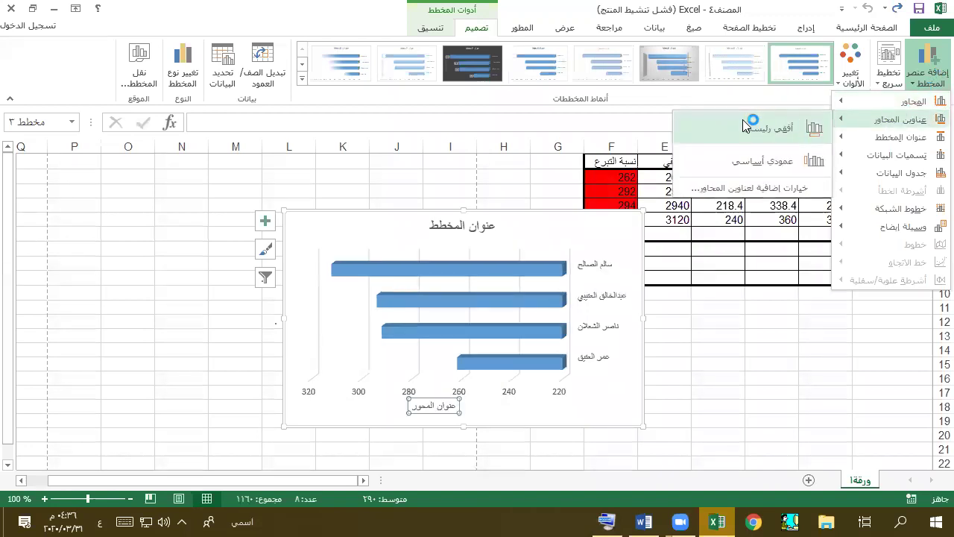
pyautogui.click(928, 65)
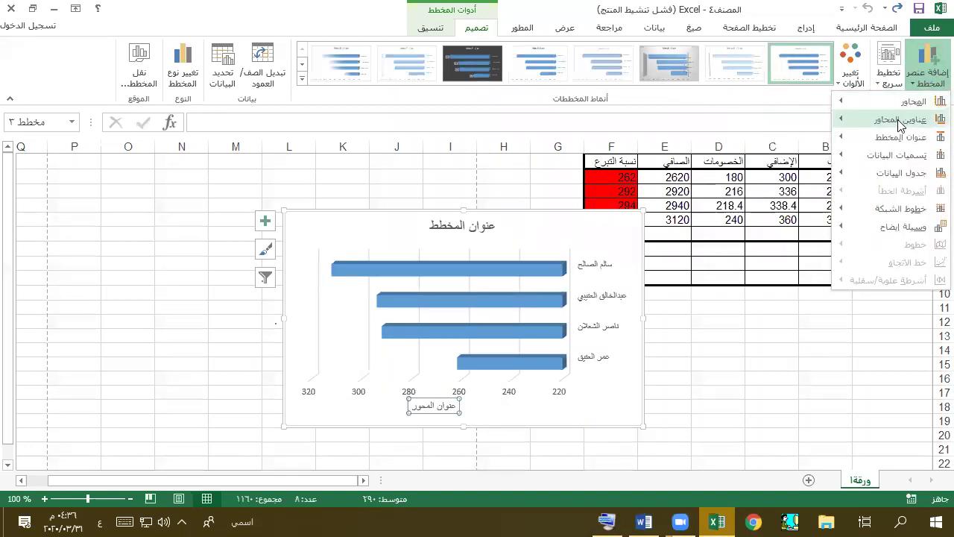
pyautogui.moveTo(900, 123)
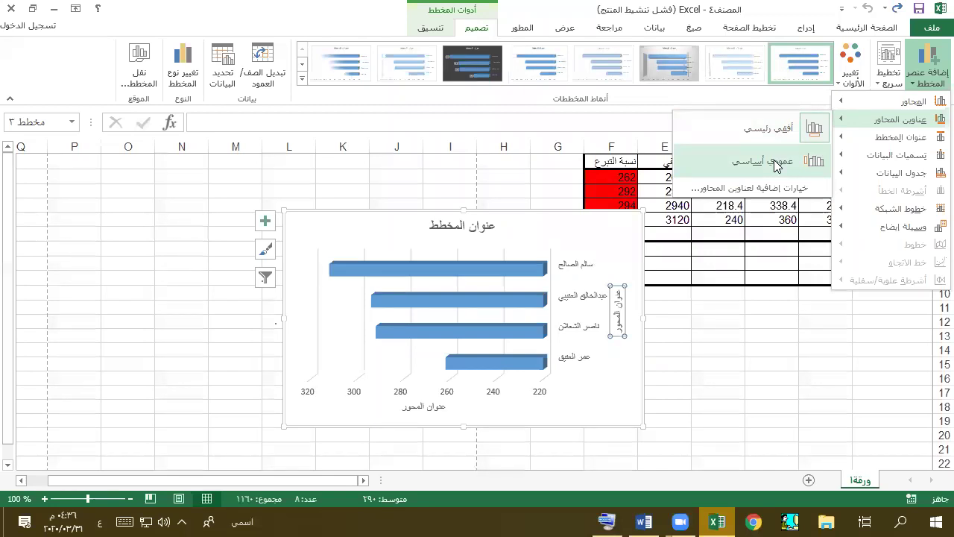
pyautogui.click(778, 165)
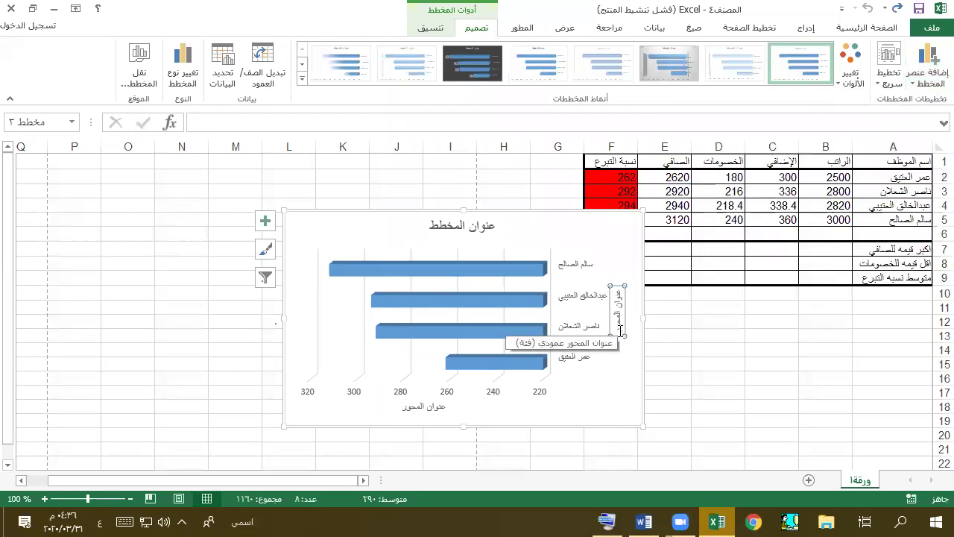
# - Title the vertical axis 'اسم الموظف' and the horizontal axis 'نسبة التبرع'
pyautogui.write('اسم الموظف')
pyautogui.press('Return')
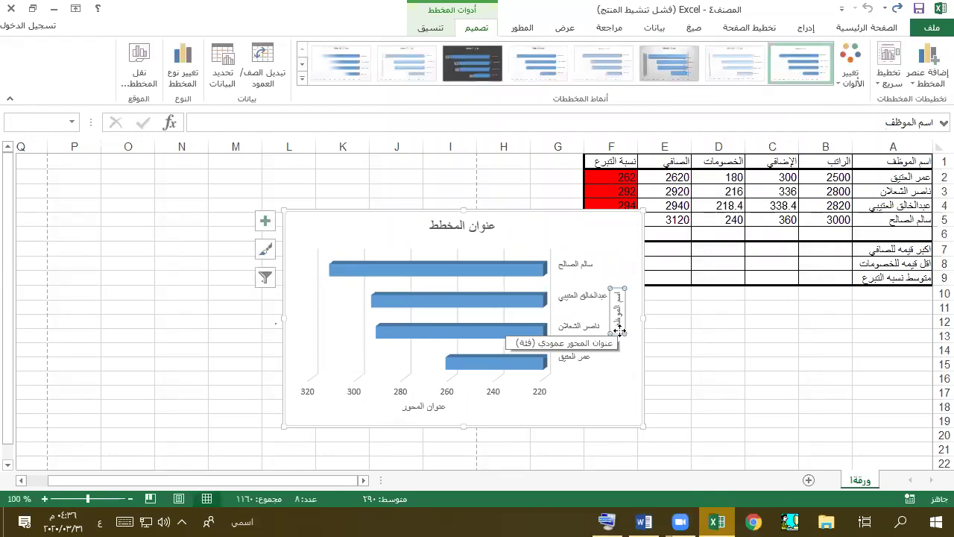
pyautogui.click(424, 408)
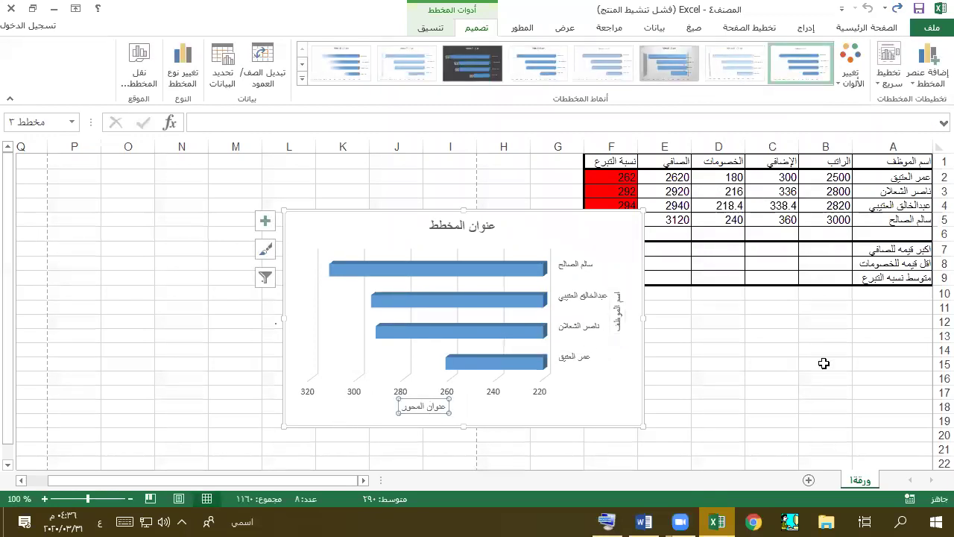
pyautogui.write('نسبة')
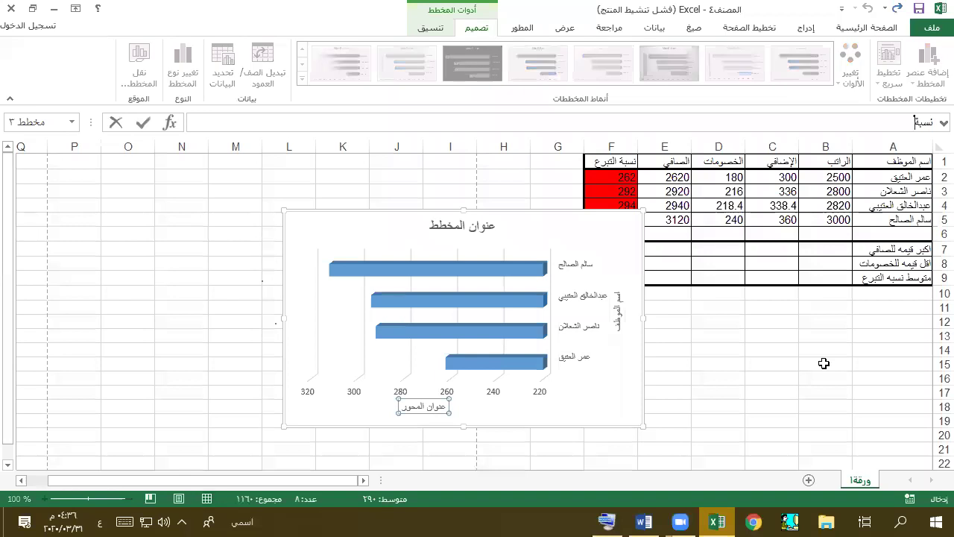
pyautogui.write(' التبرع')
pyautogui.press('Return')
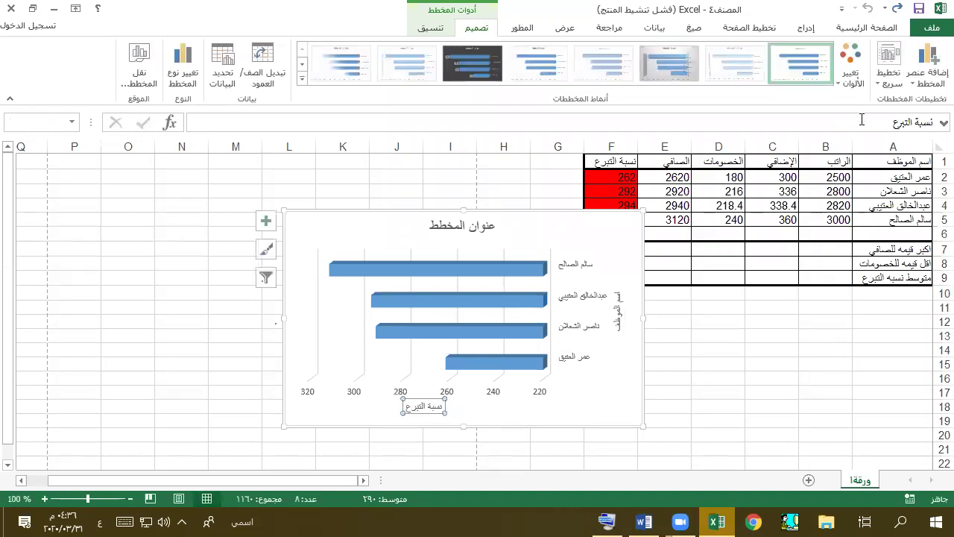
# - Replace the chart's default heading with the title 'رسم بياني لنسبه التبرع'
pyautogui.click(471, 232)
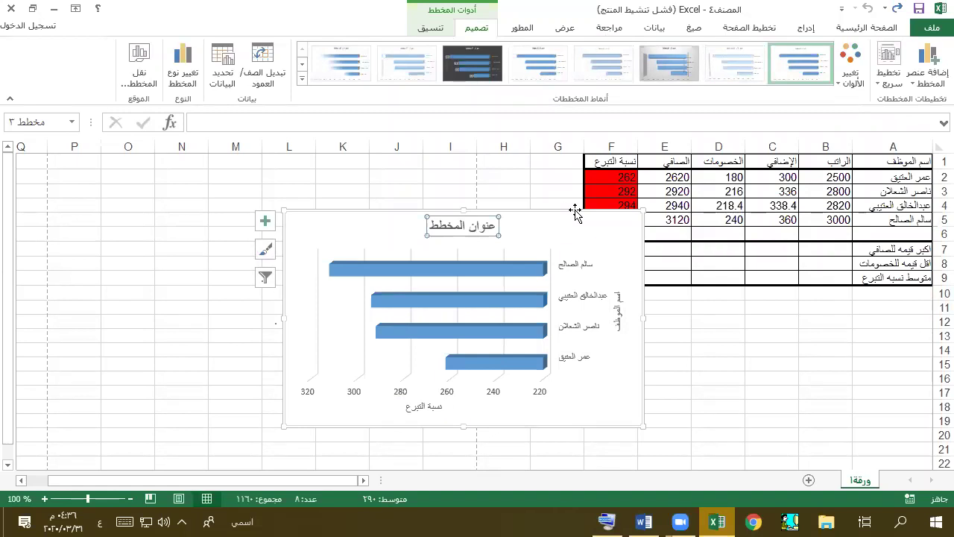
pyautogui.write('رسم بياني لنسب')
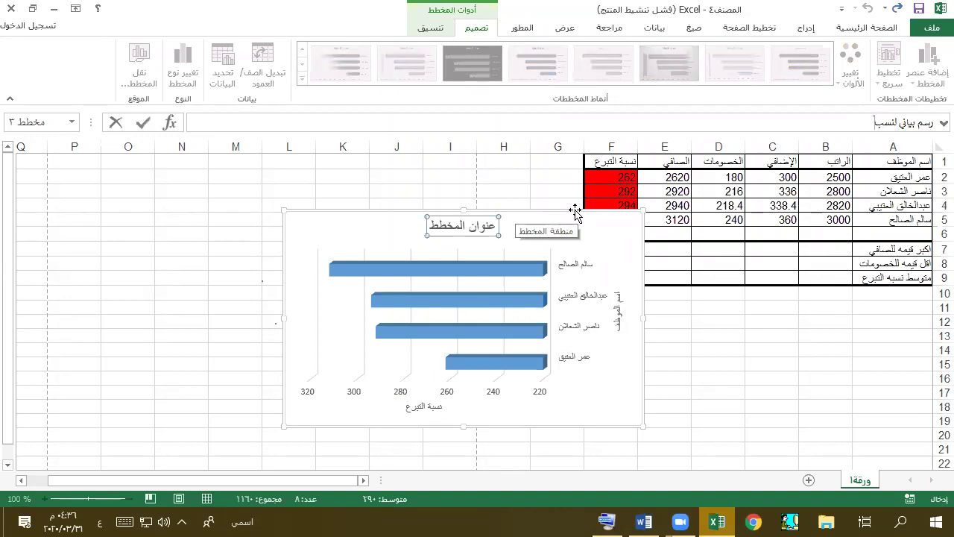
pyautogui.write('ه التبرع')
pyautogui.press('Return')
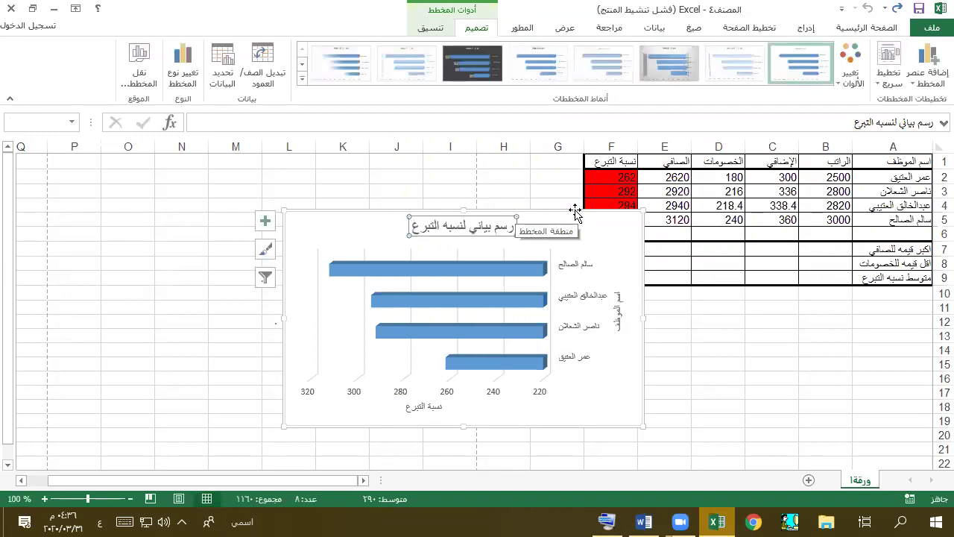
pyautogui.moveTo(651, 520)
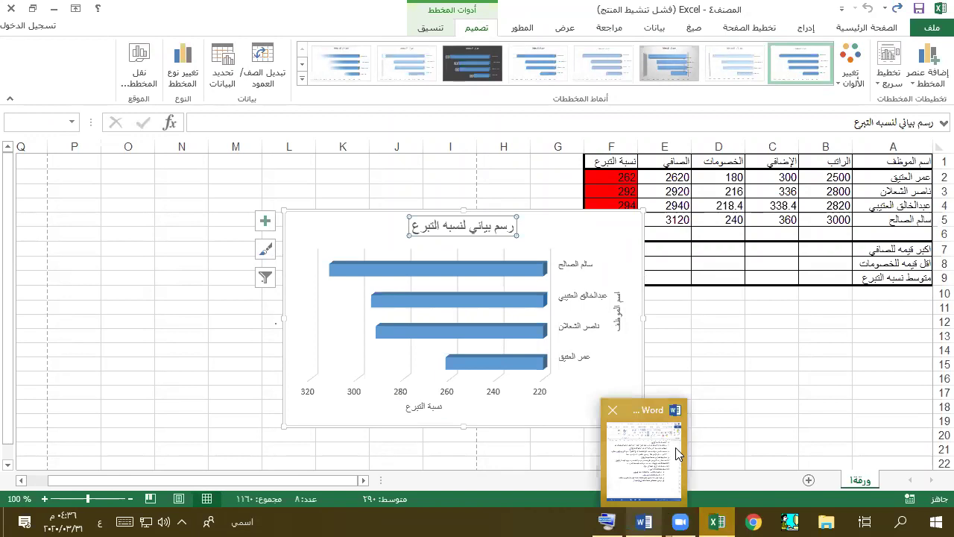
pyautogui.moveTo(660, 452)
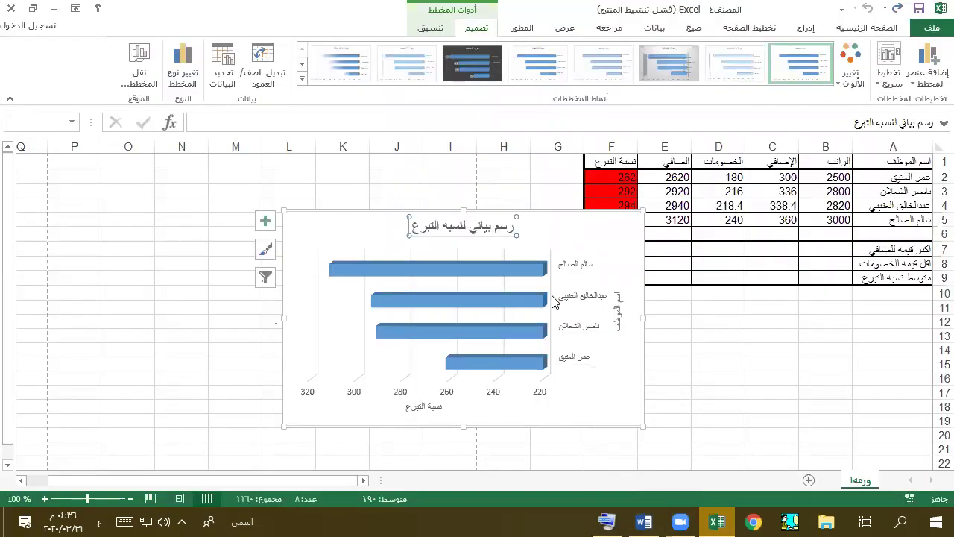
# - Use Move Chart to place the donation bar chart on a new sheet named مخطط١
pyautogui.click(131, 58)
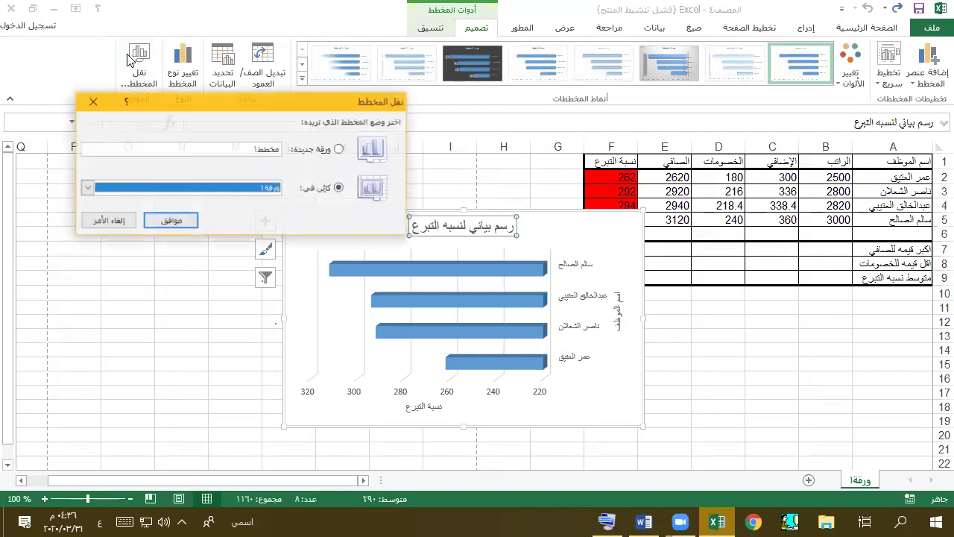
pyautogui.click(339, 150)
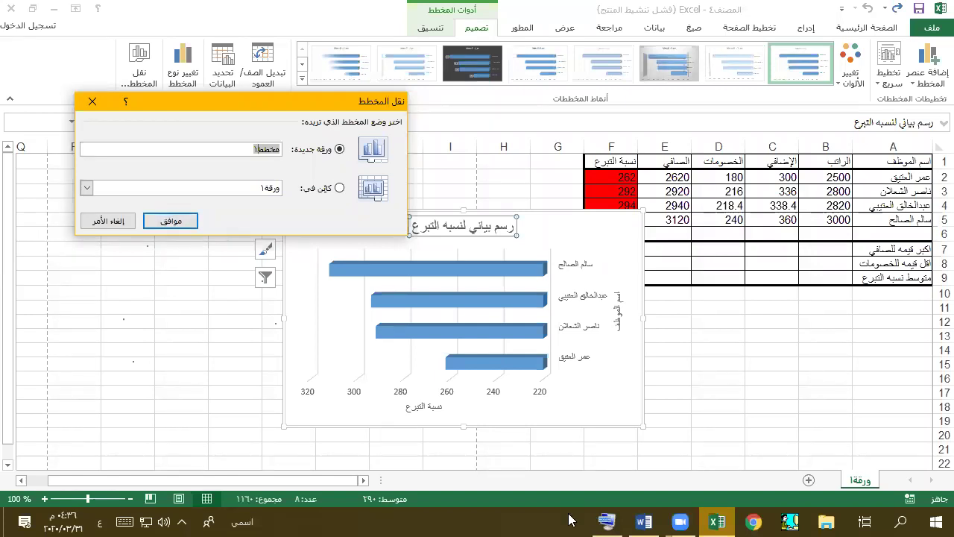
pyautogui.click(643, 522)
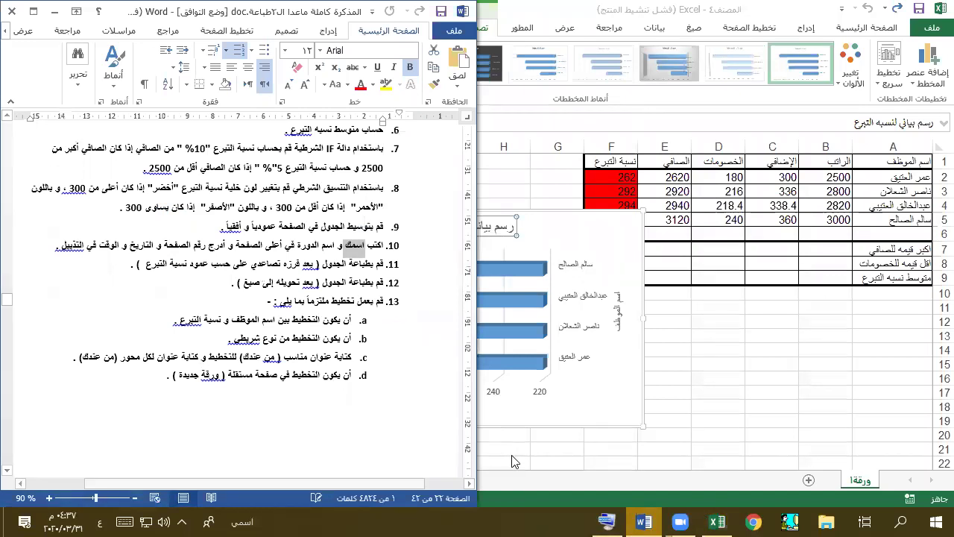
pyautogui.click(55, 11)
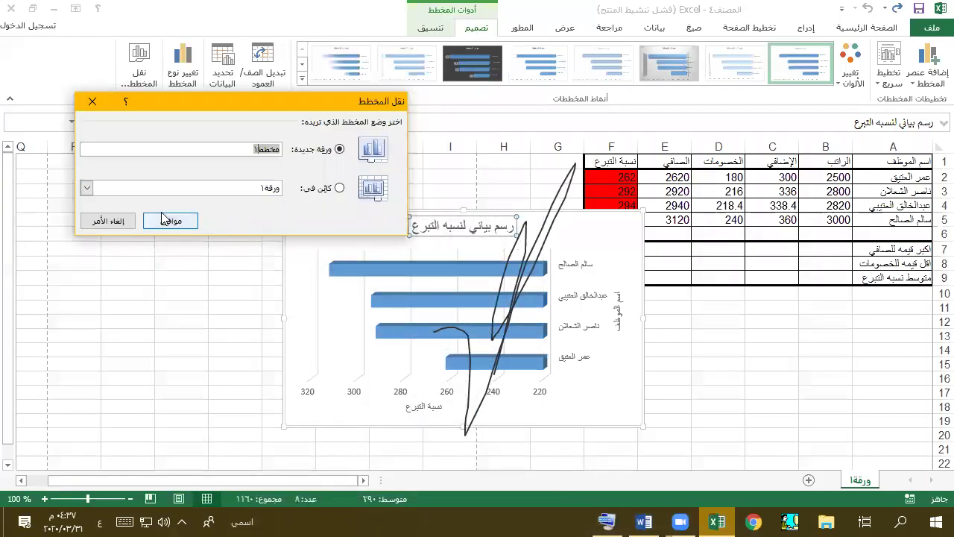
pyautogui.click(185, 219)
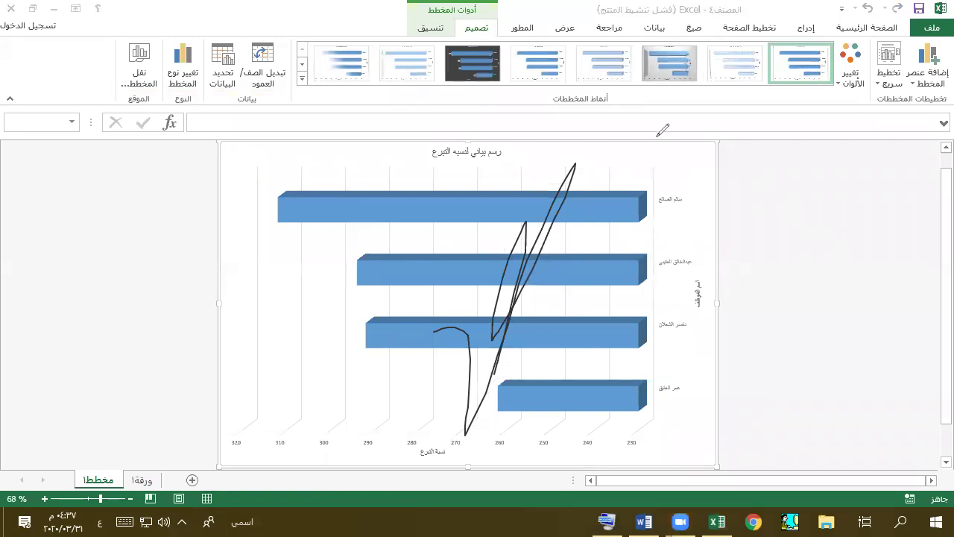
pyautogui.press('e')
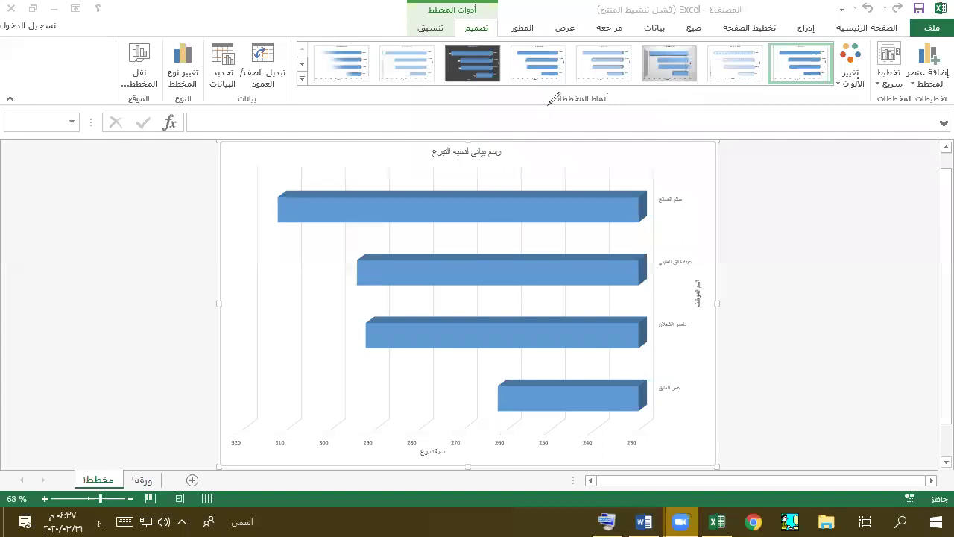
pyautogui.click(192, 448)
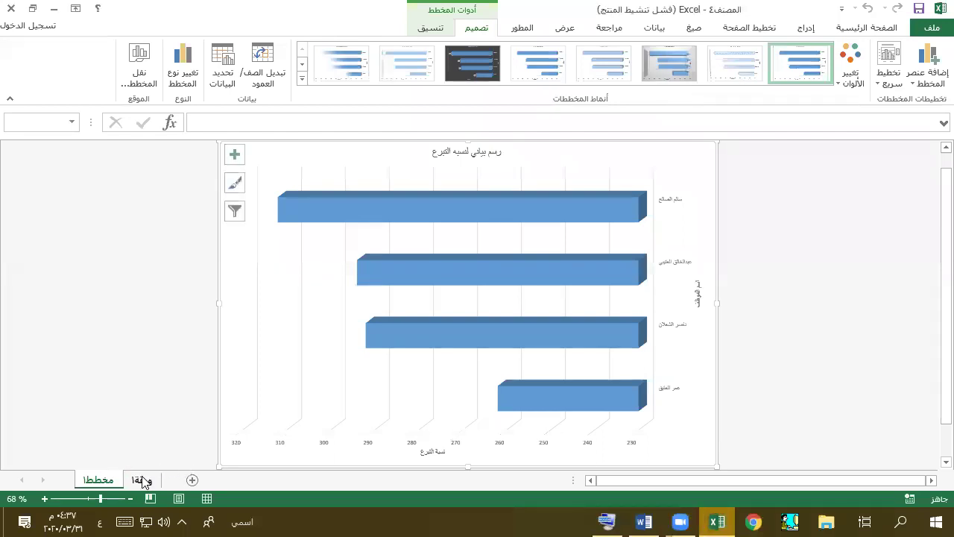
# - Return to sheet ورقة١, then bring up Word at the tenth exercise's company table
pyautogui.click(141, 479)
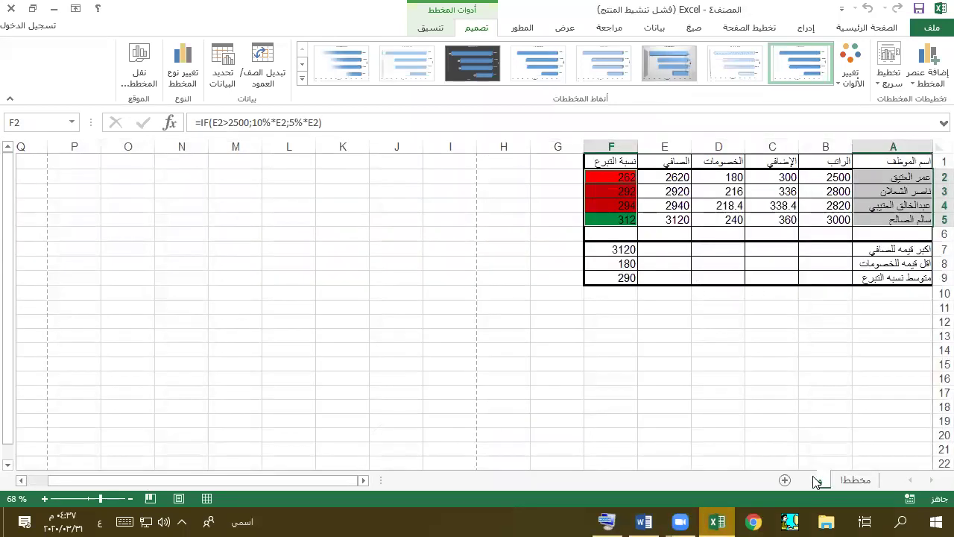
pyautogui.click(826, 377)
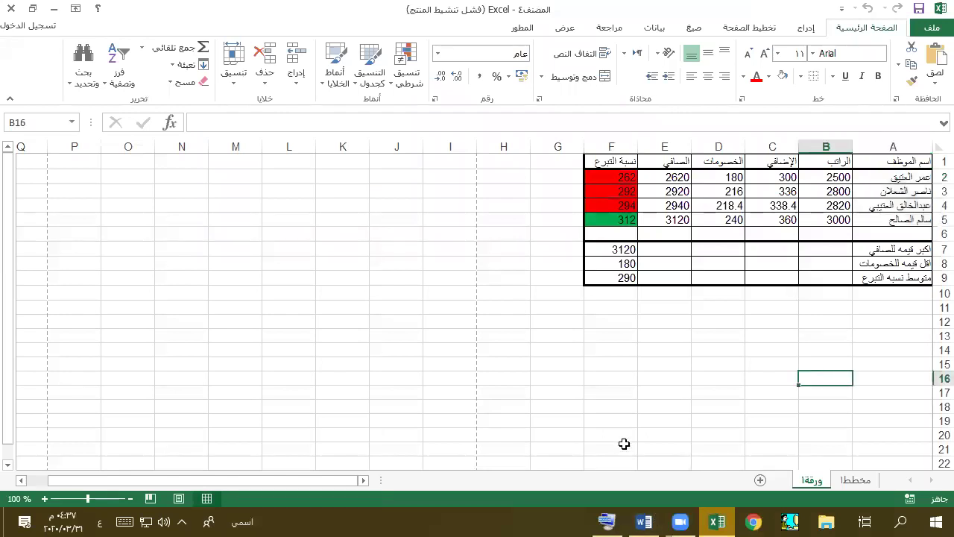
pyautogui.click(644, 522)
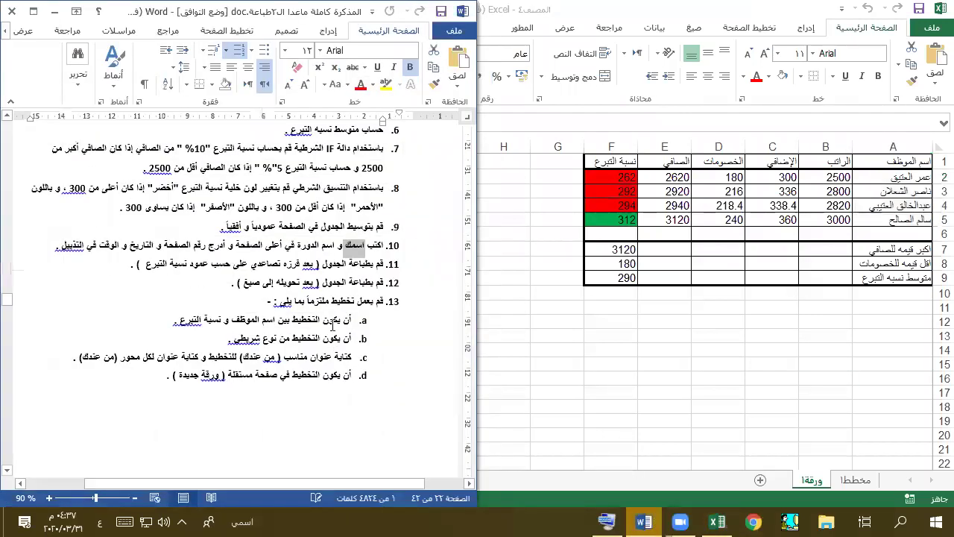
pyautogui.scroll(-6, 334, 322)
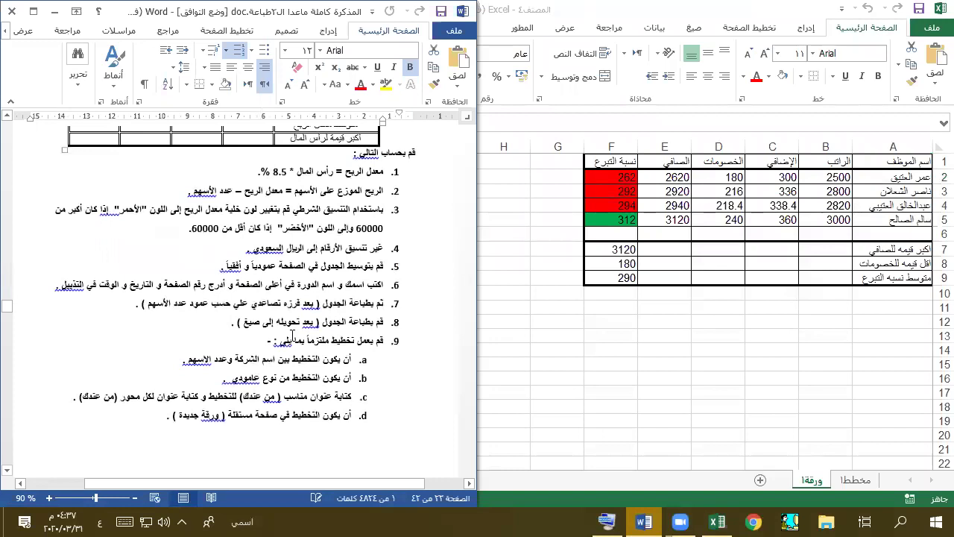
pyautogui.scroll(2, 292, 335)
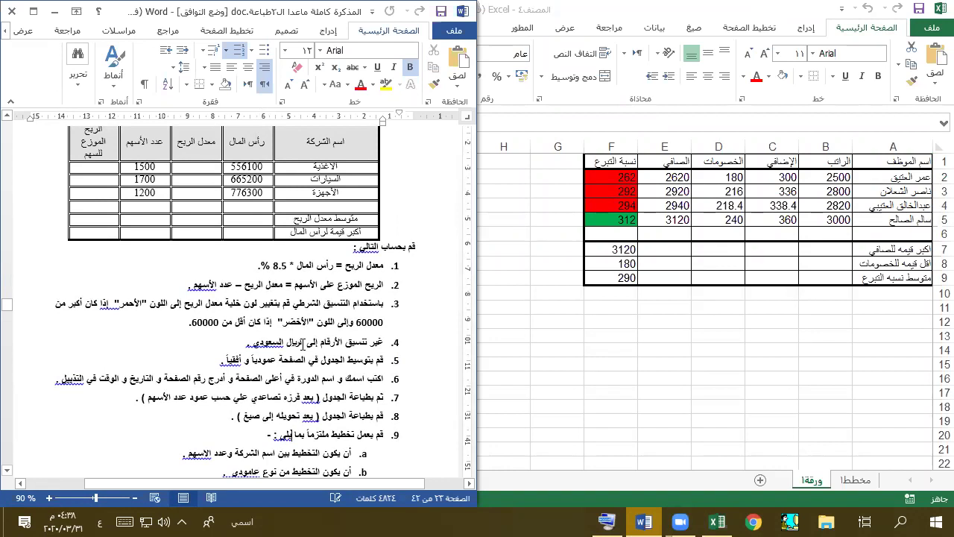
pyautogui.scroll(2, 377, 263)
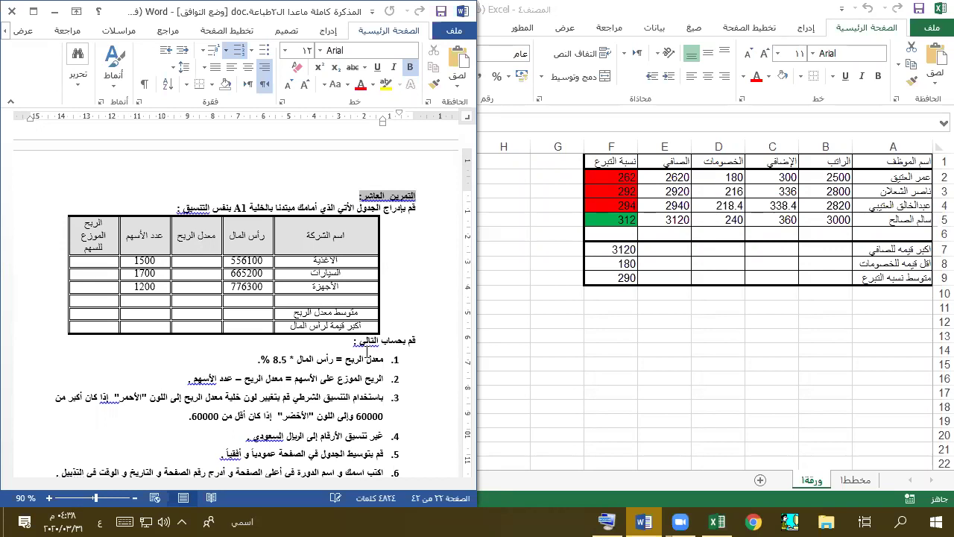
# - Switch to the Excel salary workbook and maximize its window to full screen
pyautogui.click(477, 467)
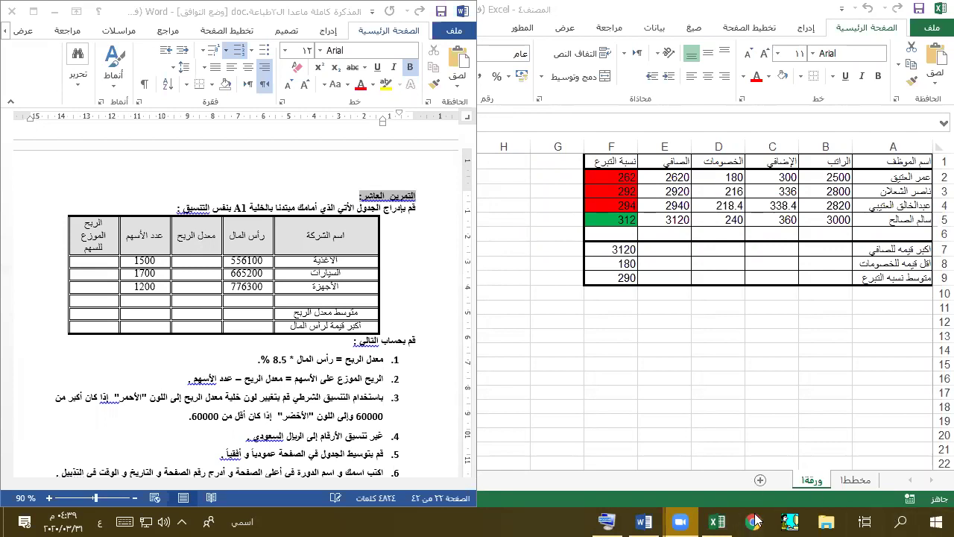
pyautogui.doubleClick(504, 7)
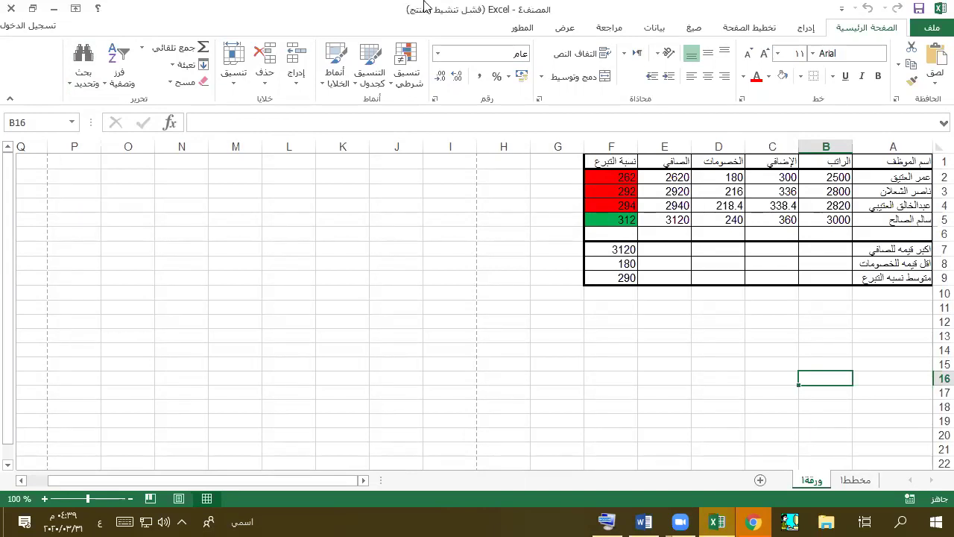
# - Bring Chrome forward and clear its address bar, switching keyboard input from Arabic to English
pyautogui.click(754, 522)
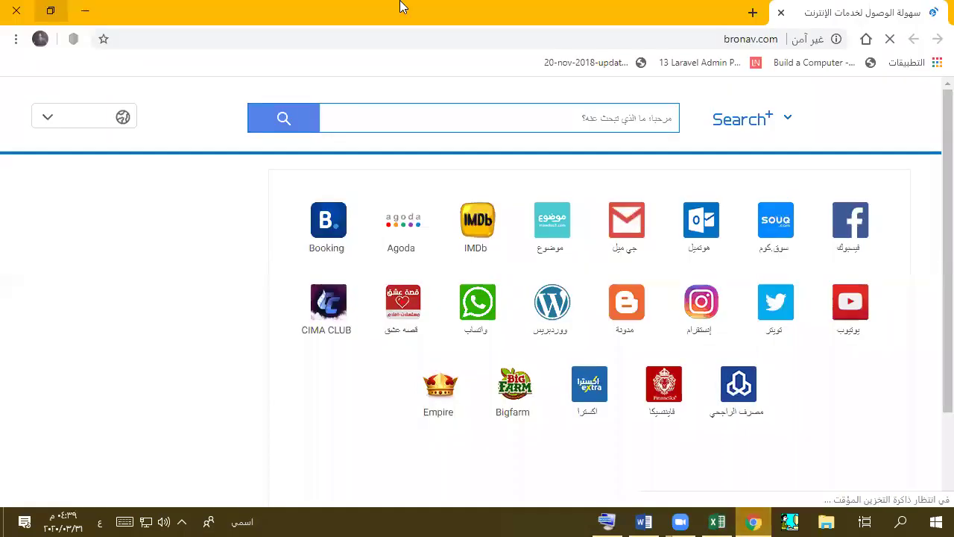
pyautogui.hotkey('ctrl', 'l')
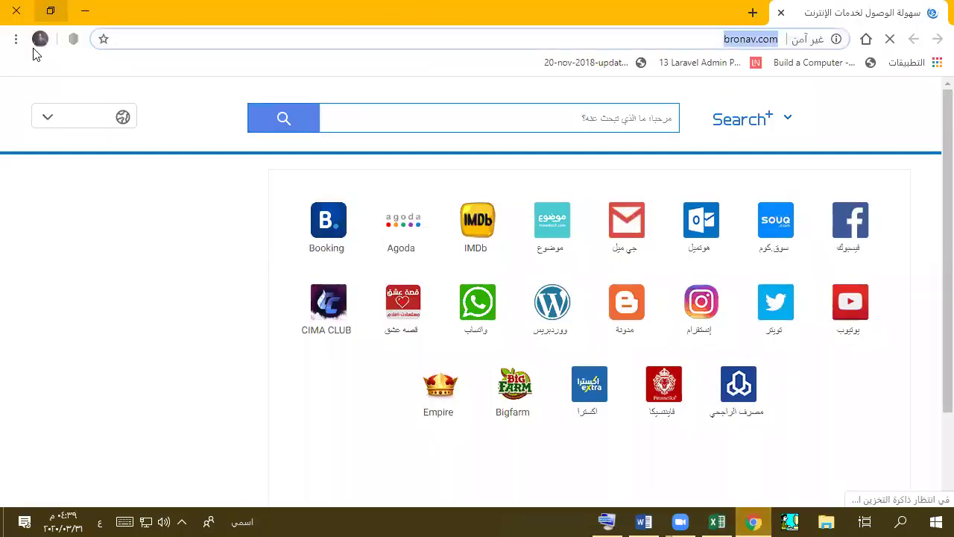
pyautogui.write('لخ')
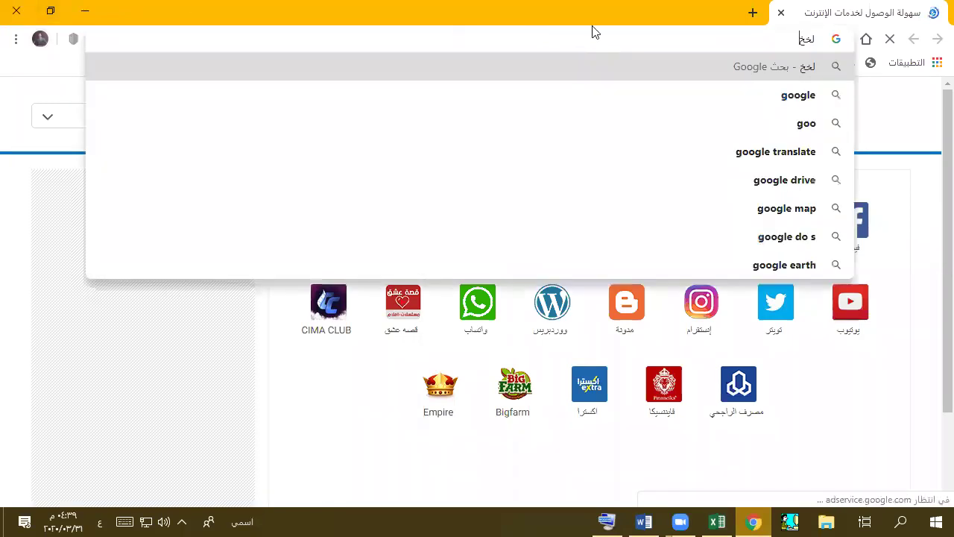
pyautogui.click(671, 37)
pyautogui.hotkey('ctrl', 'a')
pyautogui.hotkey('alt', 'shift')
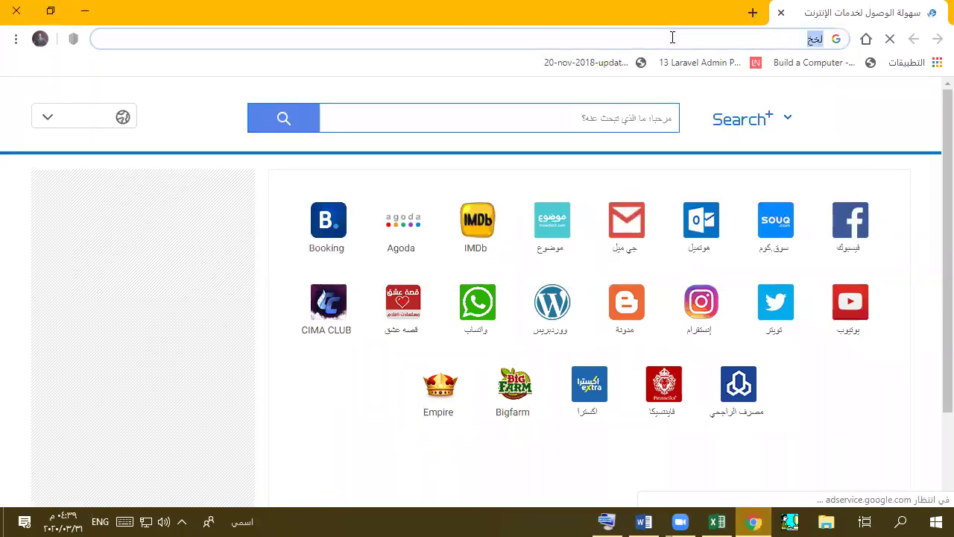
pyautogui.write('goog')
pyautogui.press('BackSpace')
pyautogui.press('BackSpace')
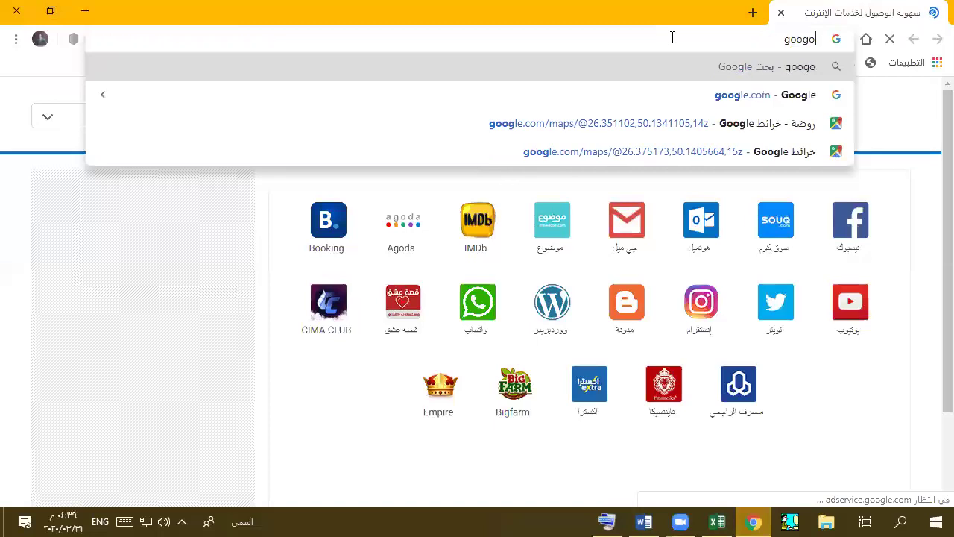
pyautogui.write('gl2')
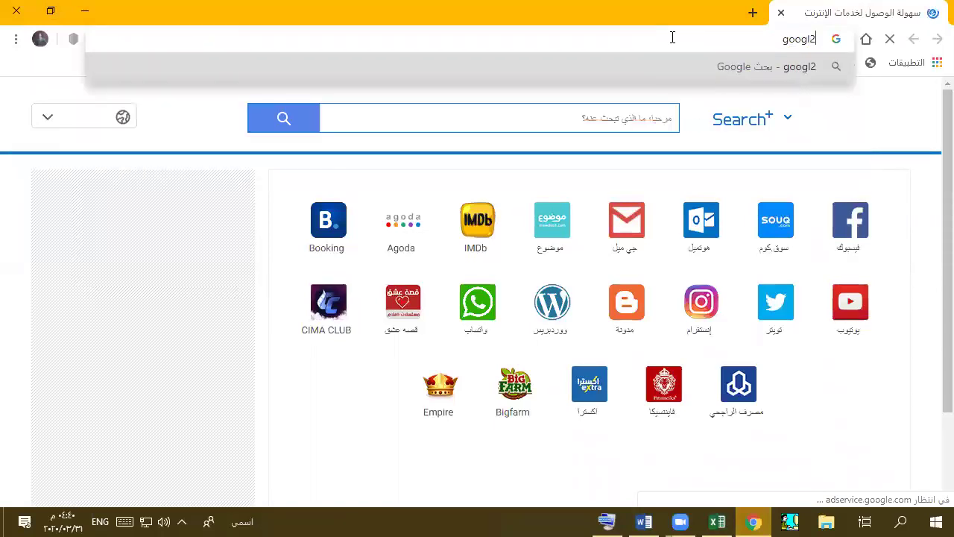
pyautogui.press('BackSpace')
pyautogui.write('e')
pyautogui.press('BackSpace')
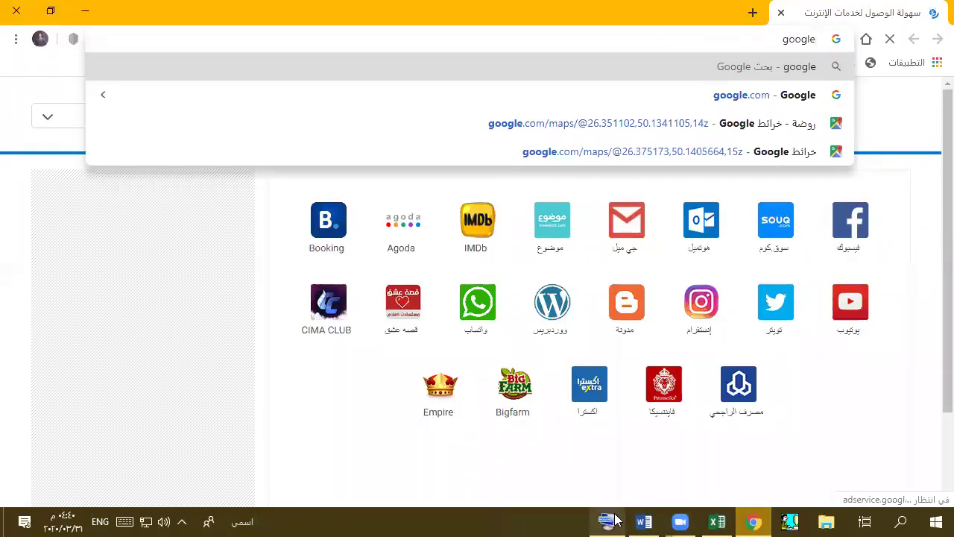
# - Scroll through the Word handout to review the exercise instructions
pyautogui.hotkey('alt', 'Tab')
pyautogui.scroll(-15, 114, 364)
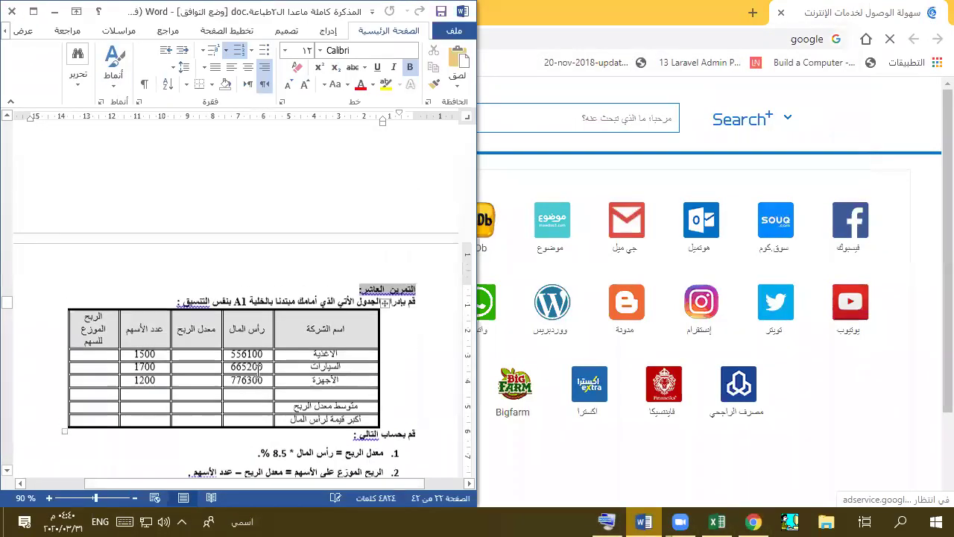
pyautogui.scroll(-10, 256, 370)
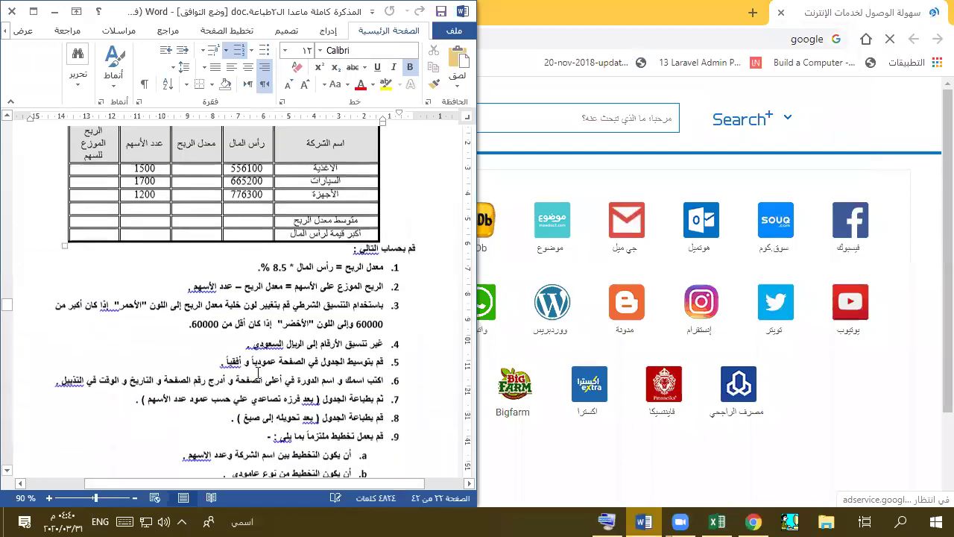
pyautogui.scroll(10, 323, 333)
pyautogui.scroll(15, 324, 332)
pyautogui.scroll(-20, 324, 333)
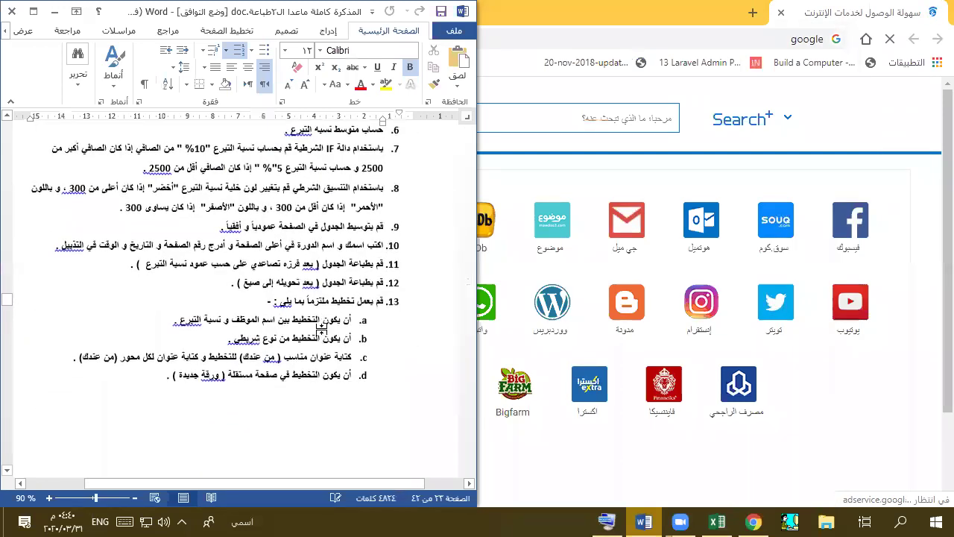
# - Enter 'google' in Chrome's address bar to load Google, then return to Word
pyautogui.click(644, 8)
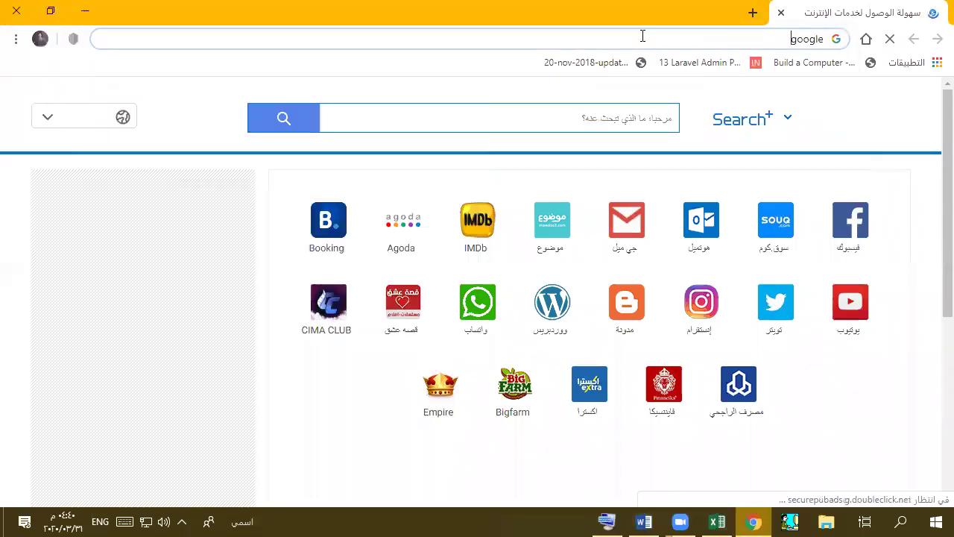
pyautogui.write('google')
pyautogui.press('Return')
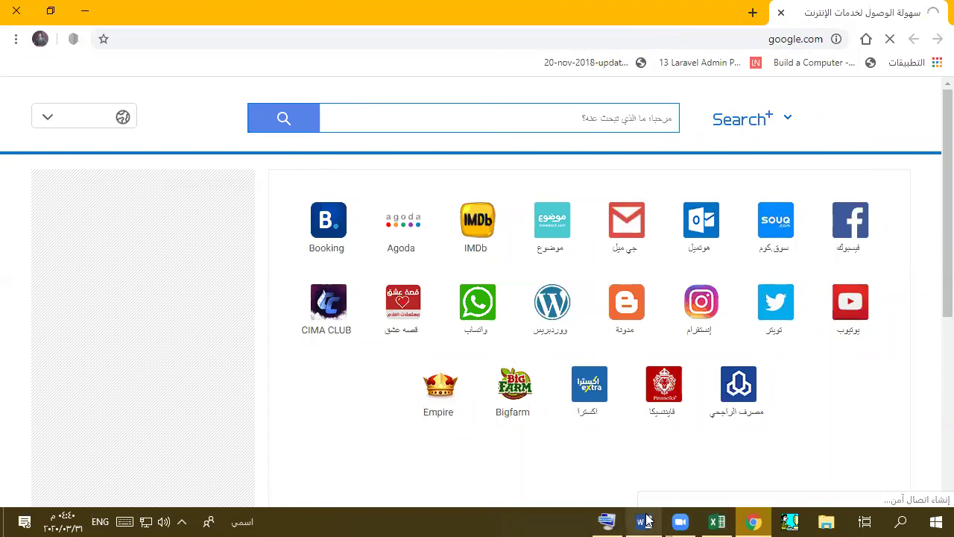
pyautogui.click(644, 522)
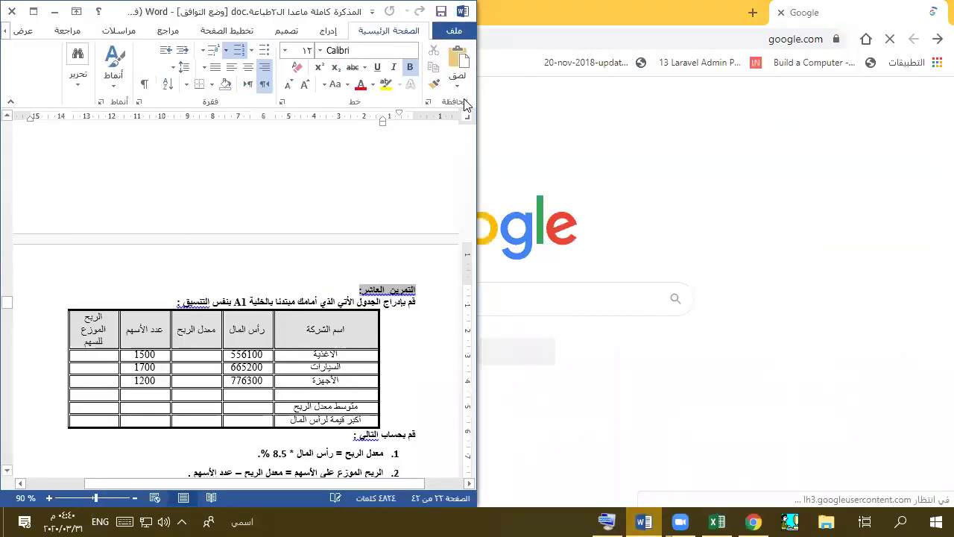
# - Save the handout as المذكرة كاملة ماعدا ال٢طباعة.doc (Word 97-2003) on This PC's Desktop
pyautogui.click(456, 37)
pyautogui.click(424, 176)
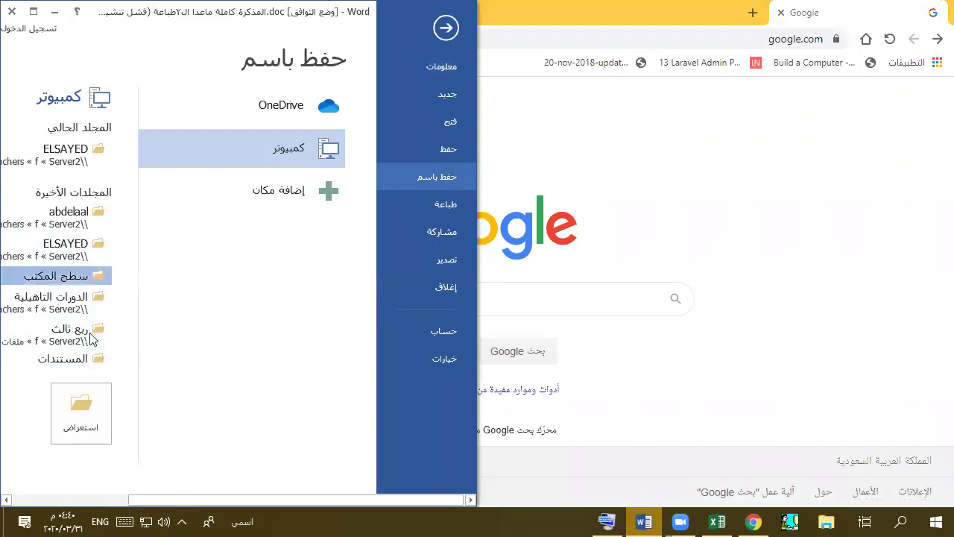
pyautogui.click(82, 409)
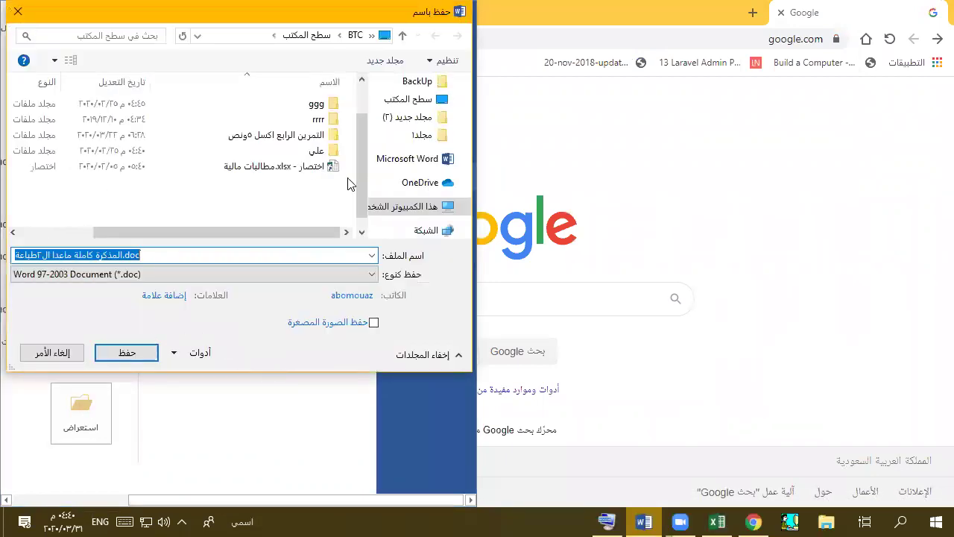
pyautogui.click(424, 99)
pyautogui.click(420, 94)
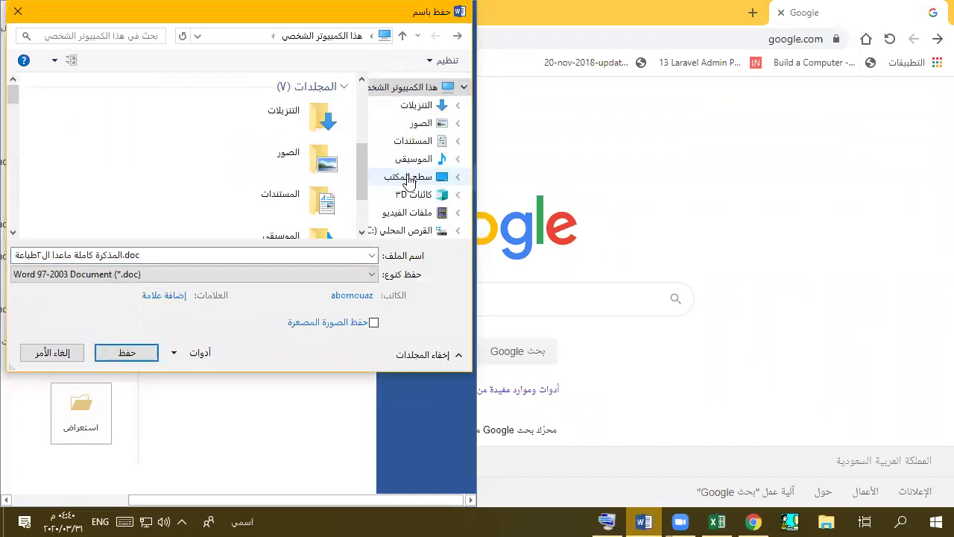
pyautogui.click(409, 179)
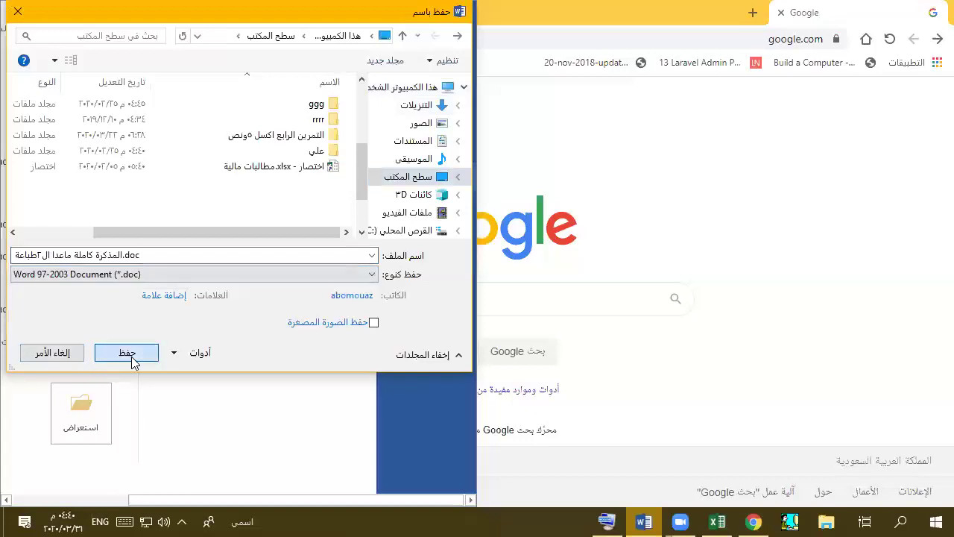
pyautogui.click(130, 355)
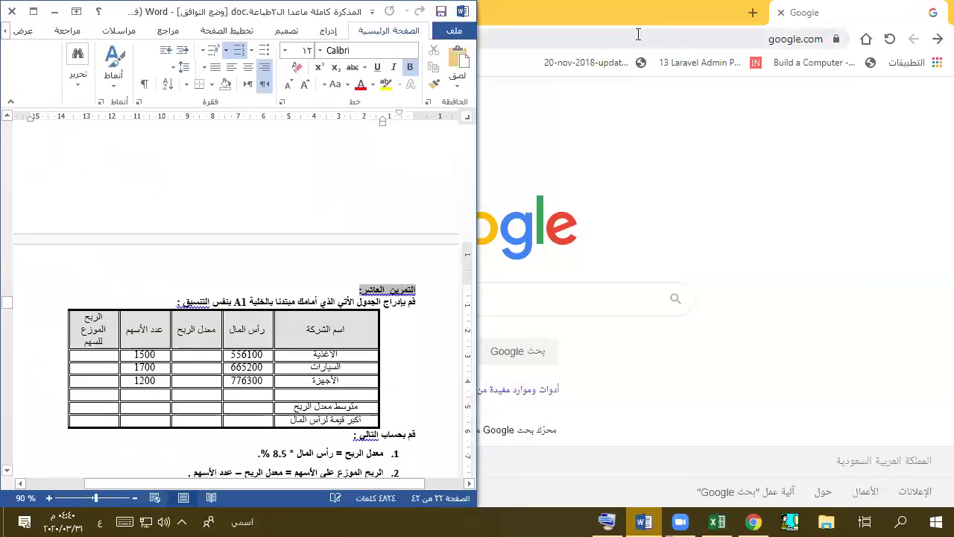
pyautogui.click(556, 31)
# - Open Drive from the Google apps grid, enter the طباعة والاختبارات folder, and restore Chrome's window
pyautogui.click(68, 102)
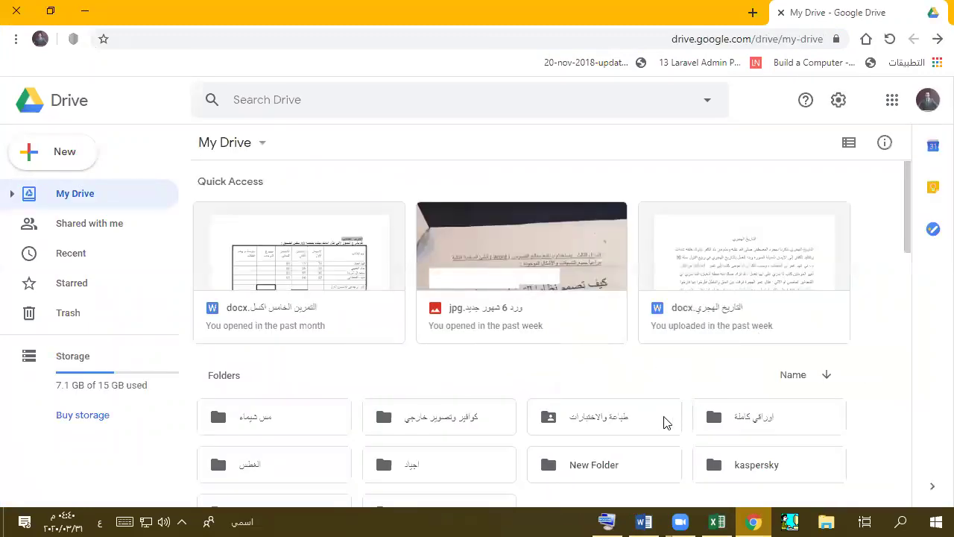
pyautogui.doubleClick(581, 418)
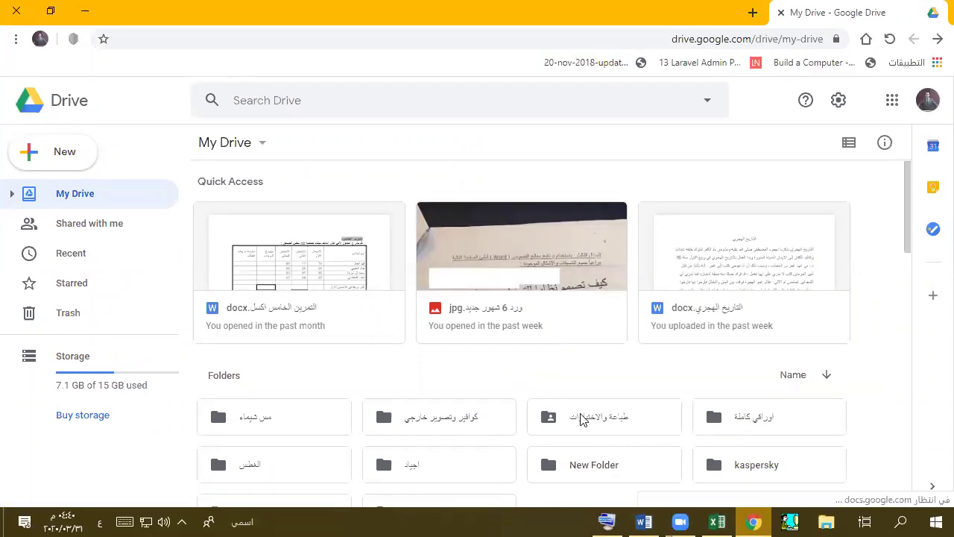
pyautogui.doubleClick(428, 7)
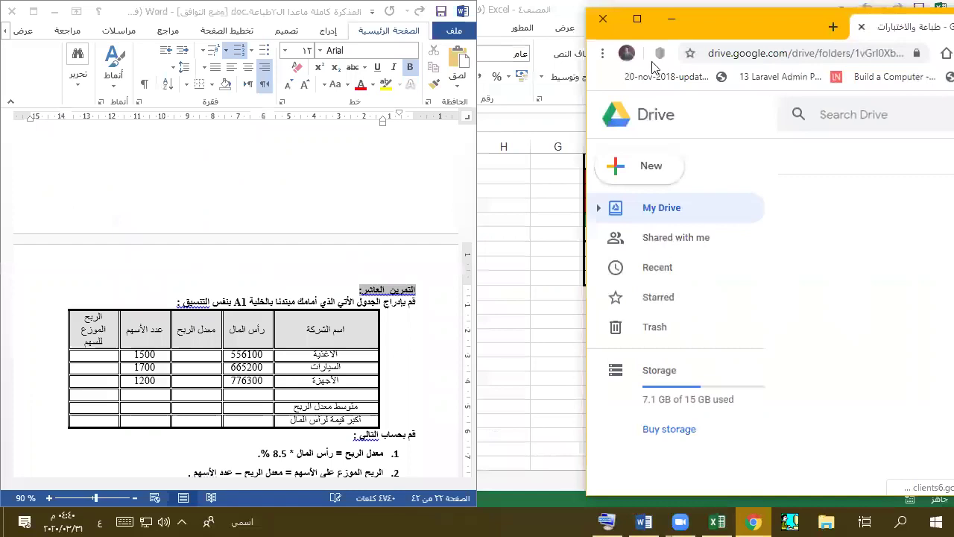
# - Close Word, show the desktop, and drag the saved handout file toward the browser
pyautogui.click(11, 12)
pyautogui.click(11, 11)
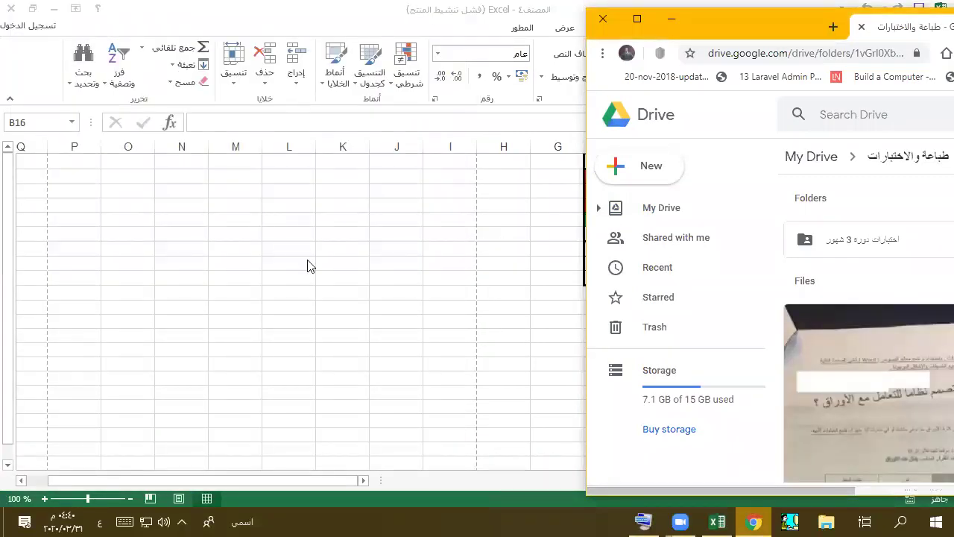
pyautogui.press('super+d')
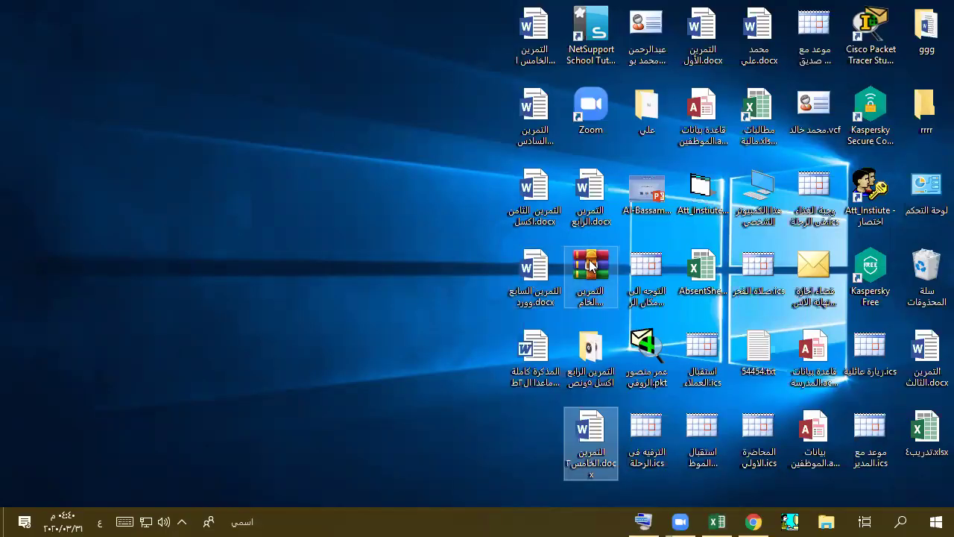
pyautogui.click(525, 367)
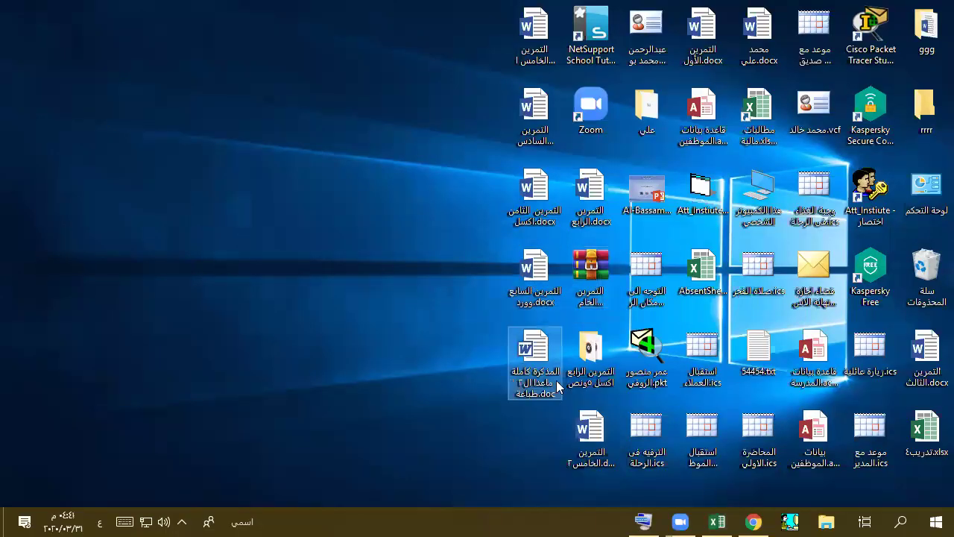
pyautogui.moveTo(658, 519); pyautogui.dragTo(898, 302)
# - Resize and shift the Drive window left so the desktop files stay visible
pyautogui.doubleClick(793, 29)
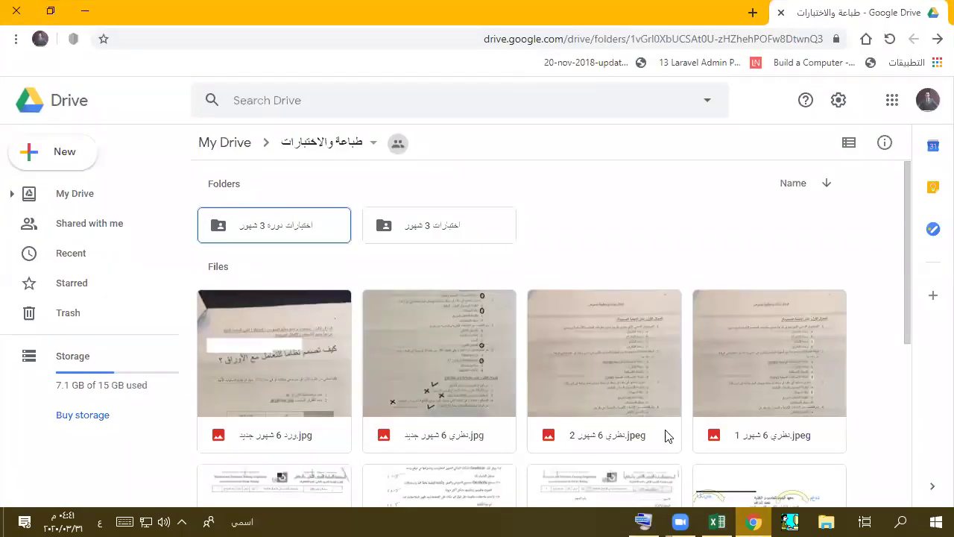
pyautogui.doubleClick(544, 5)
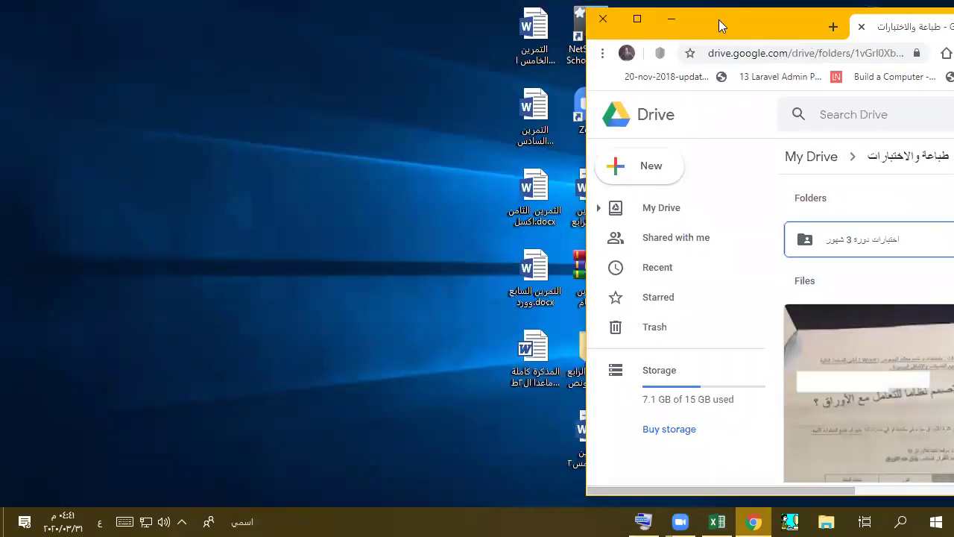
pyautogui.moveTo(718, 19); pyautogui.dragTo(311, 27)
pyautogui.scroll(-3, 474, 428)
pyautogui.scroll(-3, 474, 428)
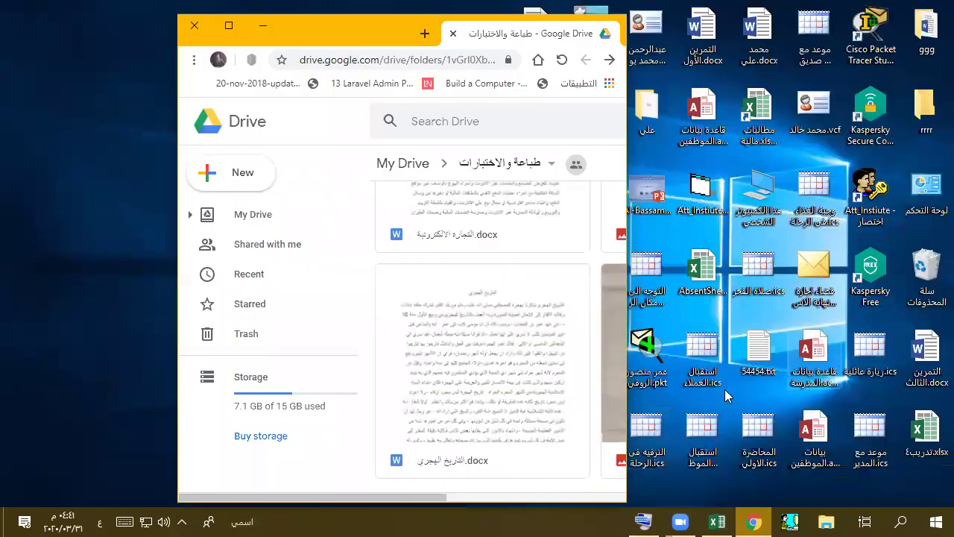
pyautogui.doubleClick(377, 27)
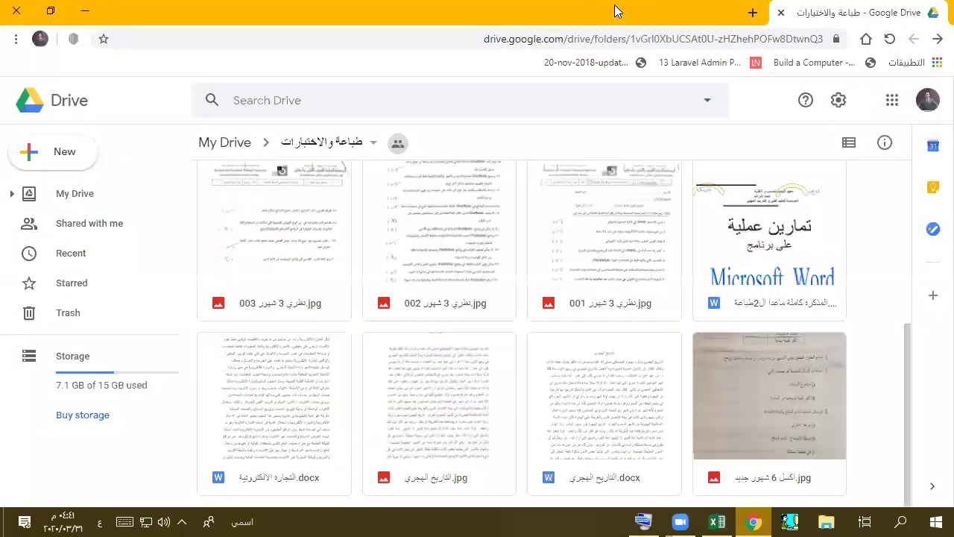
pyautogui.doubleClick(596, 7)
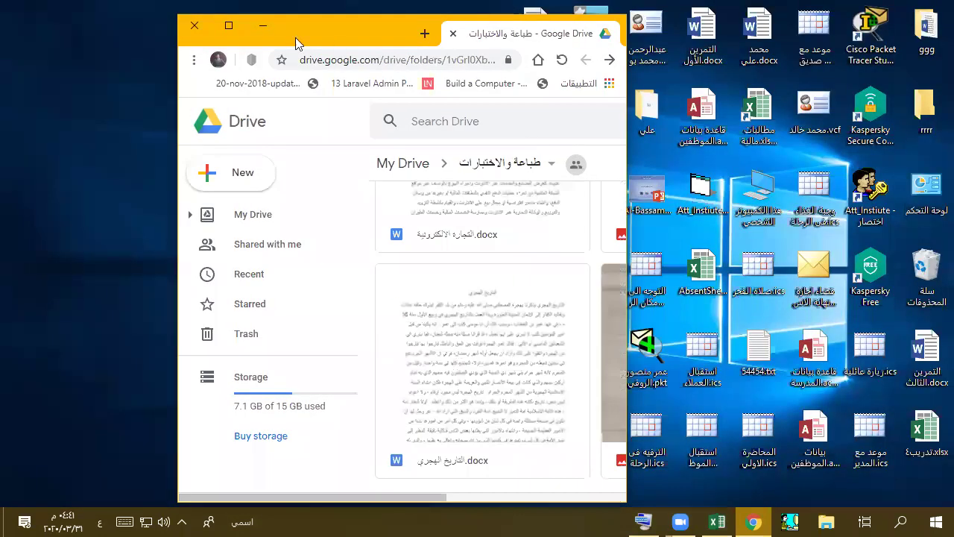
pyautogui.moveTo(294, 30); pyautogui.dragTo(144, 35)
# - Drag the desktop Word handout into the طباعة والاختبارات Drive folder to upload it
pyautogui.moveTo(534, 354); pyautogui.dragTo(415, 261)
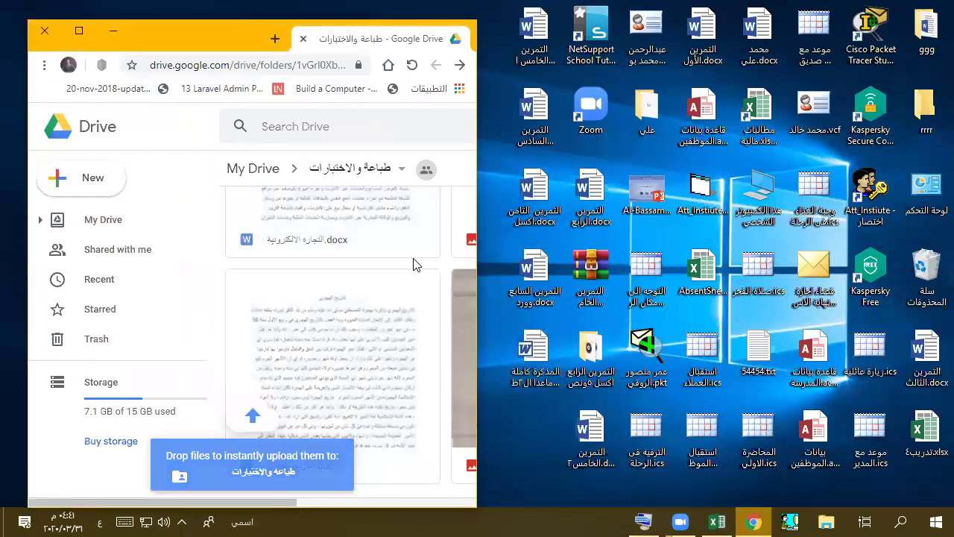
pyautogui.moveTo(534, 354); pyautogui.dragTo(277, 446)
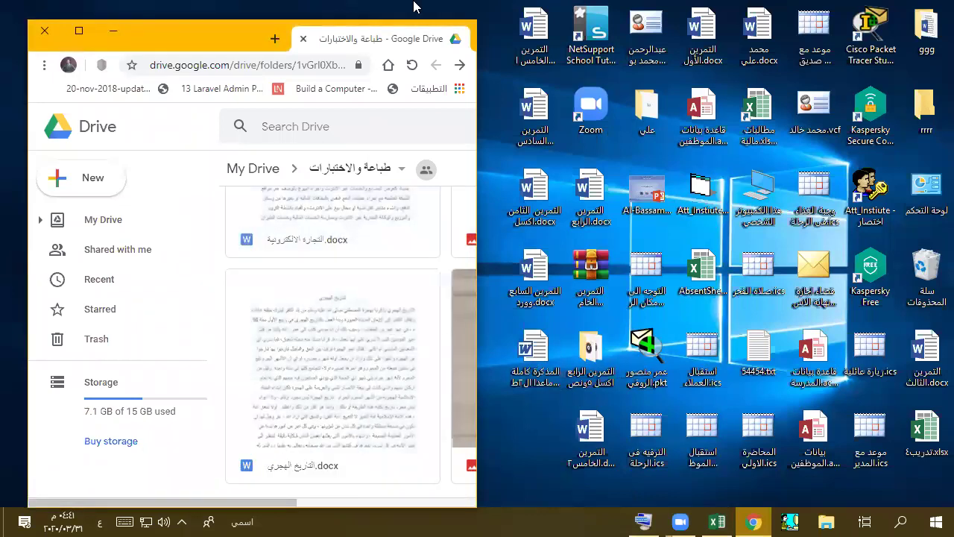
pyautogui.doubleClick(136, 42)
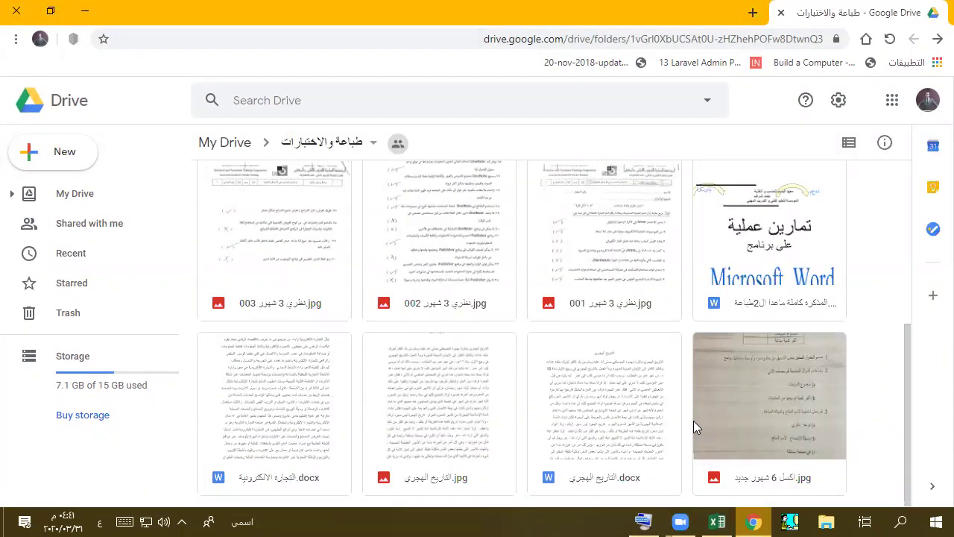
pyautogui.scroll(5, 708, 410)
pyautogui.scroll(-5, 581, 365)
pyautogui.scroll(5, 849, 379)
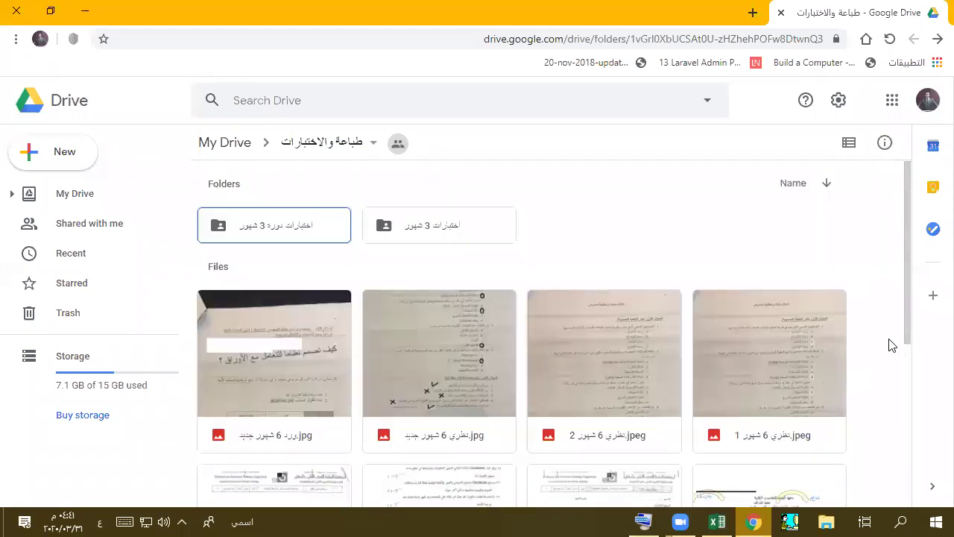
pyautogui.doubleClick(649, 7)
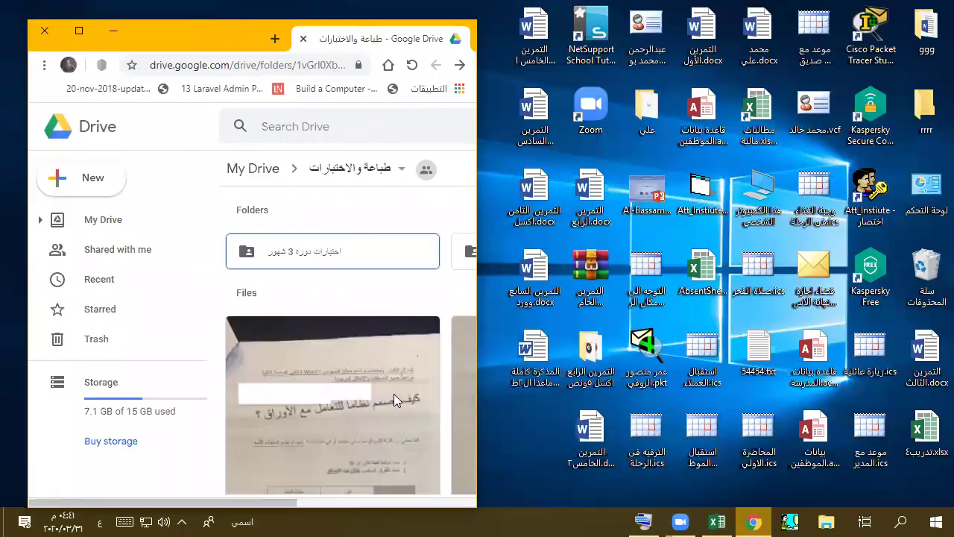
pyautogui.scroll(-5, 394, 400)
pyautogui.hscroll(3, 356, 486)
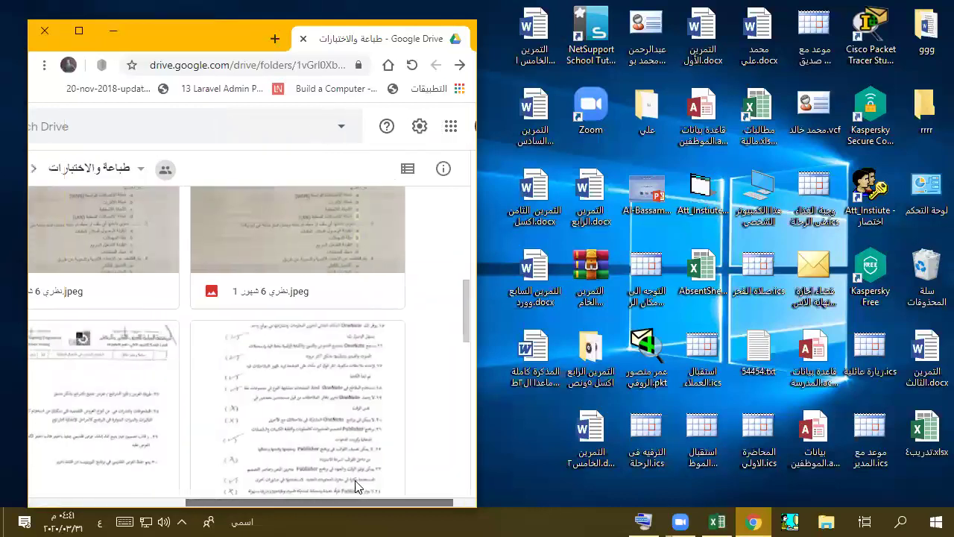
# - Switch the folder to list view and drop another desktop Word file into it
pyautogui.click(414, 173)
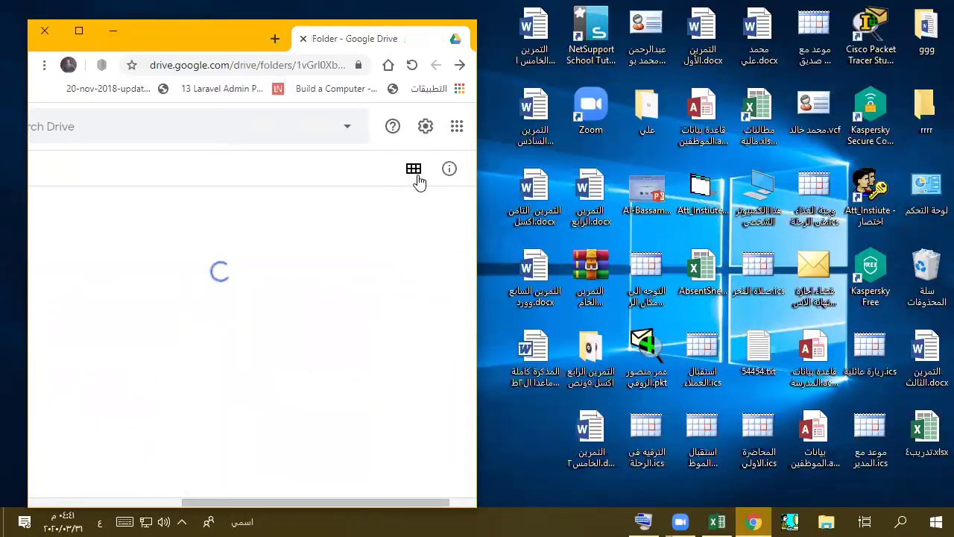
pyautogui.moveTo(526, 386); pyautogui.dragTo(417, 369)
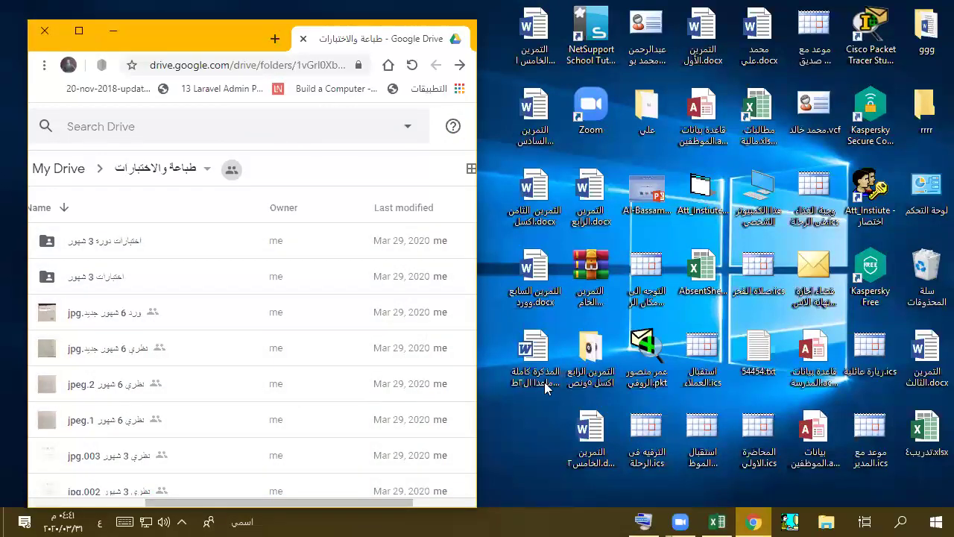
pyautogui.scroll(-3, 304, 376)
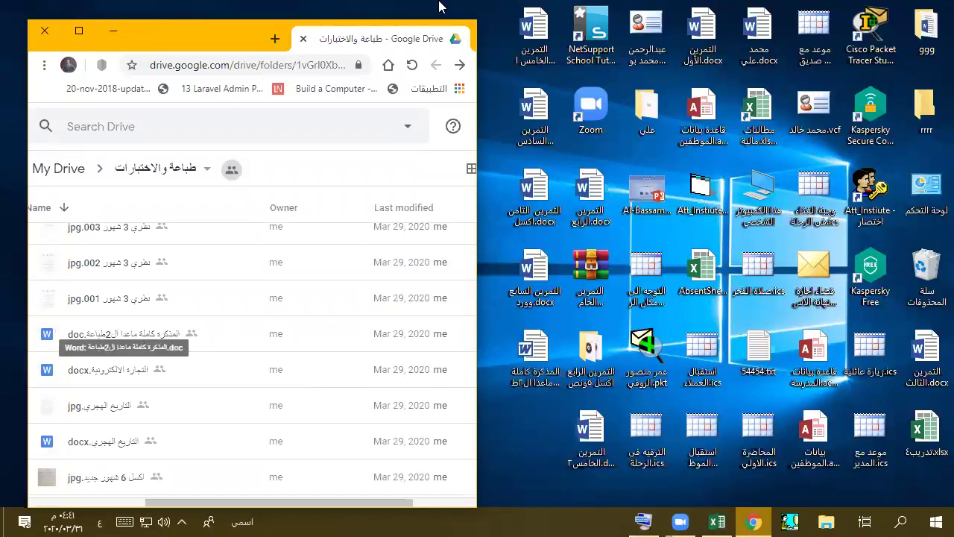
# - Maximize Drive and open the folder's Details panel showing type, location, owner and dates
pyautogui.doubleClick(155, 30)
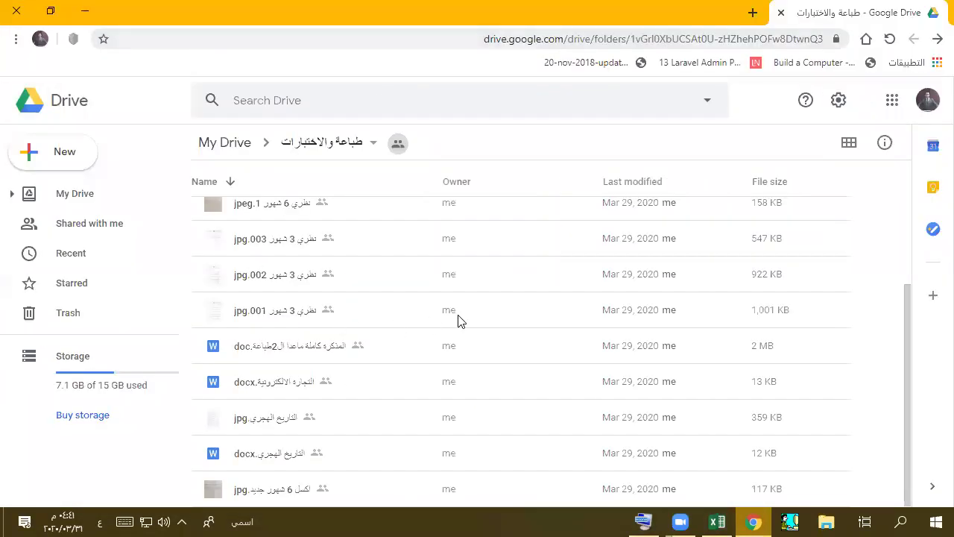
pyautogui.click(883, 141)
pyautogui.scroll(-2, 825, 304)
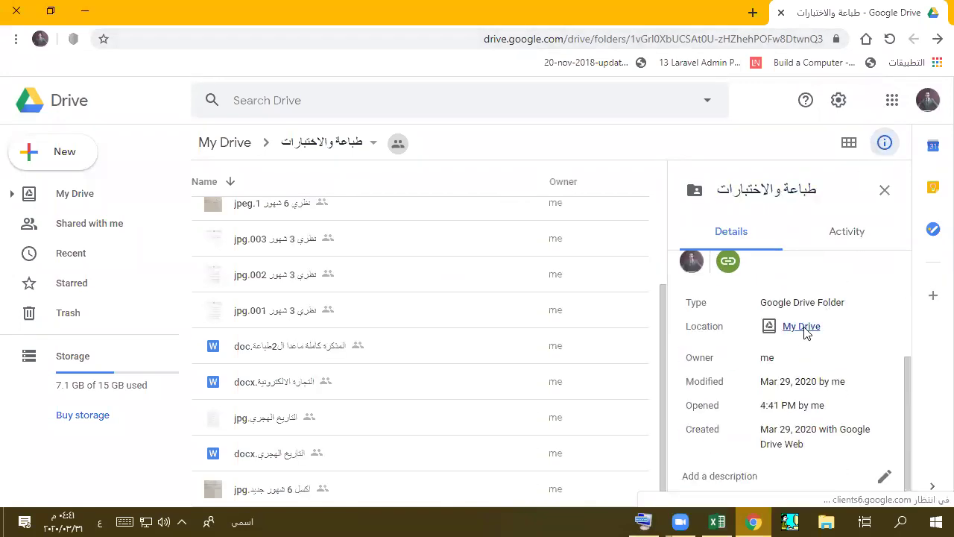
pyautogui.scroll(3, 803, 331)
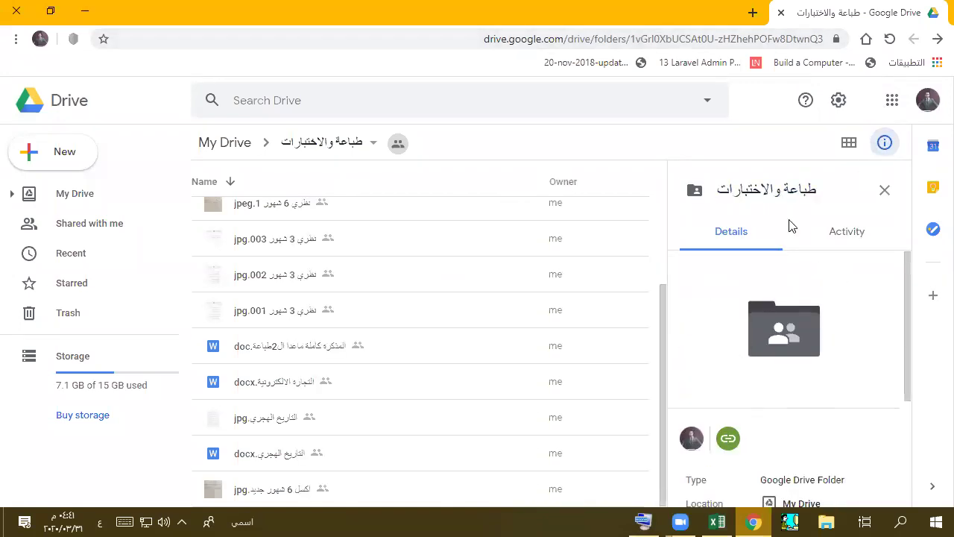
pyautogui.scroll(-3, 808, 375)
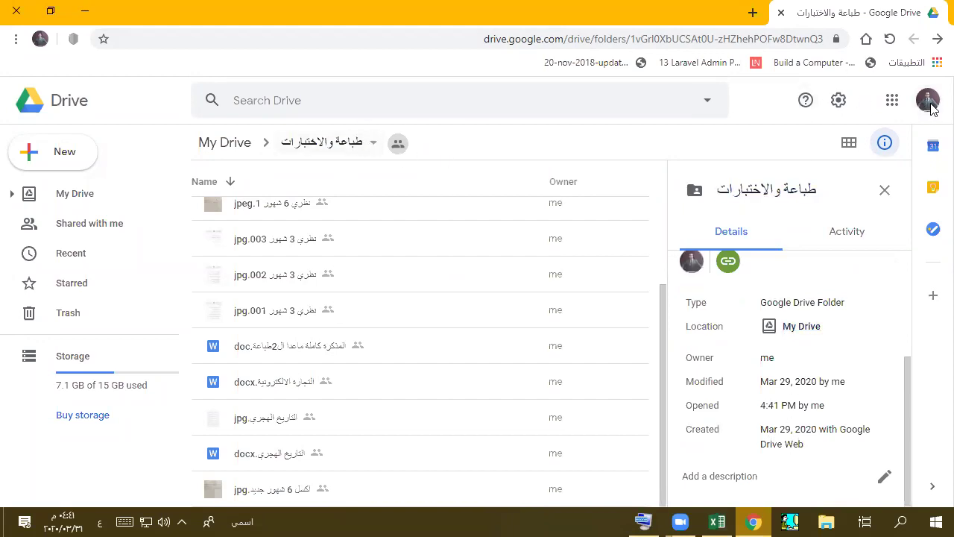
# - From My Drive, select طباعة والاختبارات, copy its Get link URL, and return to Excel
pyautogui.click(51, 197)
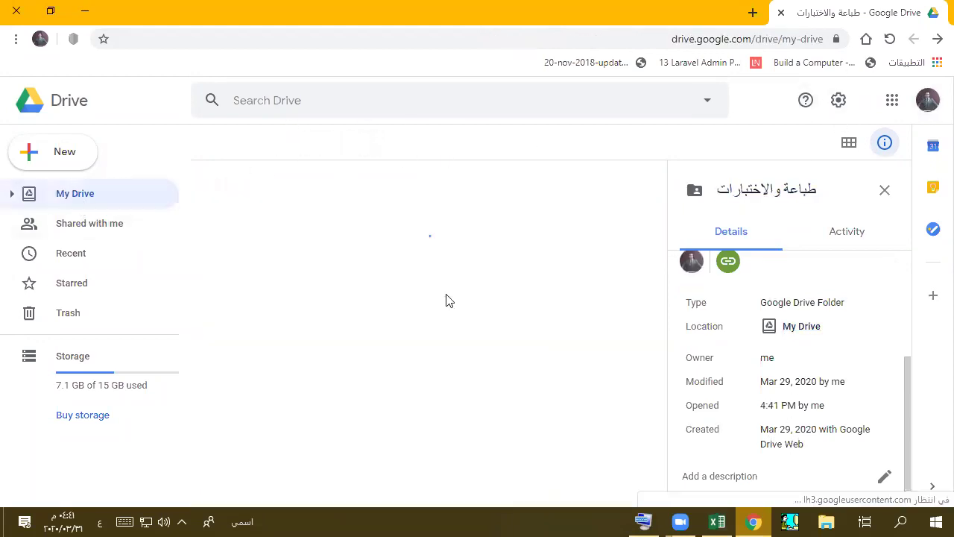
pyautogui.scroll(-3, 484, 432)
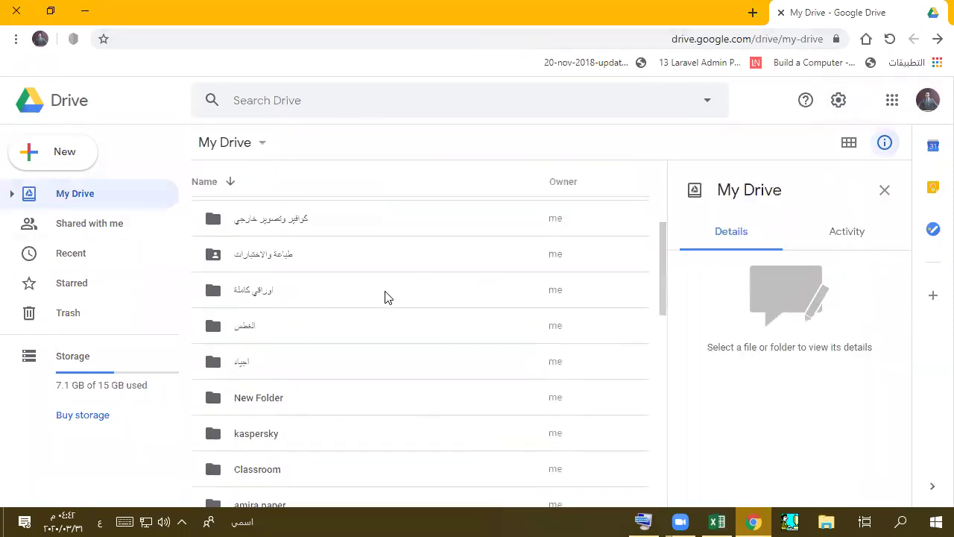
pyautogui.click(884, 189)
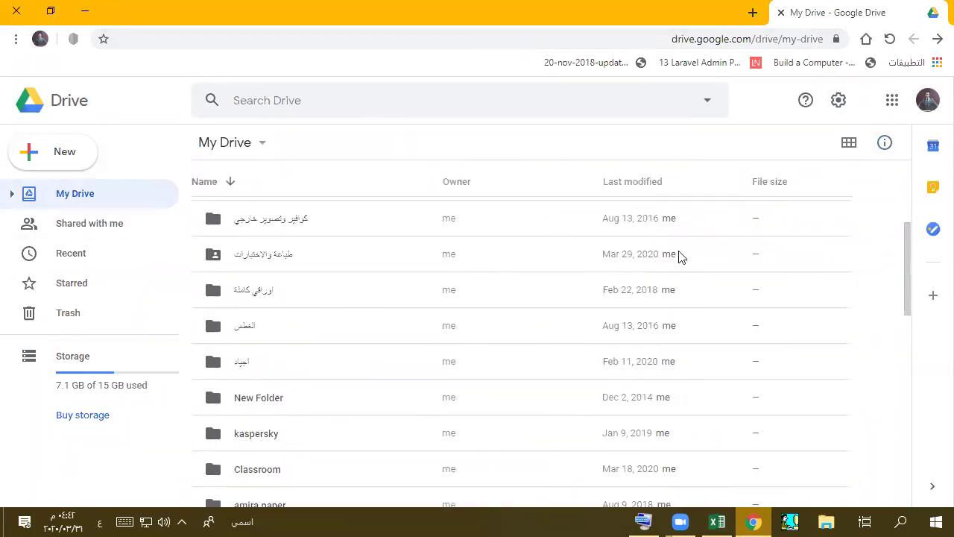
pyautogui.click(755, 261)
pyautogui.click(882, 149)
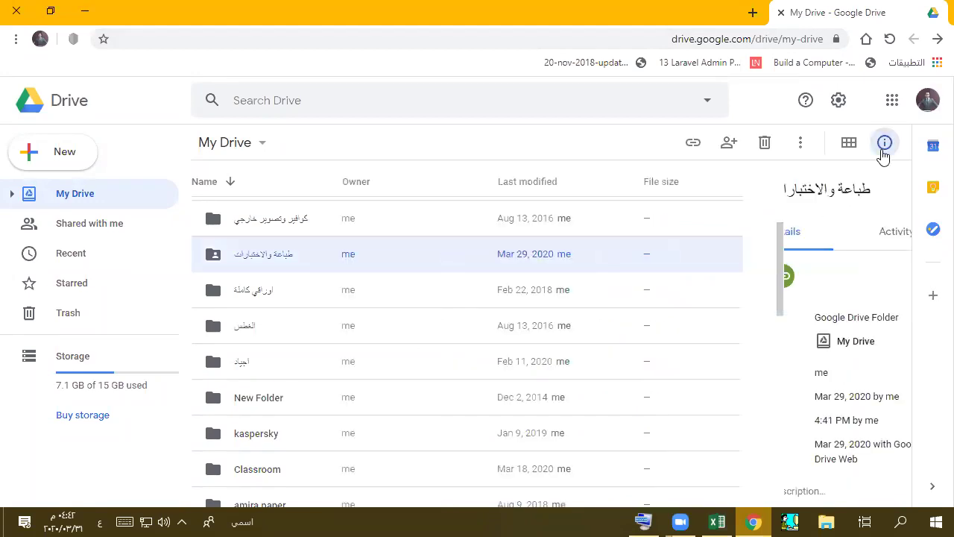
pyautogui.click(883, 153)
pyautogui.click(693, 145)
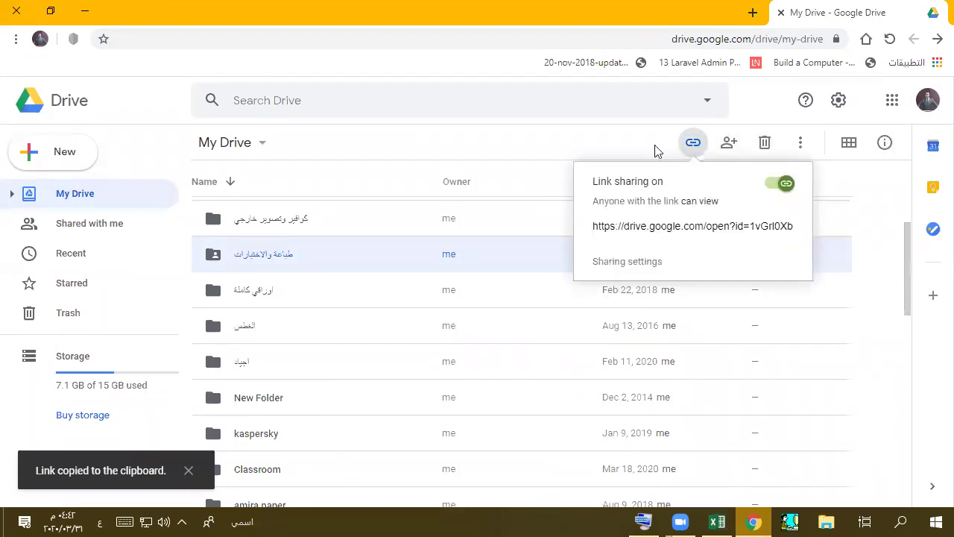
pyautogui.hotkey('alt', 'Tab')
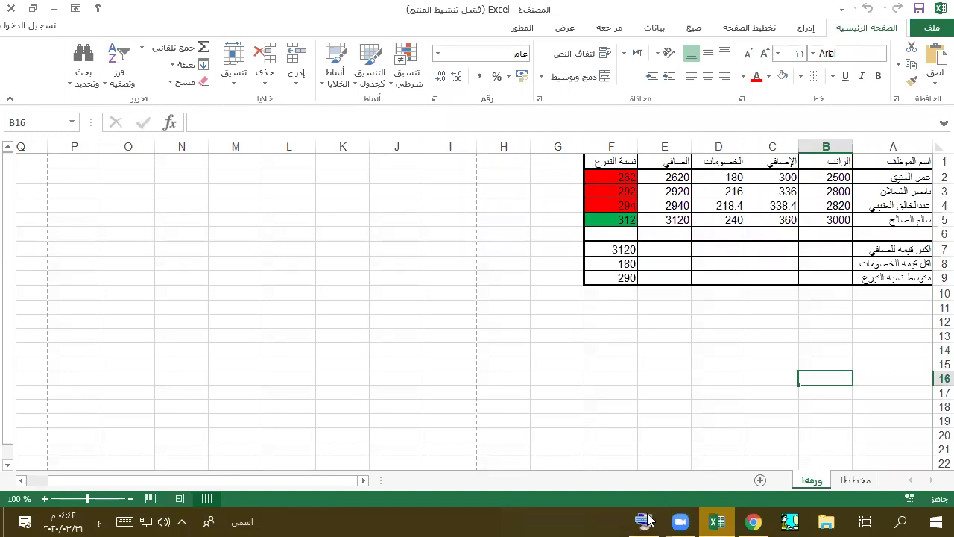
pyautogui.click(647, 519)
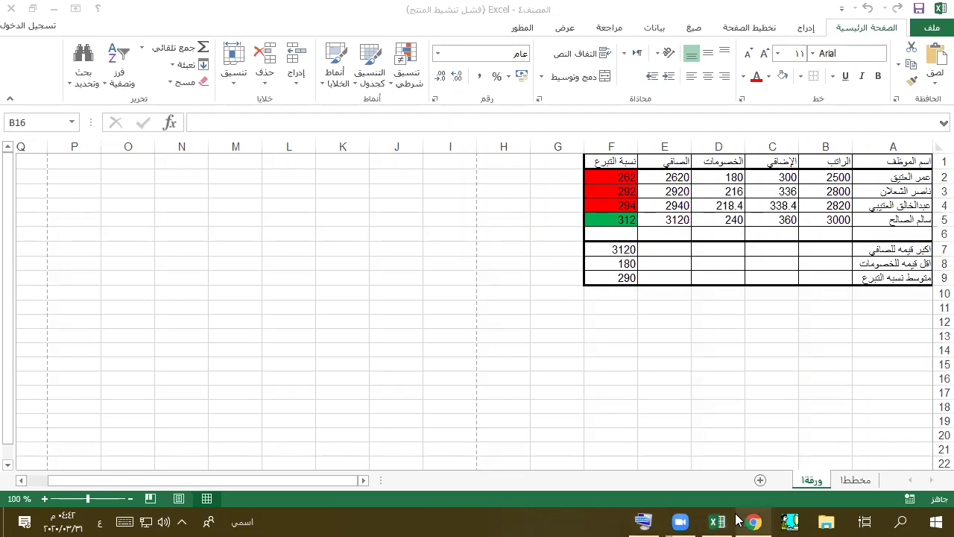
pyautogui.moveTo(734, 520)
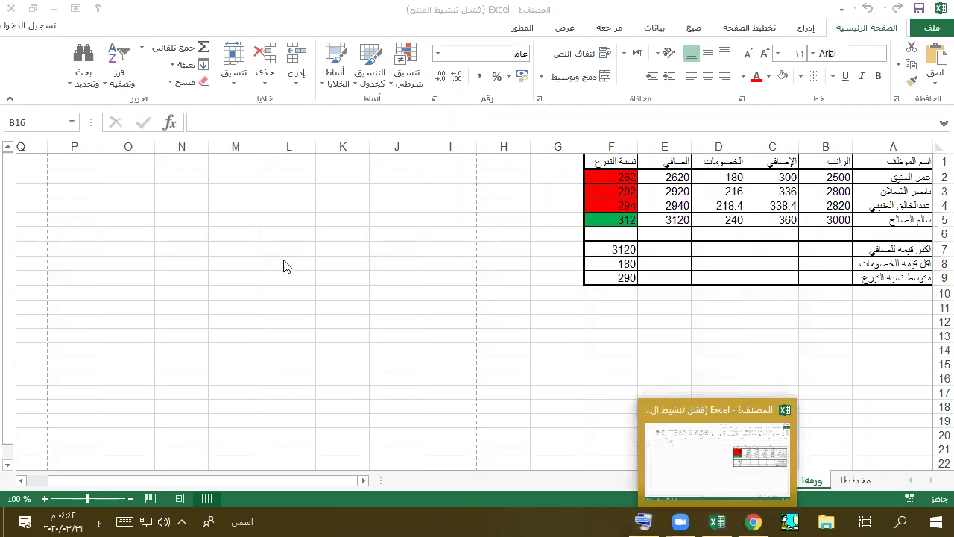